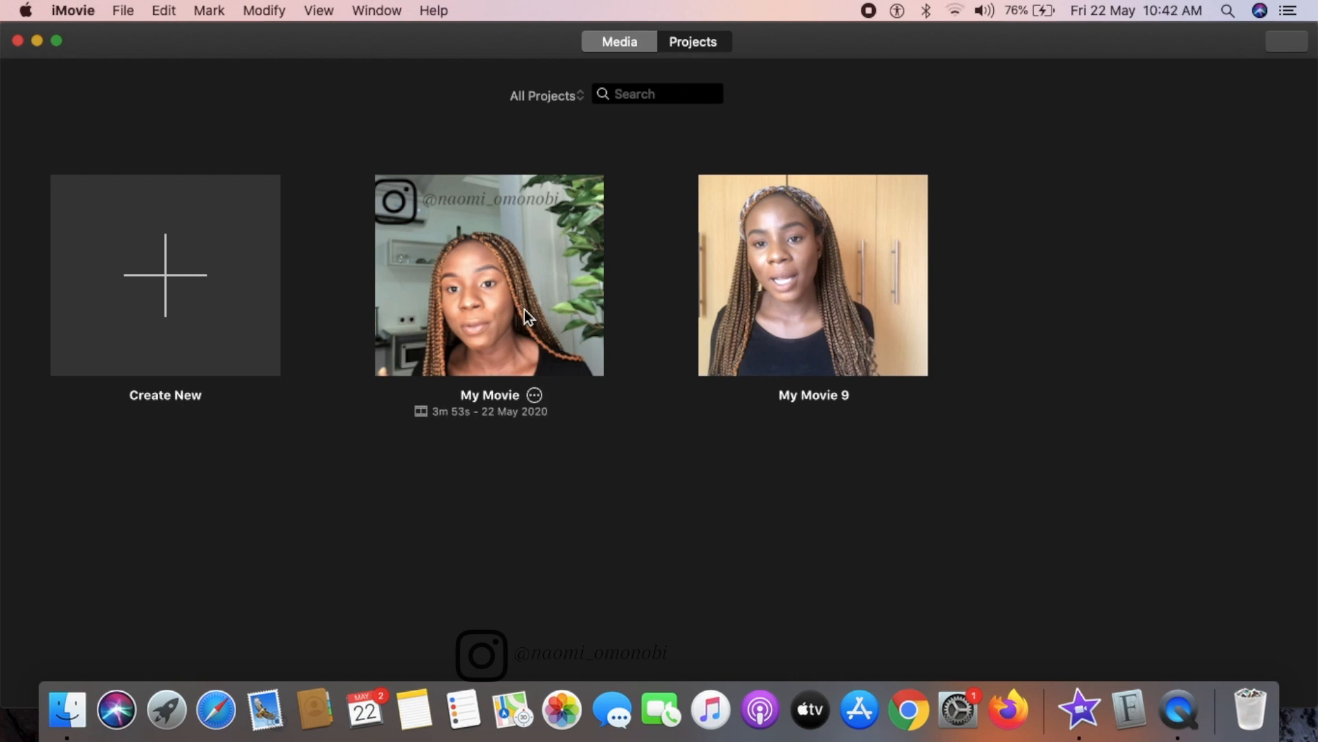
- Open the existing My Movie project and look through the clips on its timeline
click(155, 302)
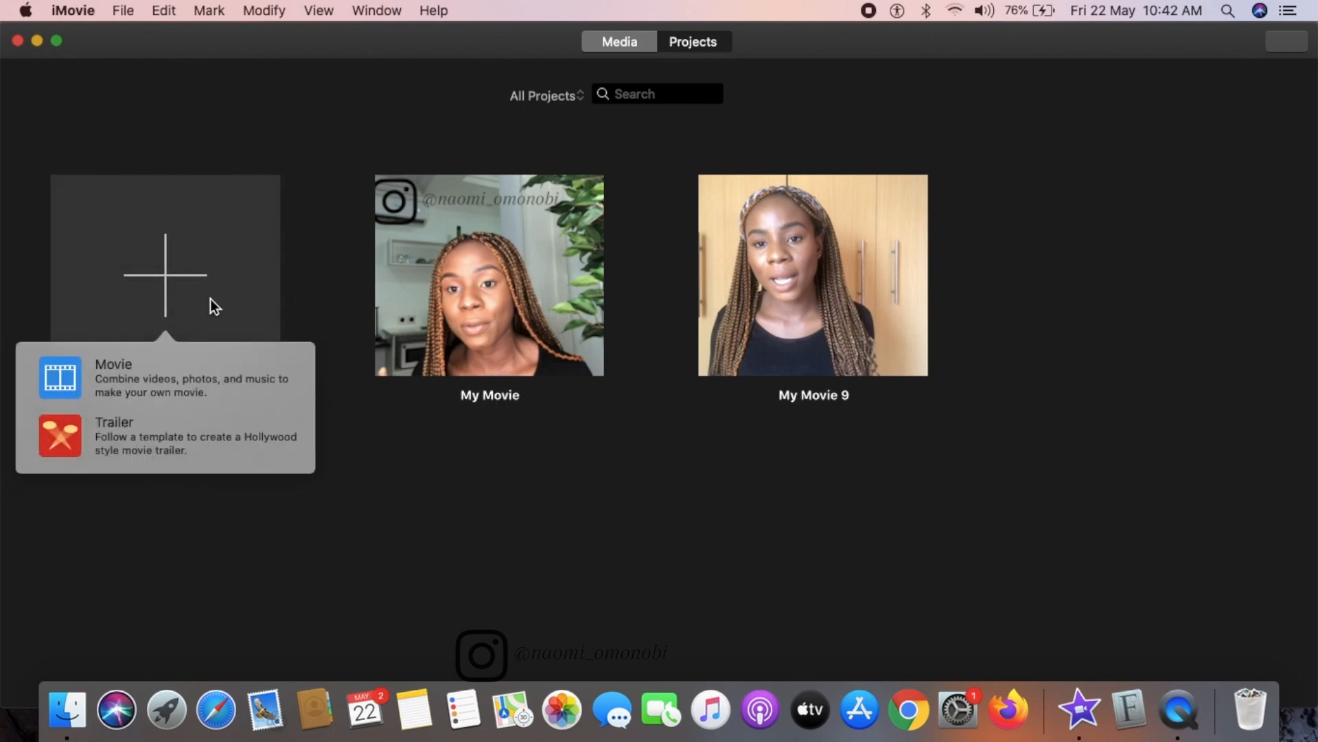
click(71, 299)
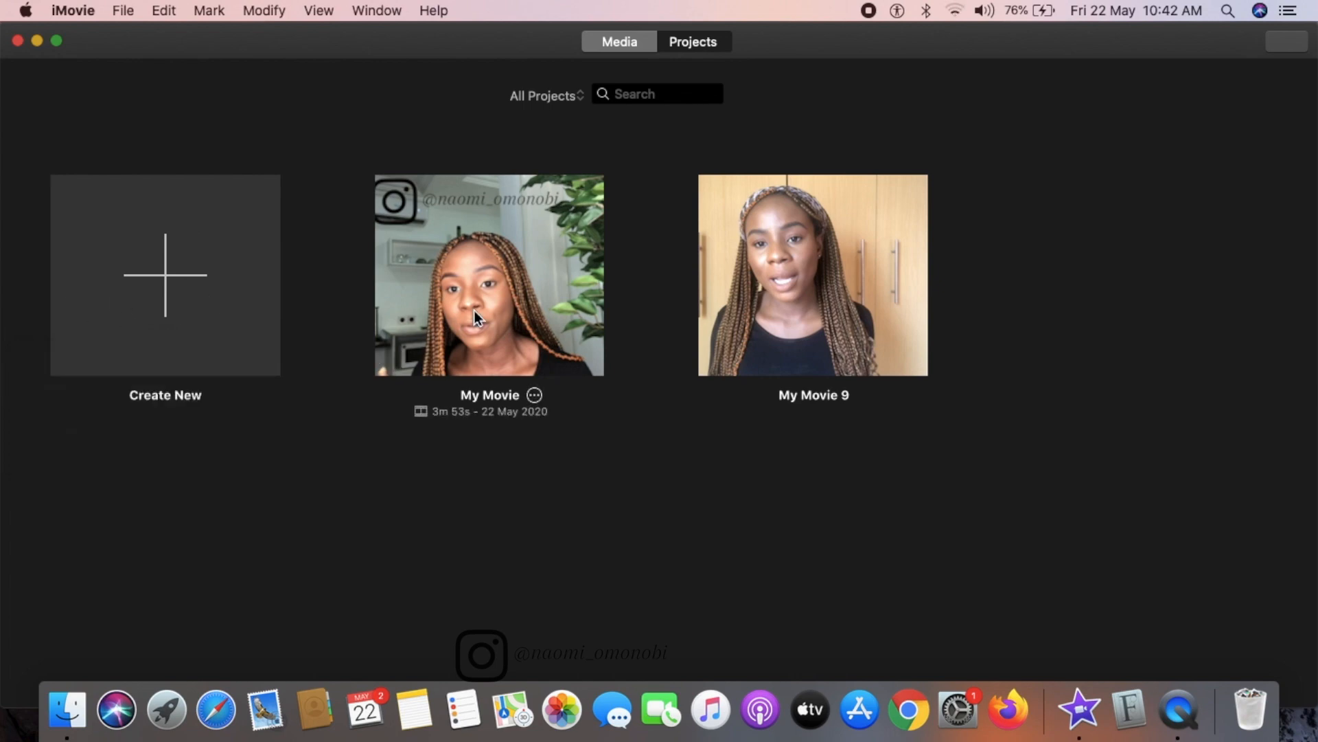
double_click(469, 274)
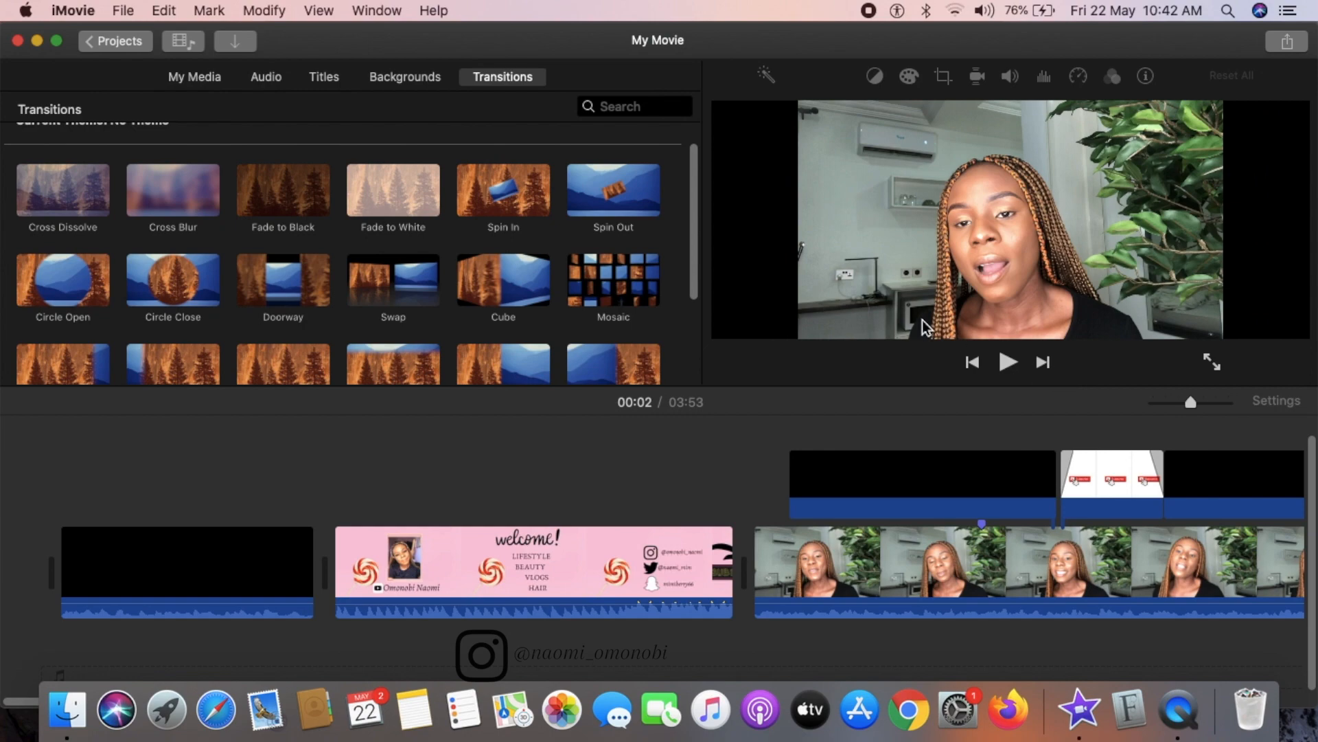
scroll(205, 516, right, 4)
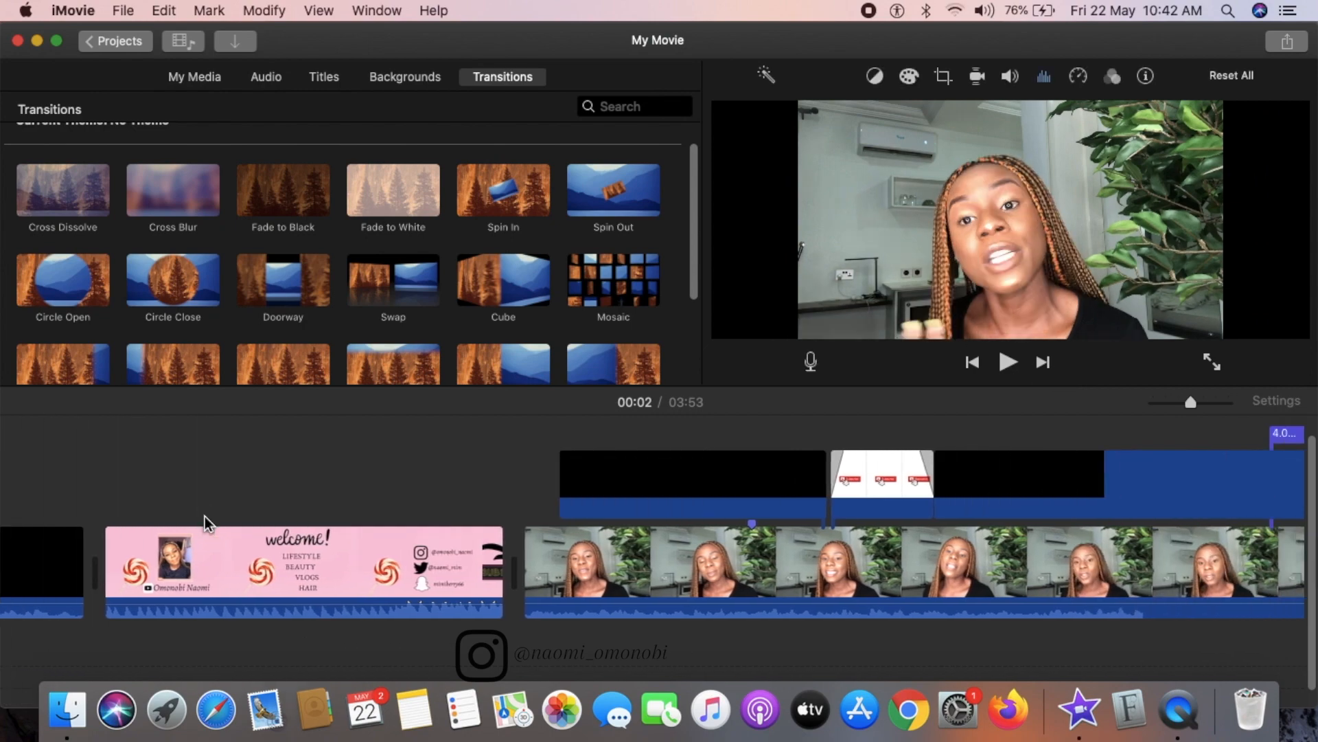
scroll(204, 516, right, 10)
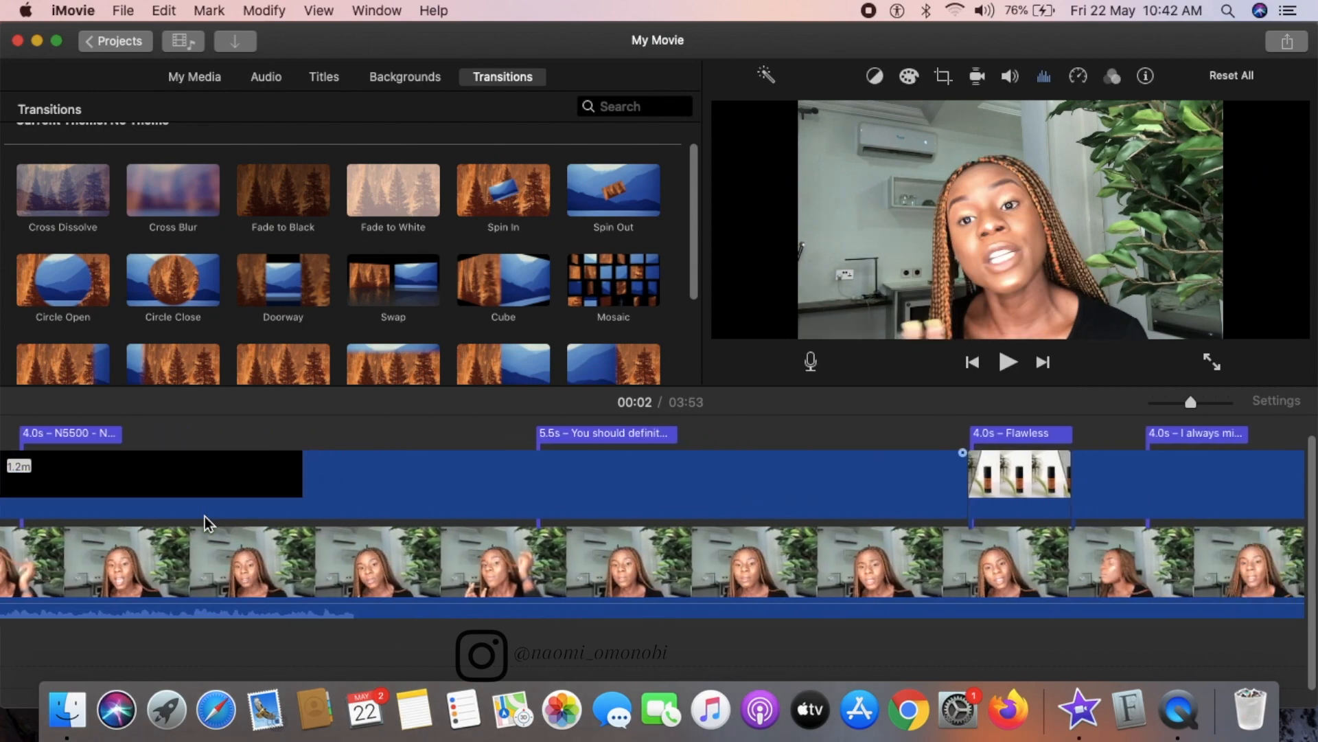
scroll(205, 516, left, 12)
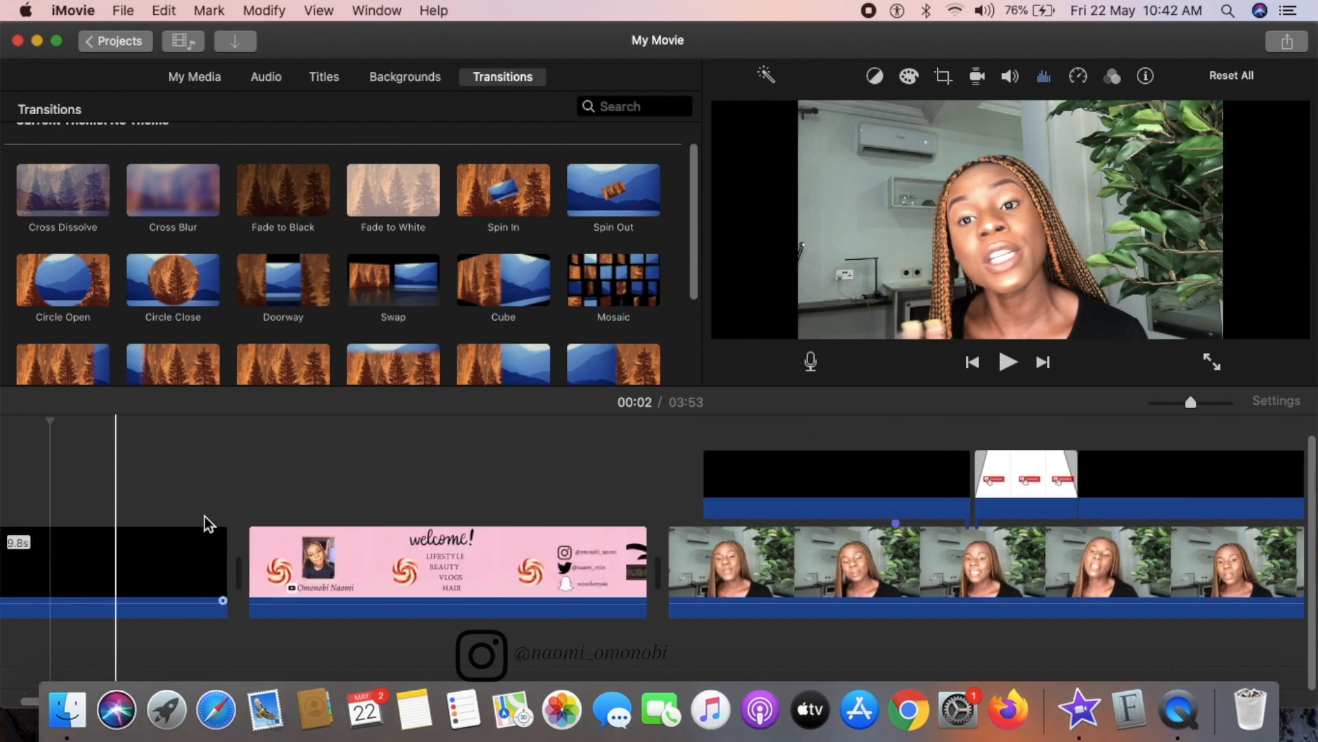
scroll(205, 516, left, 2)
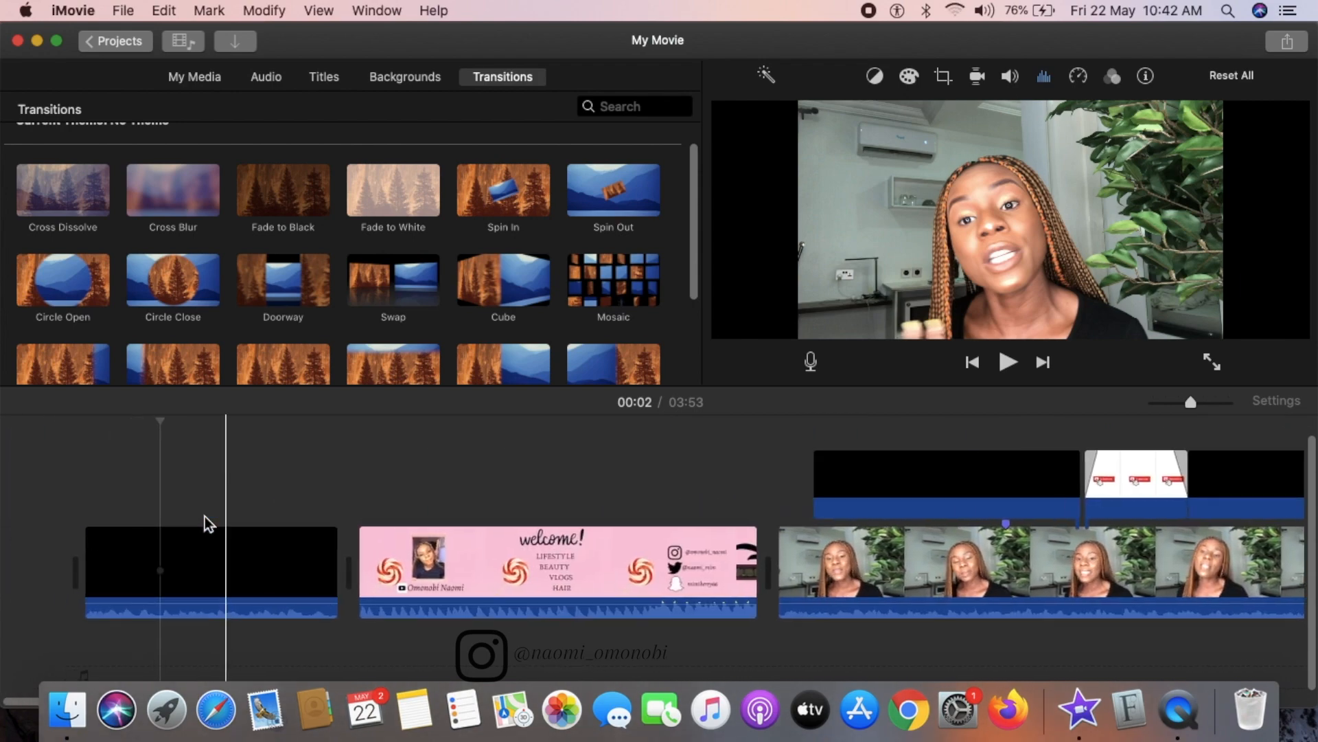
- Hide the media browser, return to the project list and reopen the My Movie project
click(189, 43)
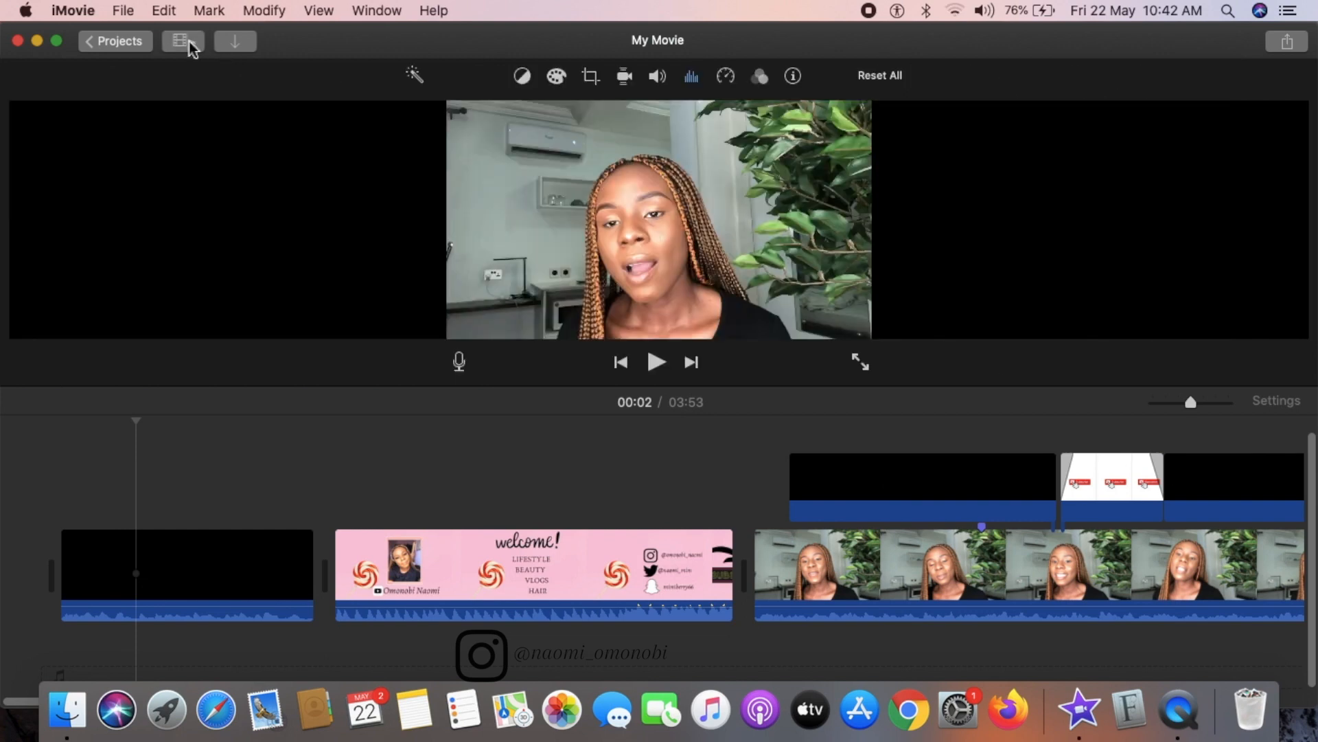
click(130, 41)
click(489, 285)
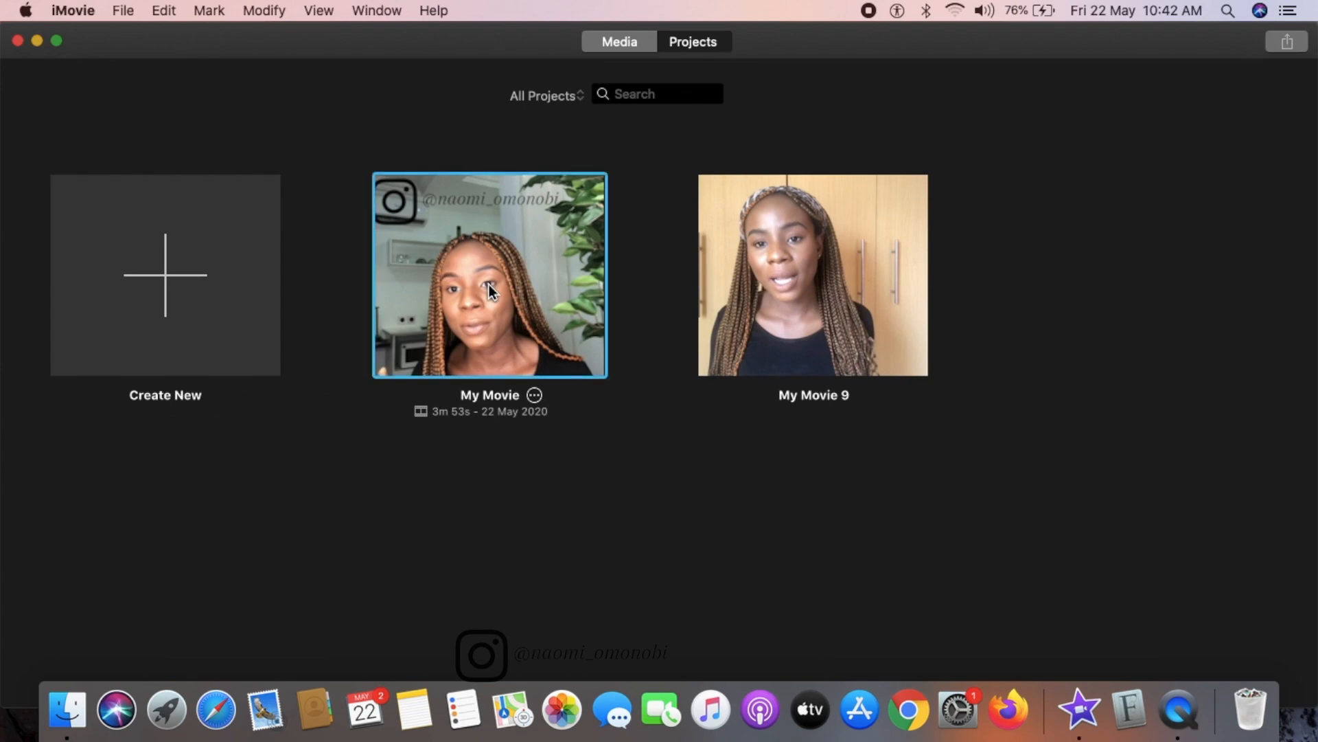
double_click(533, 252)
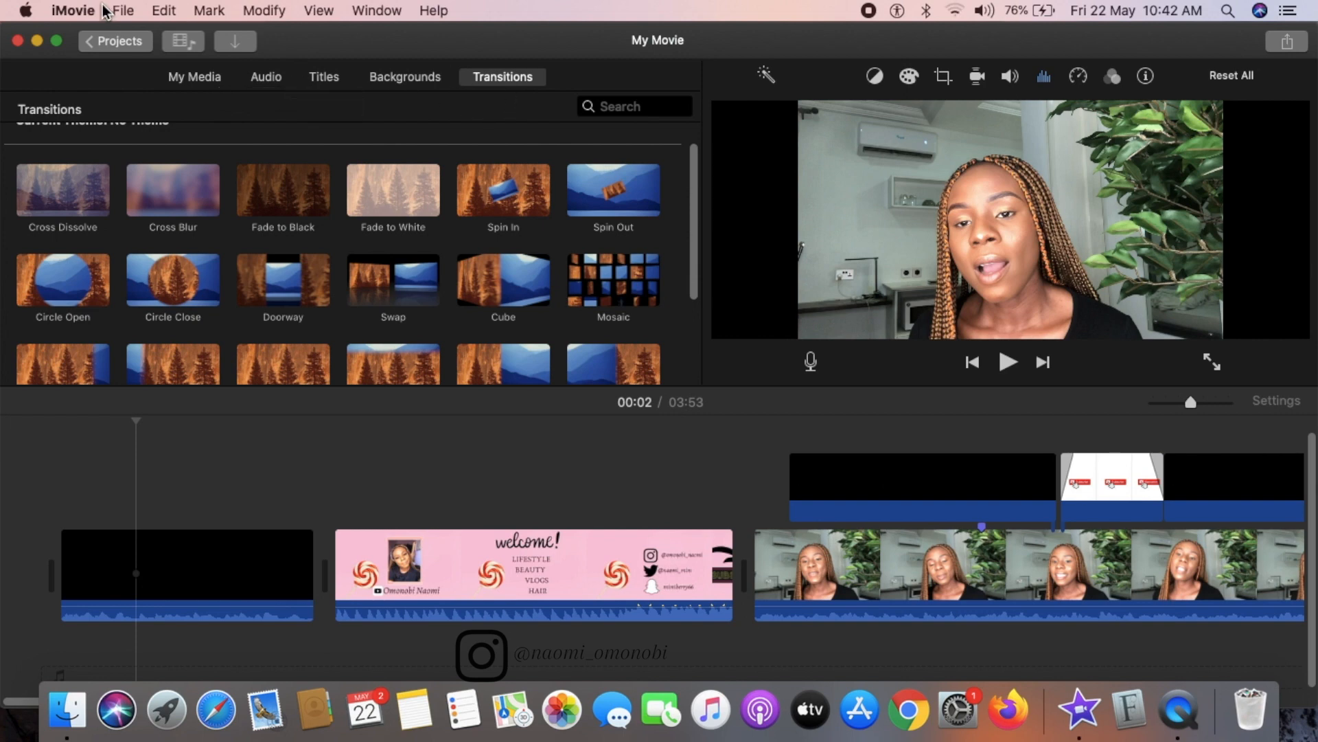
- Import the 21.5-second MPEG-4 intro video from the Downloads folder into the project media
click(231, 41)
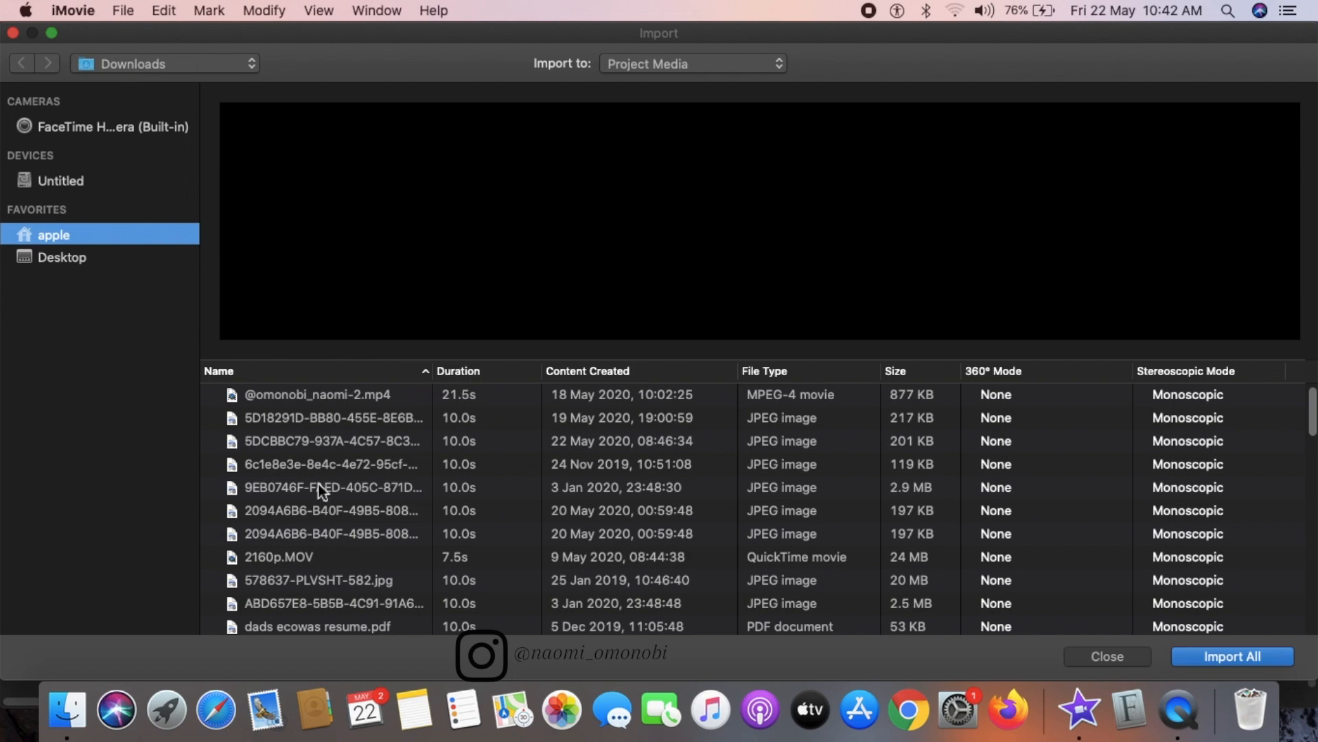
scroll(318, 484, down, 3)
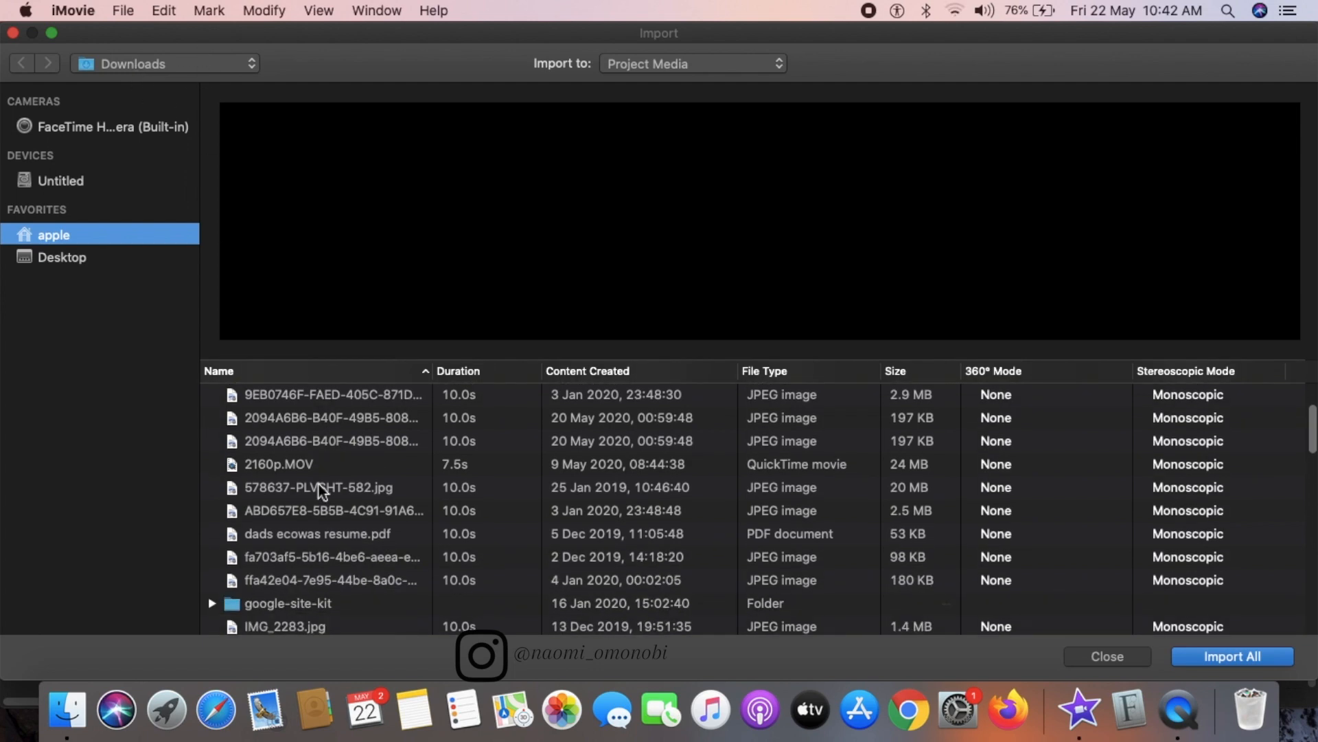
click(314, 473)
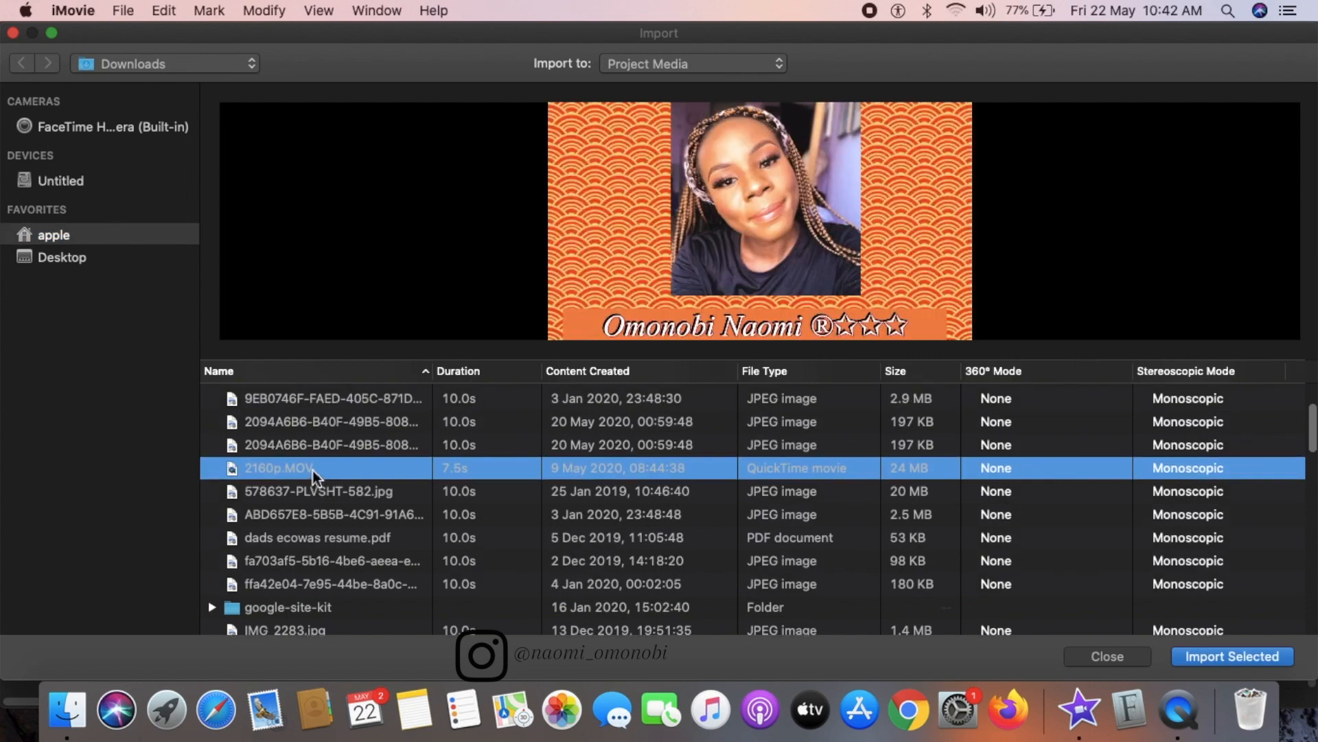
scroll(312, 471, up, 3)
click(330, 393)
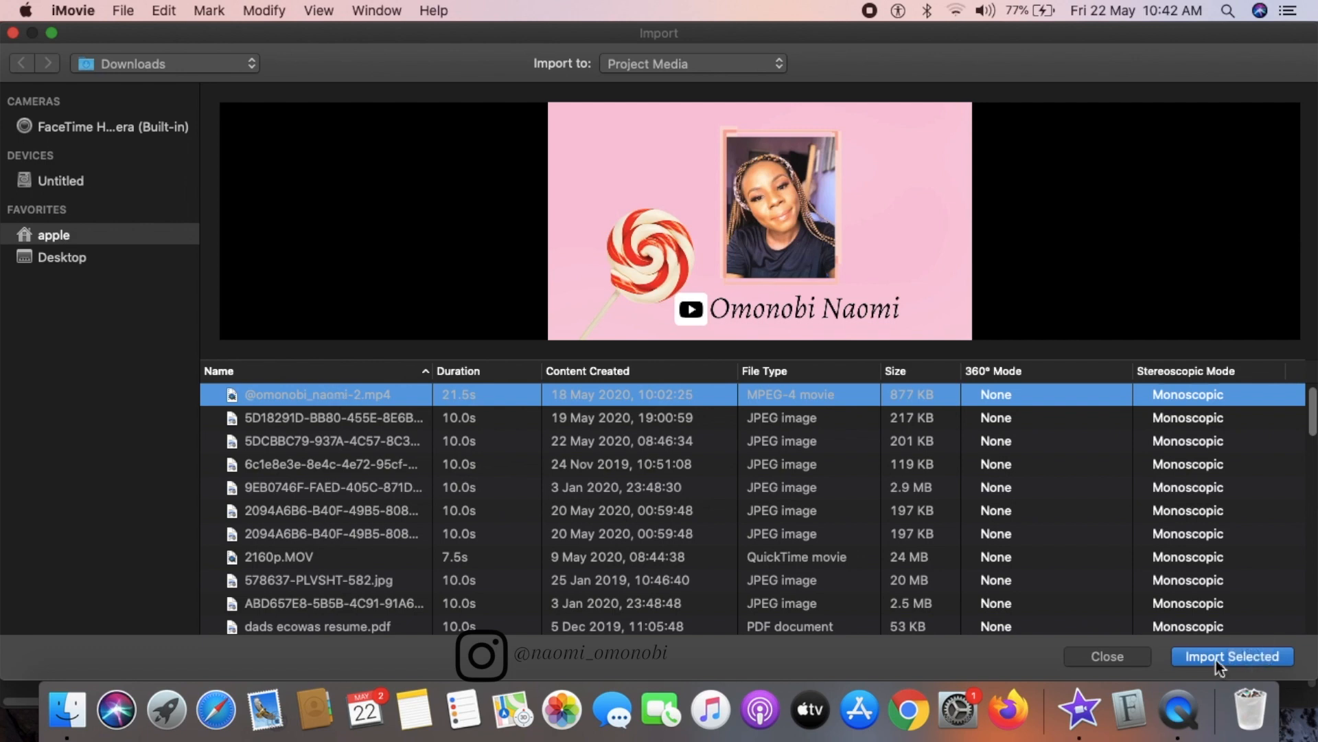
scroll(474, 434, down, 10)
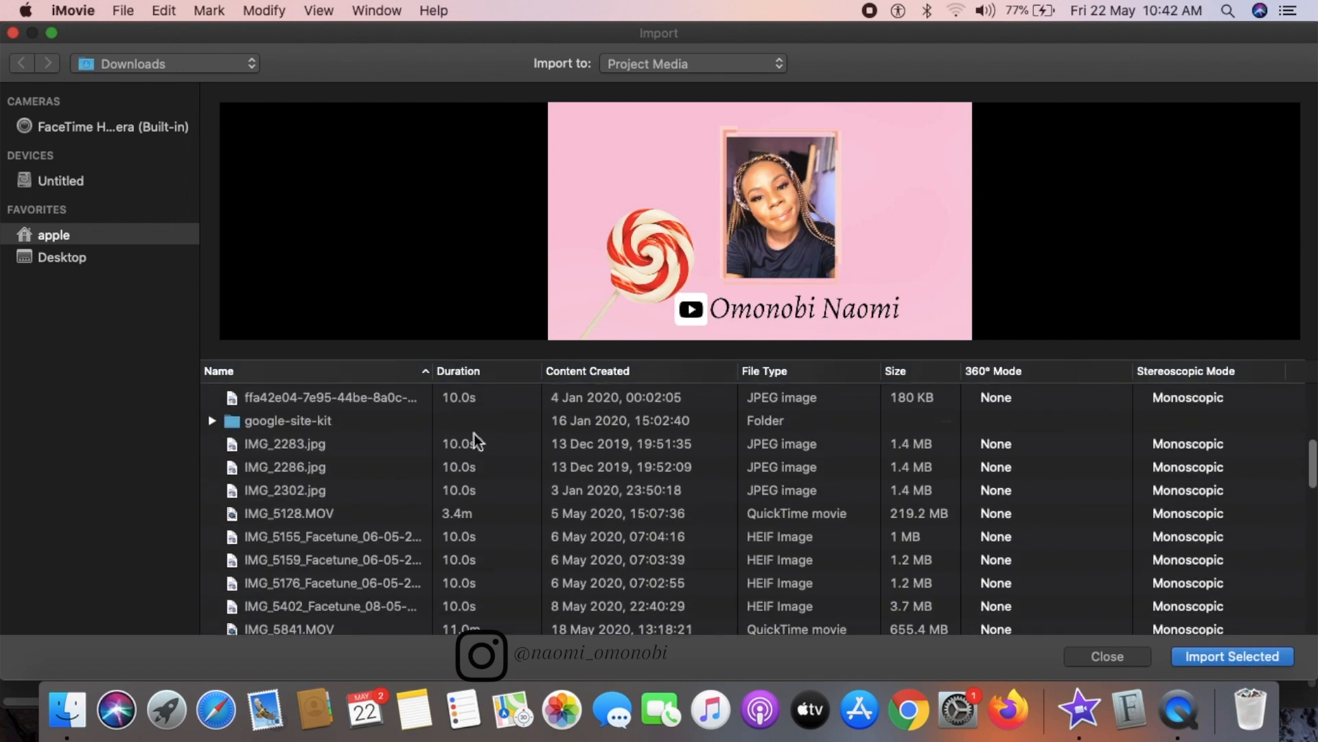
scroll(474, 434, down, 10)
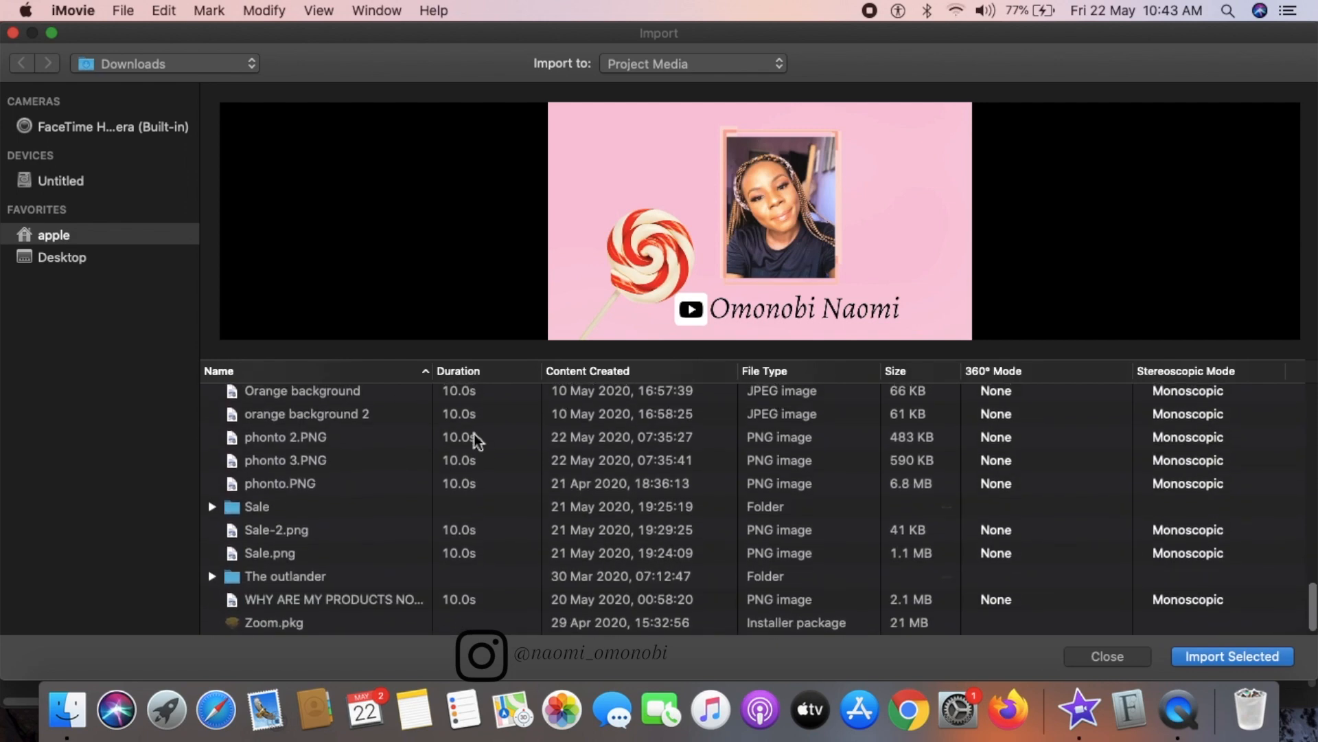
scroll(473, 434, up, 10)
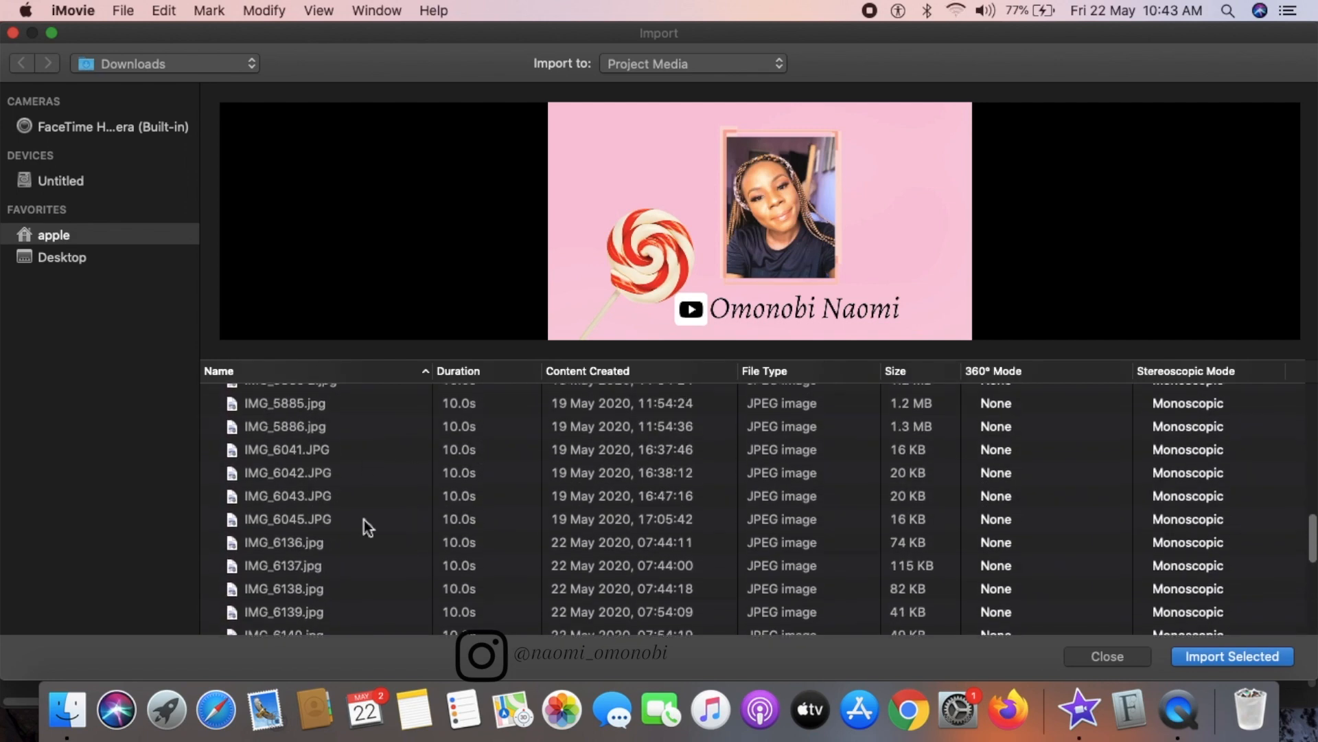
scroll(364, 519, down, 3)
scroll(364, 520, up, 10)
scroll(364, 520, up, 1)
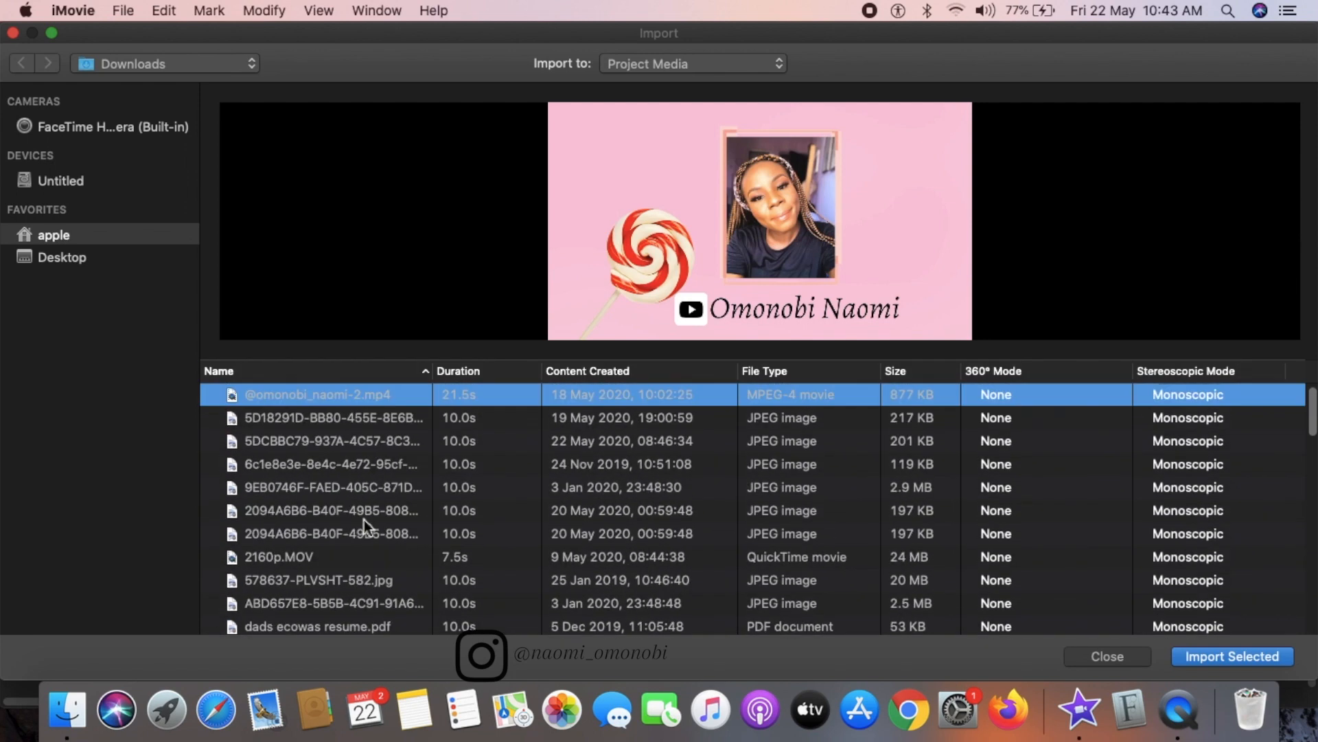
click(1235, 653)
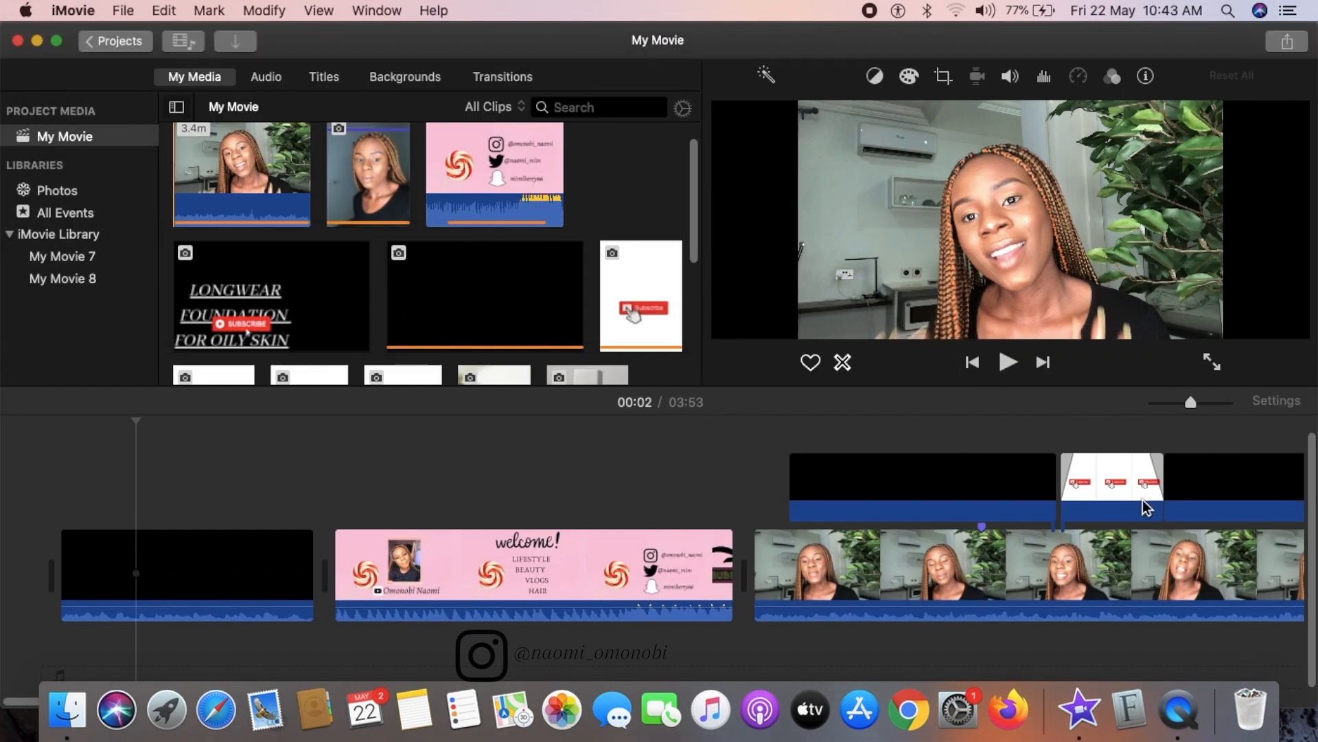
- Look through the videos and images in the My Movie project media
scroll(573, 261, down, 3)
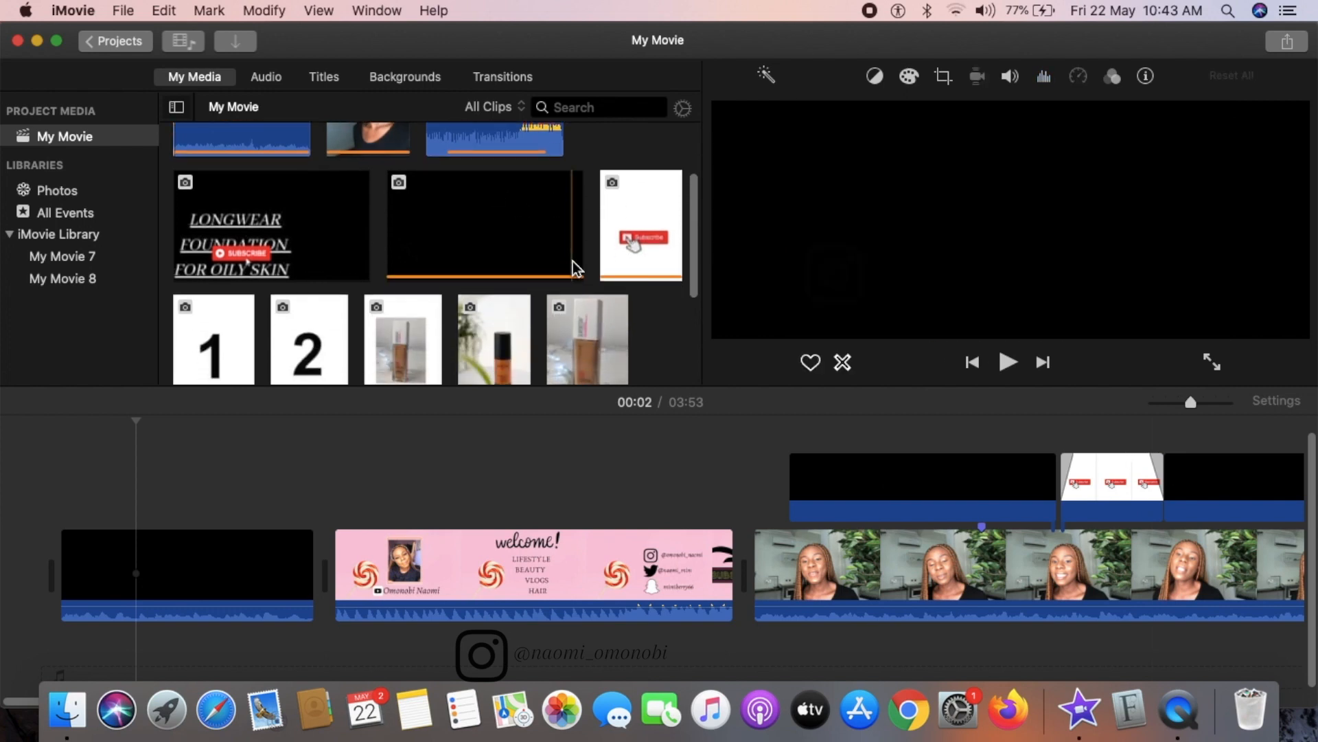
scroll(552, 377, up, 4)
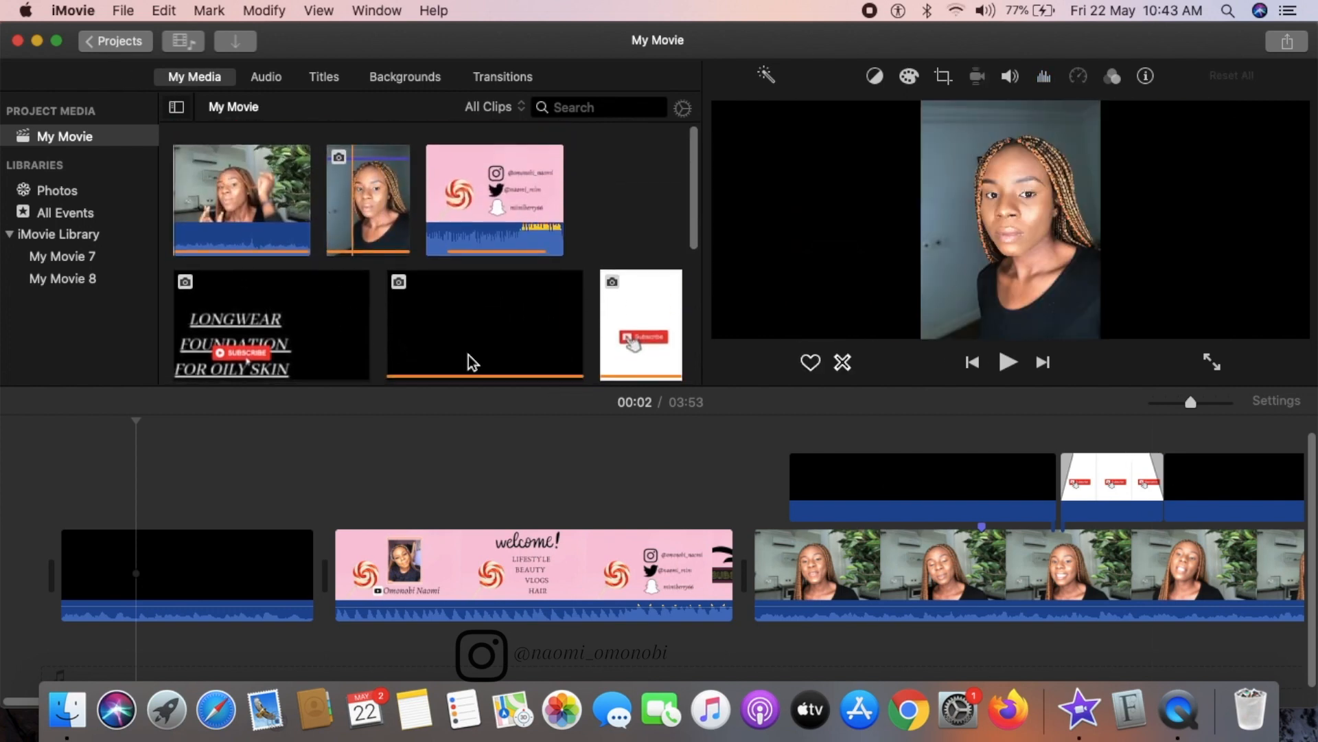
scroll(485, 239, down, 5)
scroll(484, 239, down, 3)
scroll(534, 250, up, 5)
scroll(536, 250, up, 2)
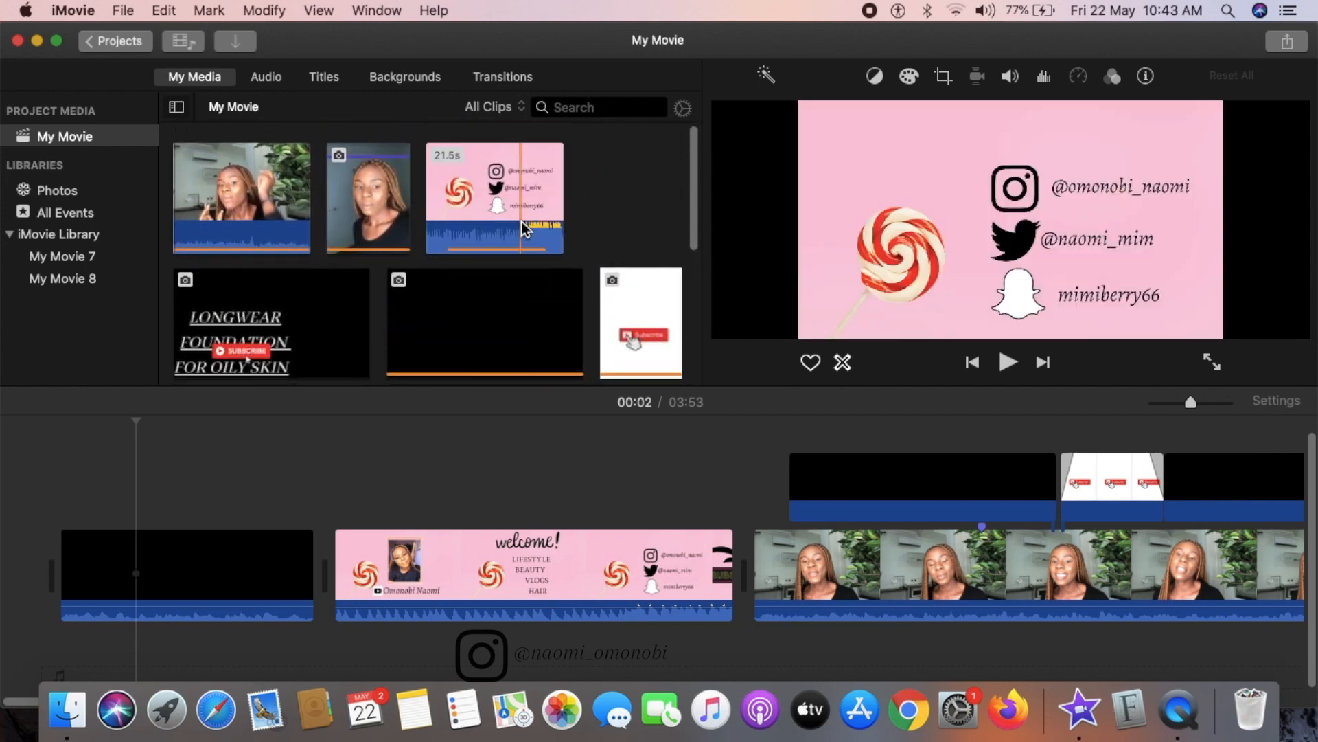
- Switch to Finder, look through the image files in the Downloads folder and minimize its window
click(66, 711)
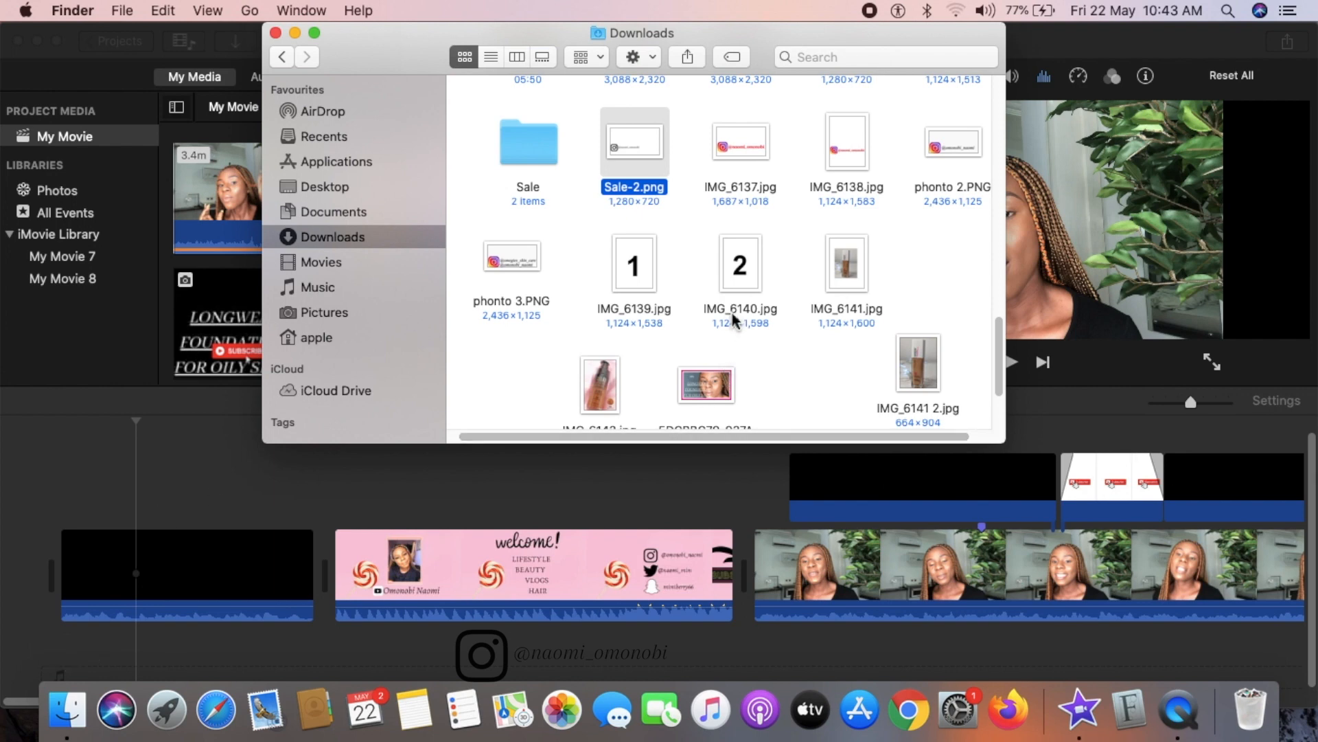
scroll(820, 323, down, 5)
scroll(819, 322, right, 1)
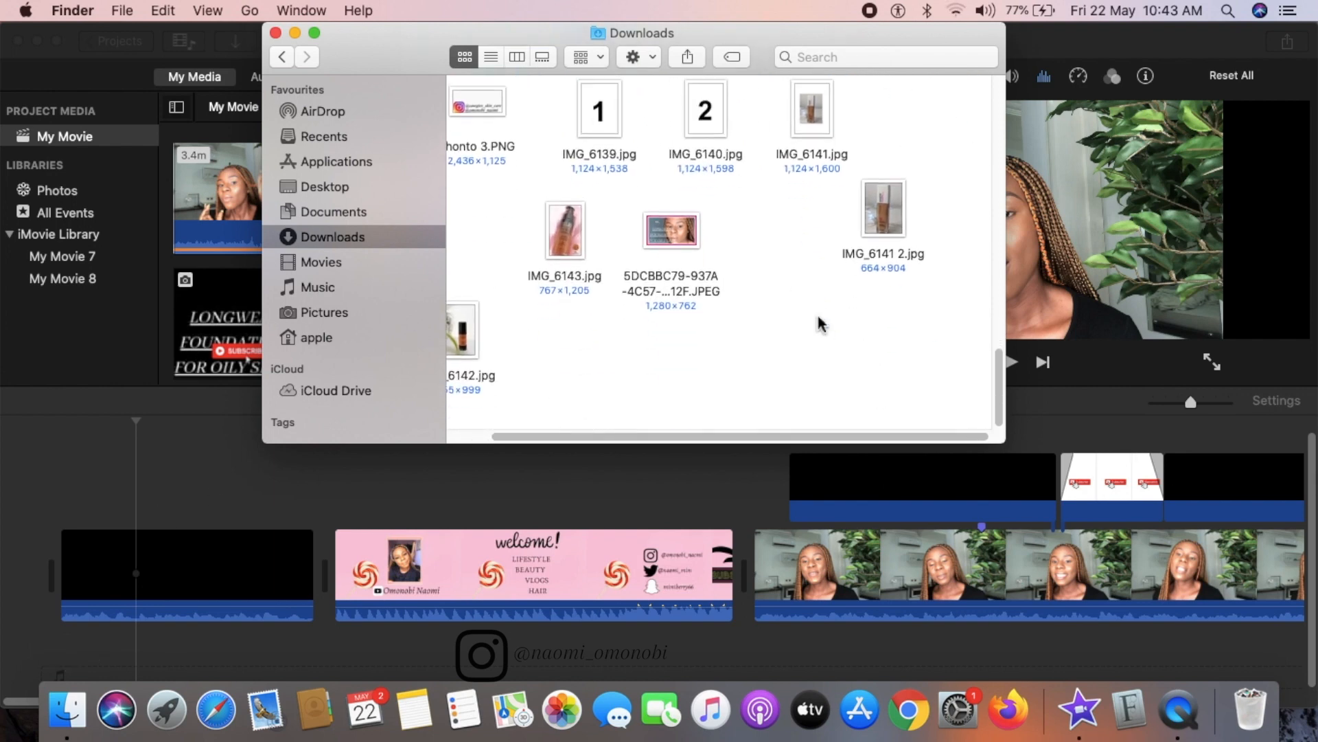
scroll(819, 323, left, 1)
click(780, 358)
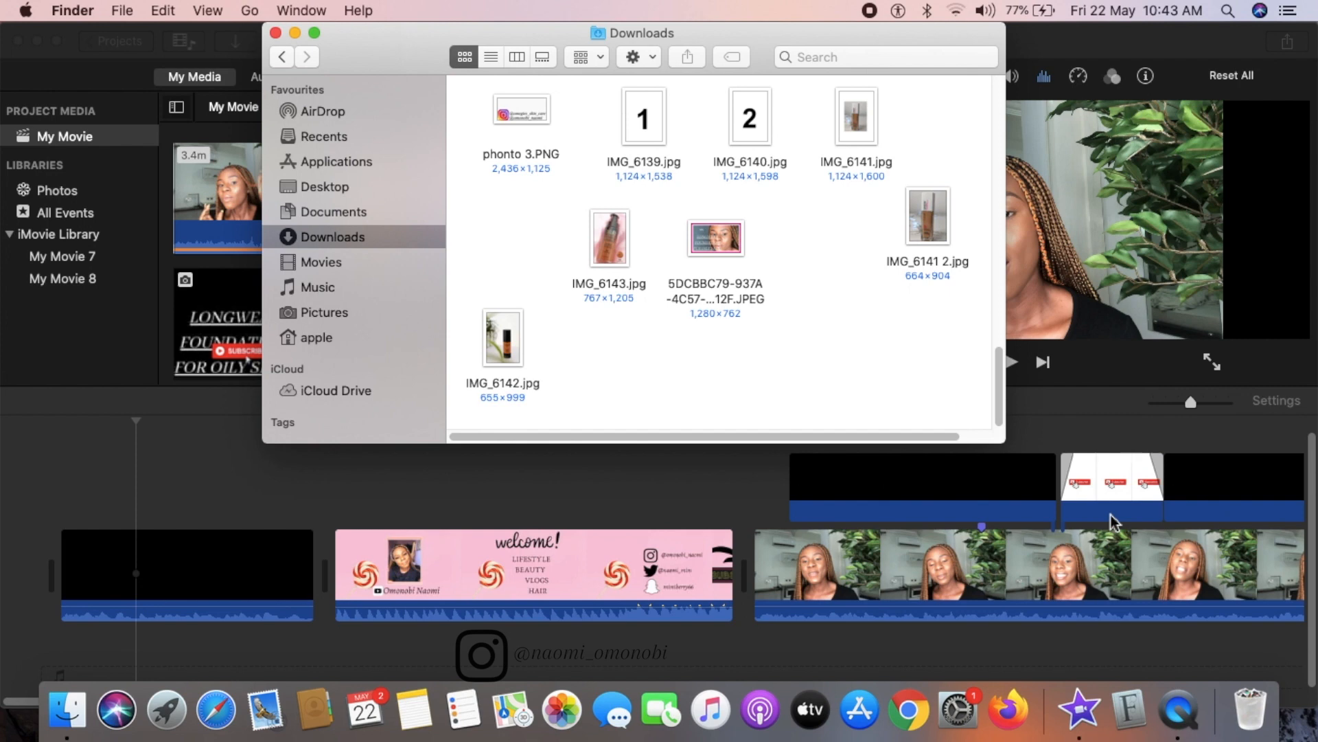
click(294, 33)
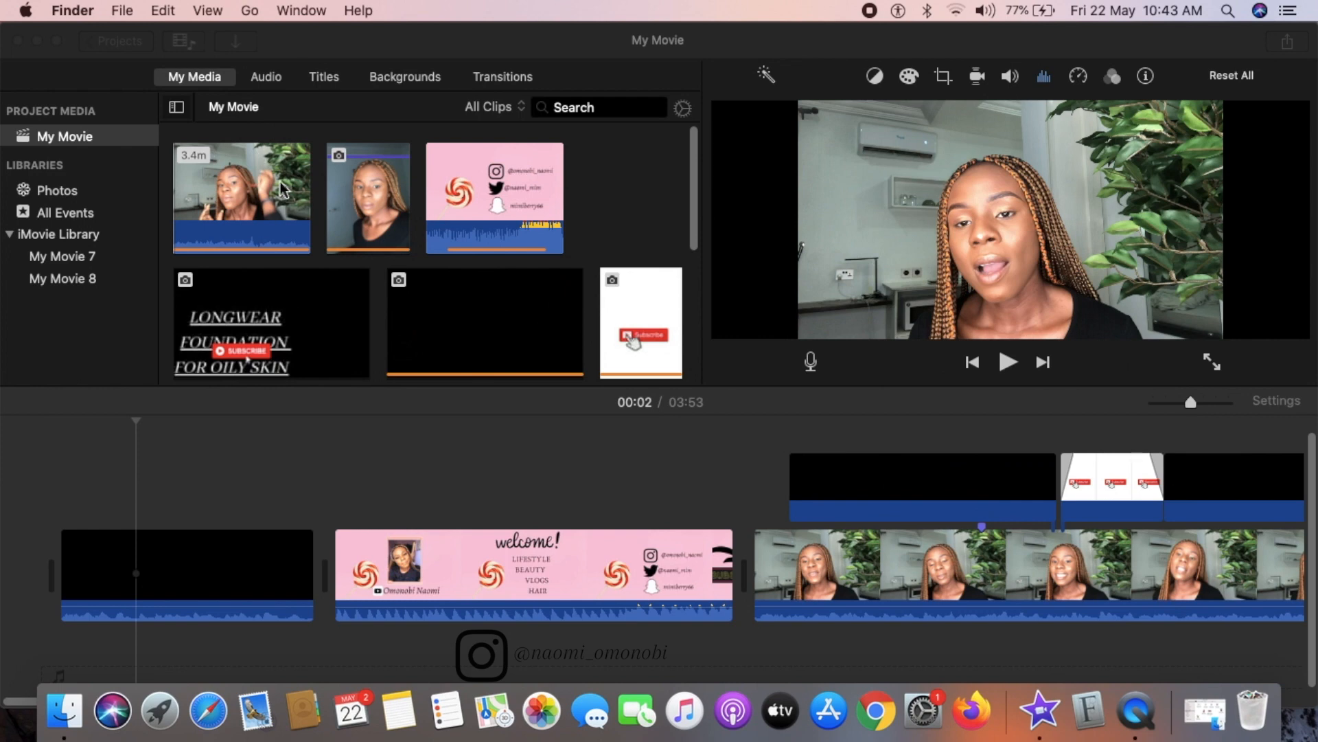
- Select the 3.4-minute talking clip in the project media, then clear the selection
click(283, 188)
drag(283, 189, 248, 230)
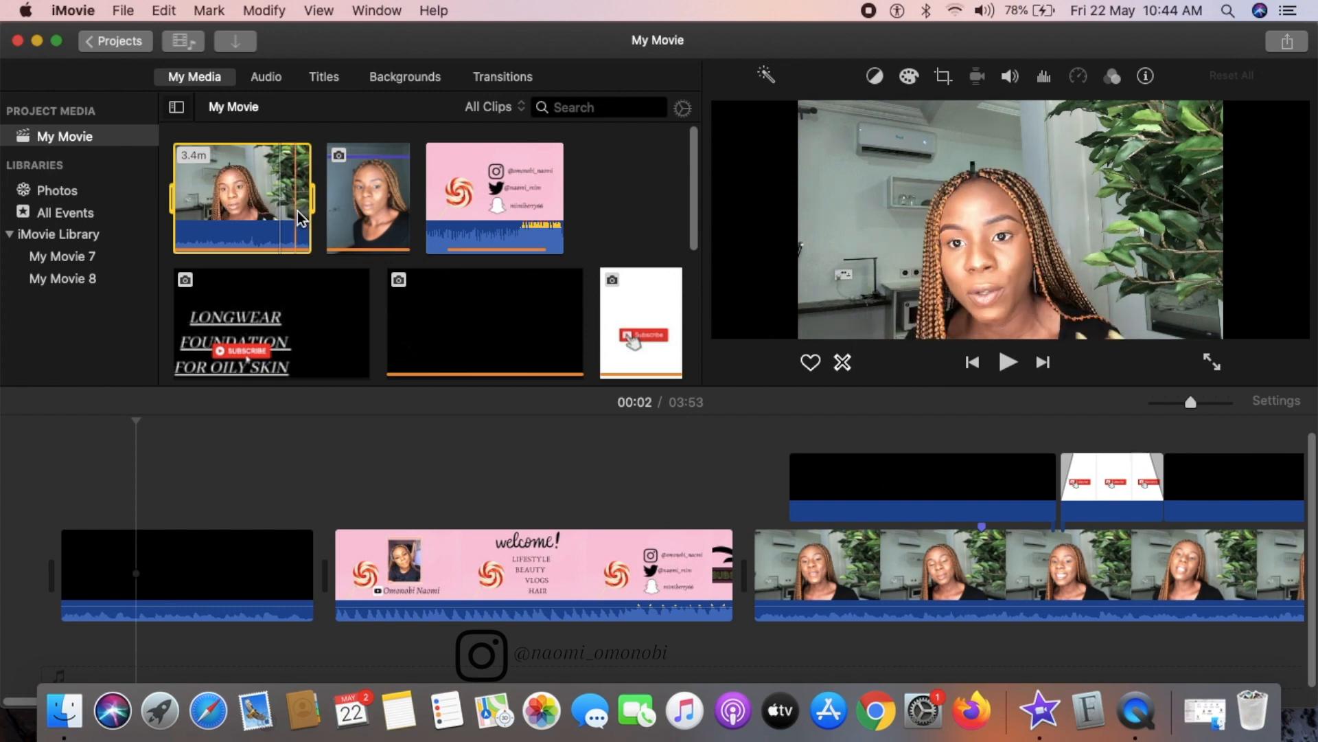
click(892, 442)
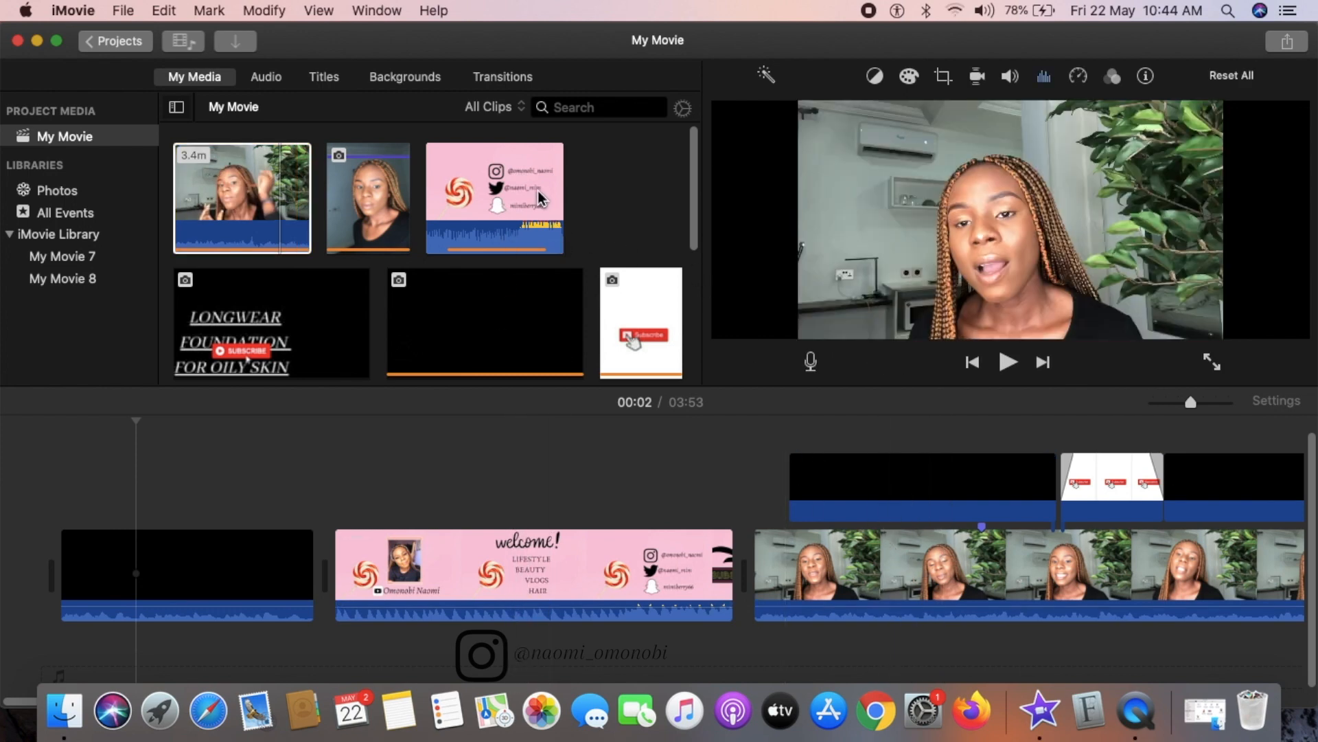
click(64, 709)
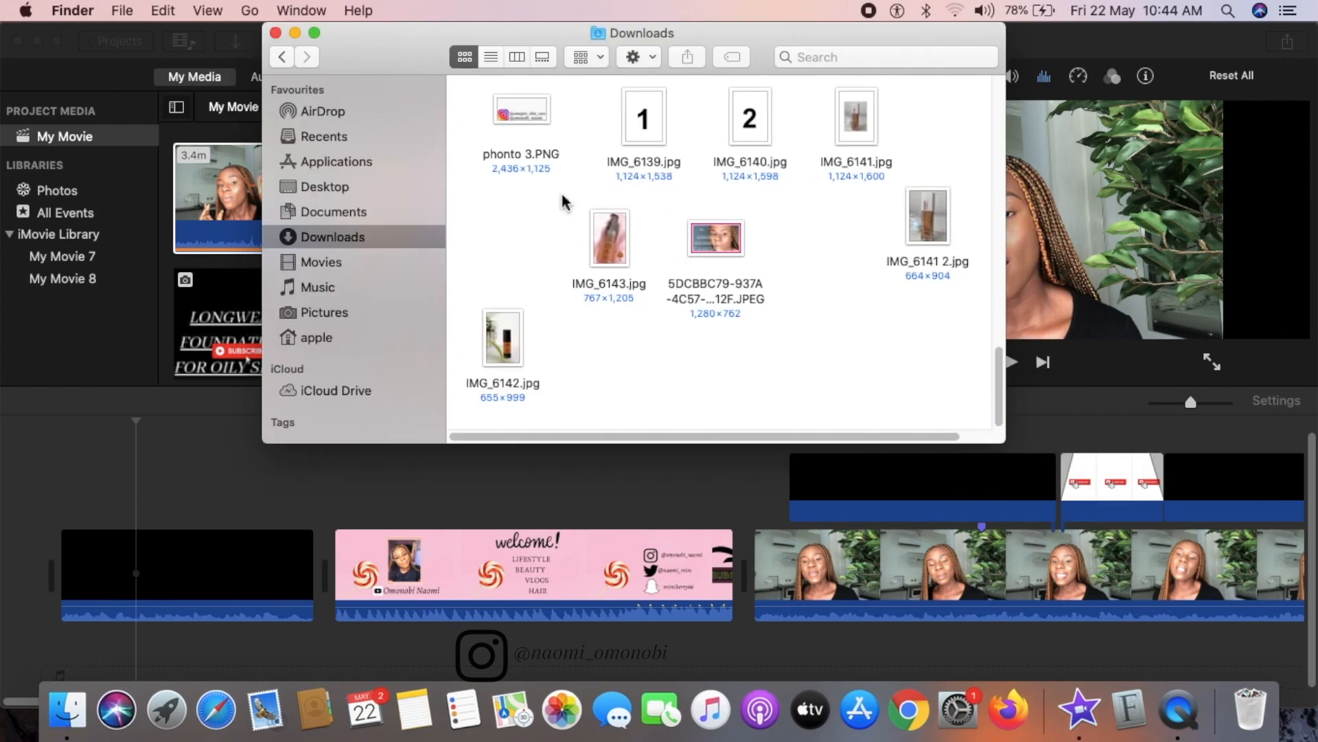
click(295, 32)
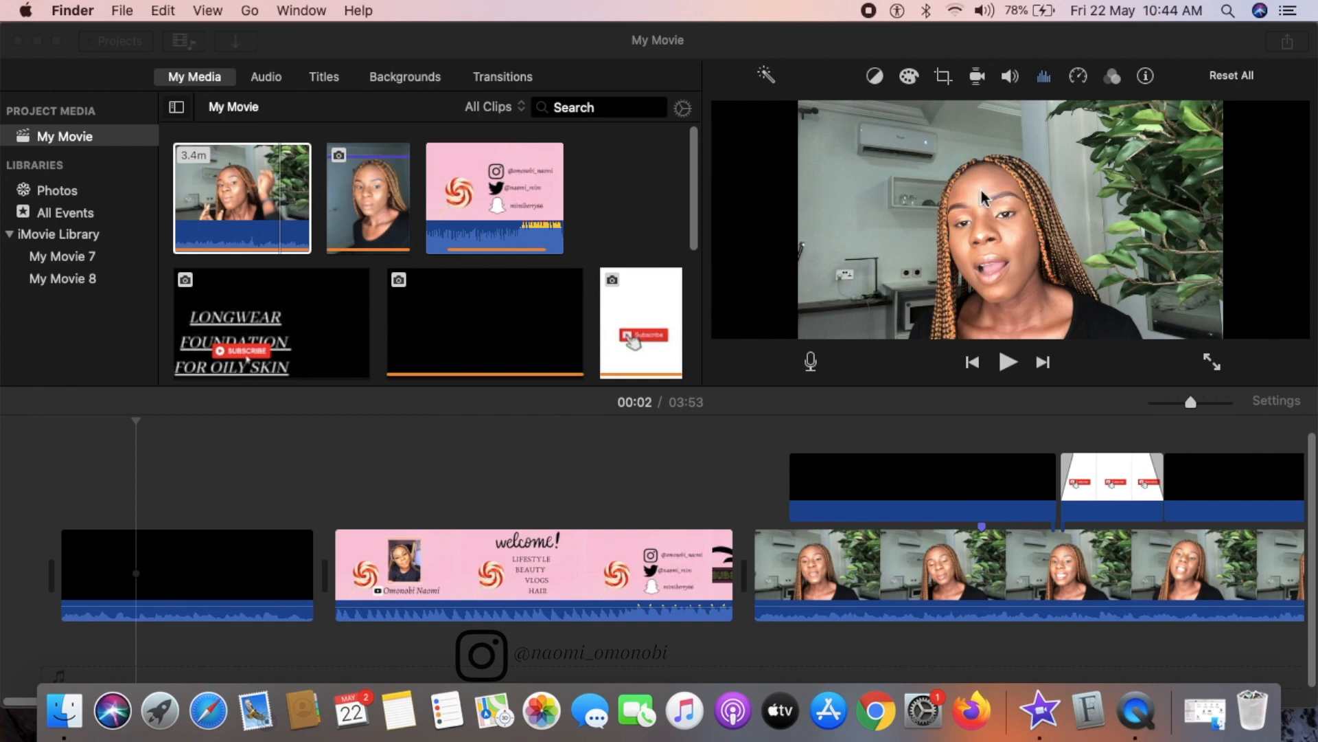
- Play the timeline from near the start of the main talking clip and pause at 00:32 on the Instagram handle overlay
click(789, 554)
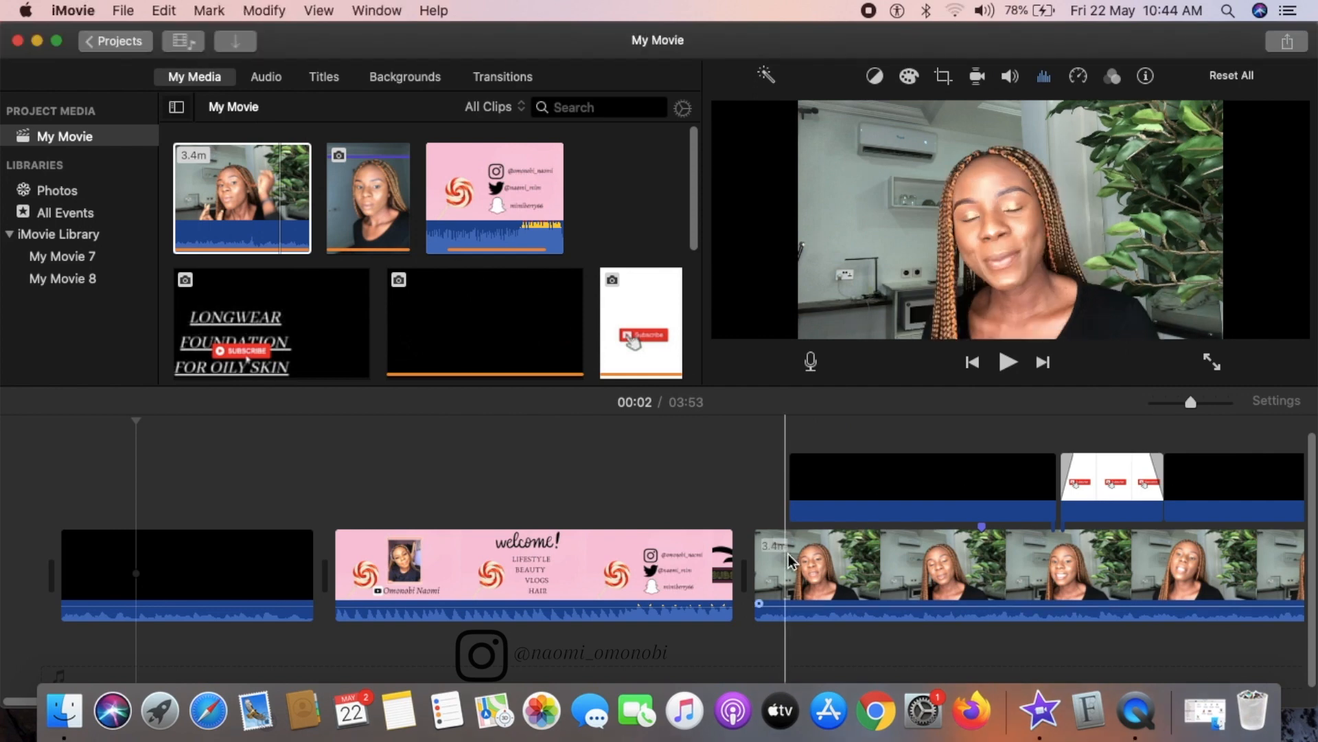
click(826, 541)
key(space)
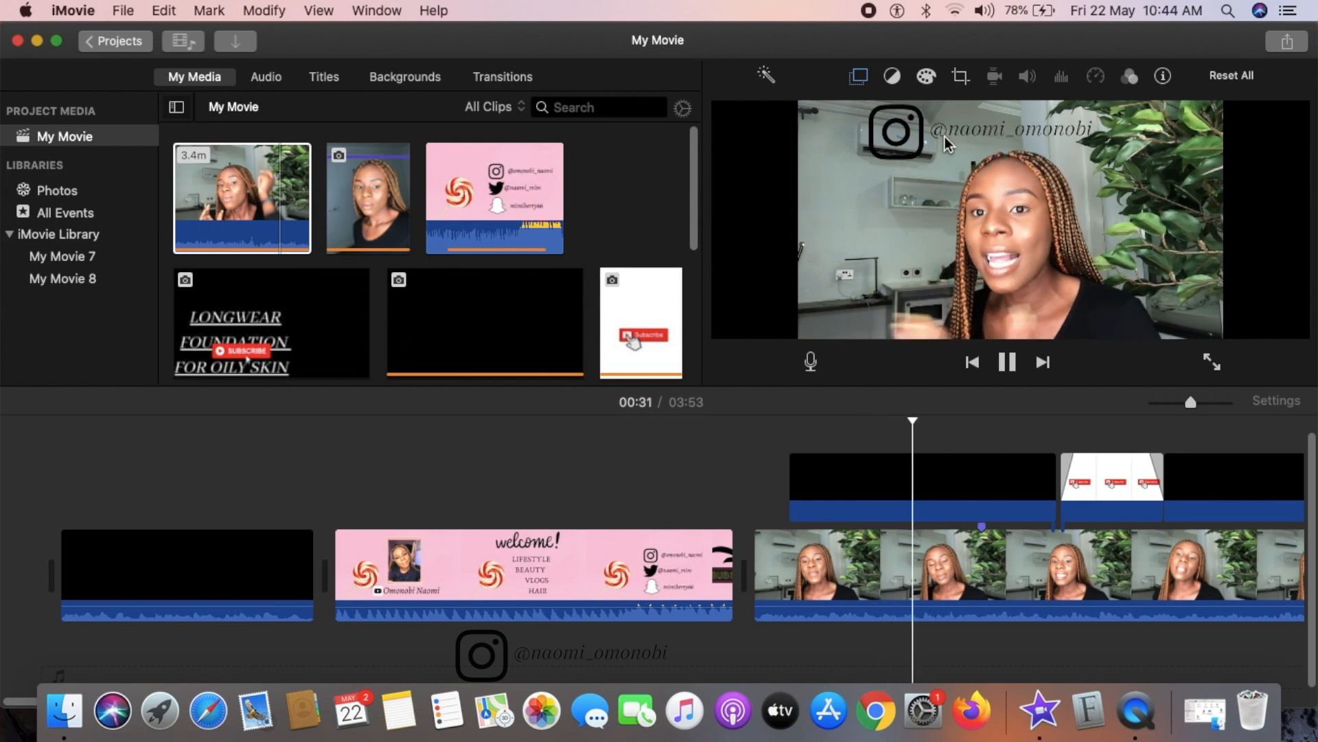
key(space)
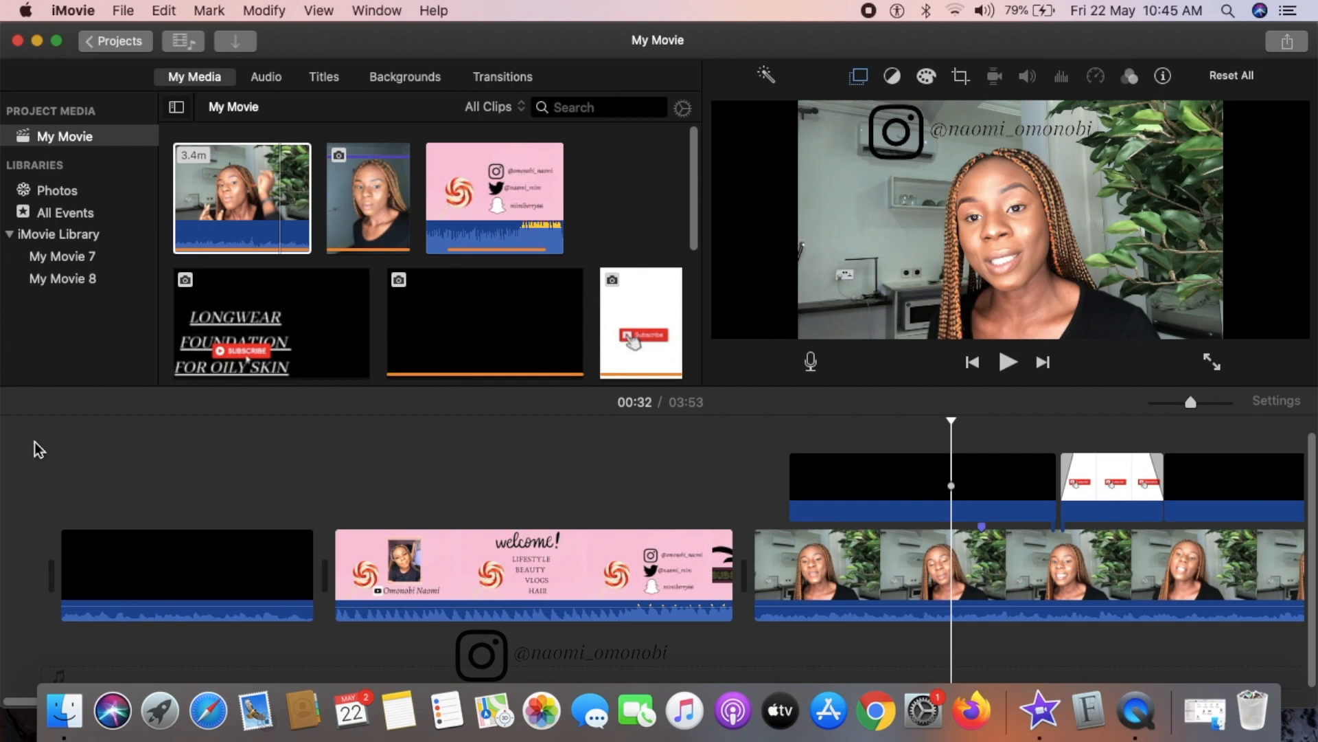
- Add Sale-2.png from Finder's Downloads folder above the opening clip at the timeline's start and extend it to the clip's full 9.8 s
click(68, 718)
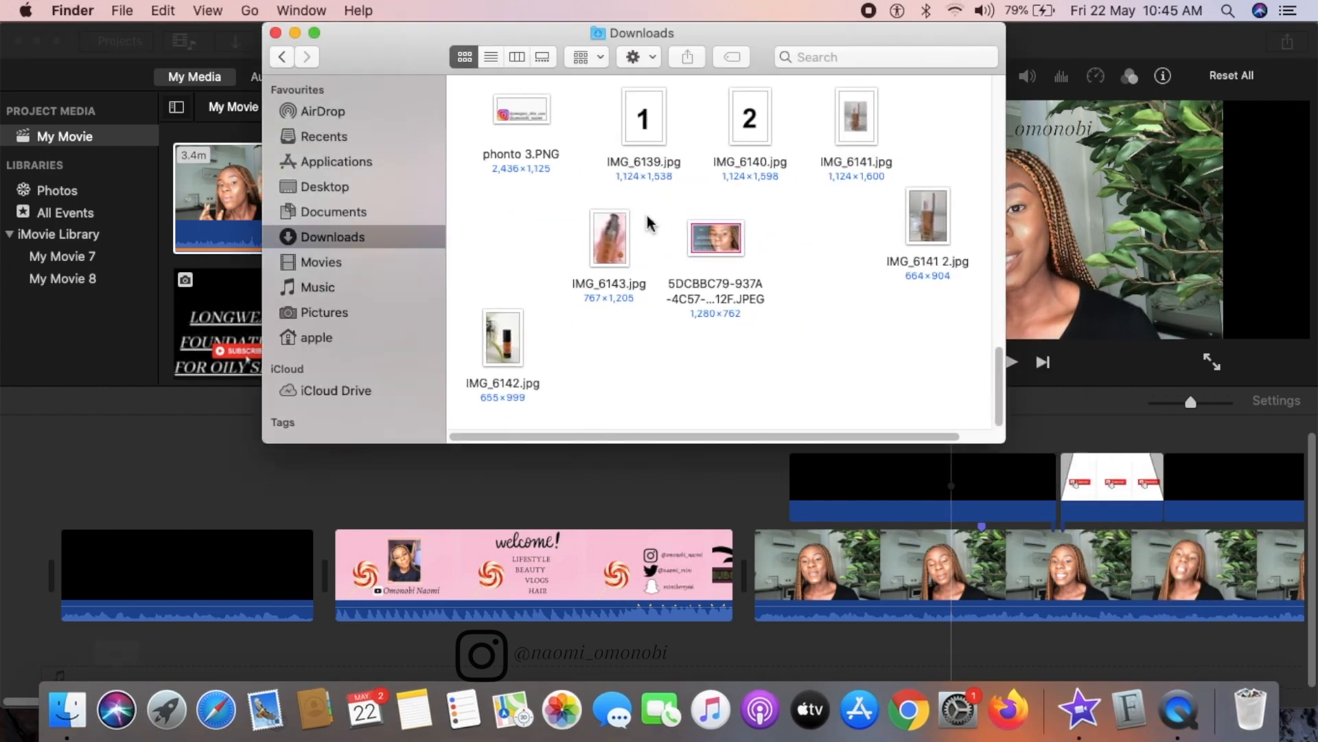
scroll(677, 235, up, 5)
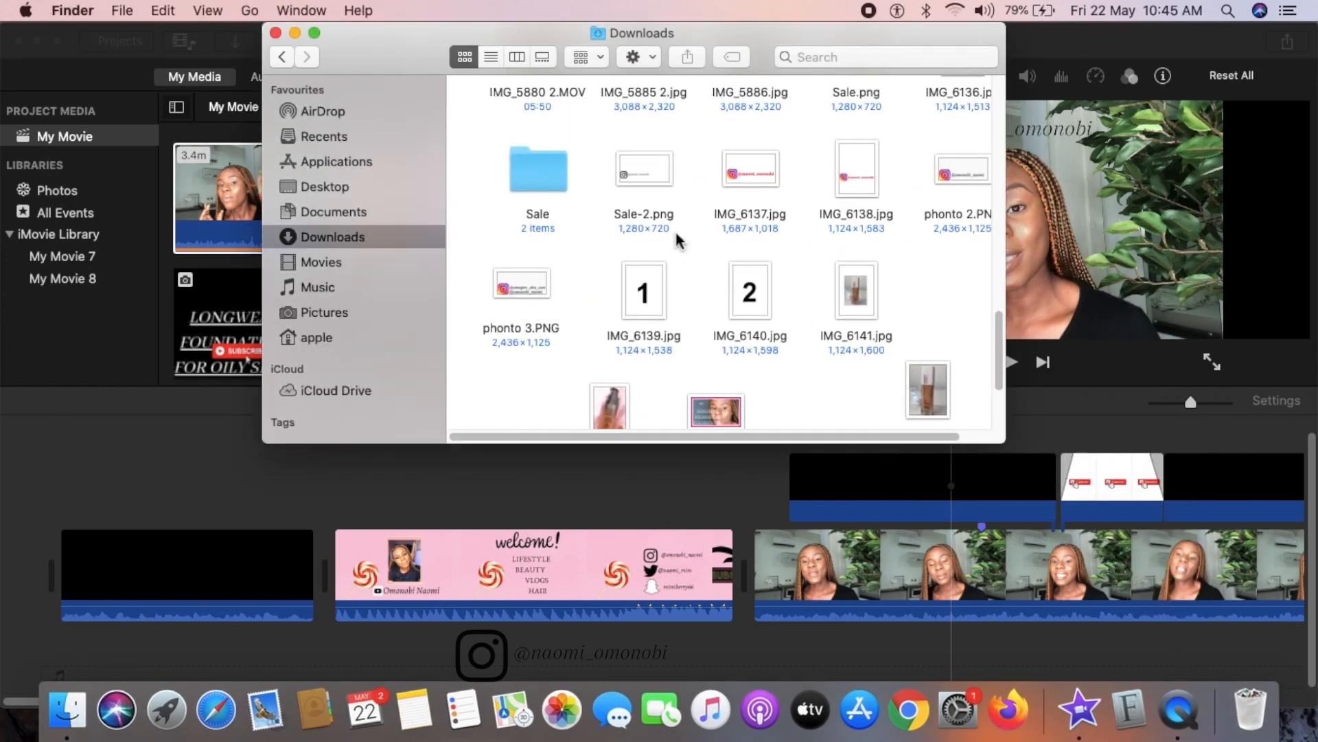
drag(654, 197, 60, 495)
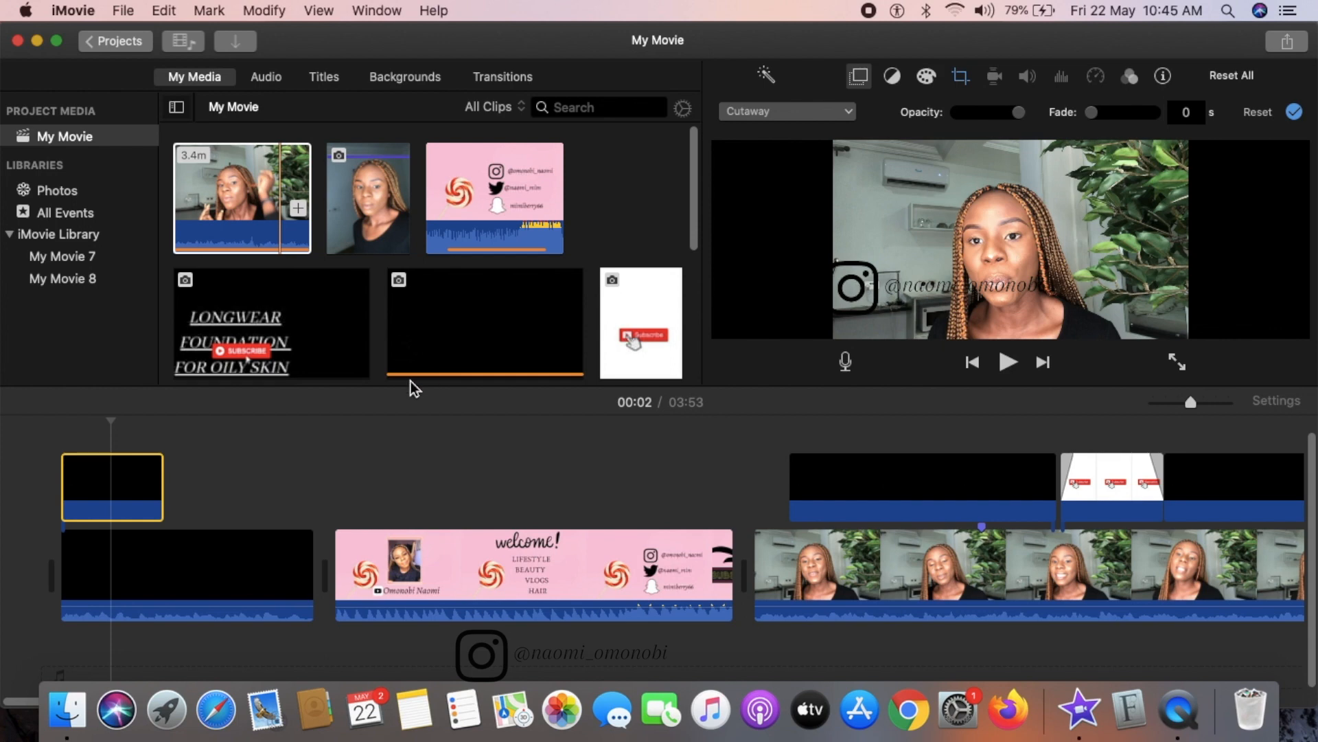
drag(162, 498, 313, 503)
click(130, 572)
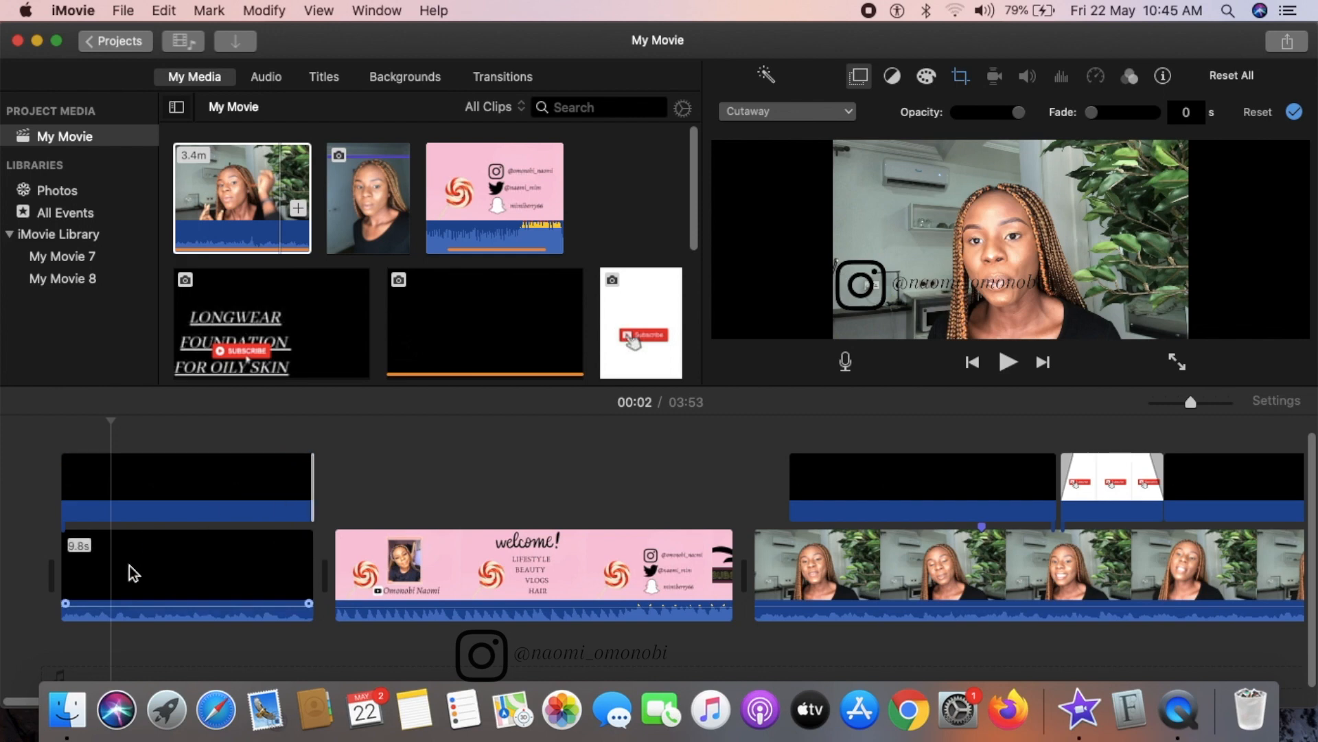
- Extend the beginning of the Instagram handle overlay back to the start of the main talking clip, making it 11.6 s long
click(791, 495)
drag(791, 496, 760, 495)
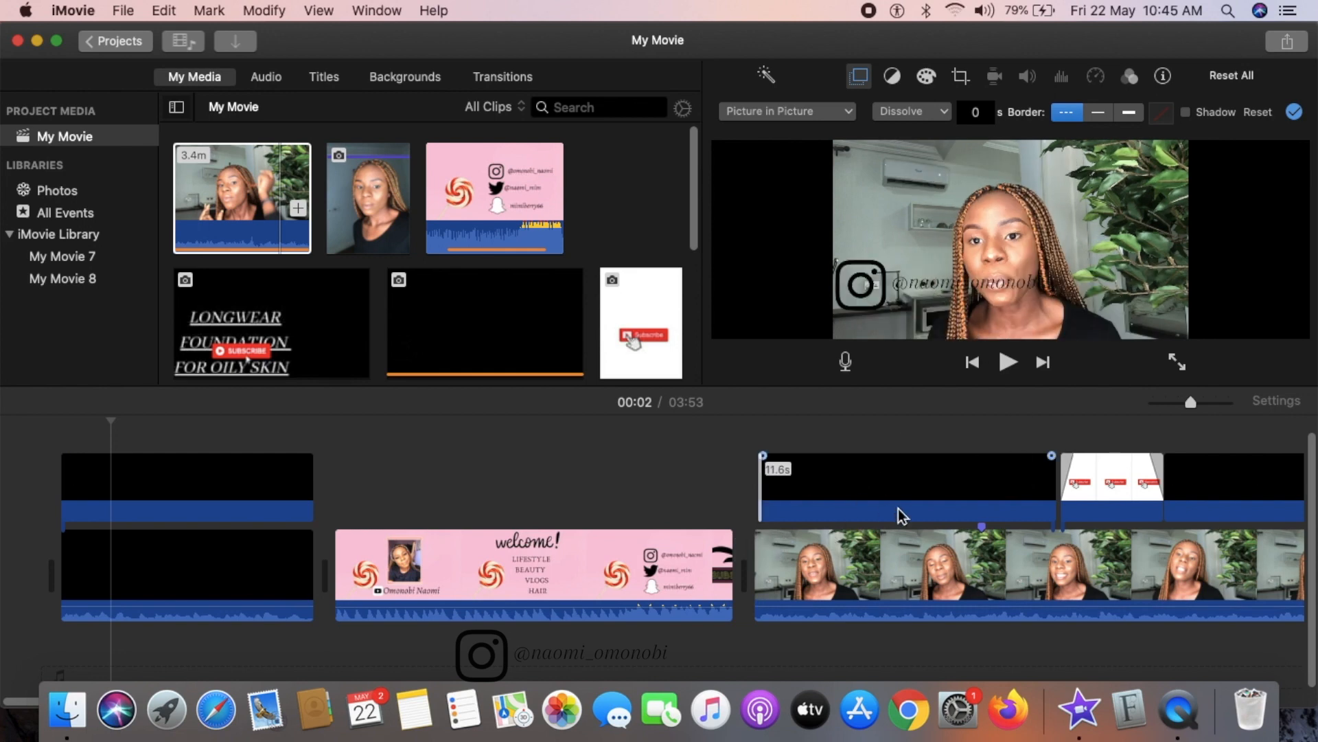
click(869, 560)
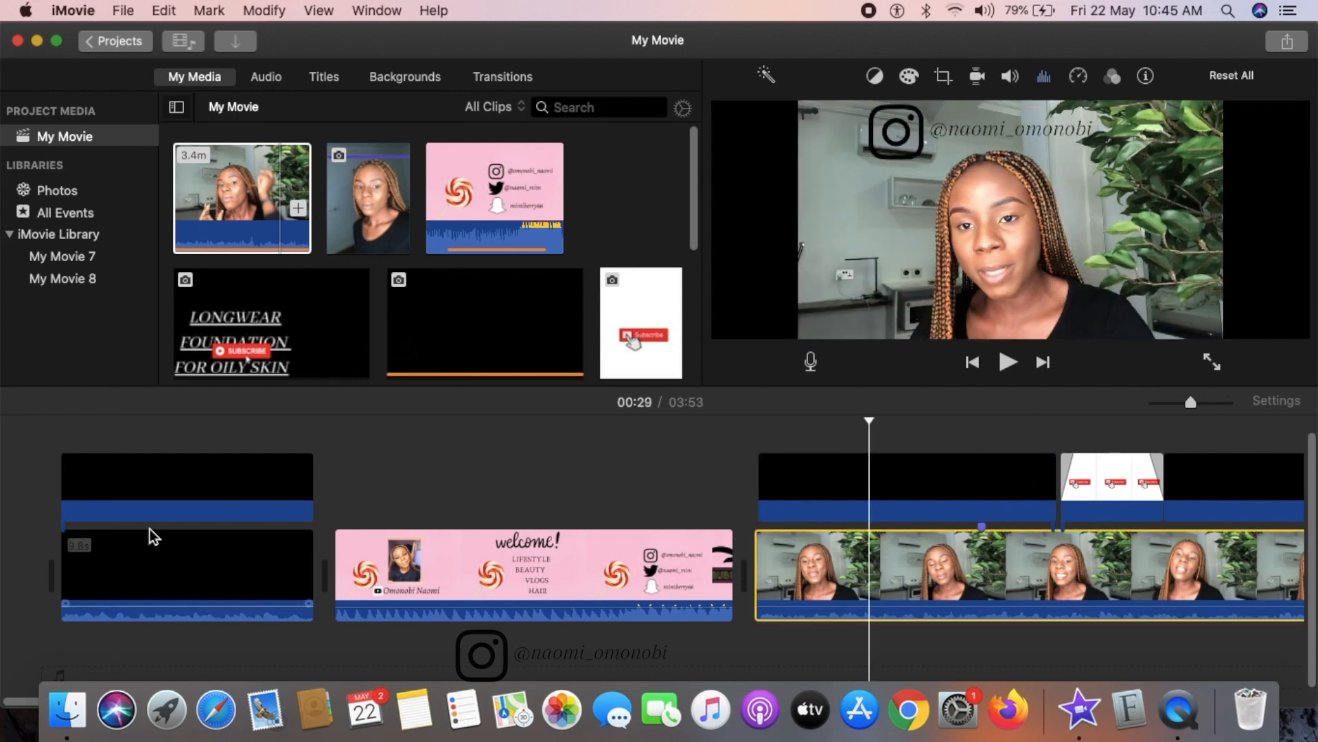
- Review the overlay mode choices for the new overlay on the opening clip and play the timeline from the beginning
click(159, 500)
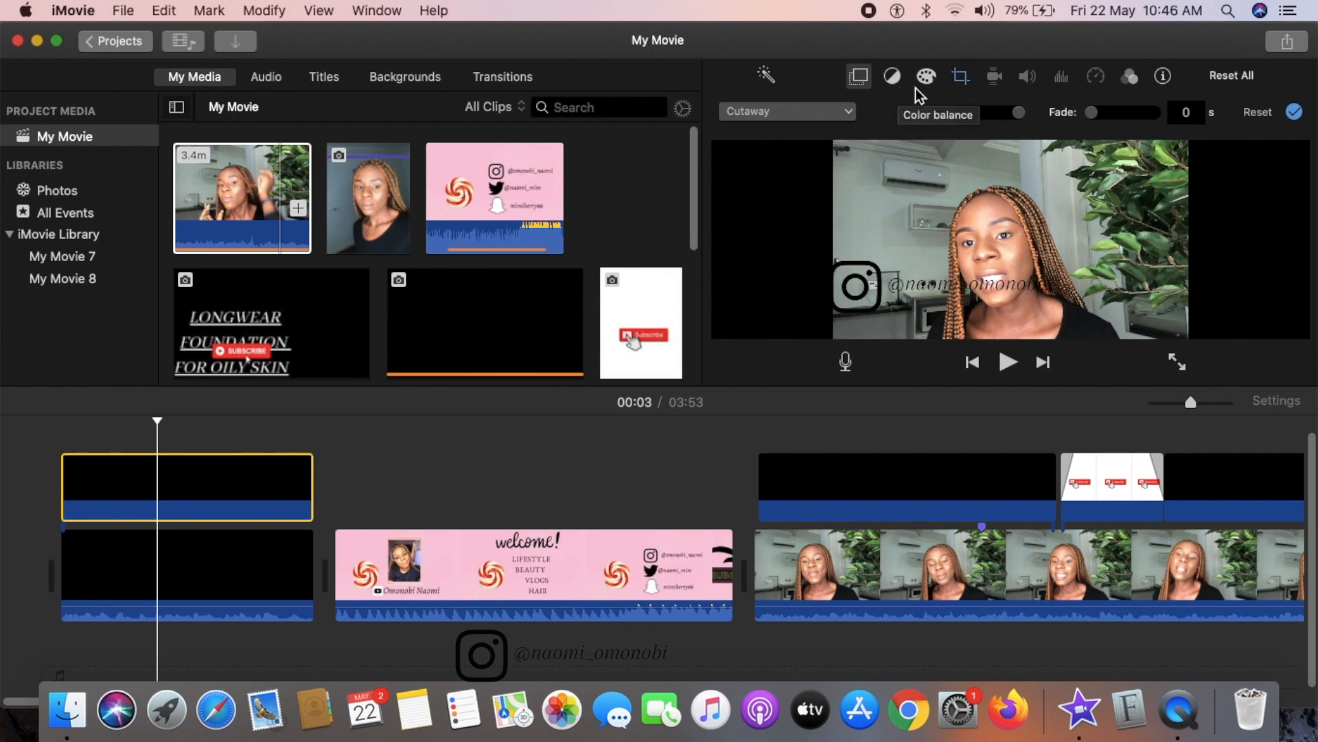
click(206, 507)
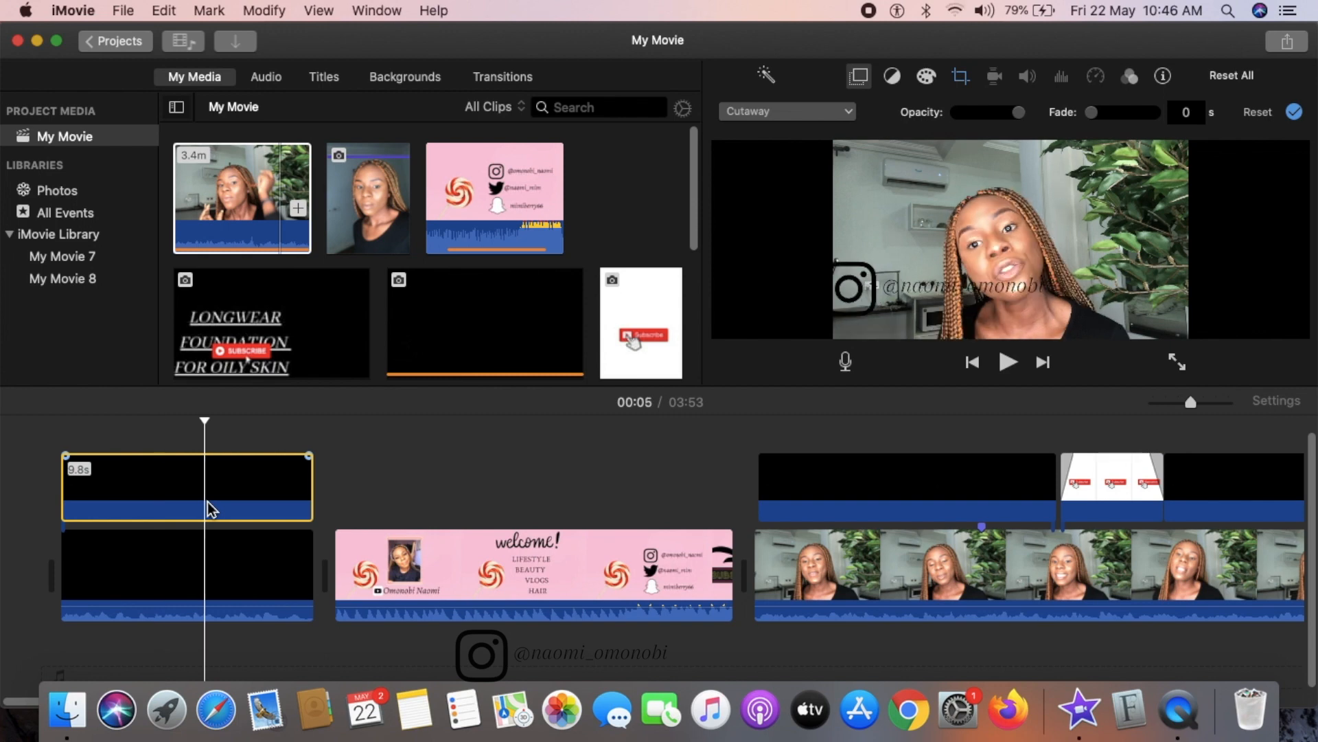
click(399, 529)
click(262, 508)
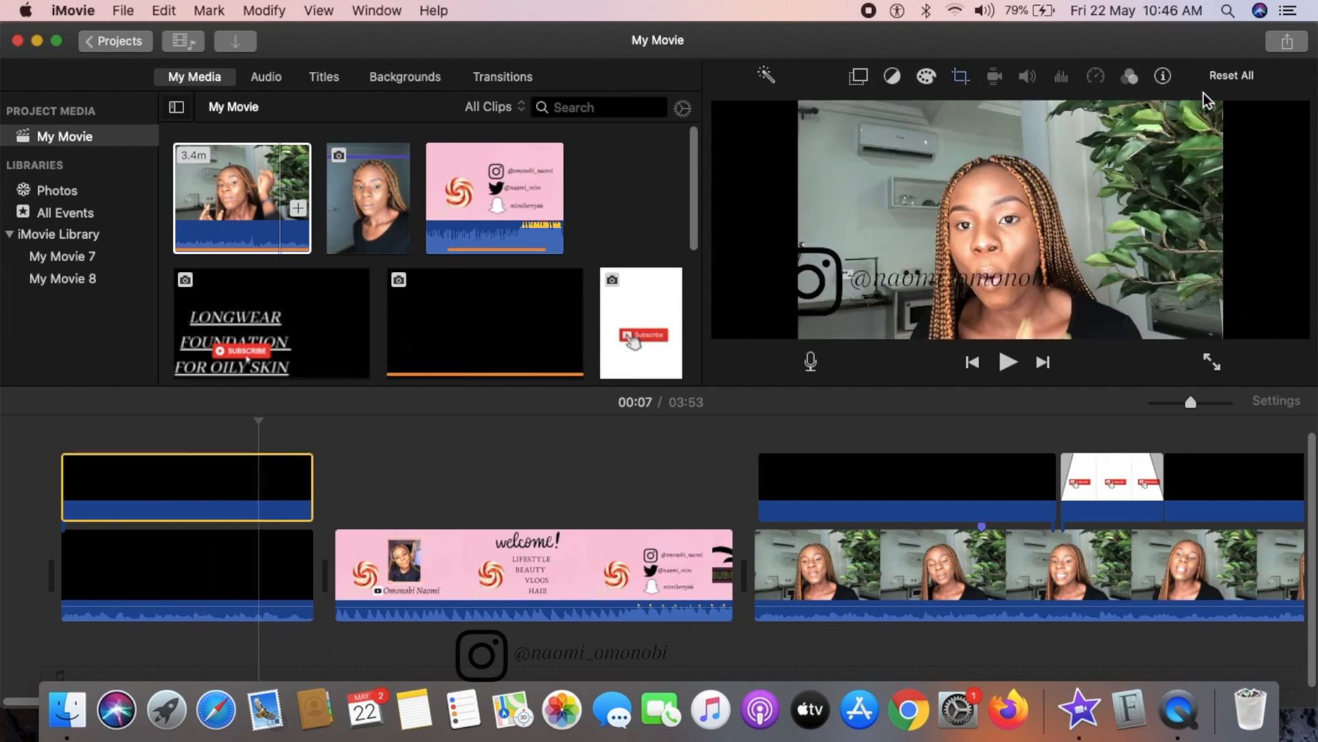
click(858, 80)
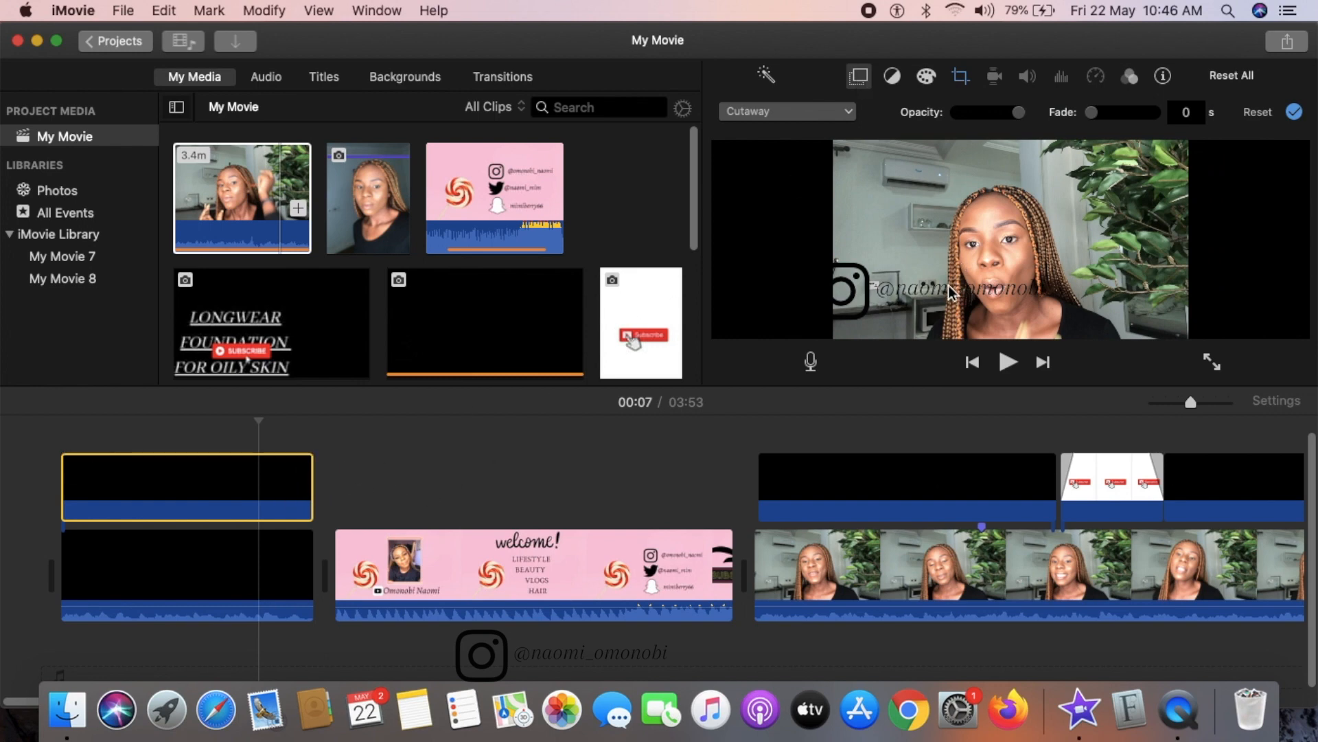
click(850, 111)
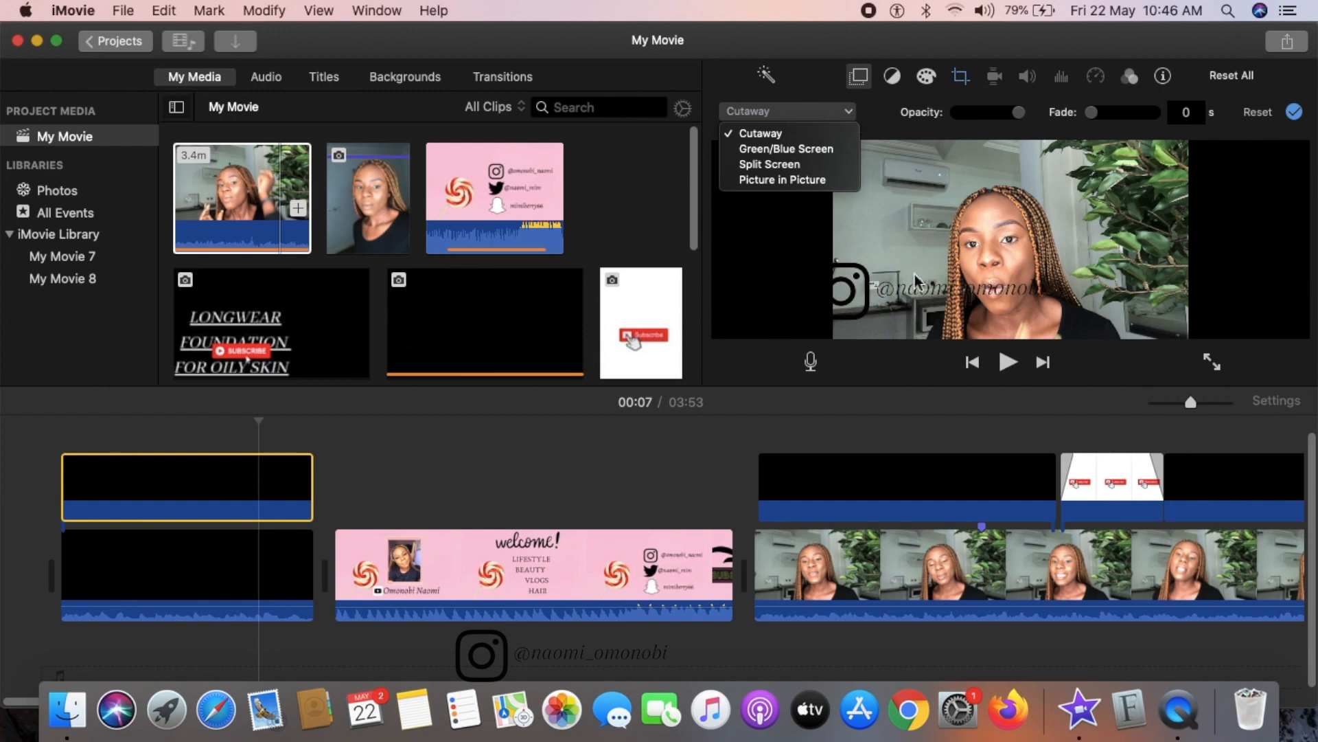
click(62, 431)
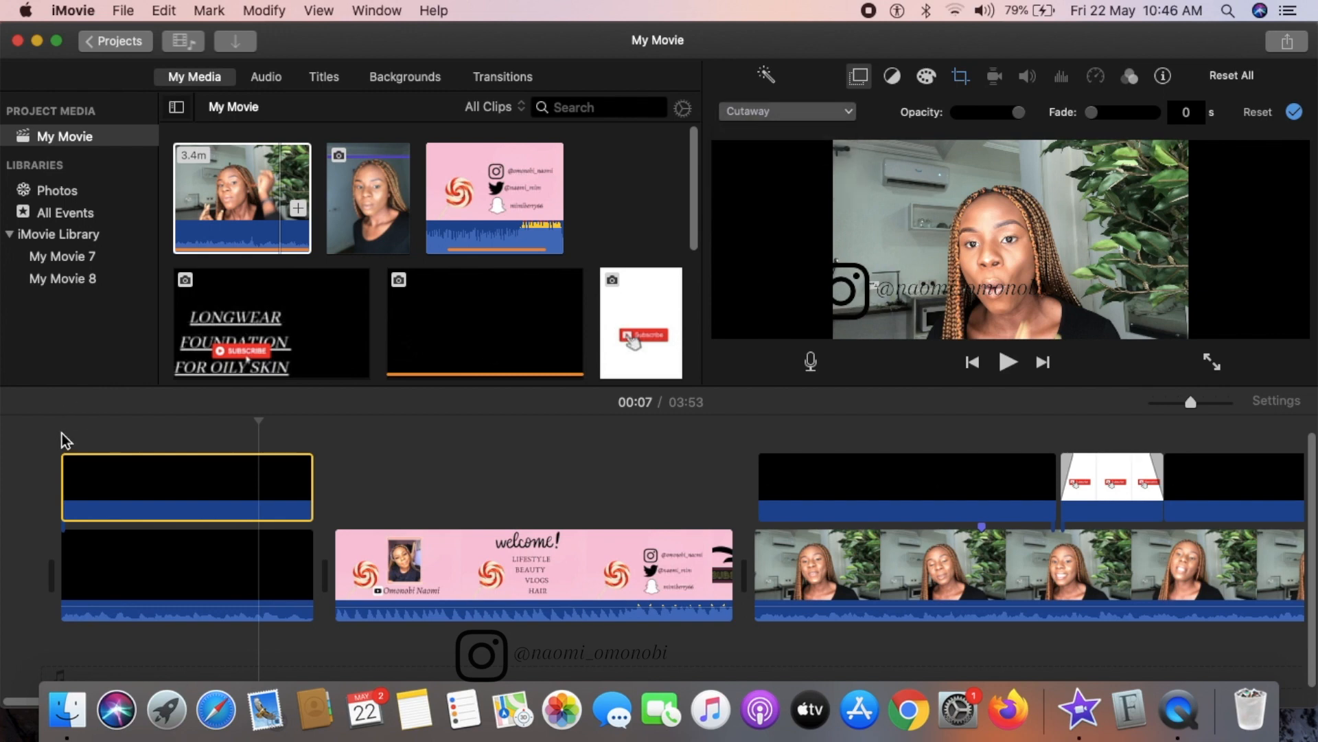
click(61, 432)
key(space)
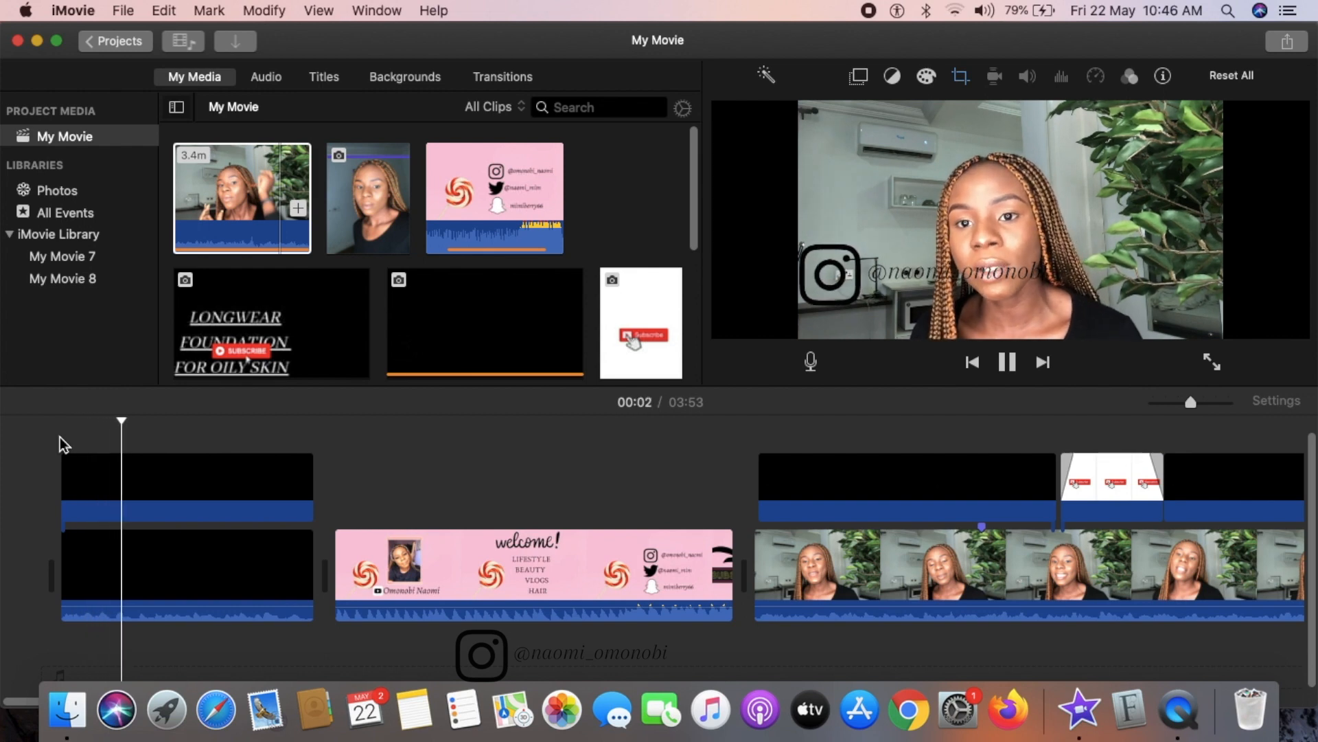
- Set the opening clip's Instagram handle overlay to Picture in Picture
click(105, 473)
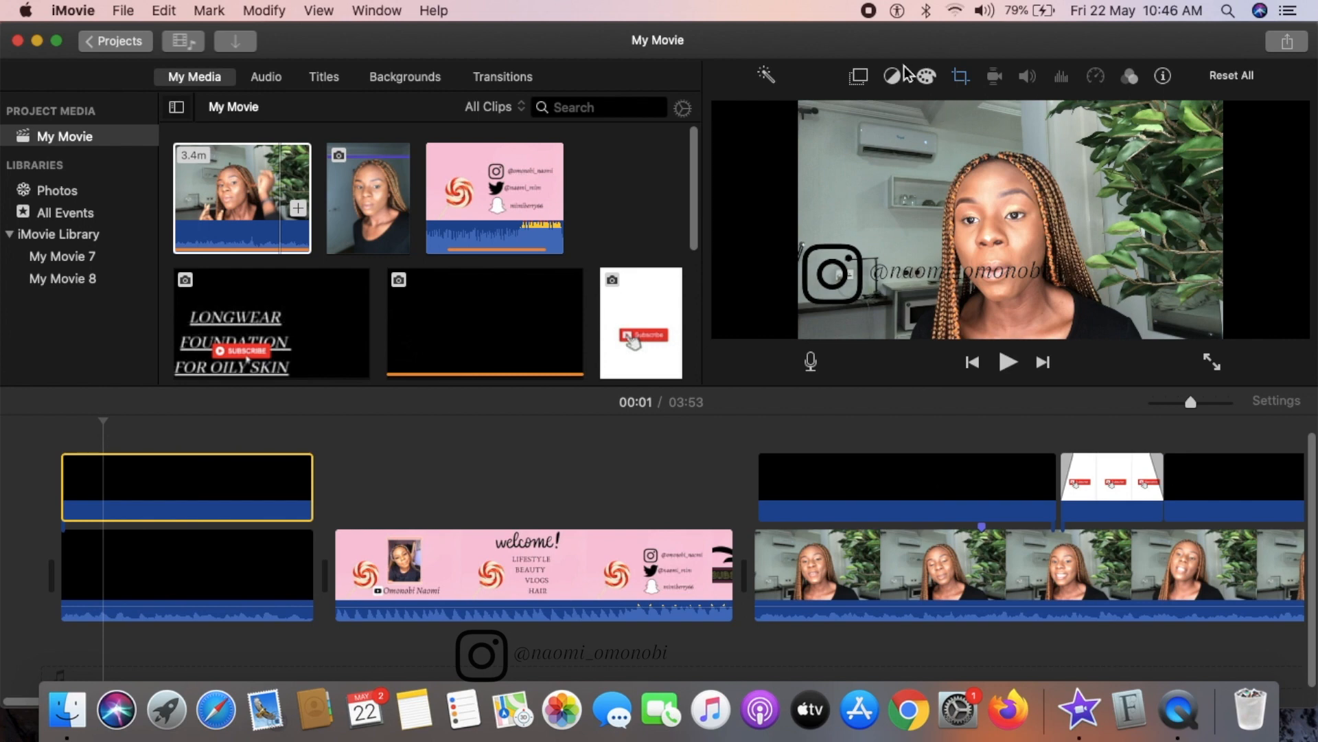
click(858, 78)
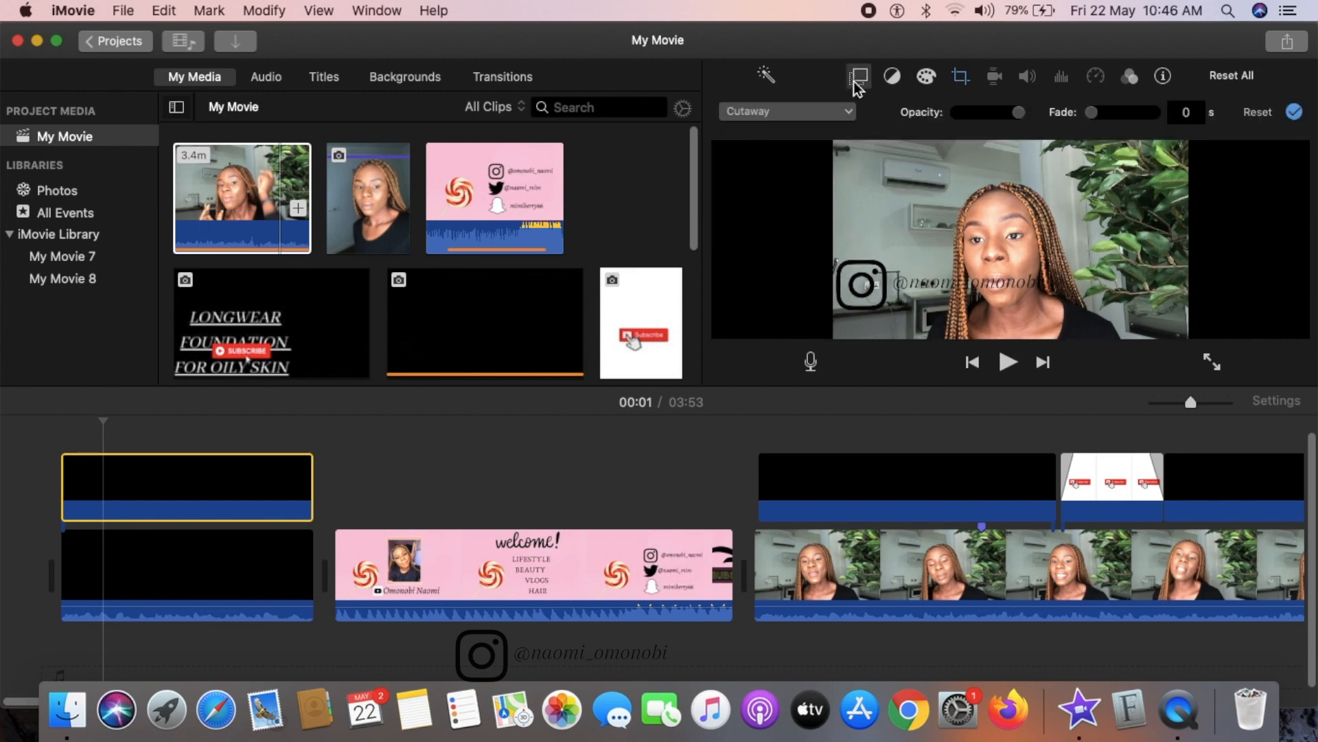
click(851, 112)
click(843, 190)
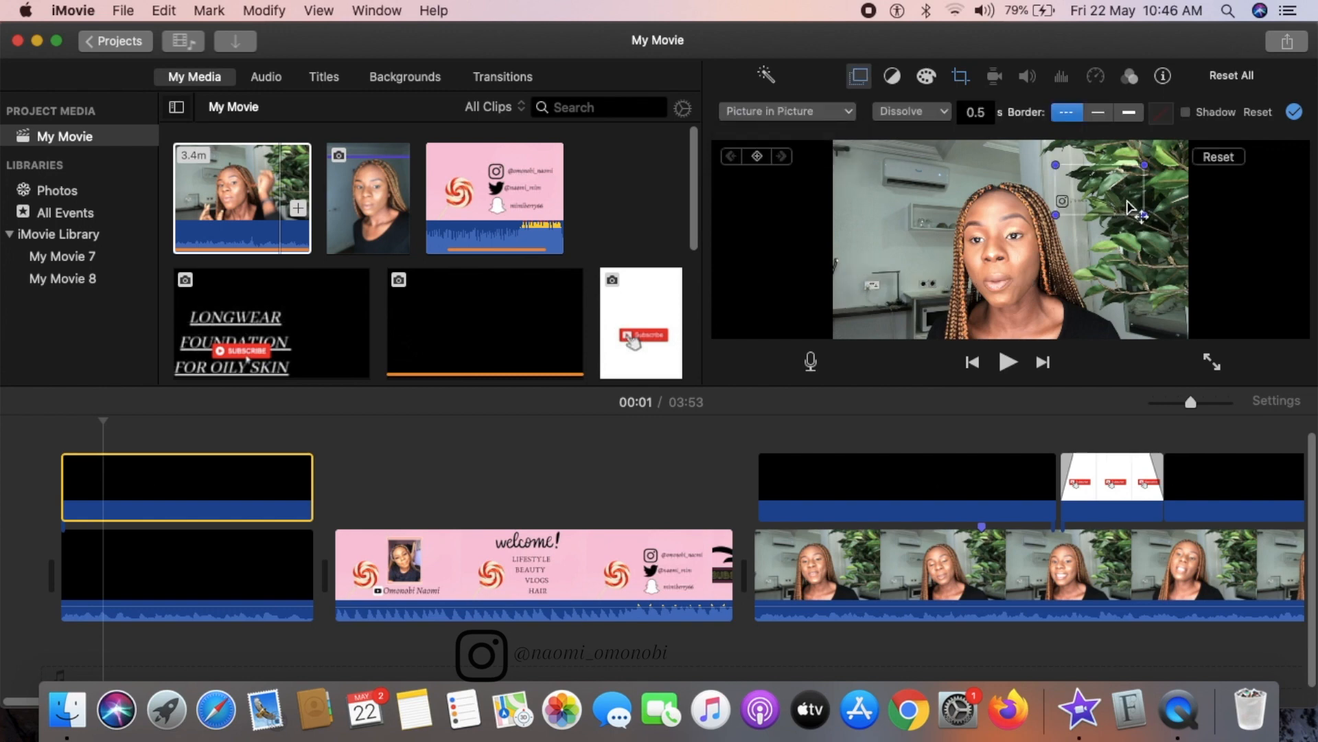
- Enlarge the picture-in-picture overlay and position it so the Instagram handle sits above the speaker's head
drag(1127, 208, 997, 182)
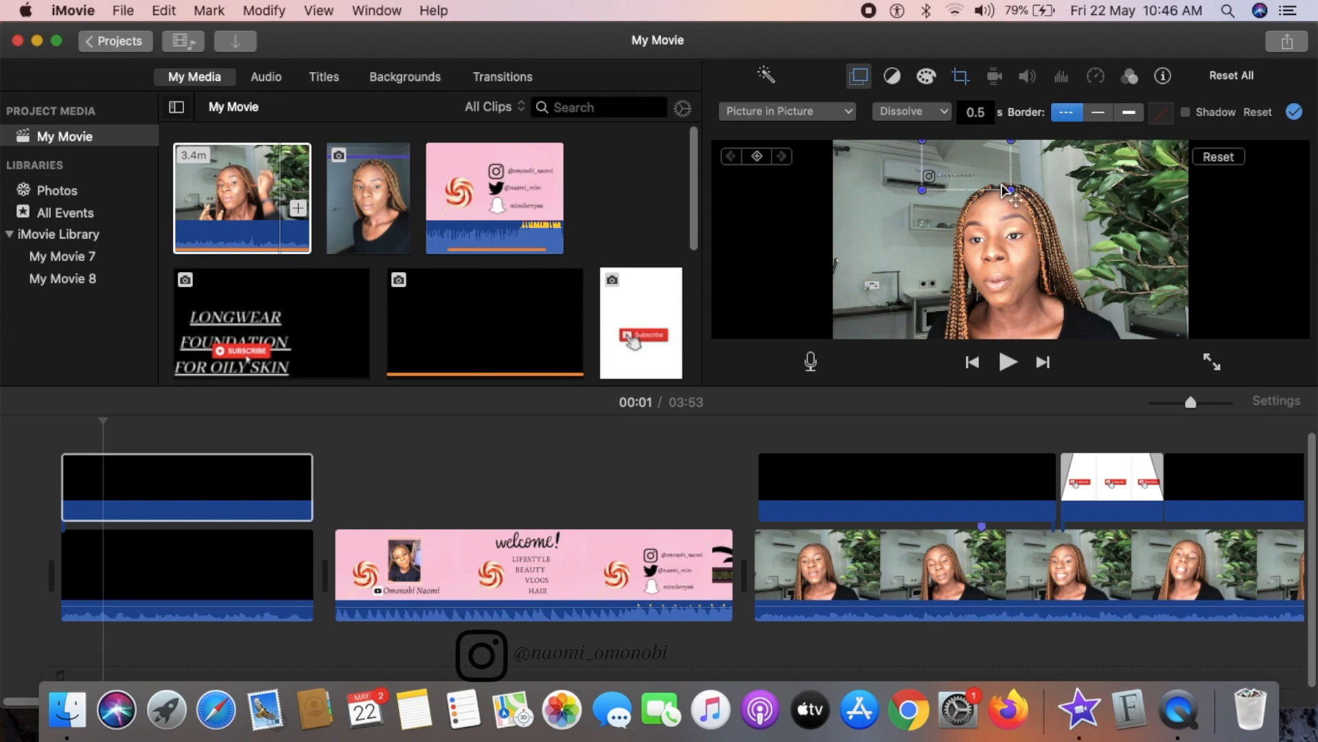
drag(1012, 190, 1254, 263)
drag(1173, 233, 1146, 193)
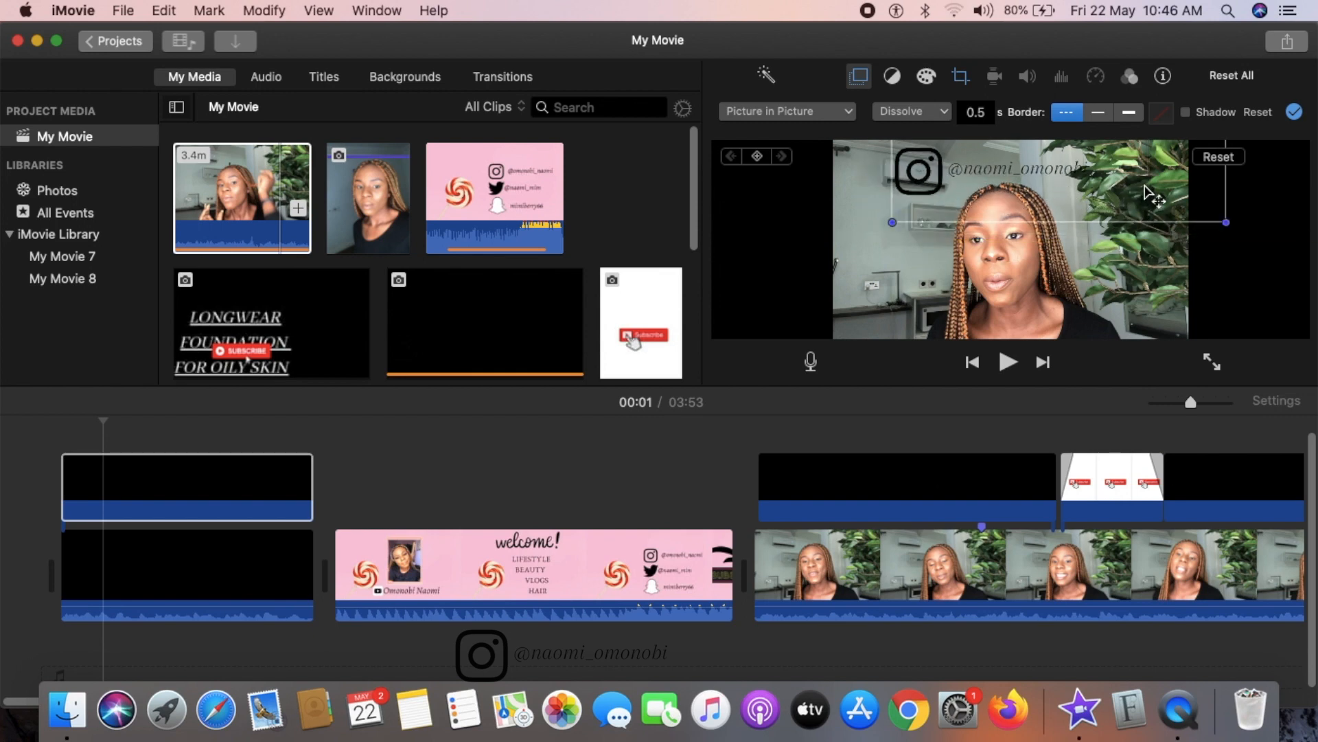
drag(1224, 220, 1228, 223)
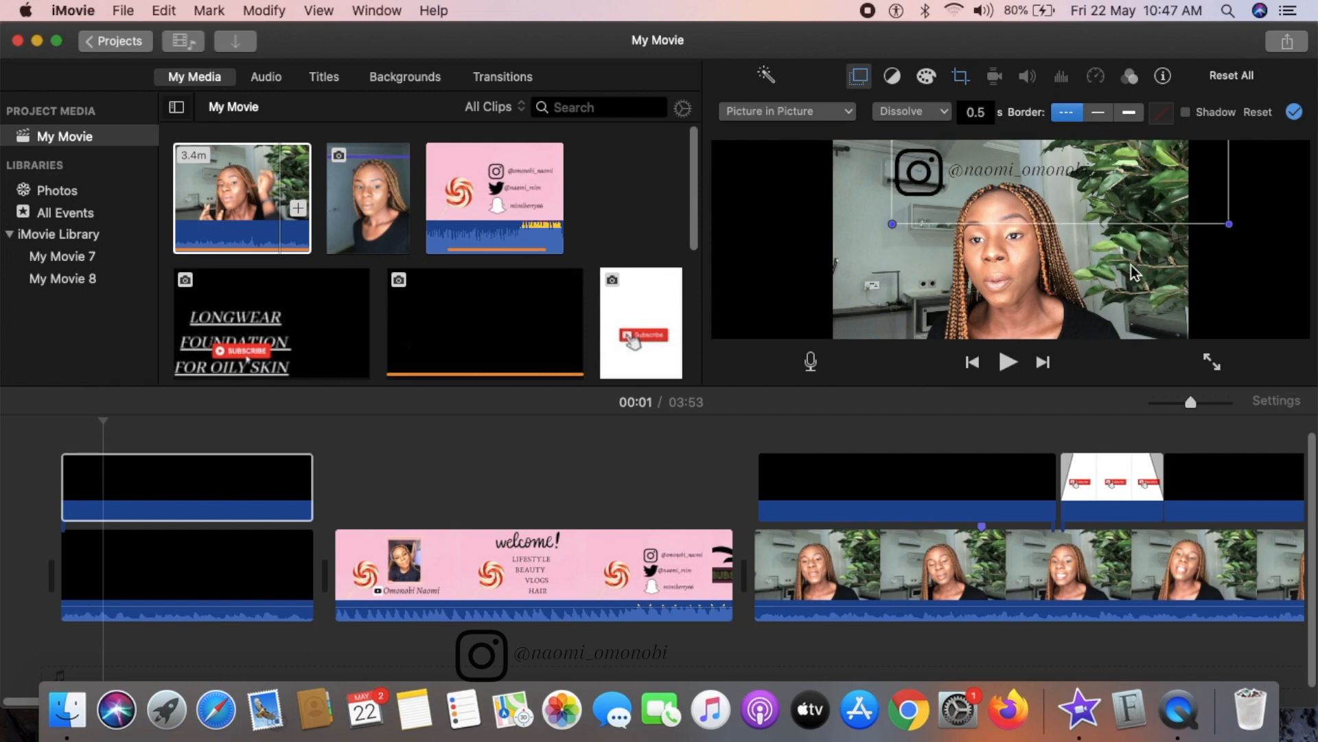
- Change the overlay's crop style from Ken Burns to Fit and apply it
click(960, 77)
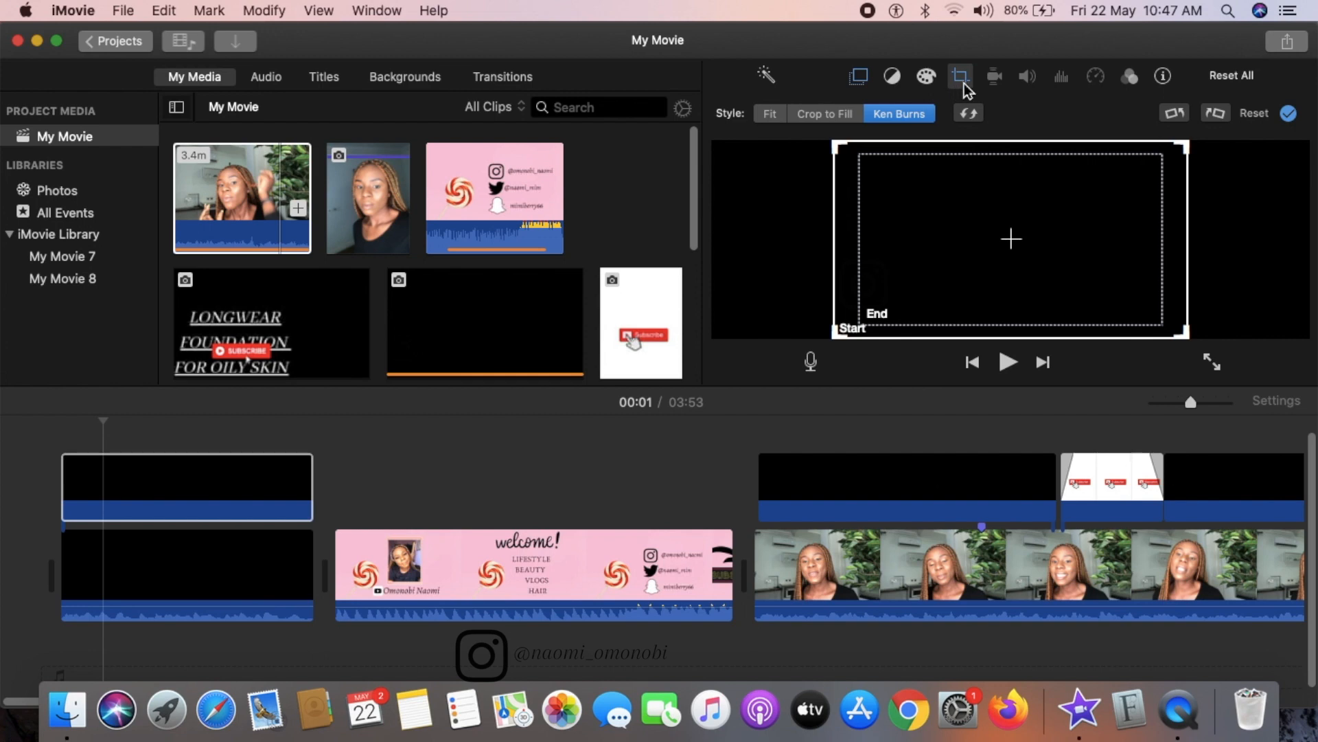
click(854, 122)
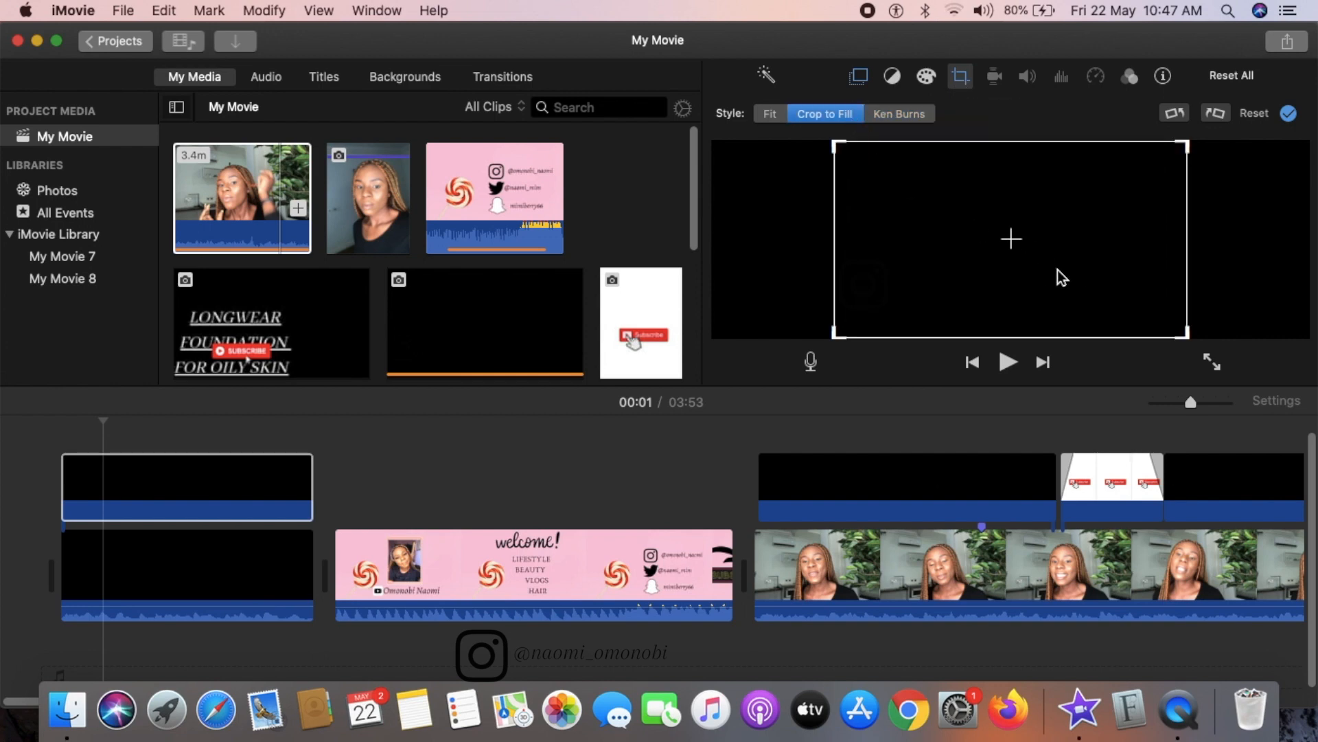
click(768, 114)
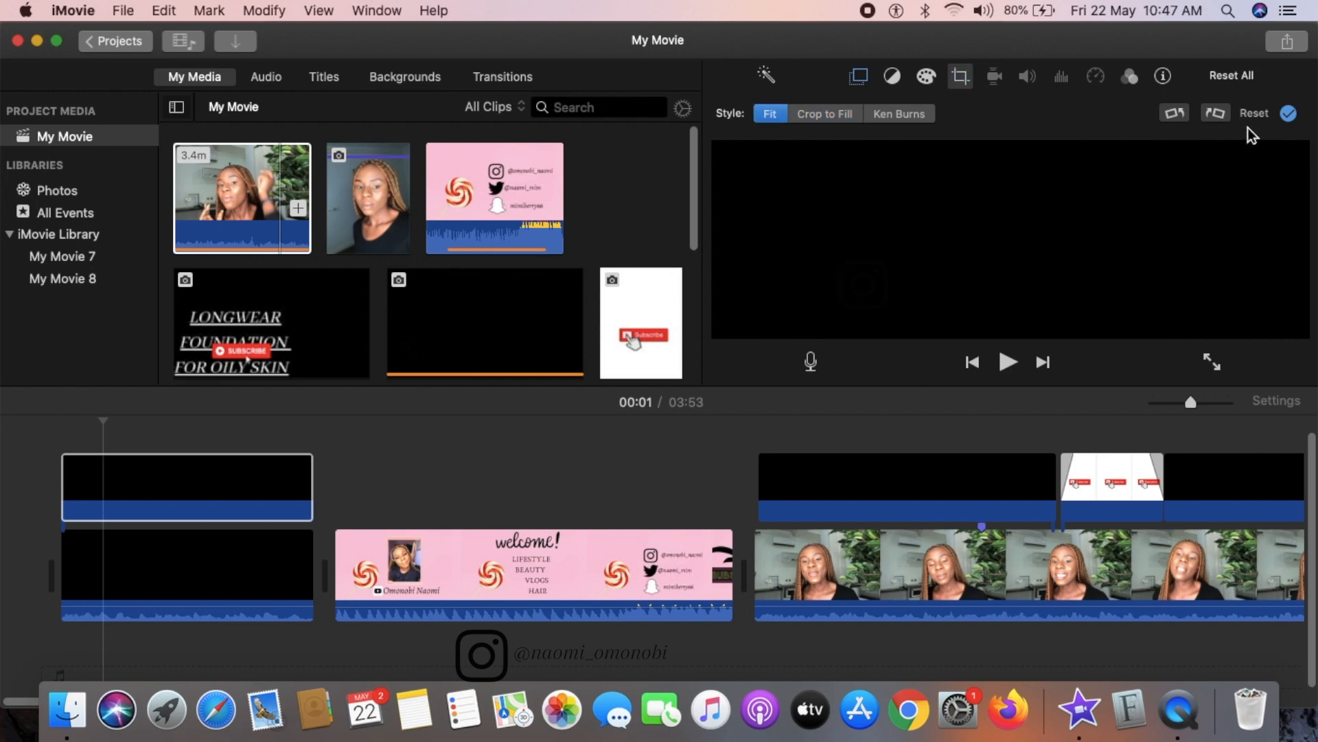
click(1291, 115)
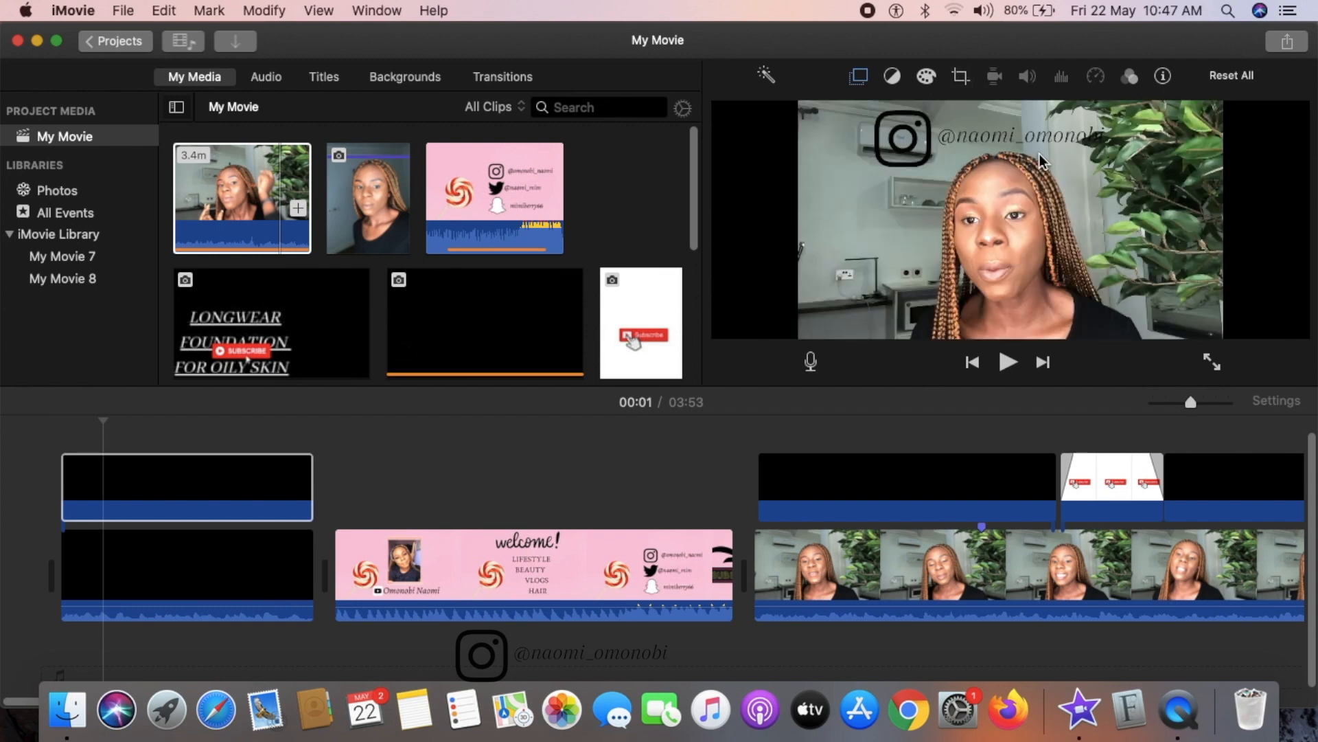
- Play the timeline from 00:01 to check the repositioned overlay and stop at 00:08
click(109, 471)
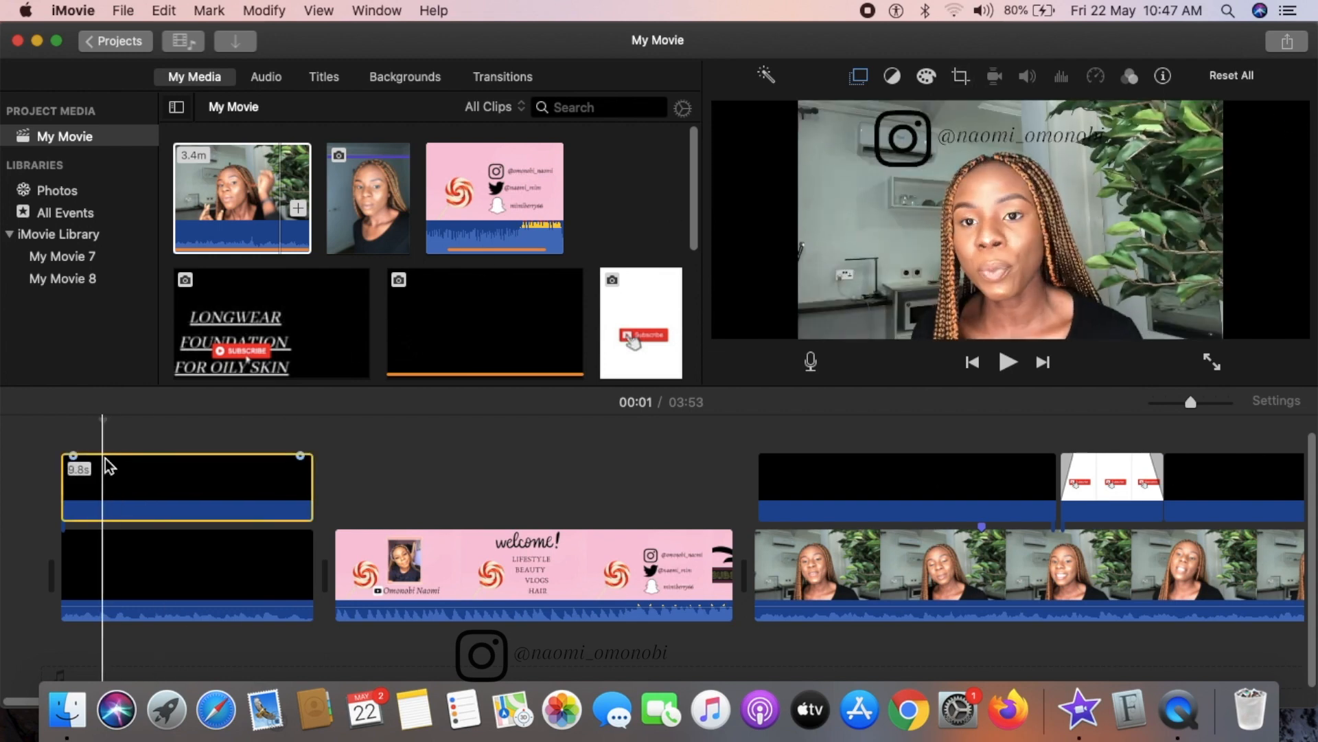
key(space)
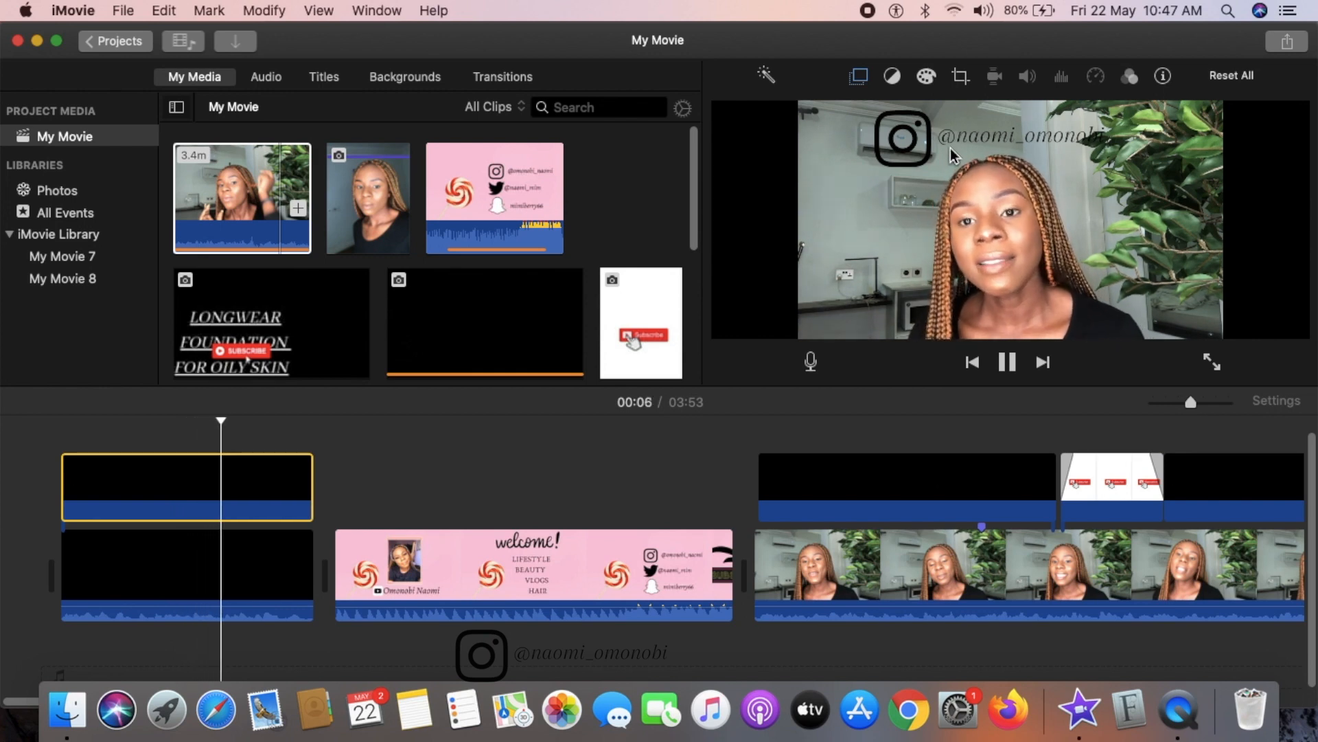
click(293, 482)
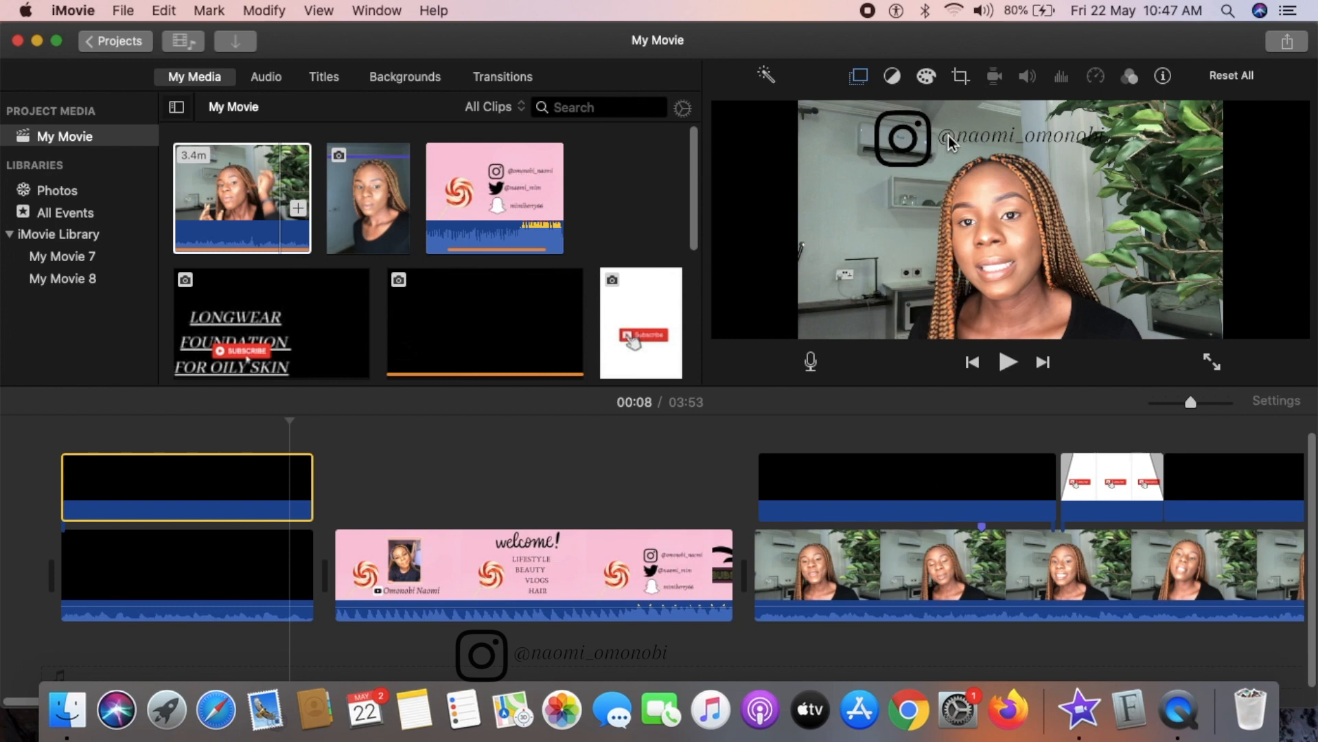
- Review the overlay mode choices for the opening overlay and keep Picture in Picture
click(859, 76)
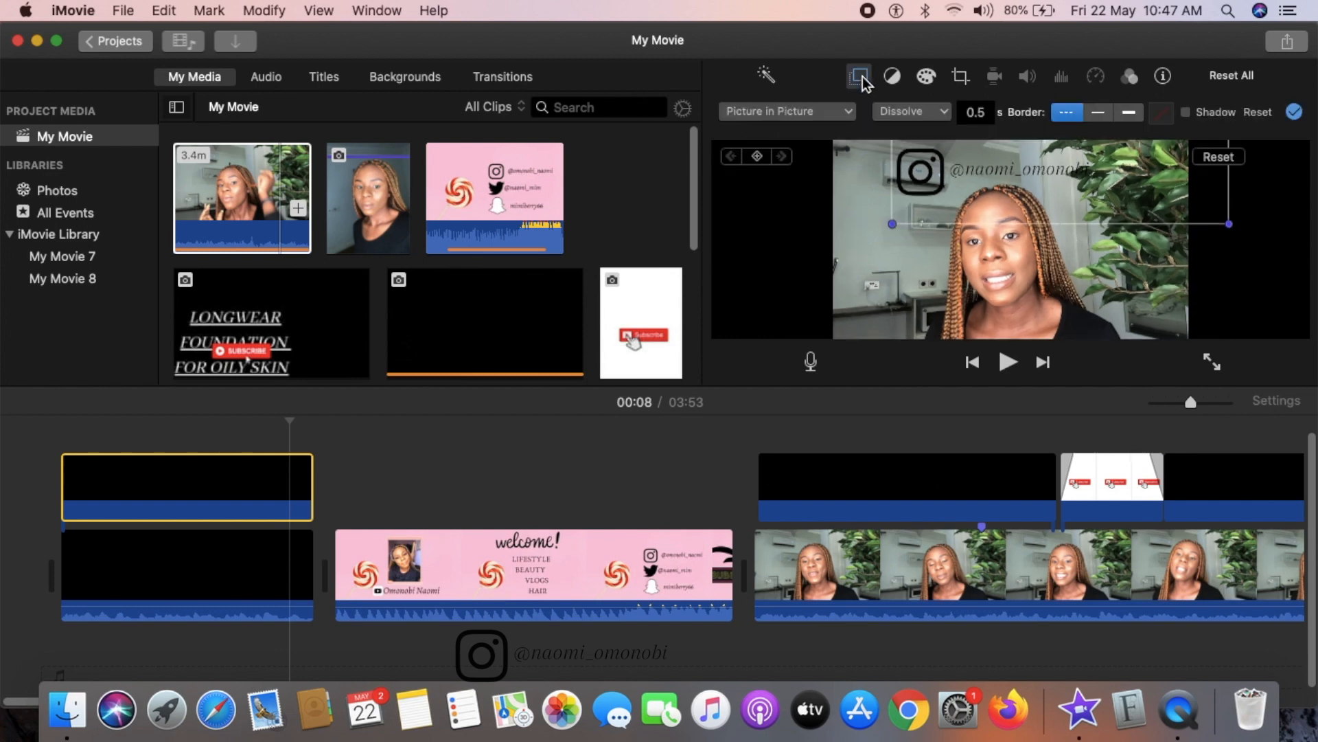
click(817, 112)
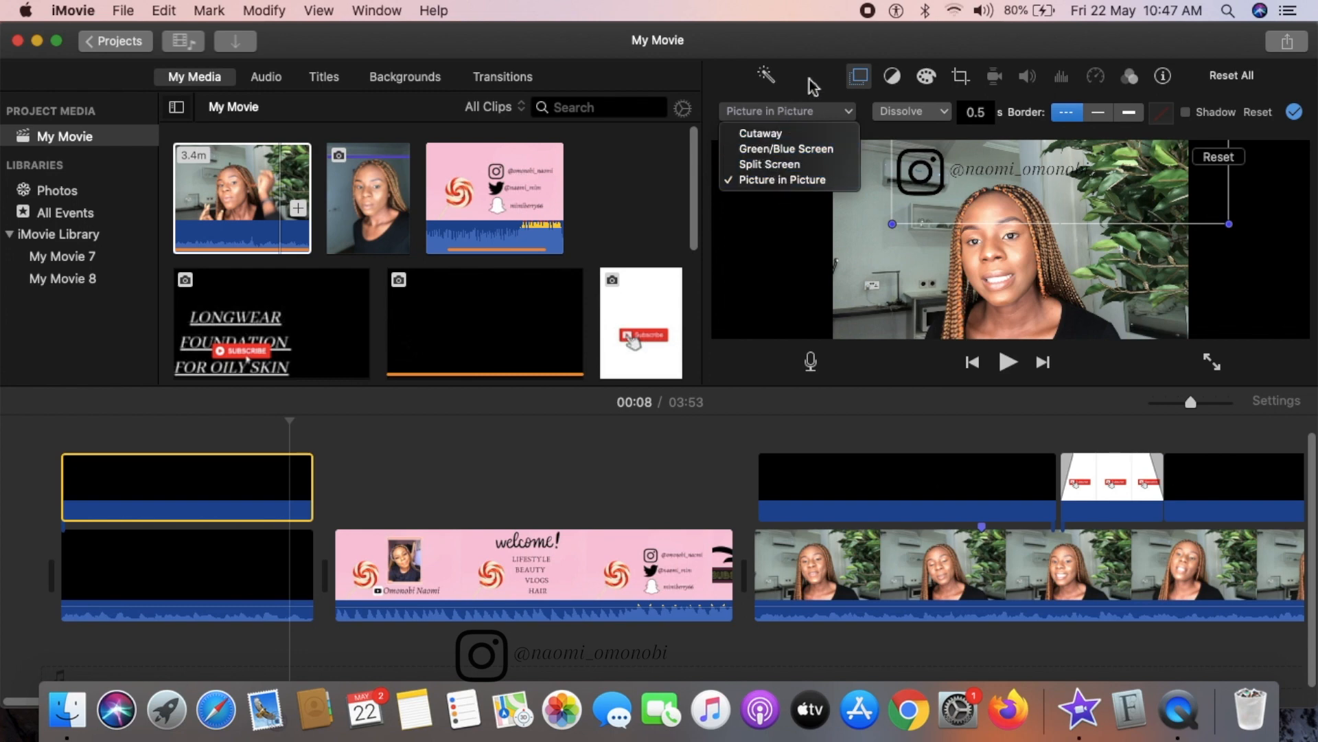
click(968, 270)
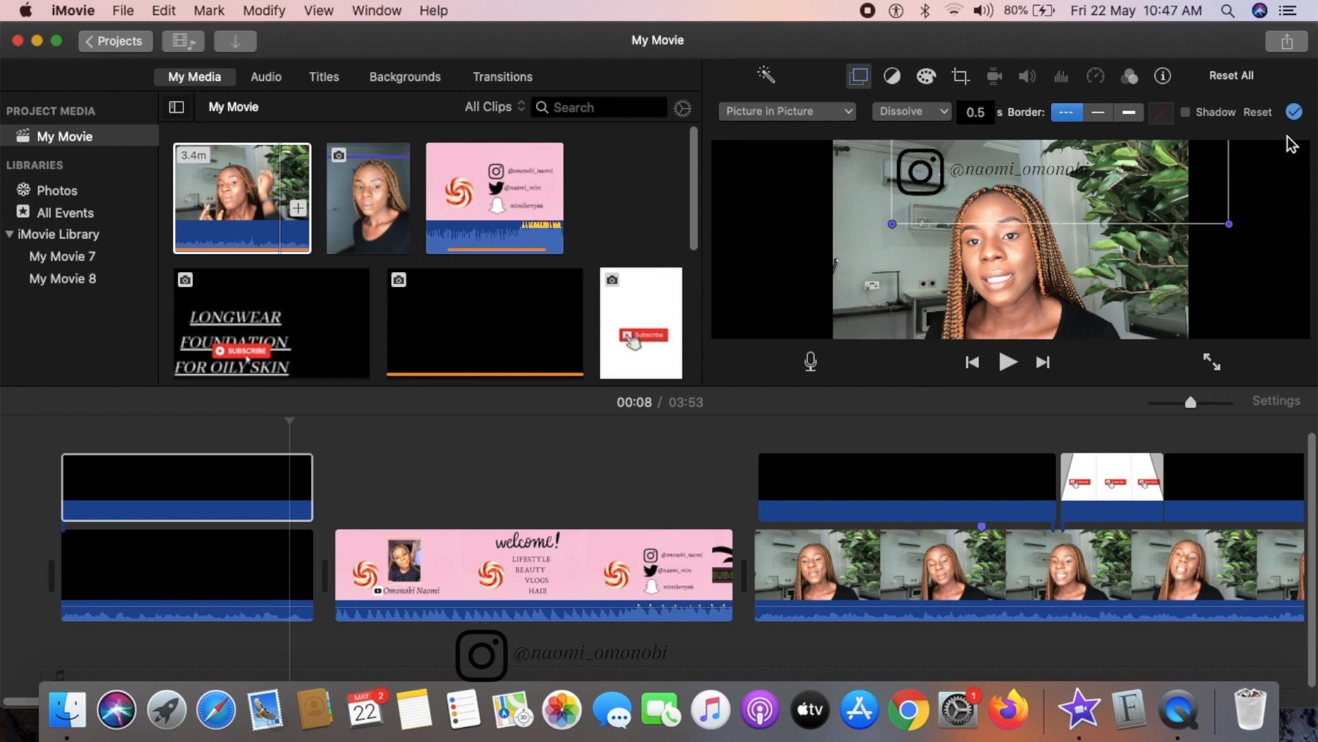
click(1294, 111)
- Look through the image overlays and titles placed along the rest of the timeline
scroll(1023, 511, right, 3)
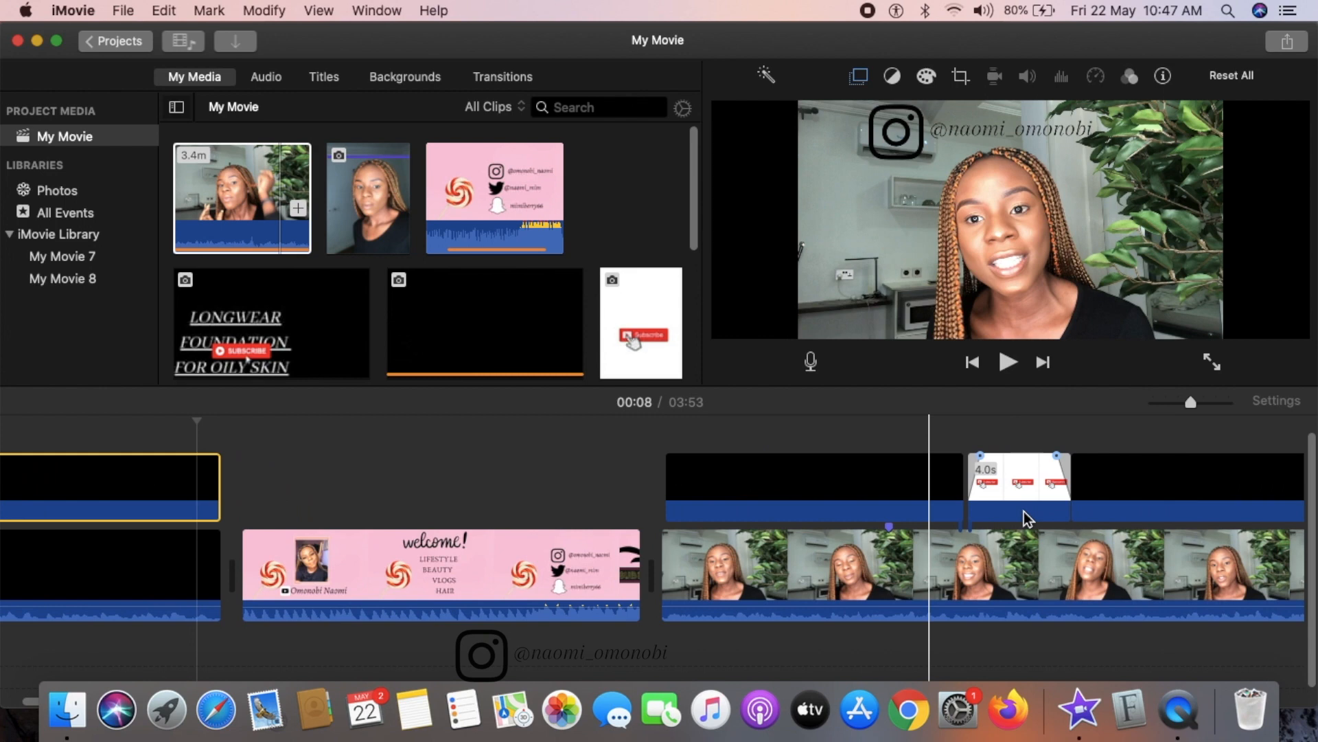
scroll(1024, 511, right, 10)
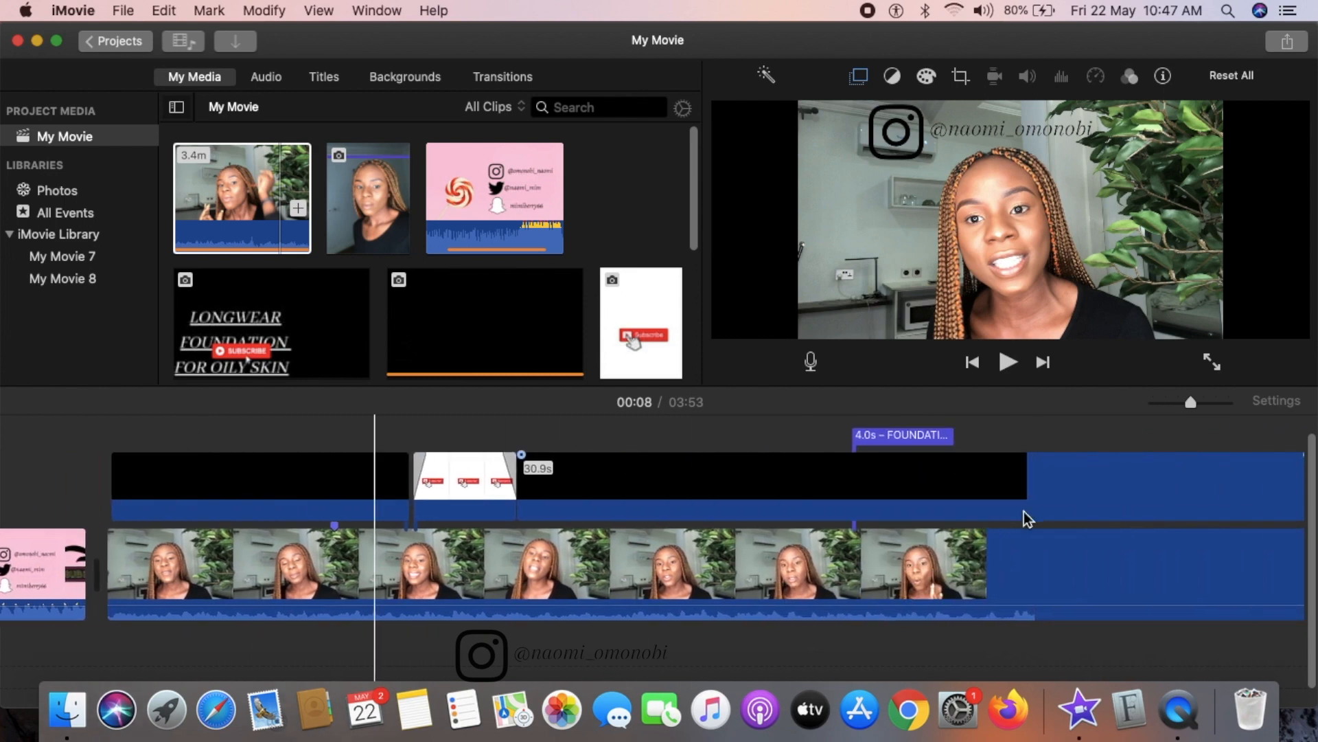
scroll(1023, 511, right, 9)
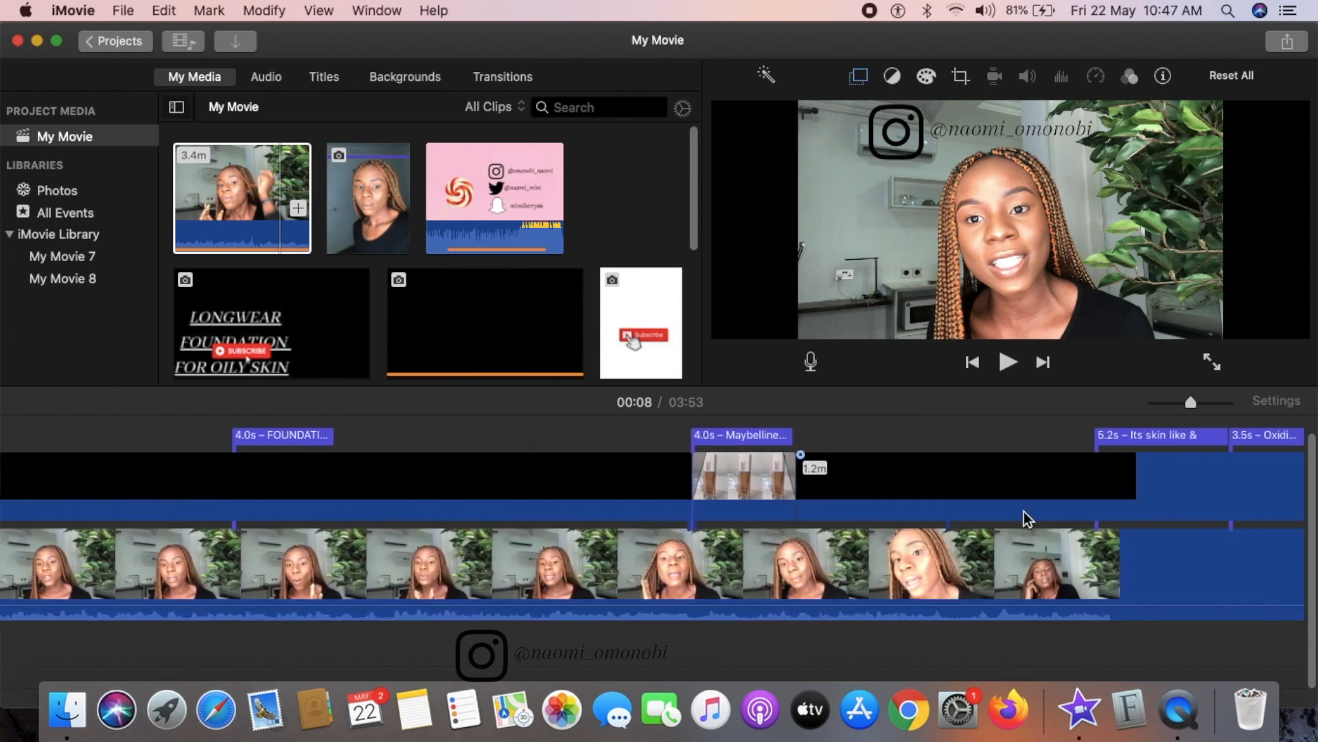
scroll(1024, 511, right, 6)
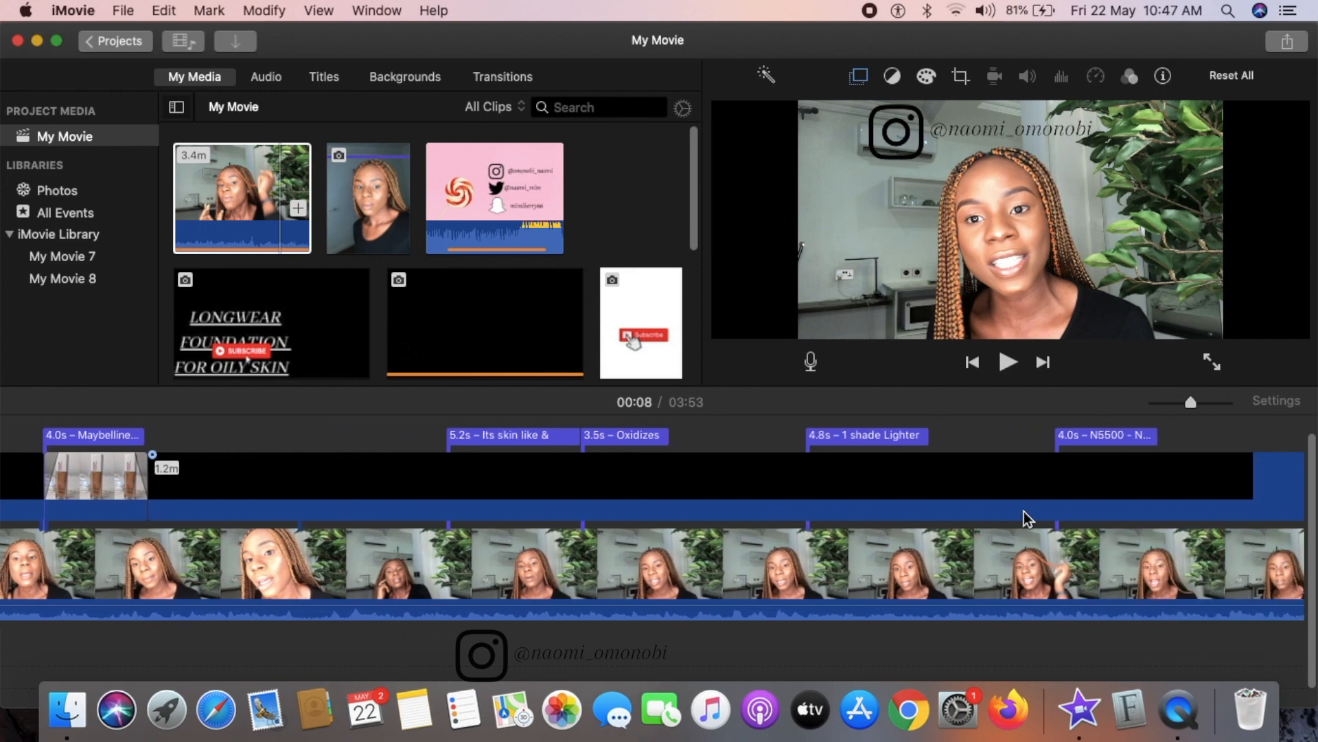
scroll(1023, 511, right, 15)
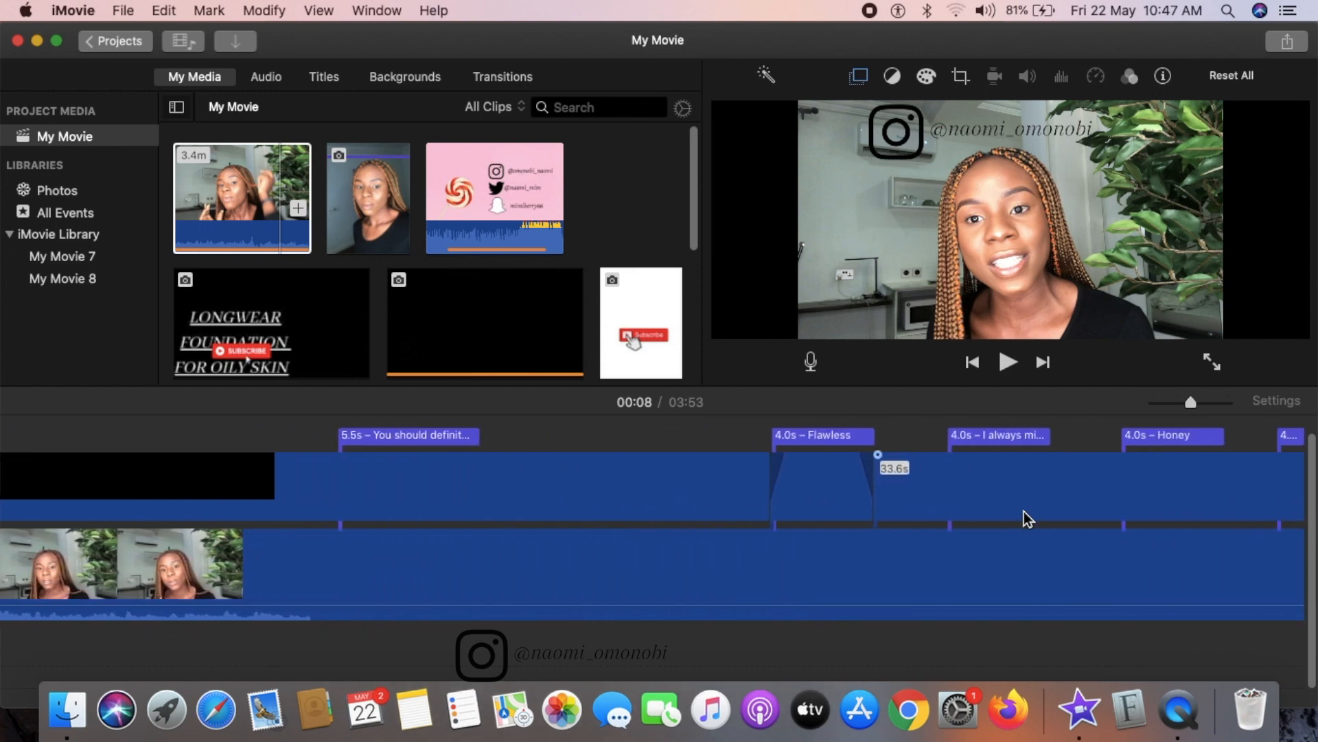
scroll(1024, 520, right, 10)
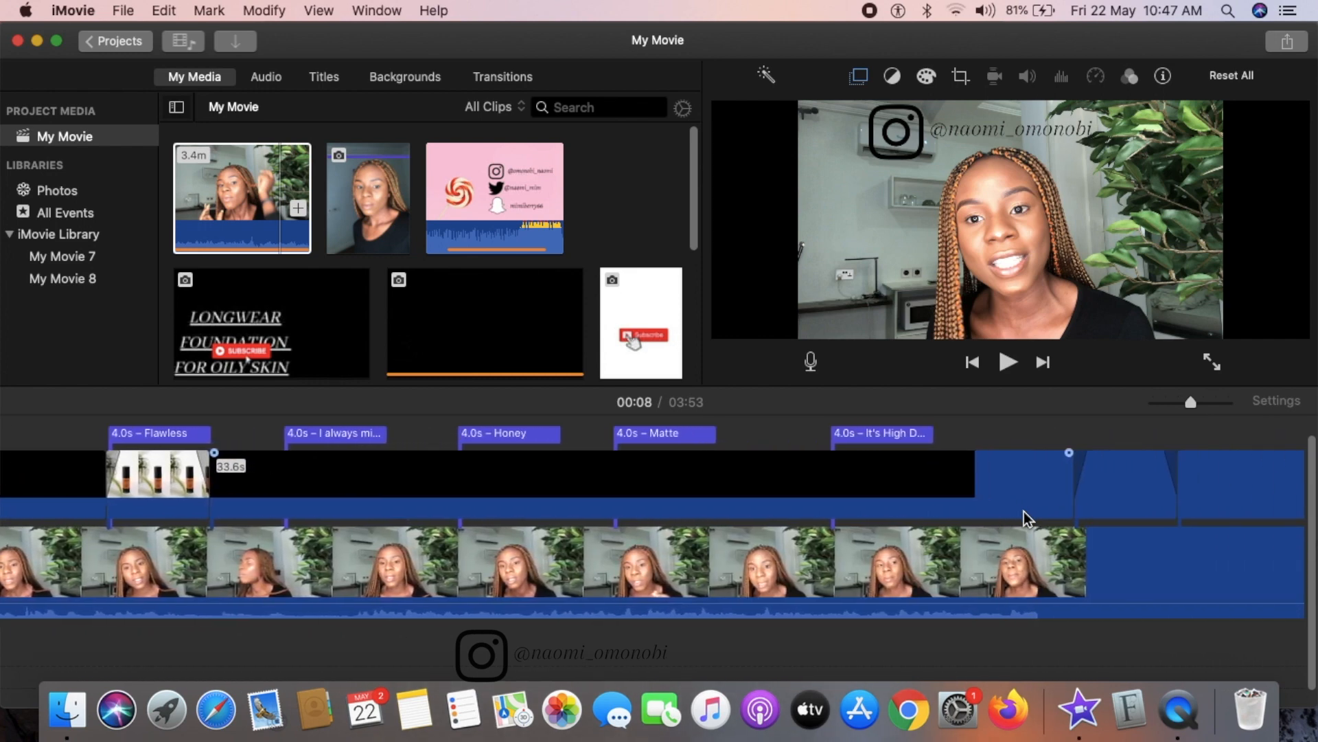
- Review the overlay mode choices for the portrait photo overlay near 03:32 and keep Split Screen
scroll(1024, 511, right, 7)
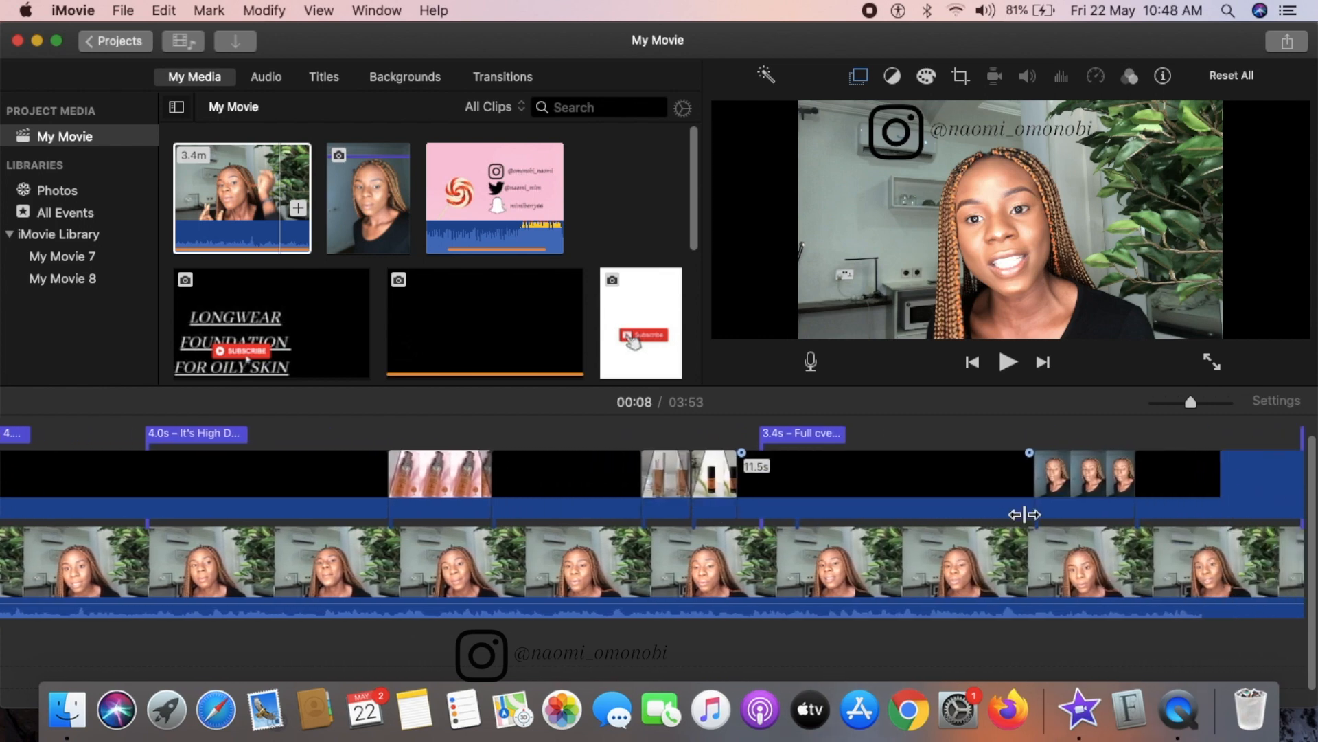
click(1003, 433)
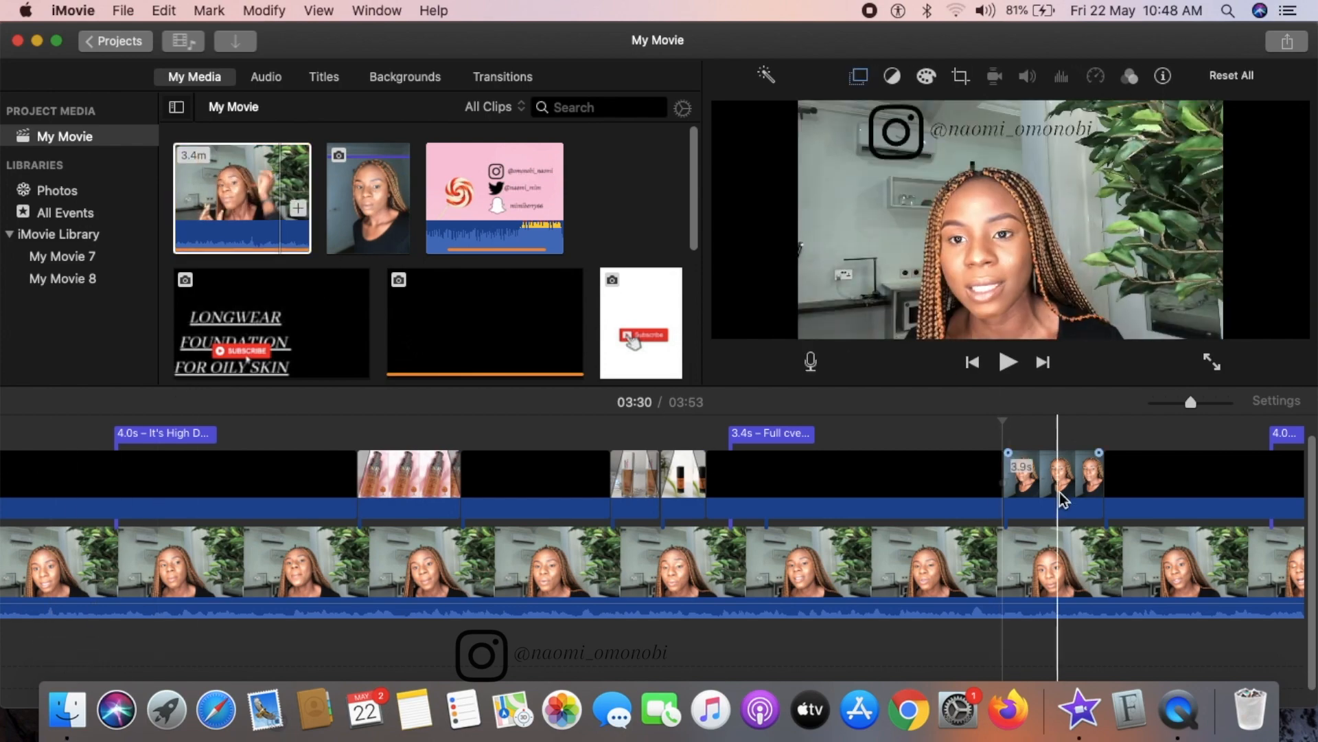
click(1049, 492)
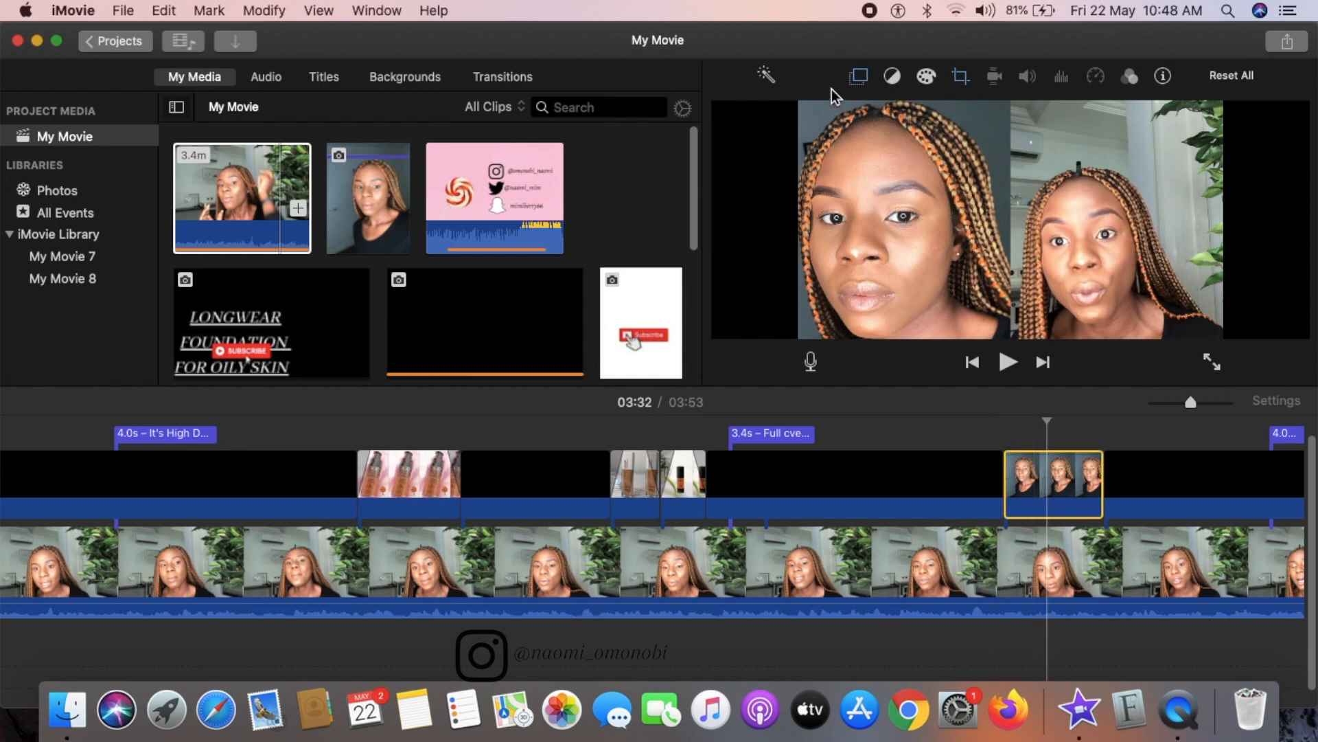
click(858, 87)
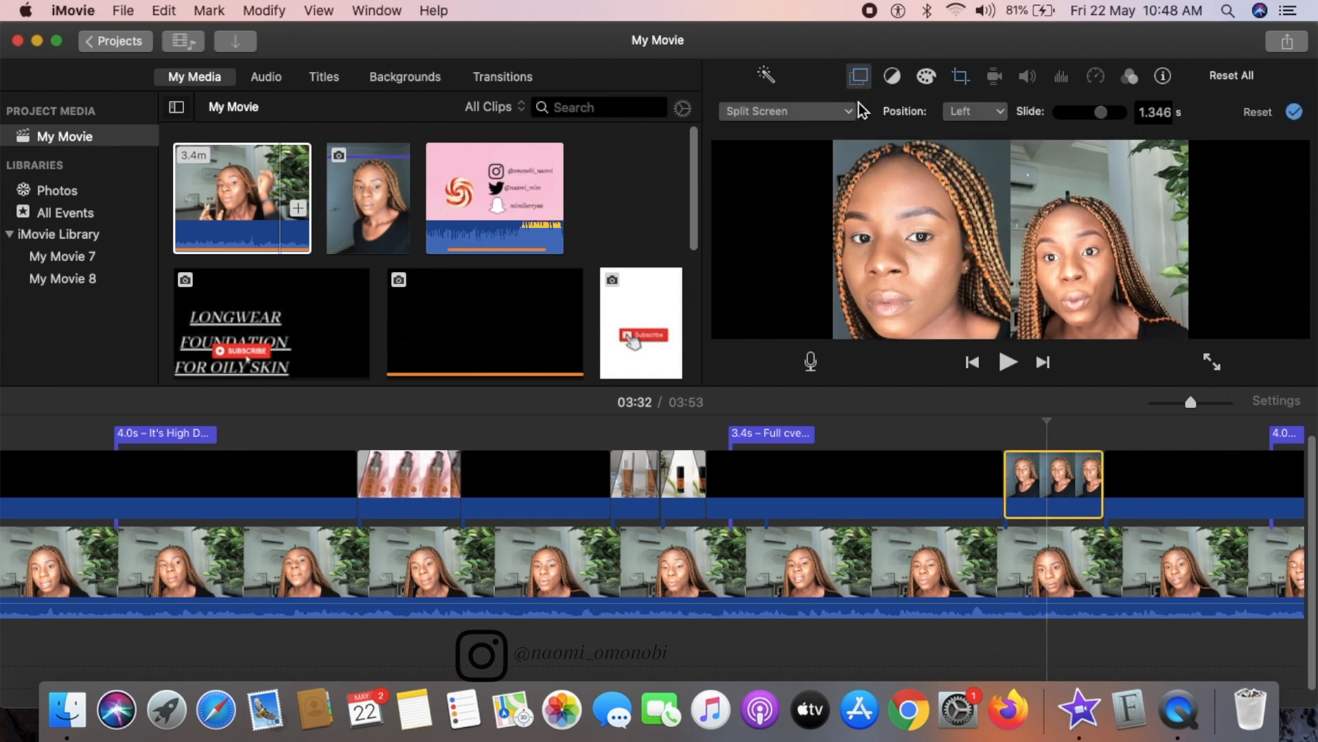
click(809, 121)
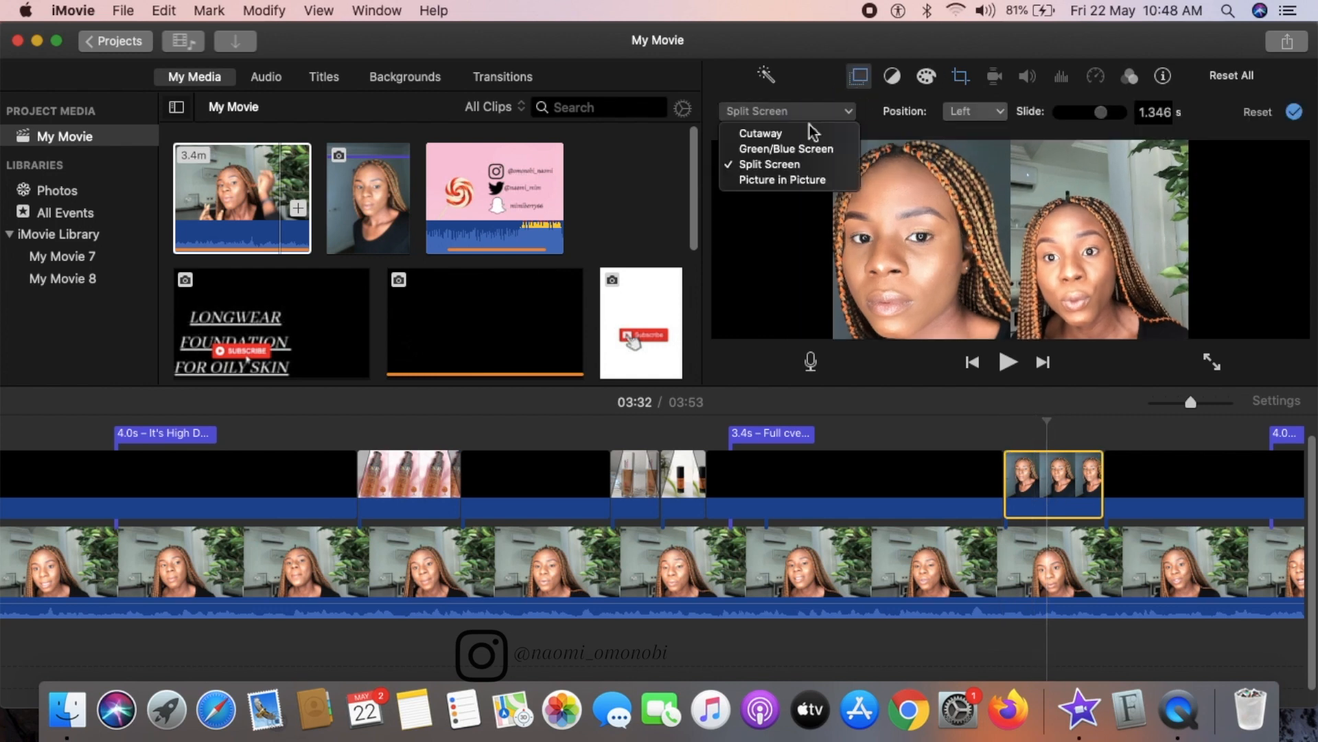
click(820, 162)
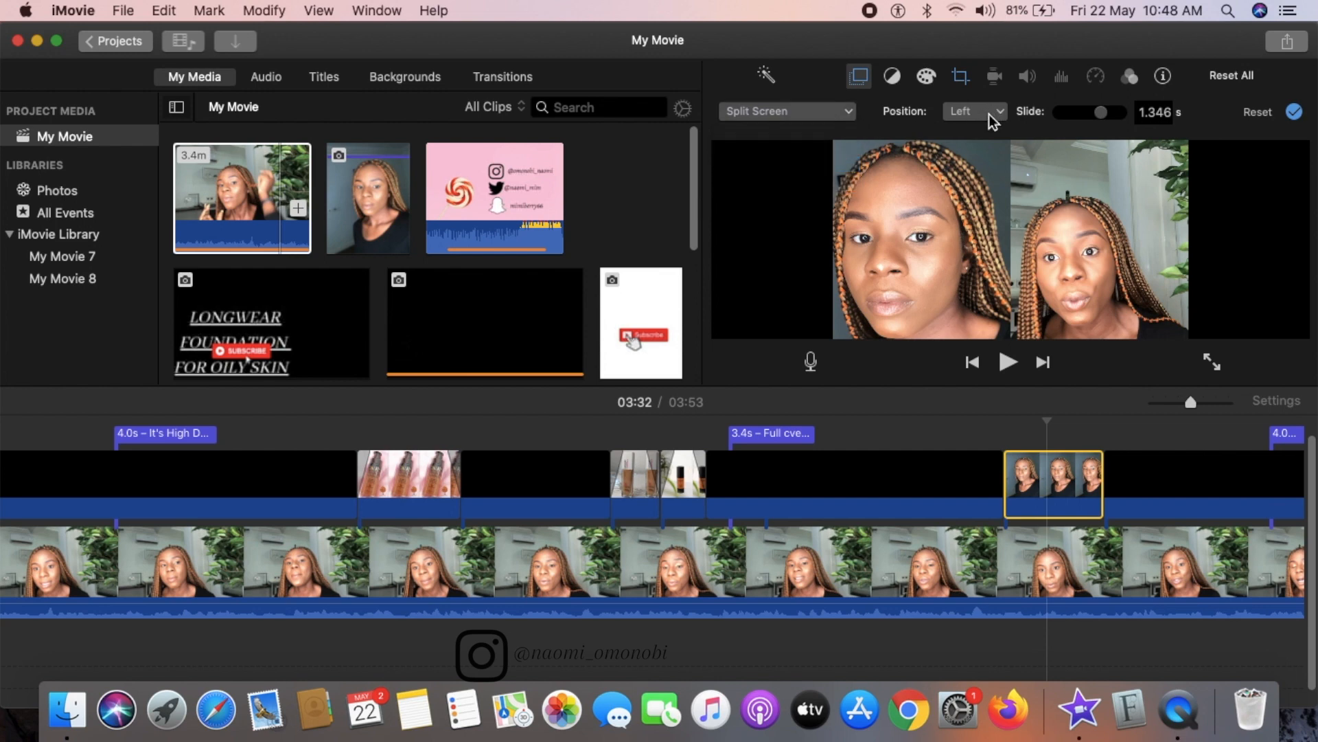
- Set the split-screen photo's position to Right and its slide duration to 1.36 s
click(988, 113)
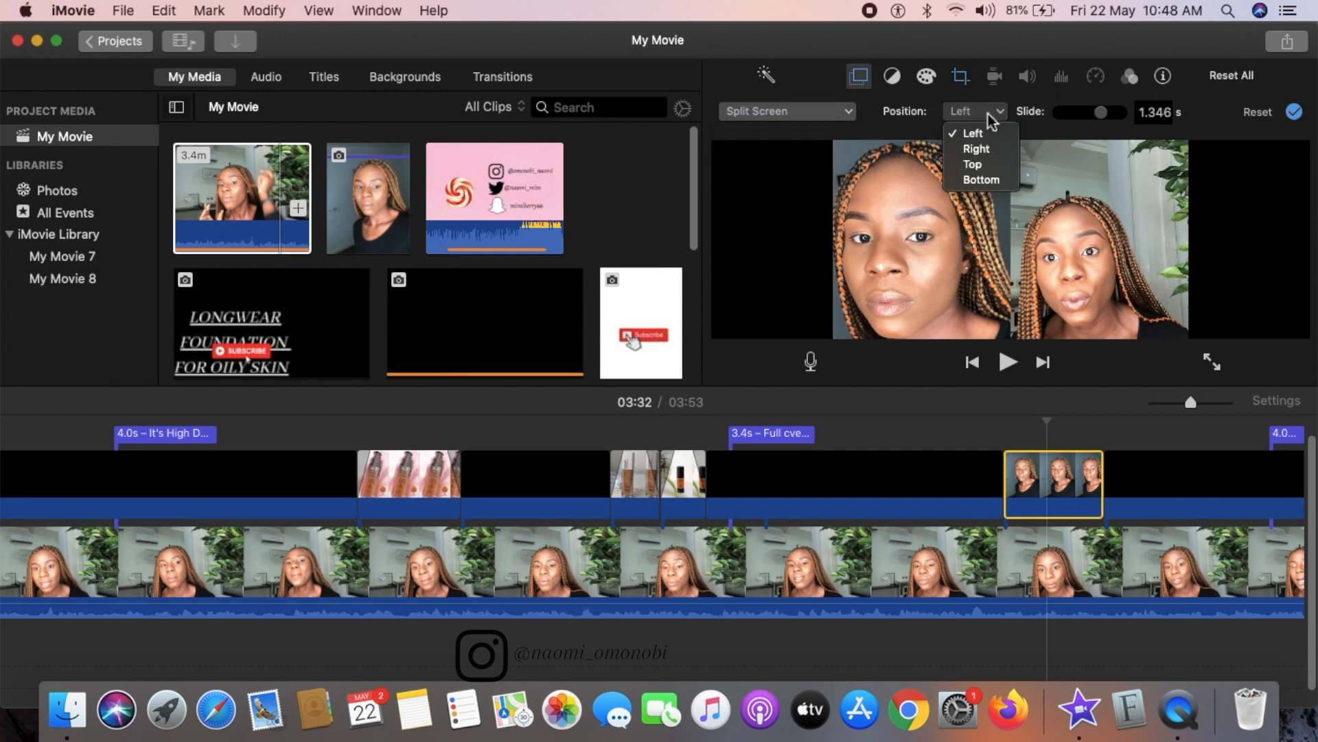
click(991, 151)
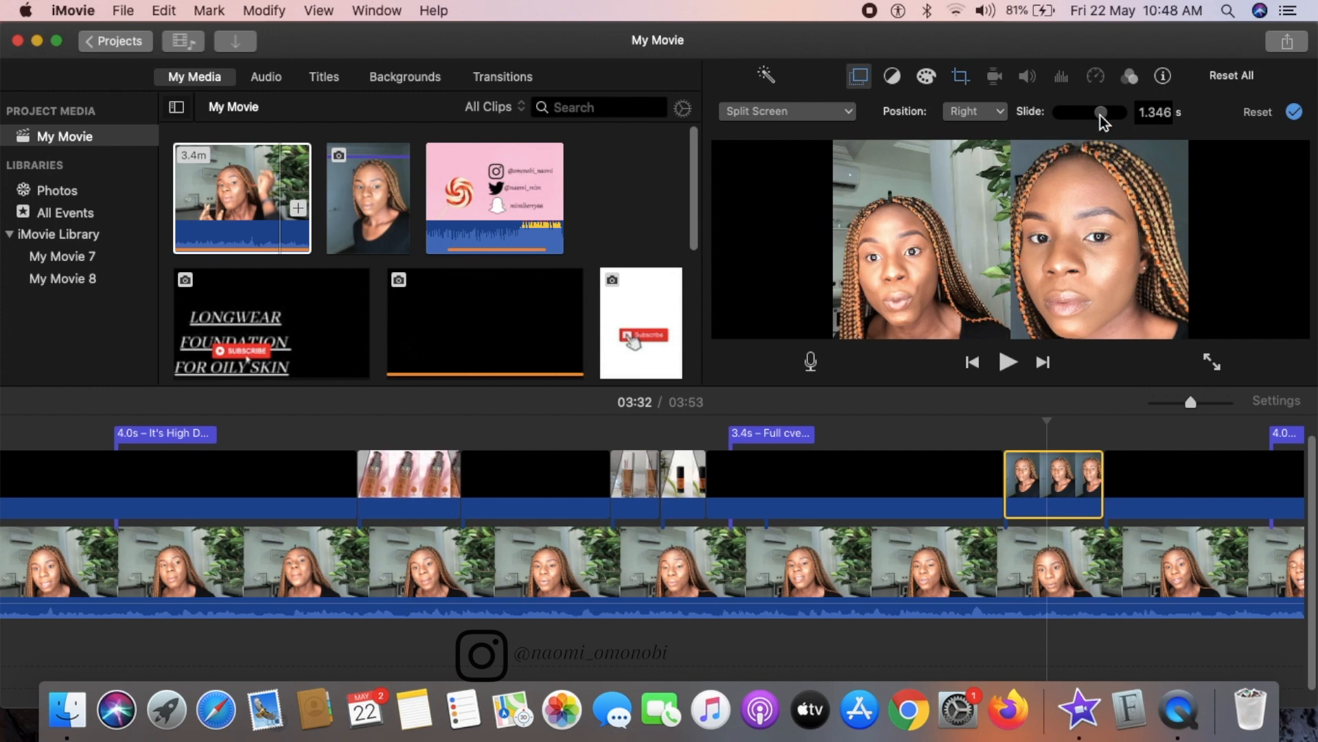
drag(1098, 115, 1127, 118)
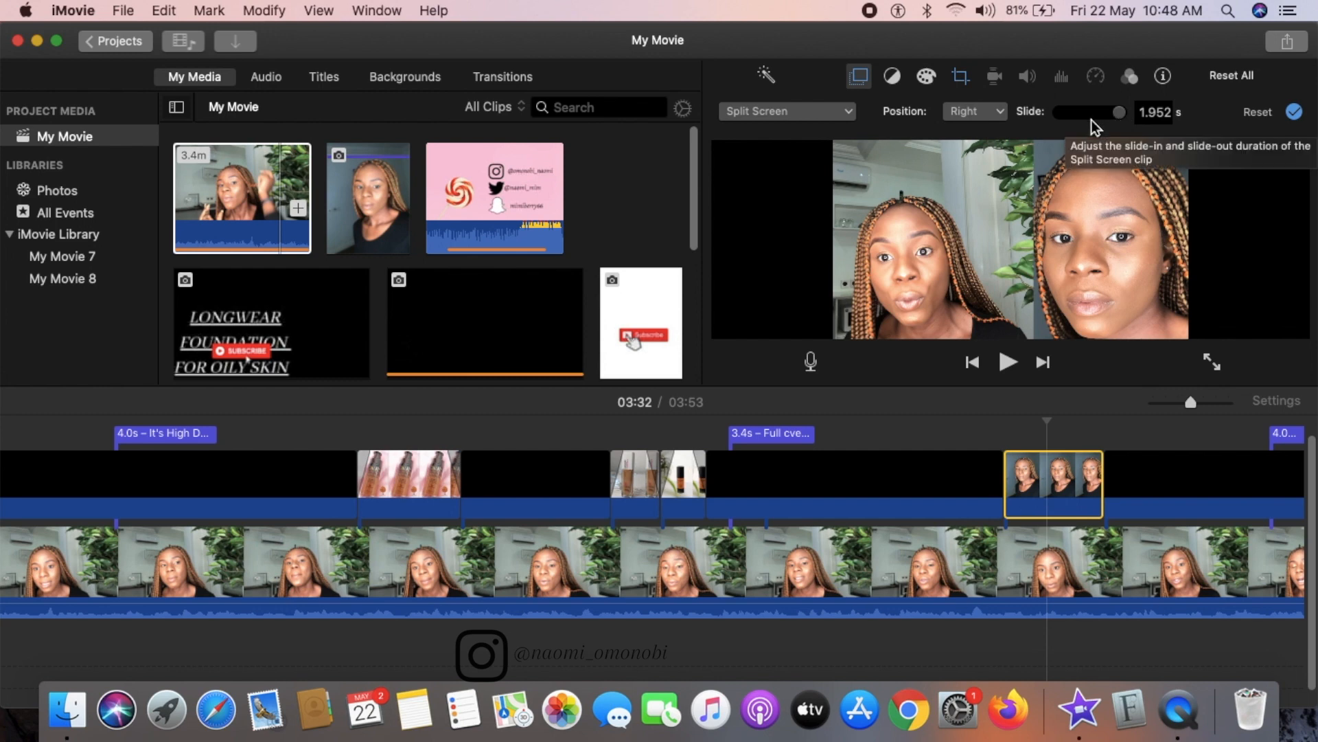
click(1092, 118)
click(1103, 117)
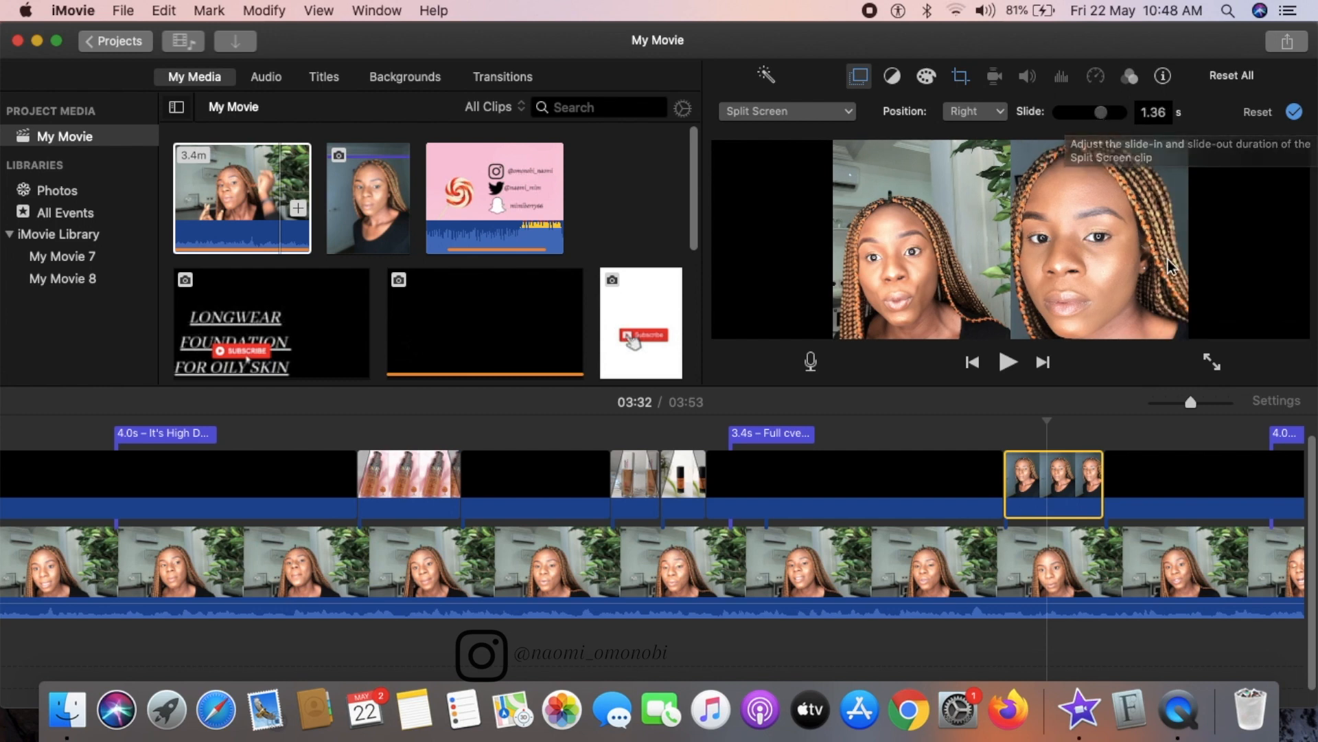
- Try Ken Burns and Fit on the split-screen photo, apply Crop to Fill, and play the result from just before the overlay
click(961, 76)
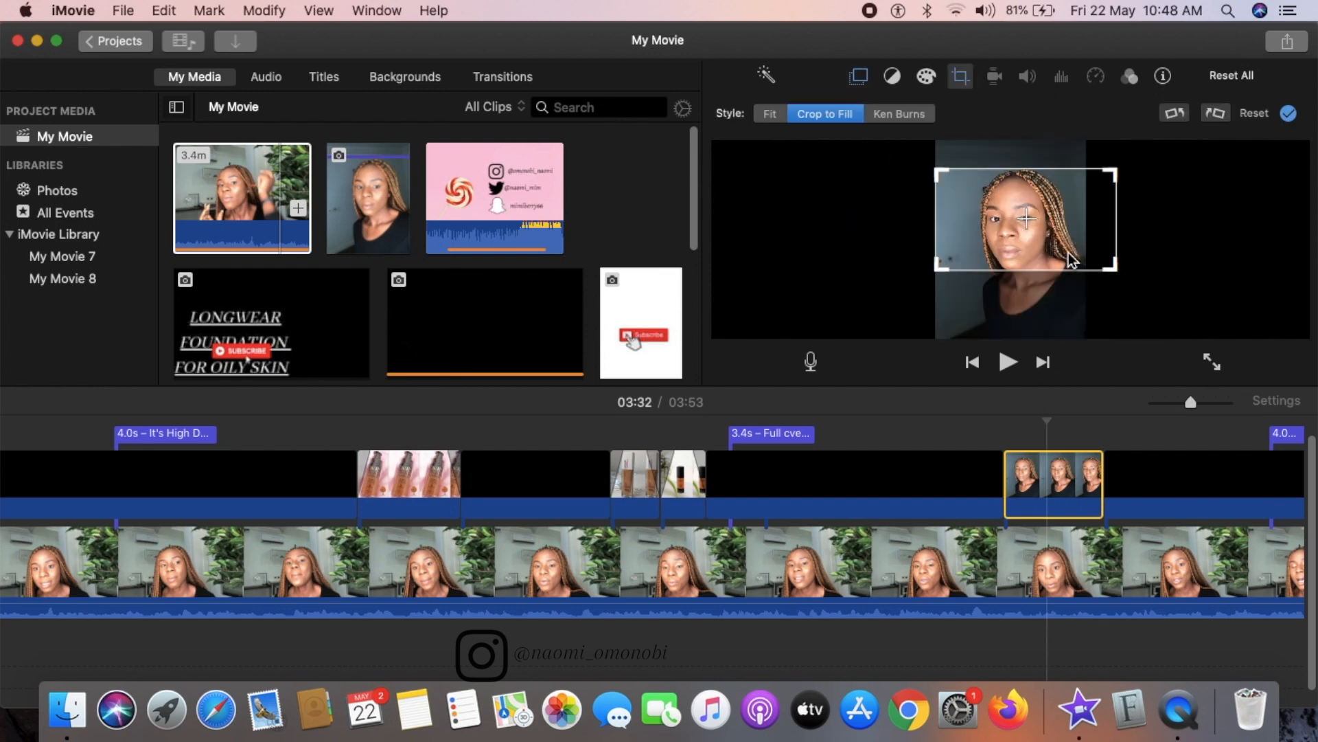
click(893, 116)
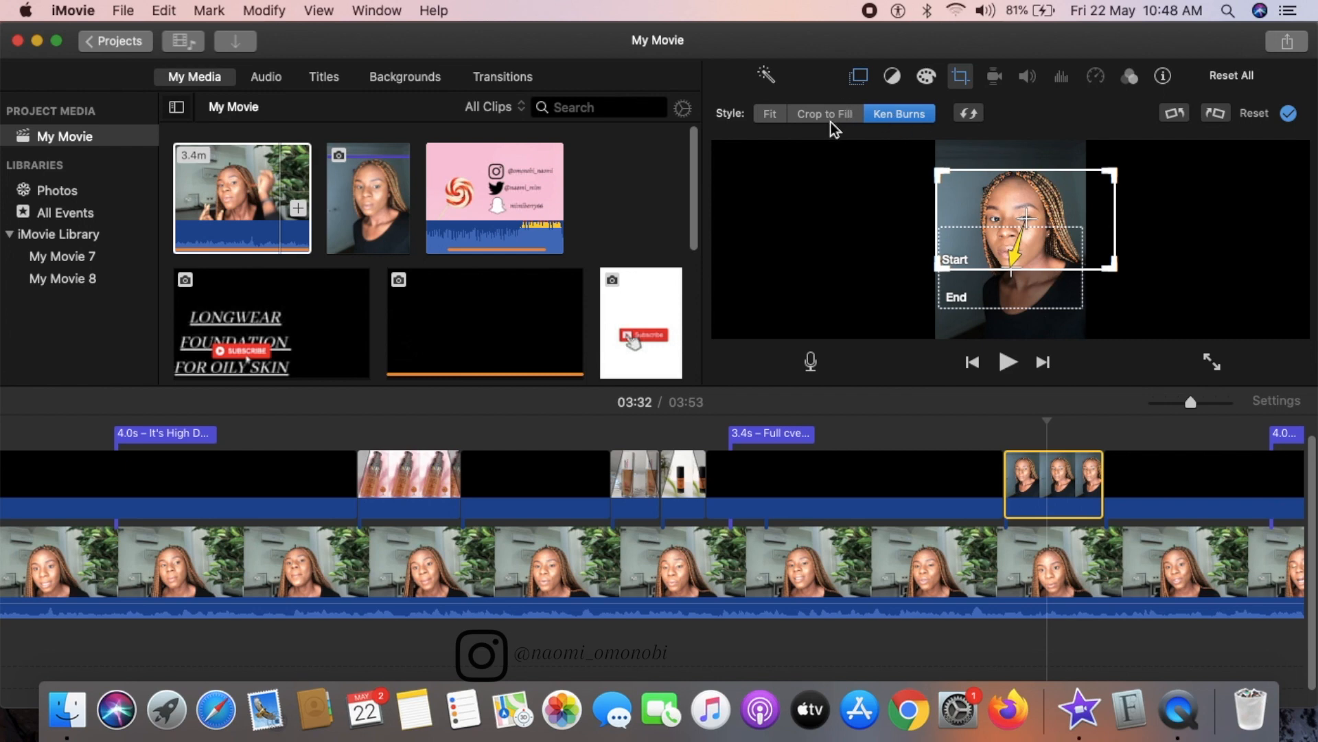
click(770, 114)
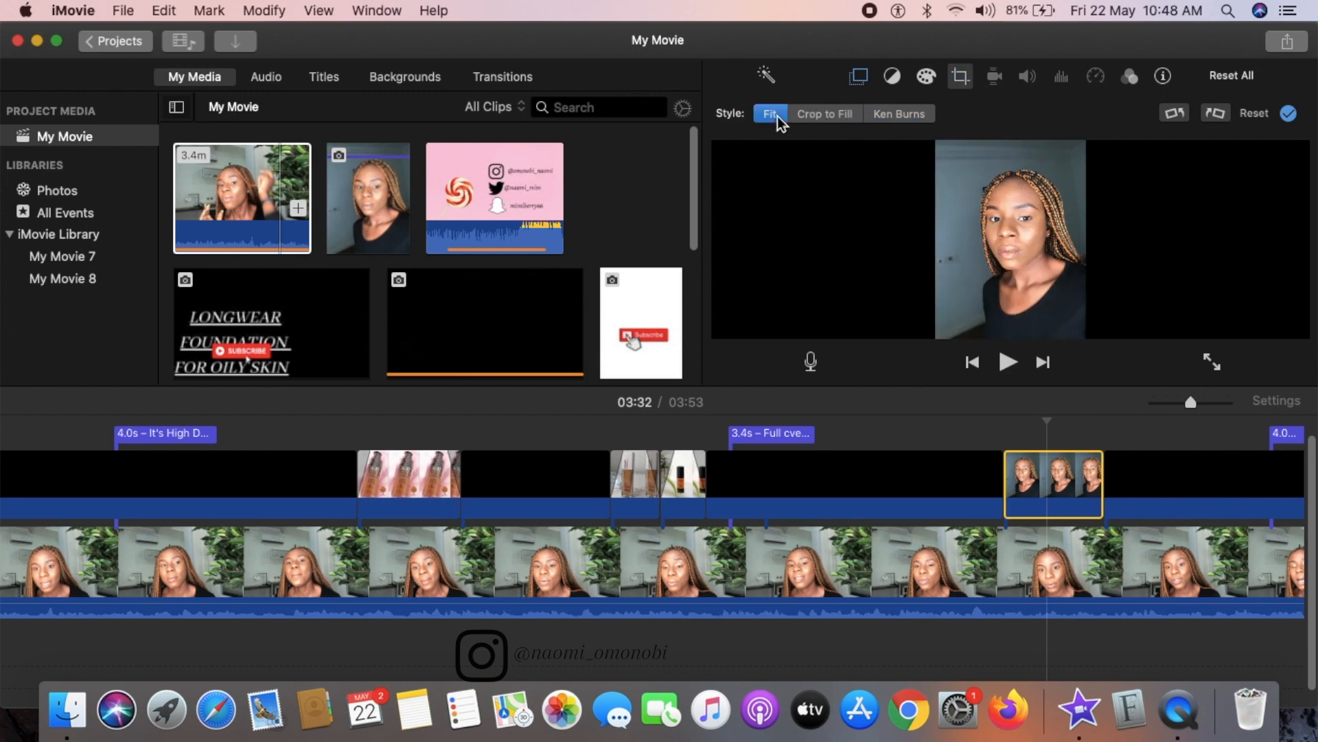
click(826, 116)
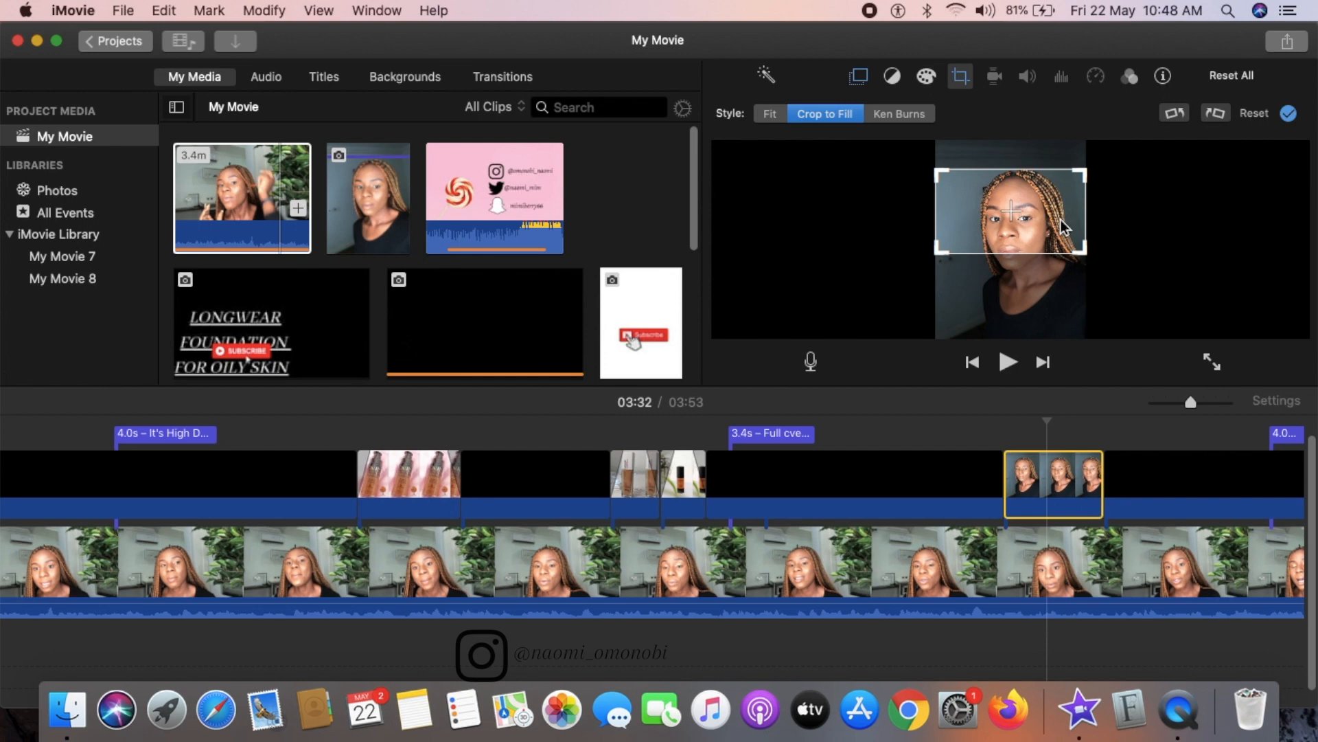
click(1291, 117)
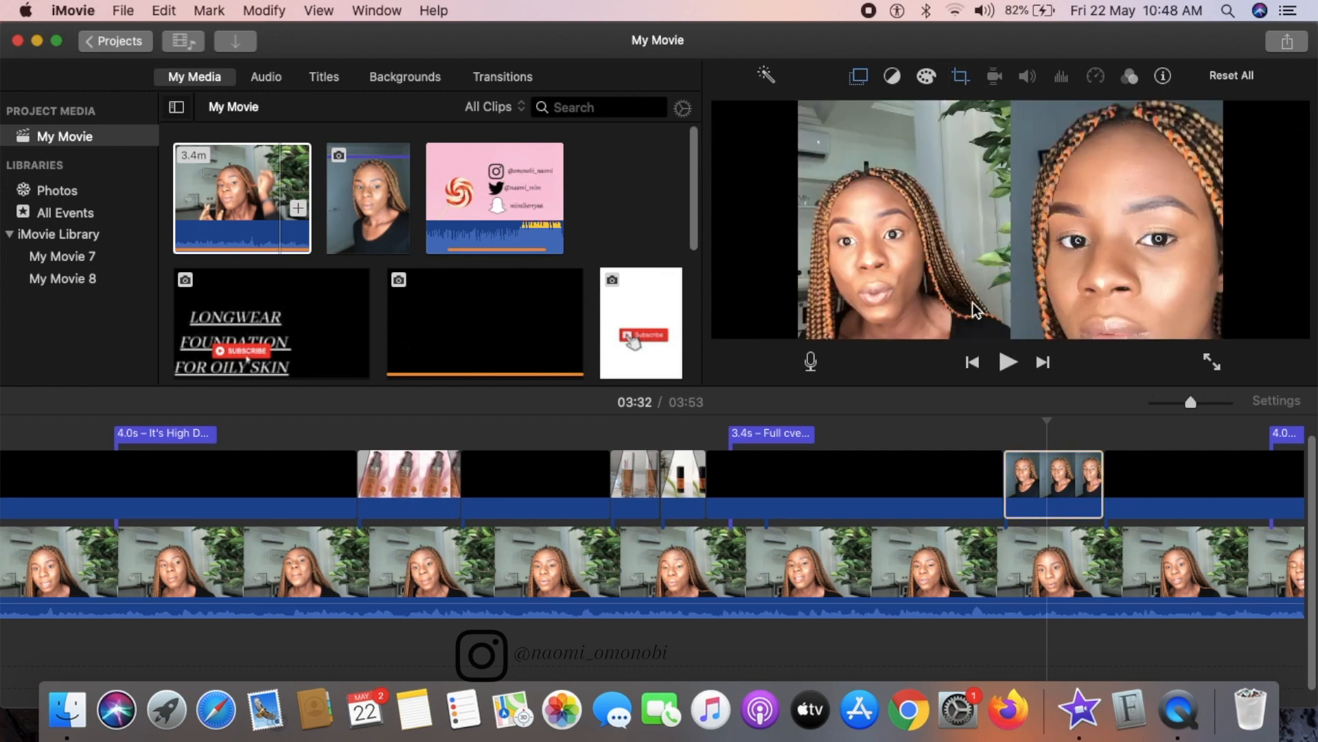
click(974, 442)
key(space)
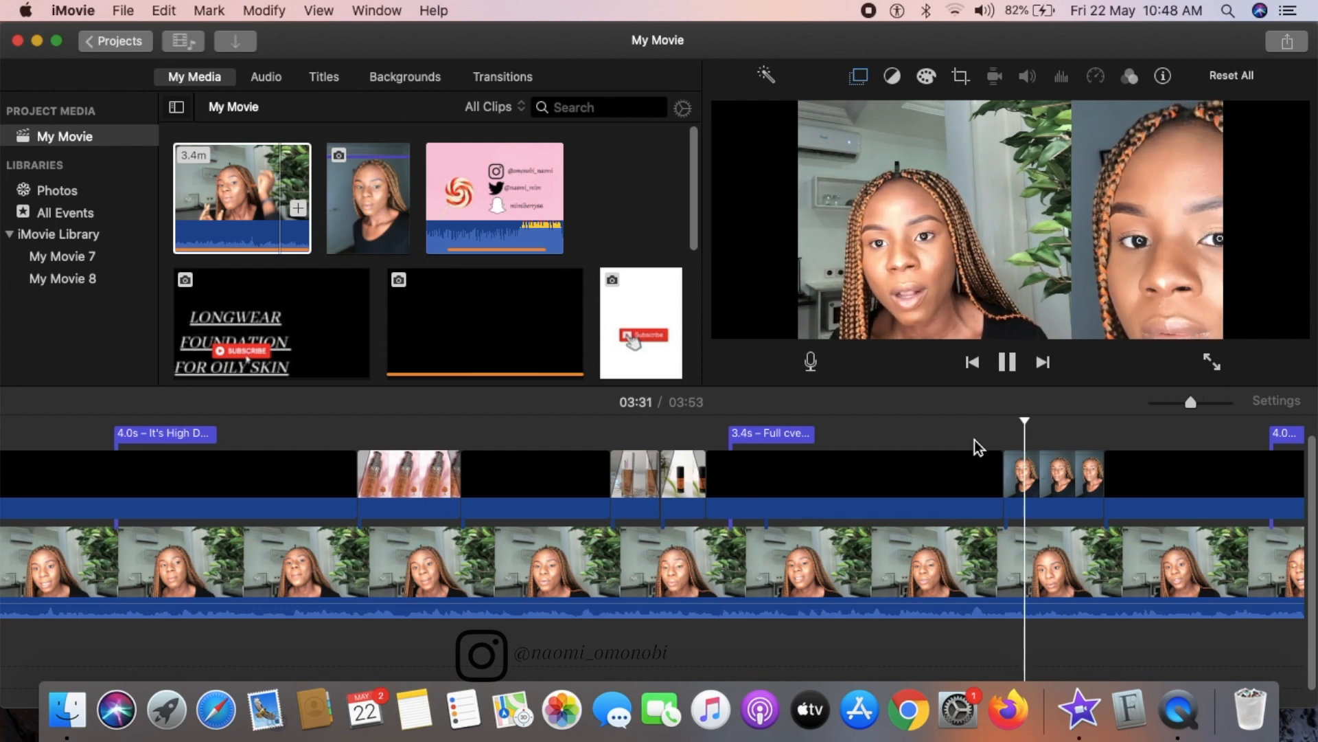
- Set the split-screen portrait photo's position back to Left
click(1040, 479)
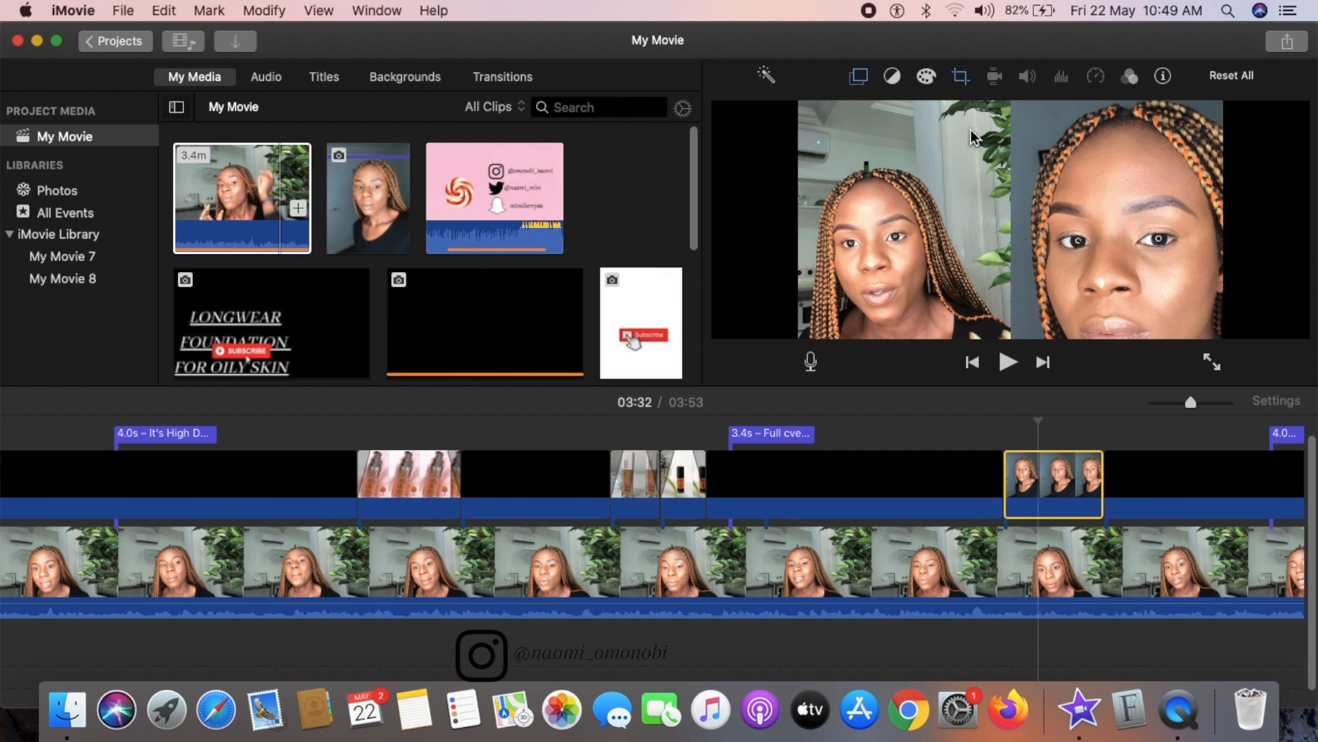
click(964, 79)
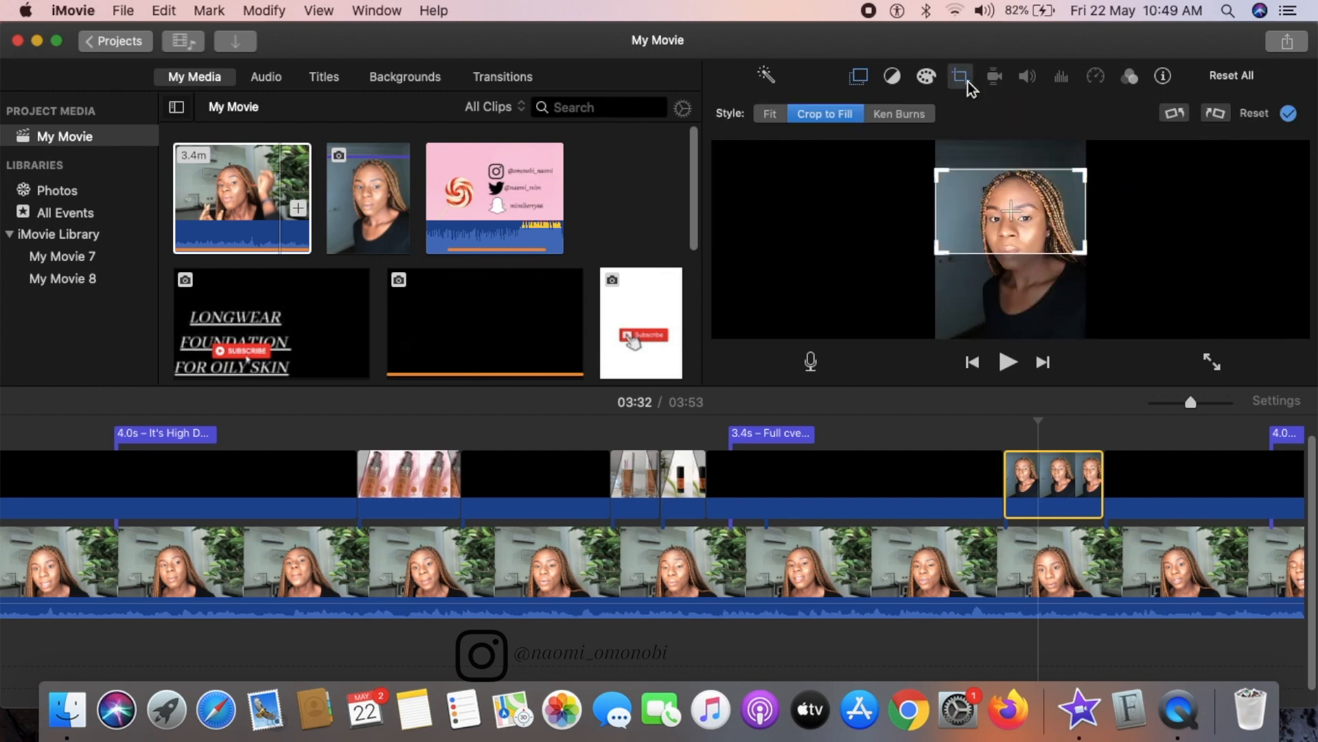
click(859, 77)
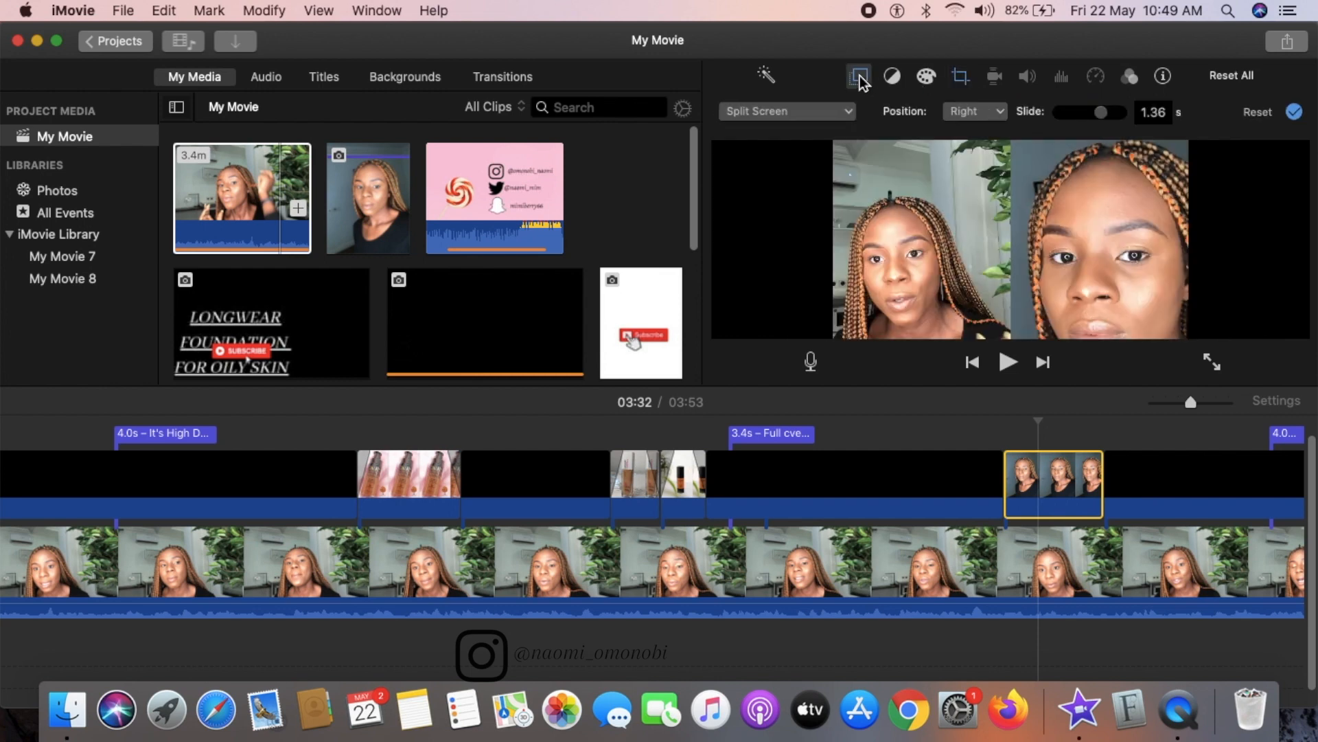
click(976, 112)
click(968, 130)
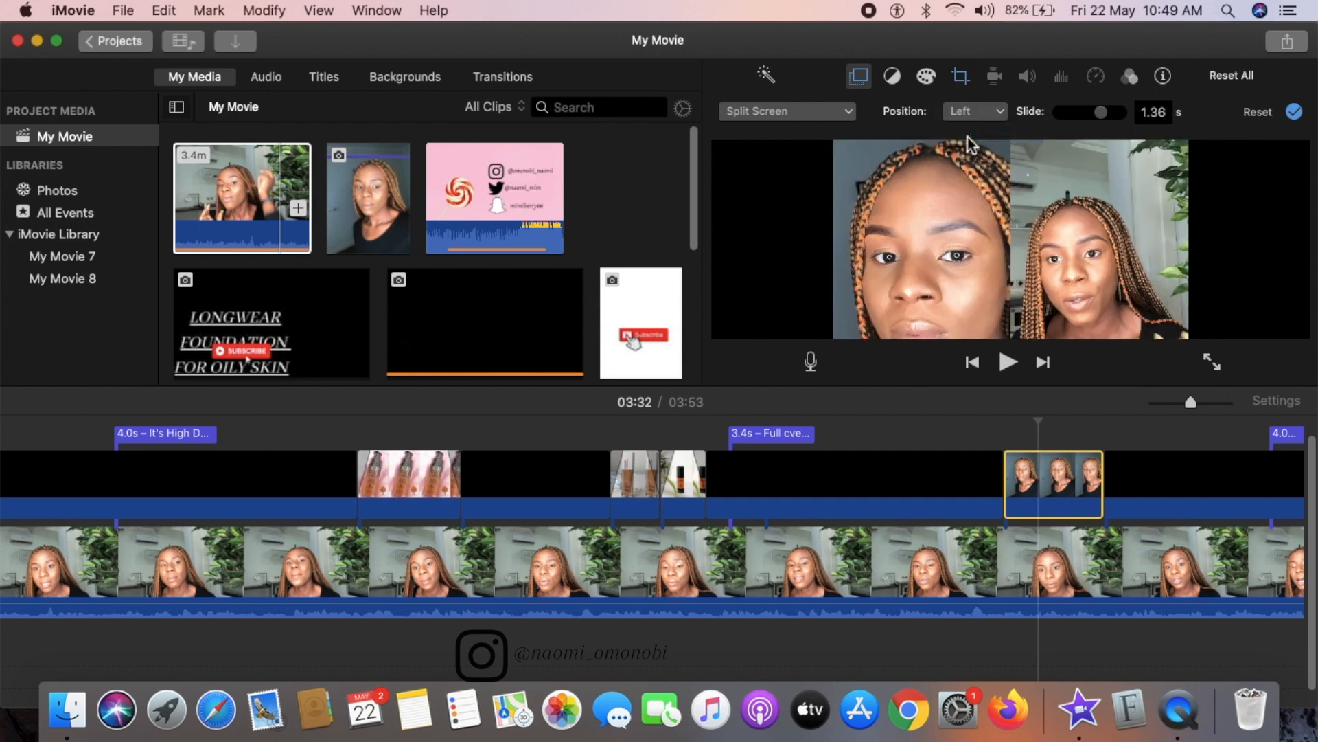
- Play the timeline through the split-screen overlay to check its slide-in and stop at 03:36
click(986, 441)
key(space)
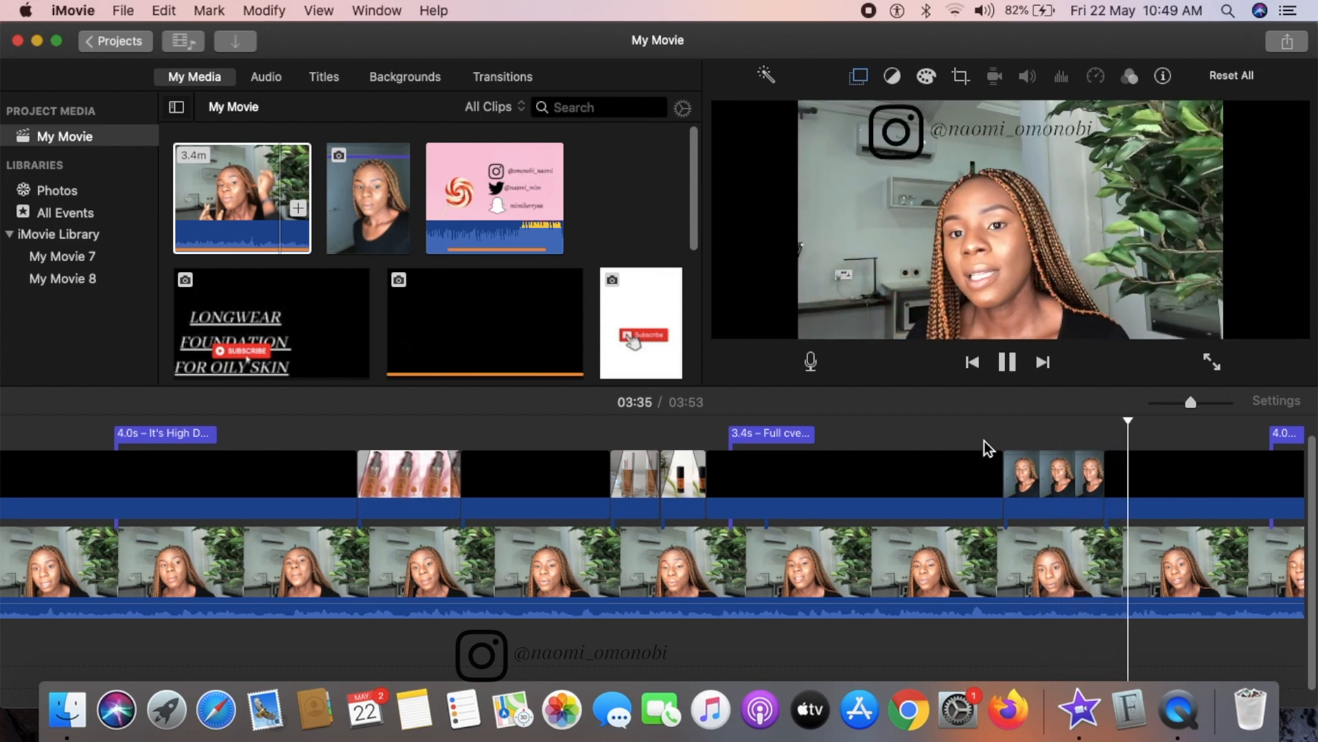
key(space)
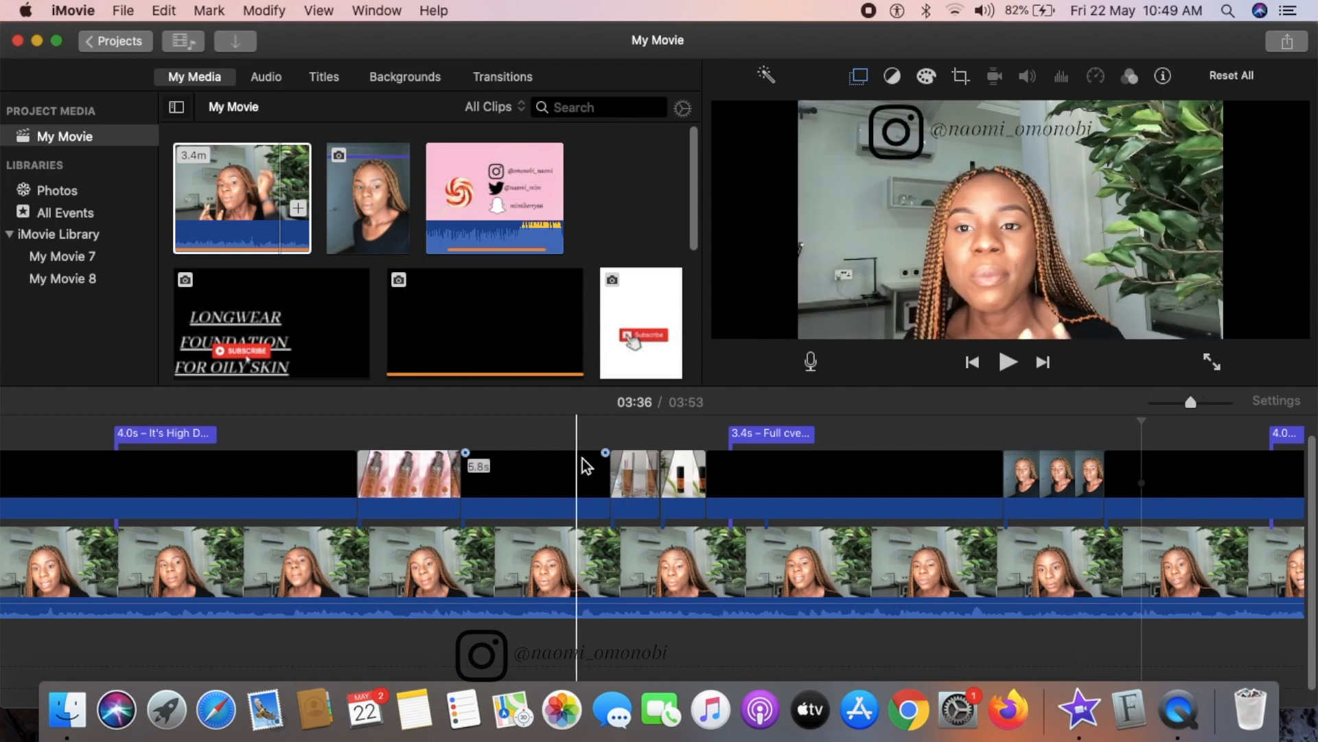
- Switch to Finder, look through the image files in the Downloads folder, and minimize the window
click(66, 708)
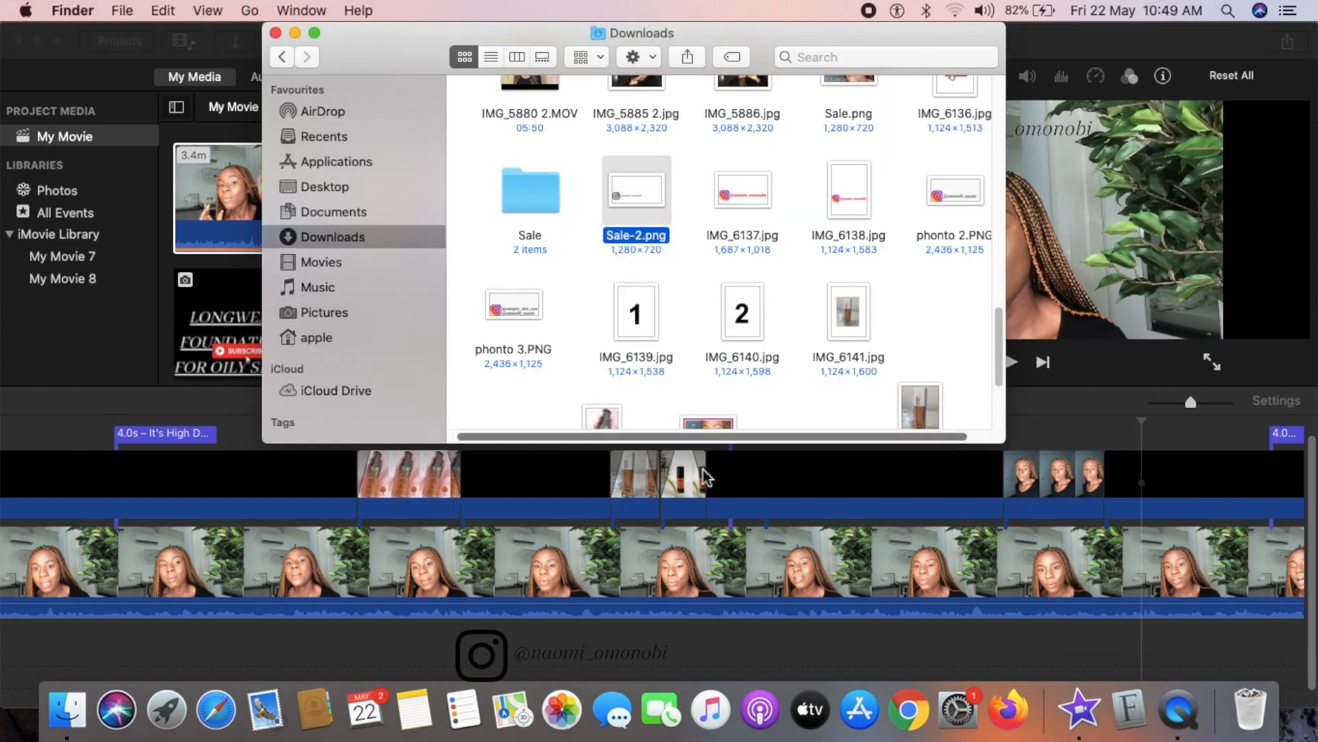
scroll(931, 290, down, 1)
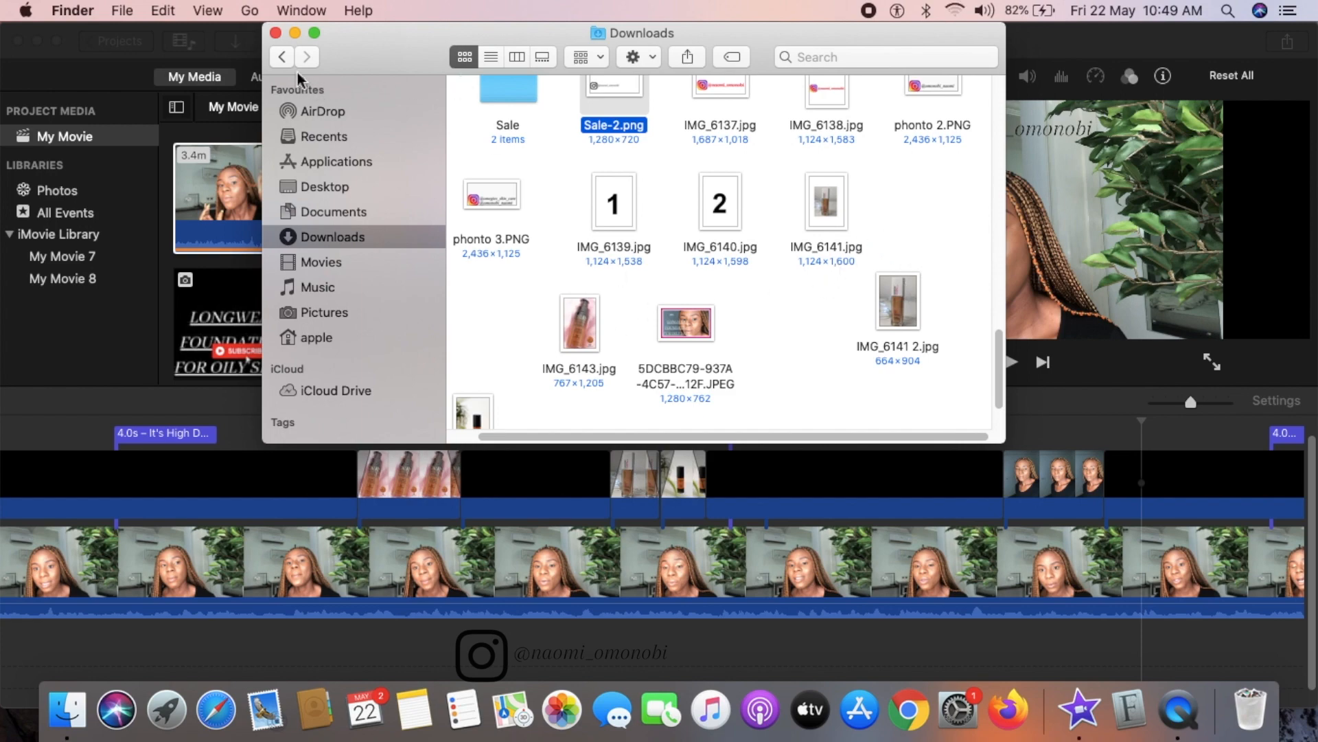
click(294, 32)
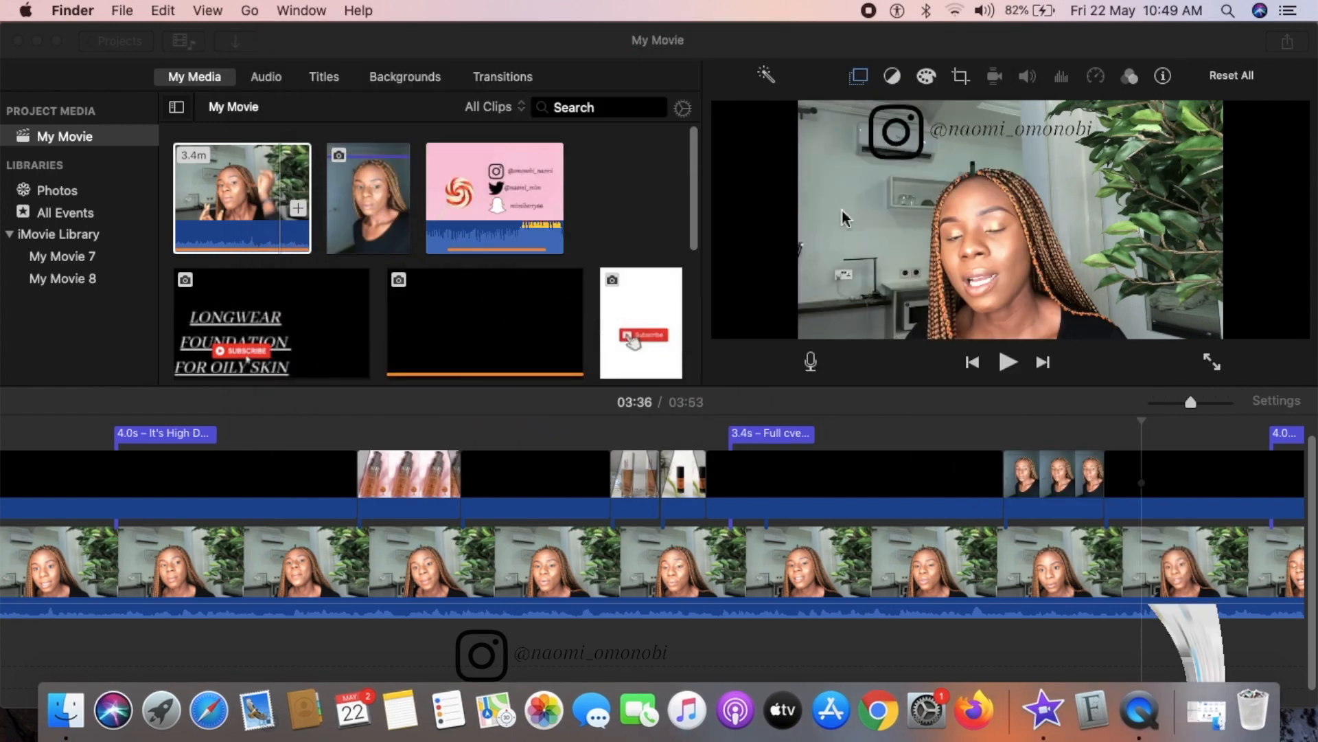
- Review the overlay mode choices for the foundation bottle overlay at 03:16 and keep Picture in Picture
click(646, 482)
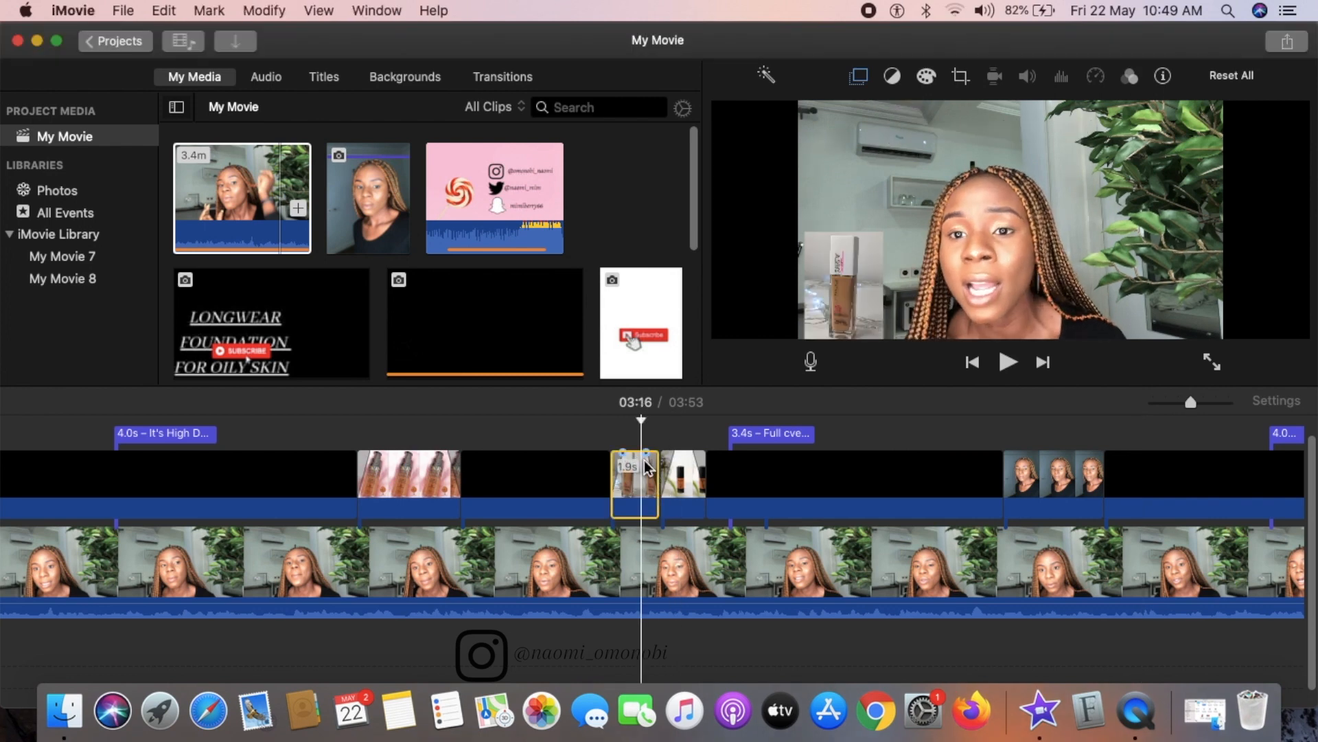
click(858, 75)
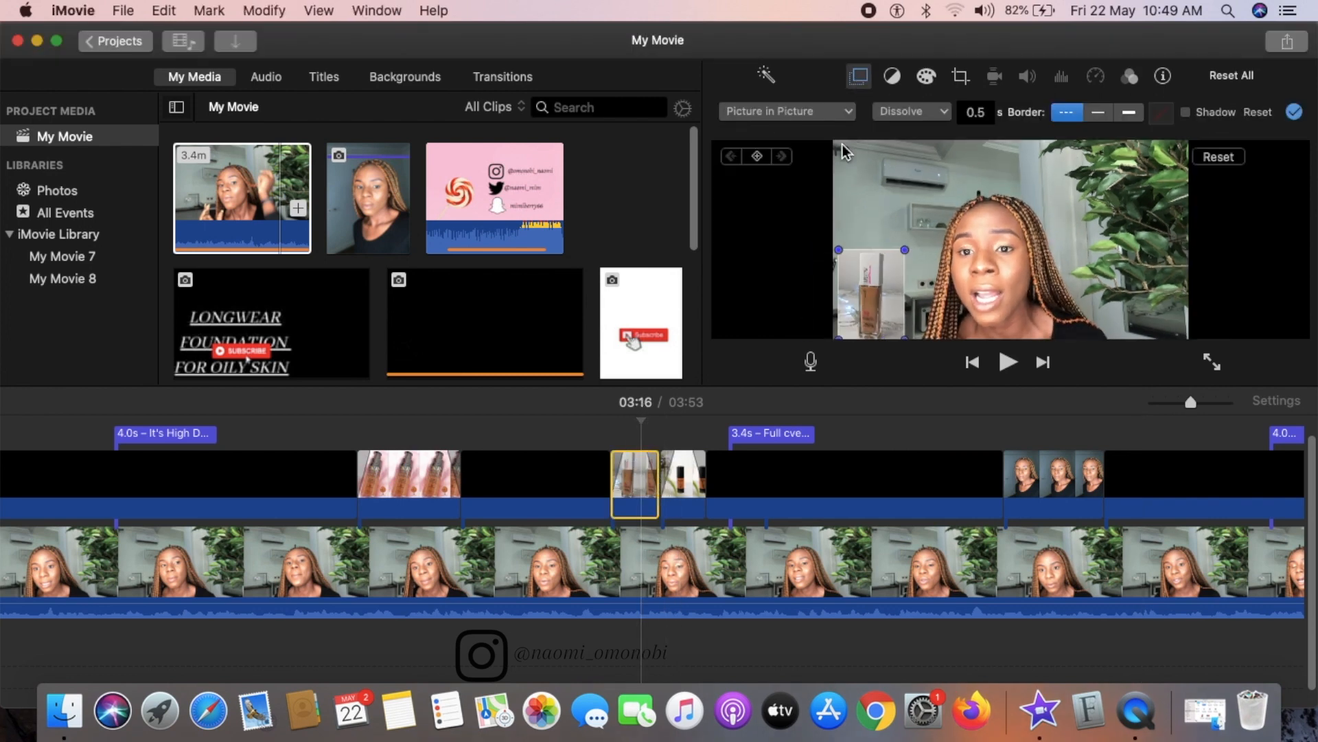
click(805, 115)
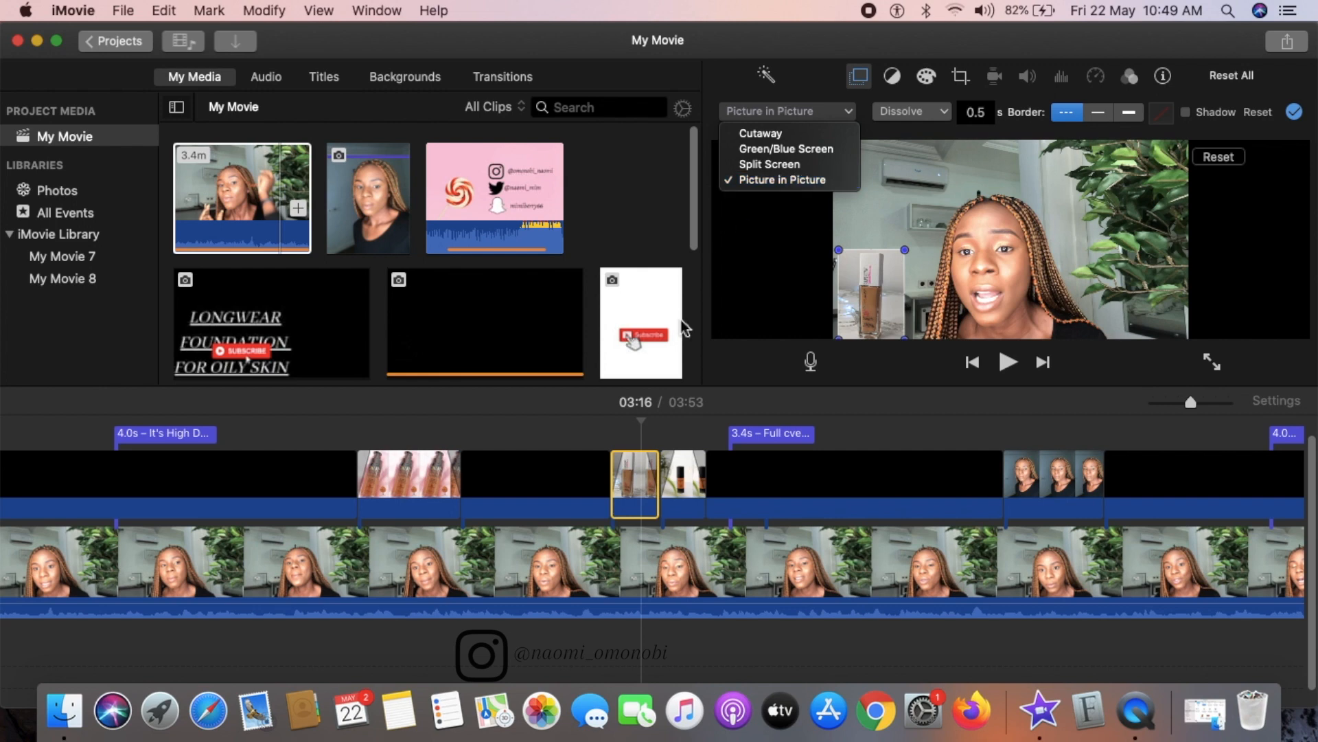
click(636, 498)
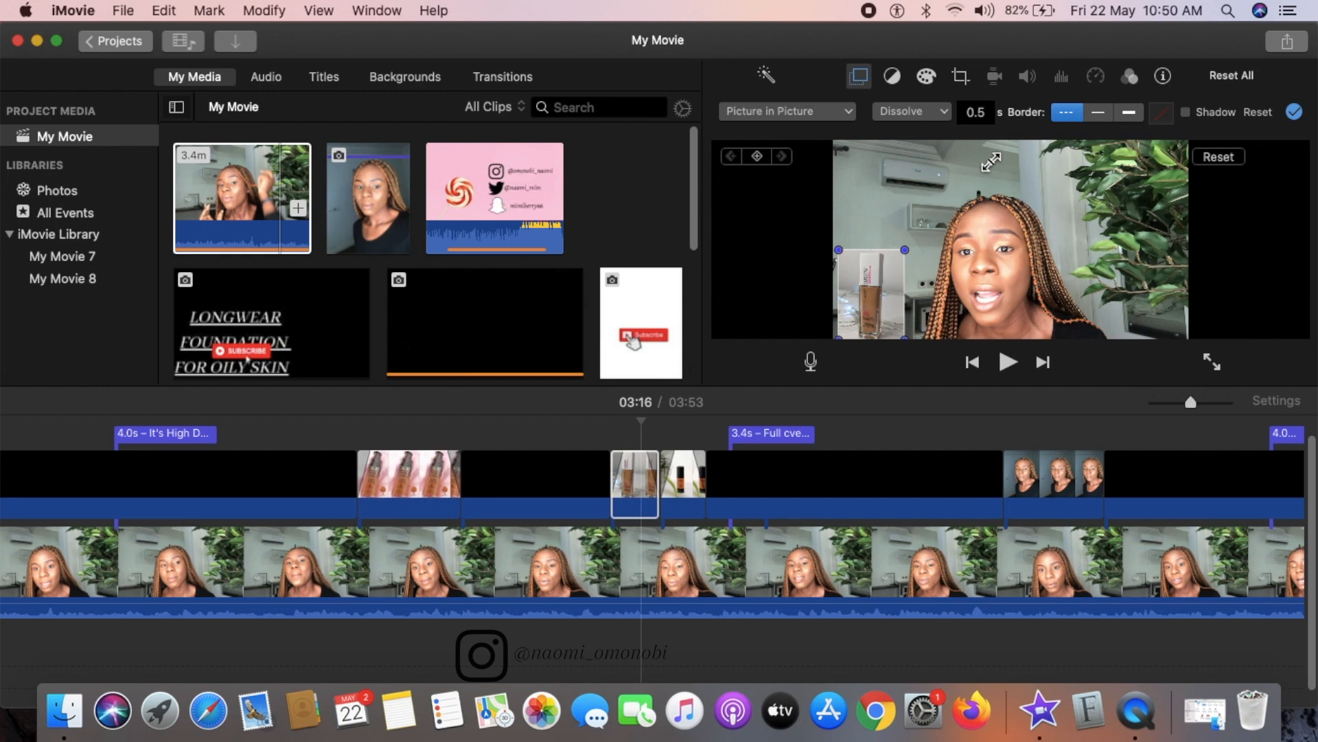
- Enlarge the foundation bottle picture slightly over the talking clip, leaving its overlay mode as Picture in Picture
mouse_move(915, 258)
mouse_down()
mouse_move(1004, 152)
mouse_move(1026, 145)
mouse_move(915, 240)
mouse_up()
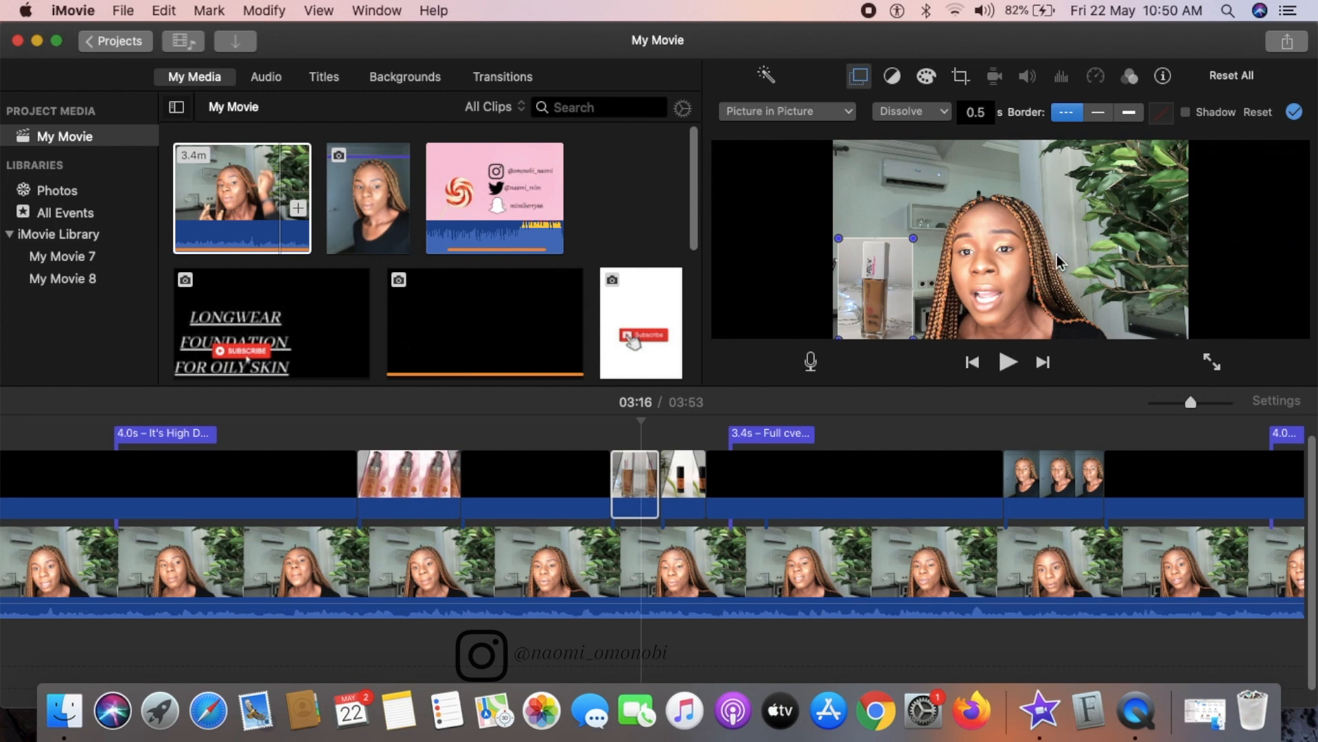
click(781, 115)
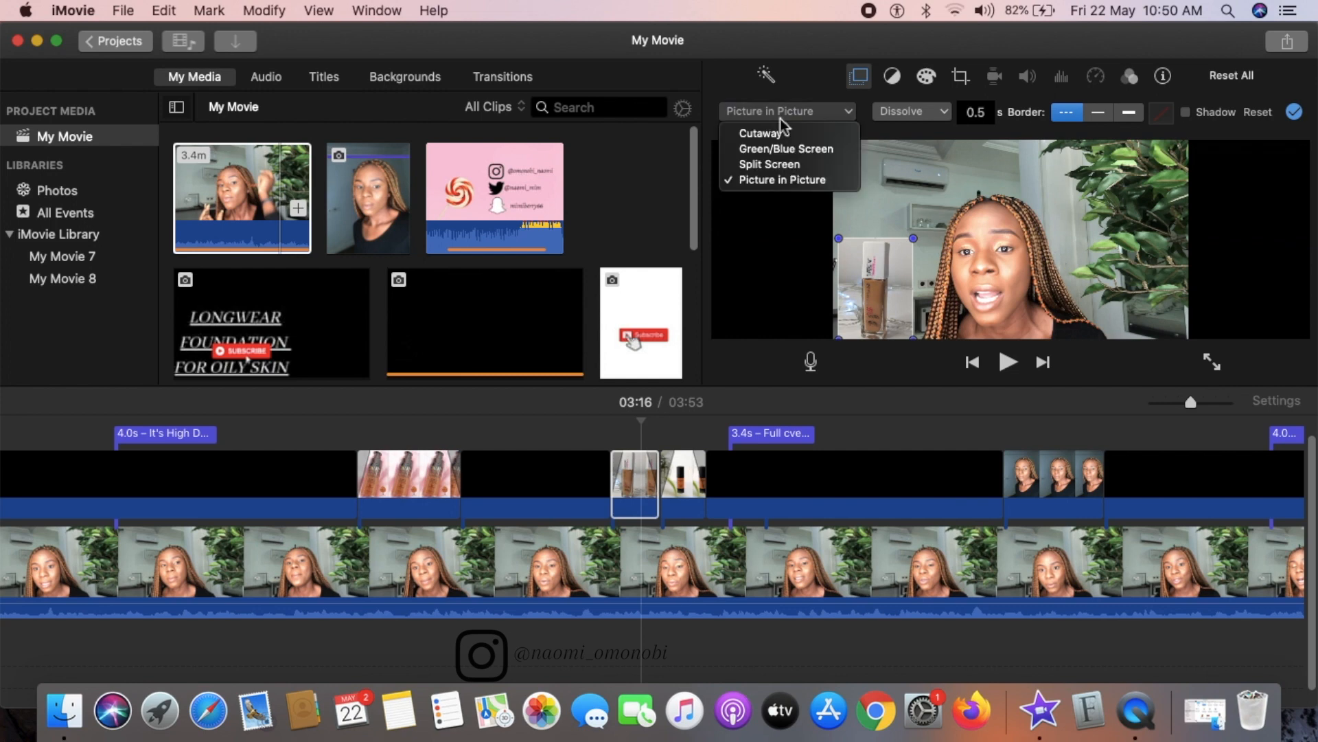
click(988, 148)
- Compare the Crop to Fill style with Fit for the foundation bottle overlay and apply Fit
click(964, 77)
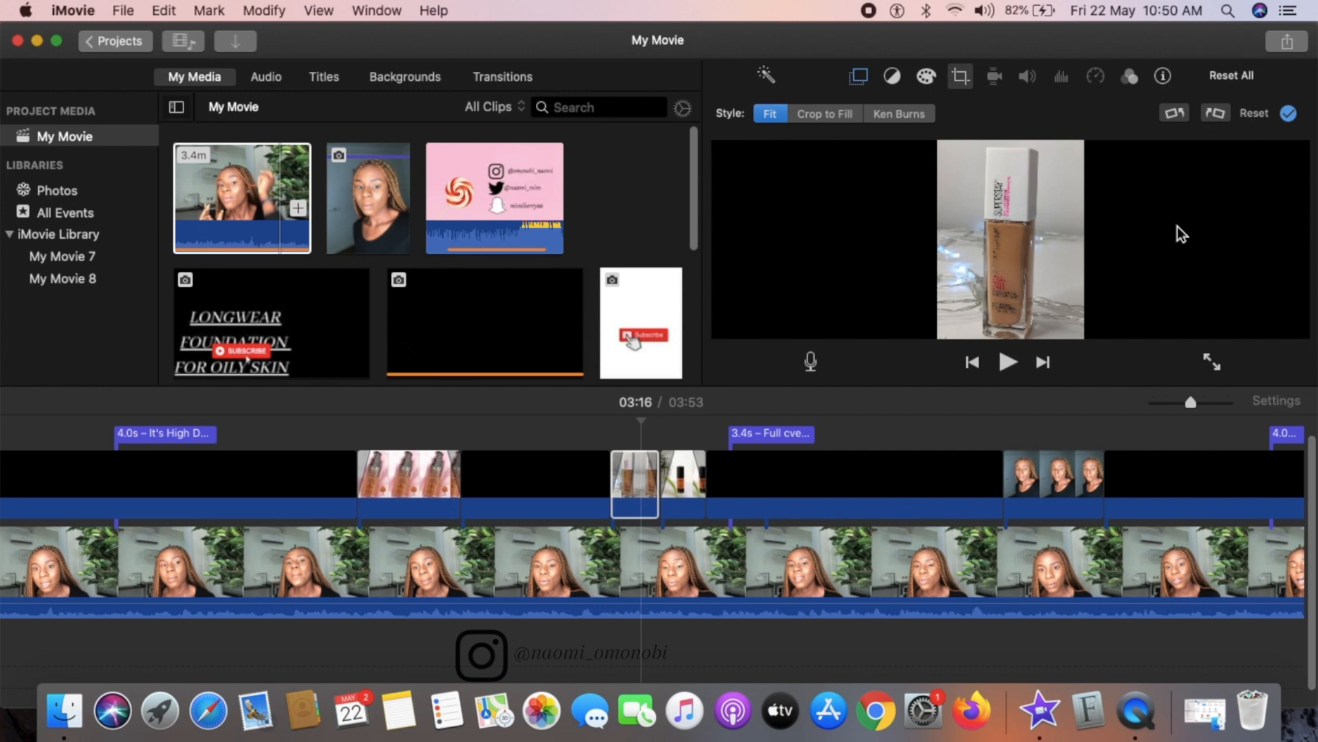
click(827, 115)
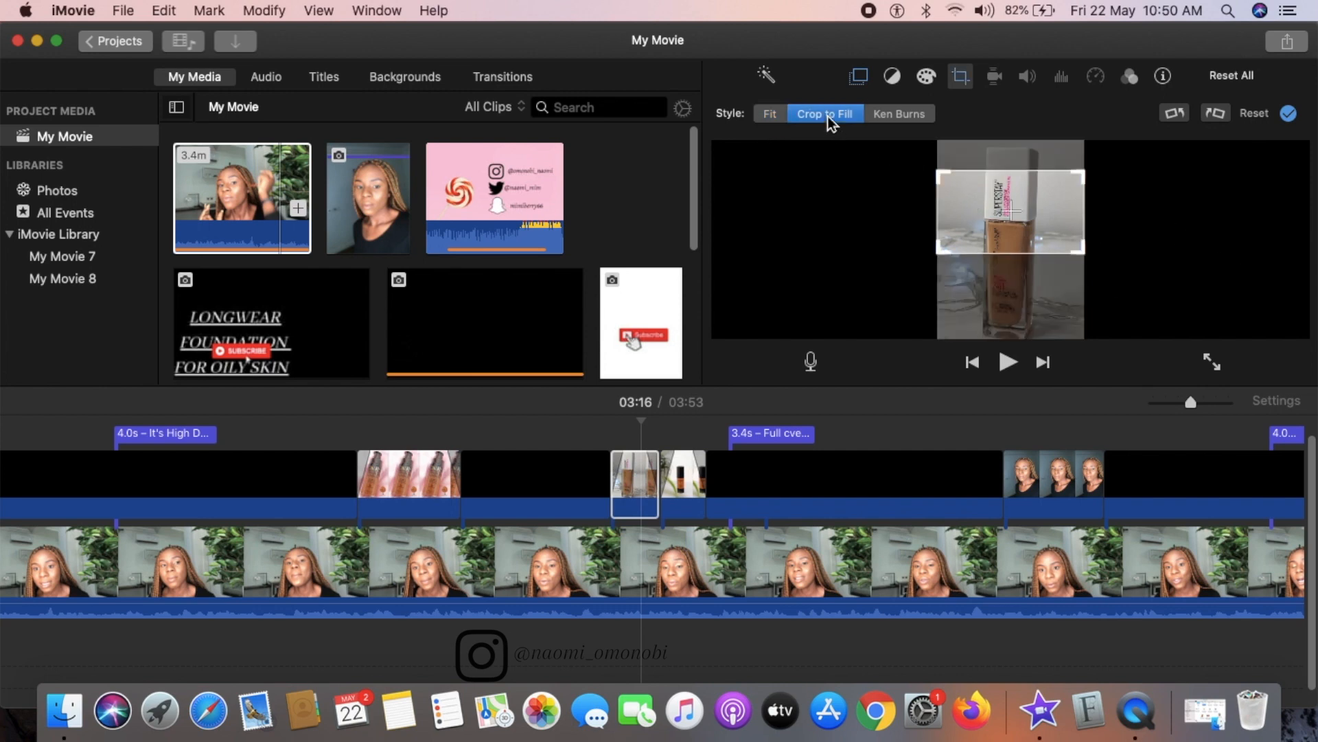
click(770, 115)
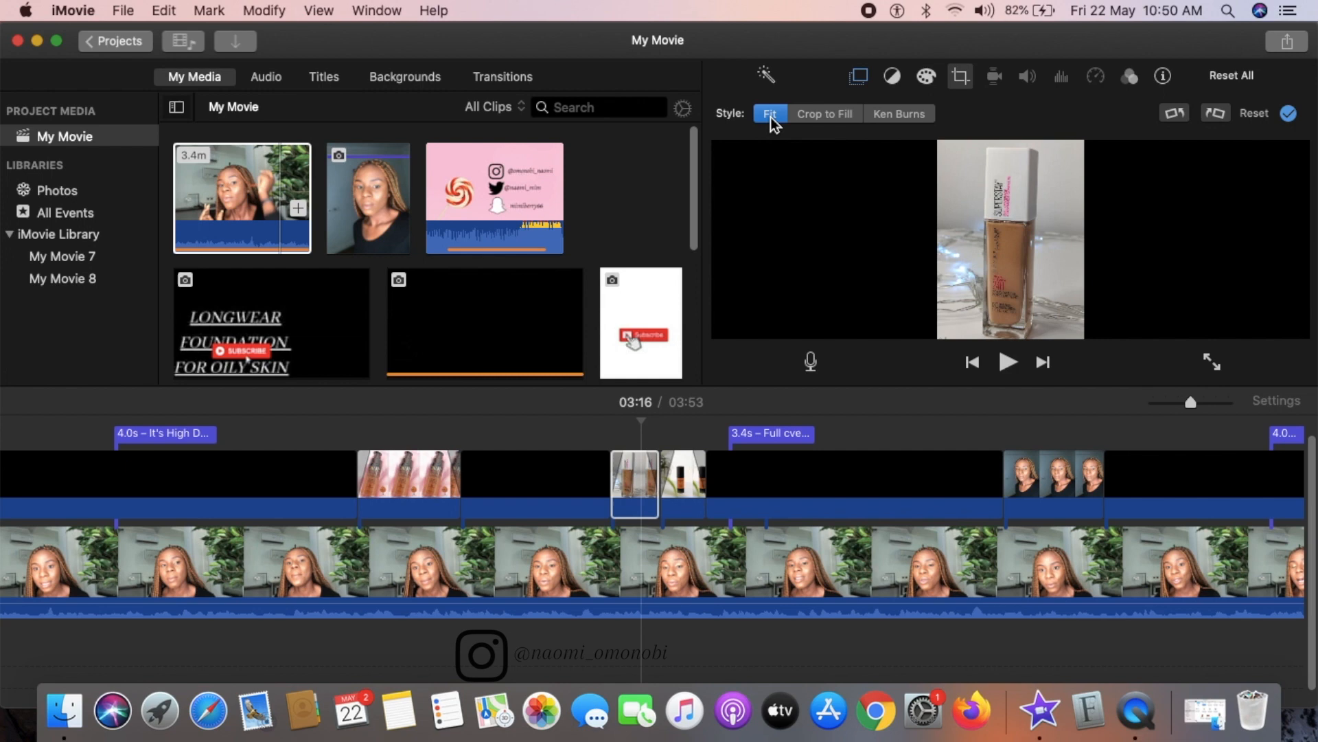
click(1288, 114)
click(589, 476)
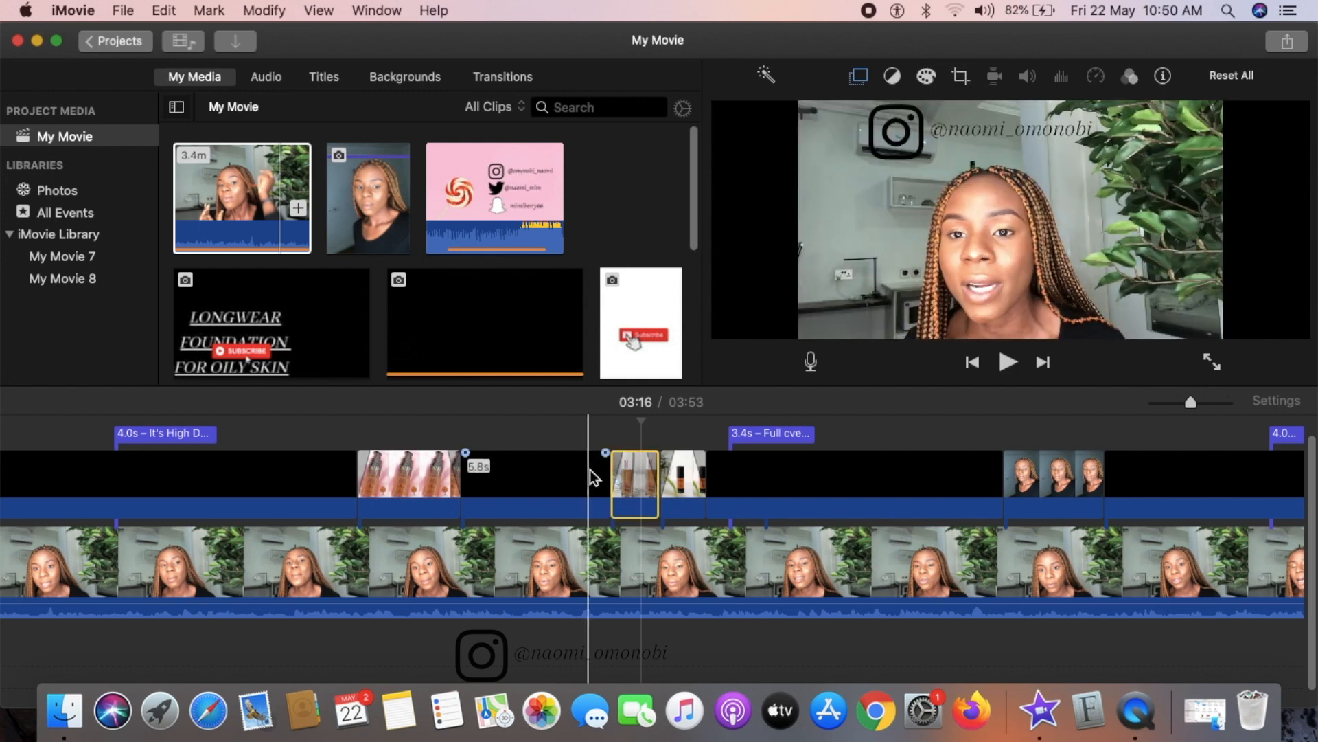
- Add a Sideways Drift title above the pink Milani foundation picture overlay, starting at about 03:07
key(space)
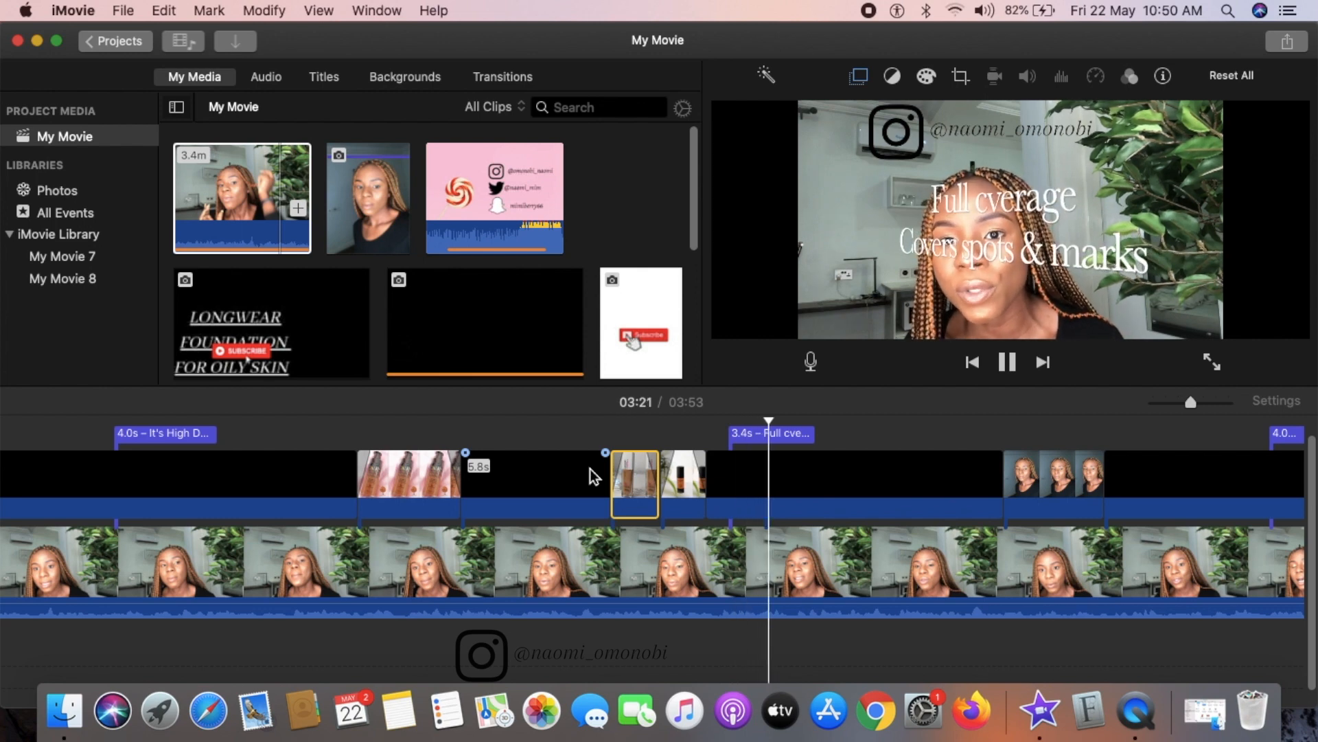
click(758, 434)
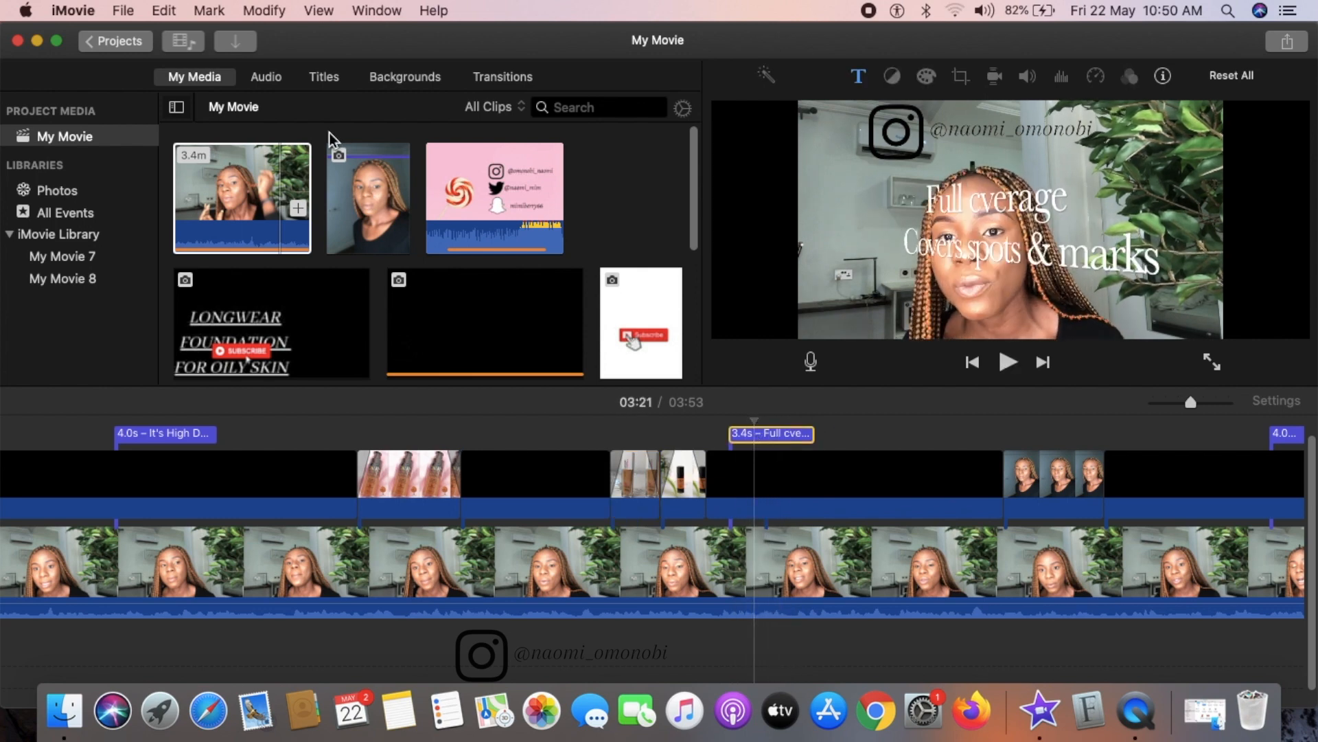
click(330, 78)
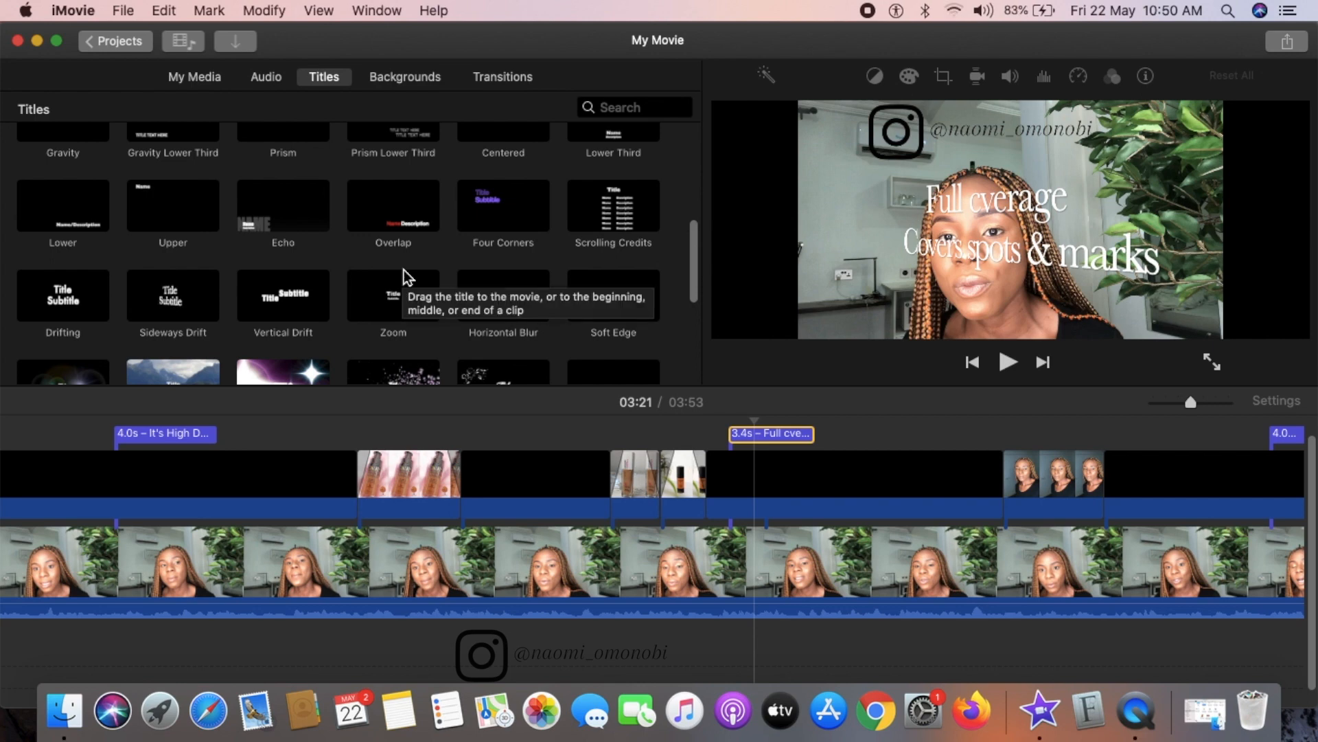
click(200, 311)
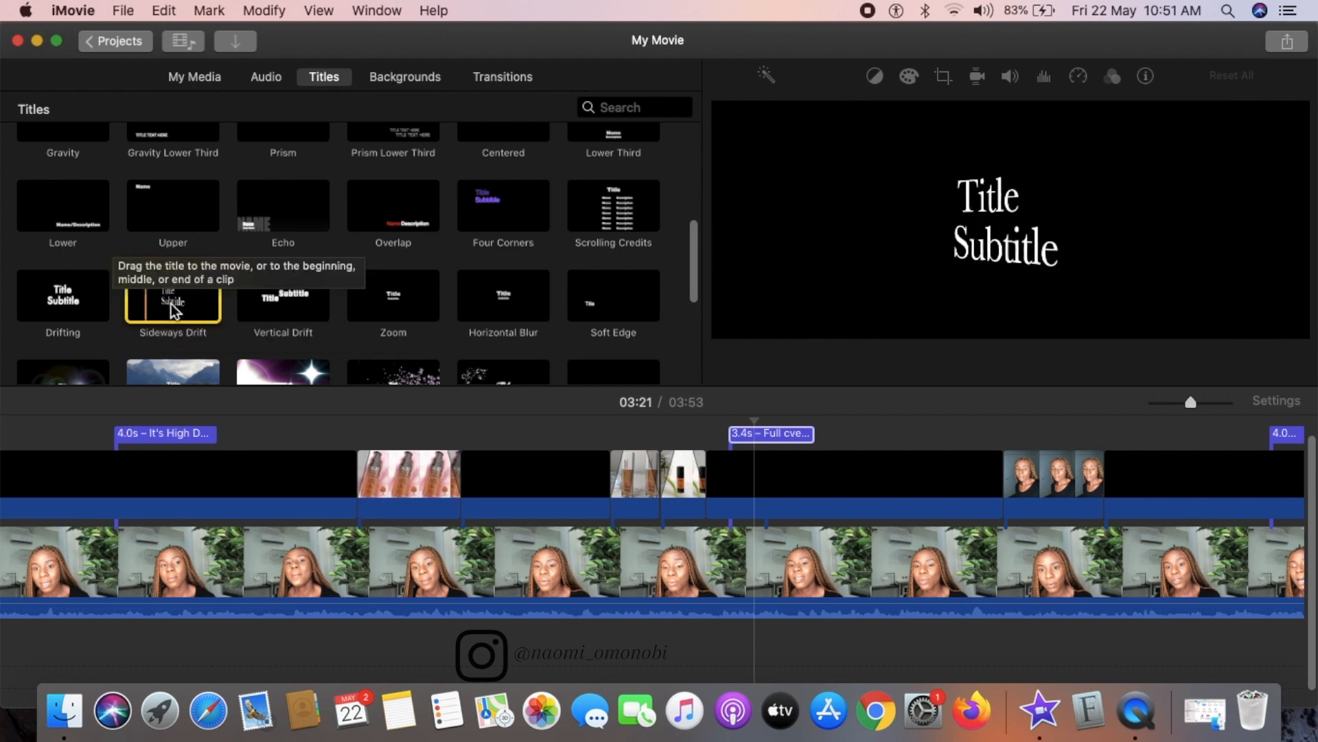
drag(177, 302, 364, 459)
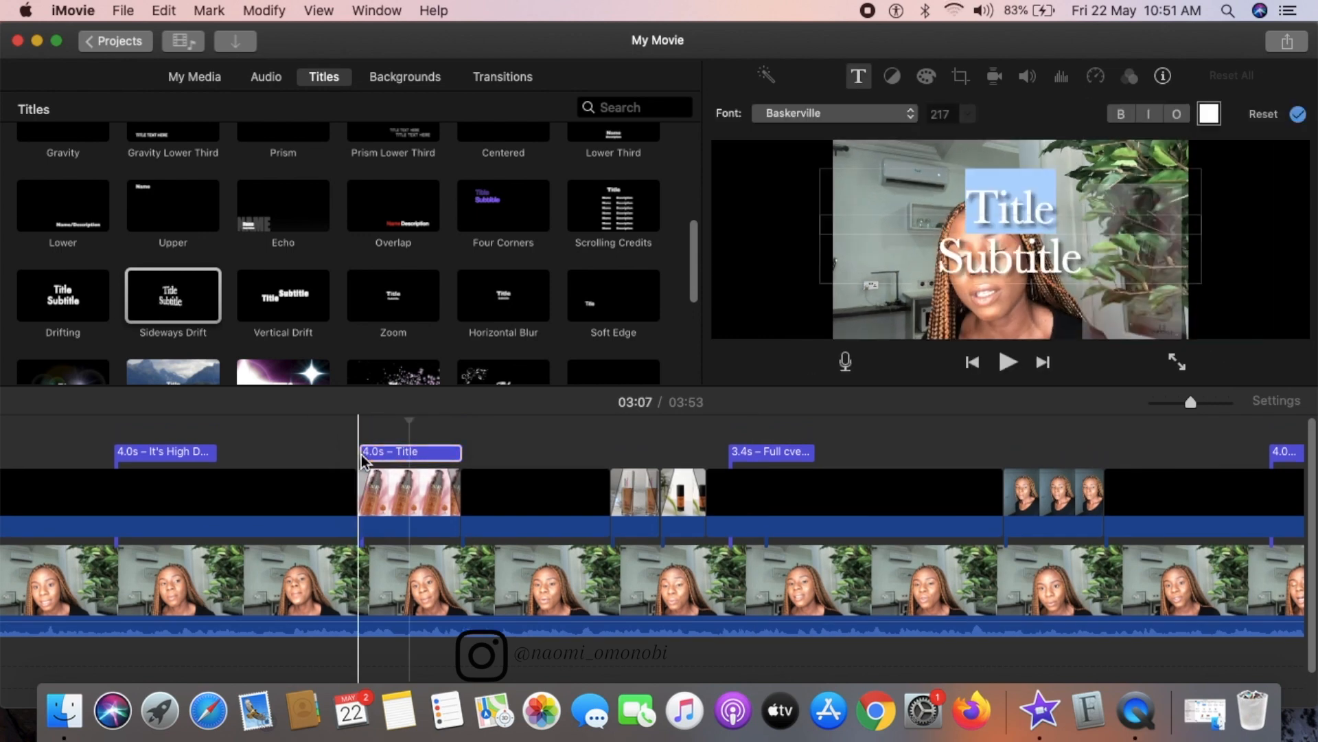
- Replace the placeholder heading of the new Sideways Drift title with "Milani"
click(1058, 220)
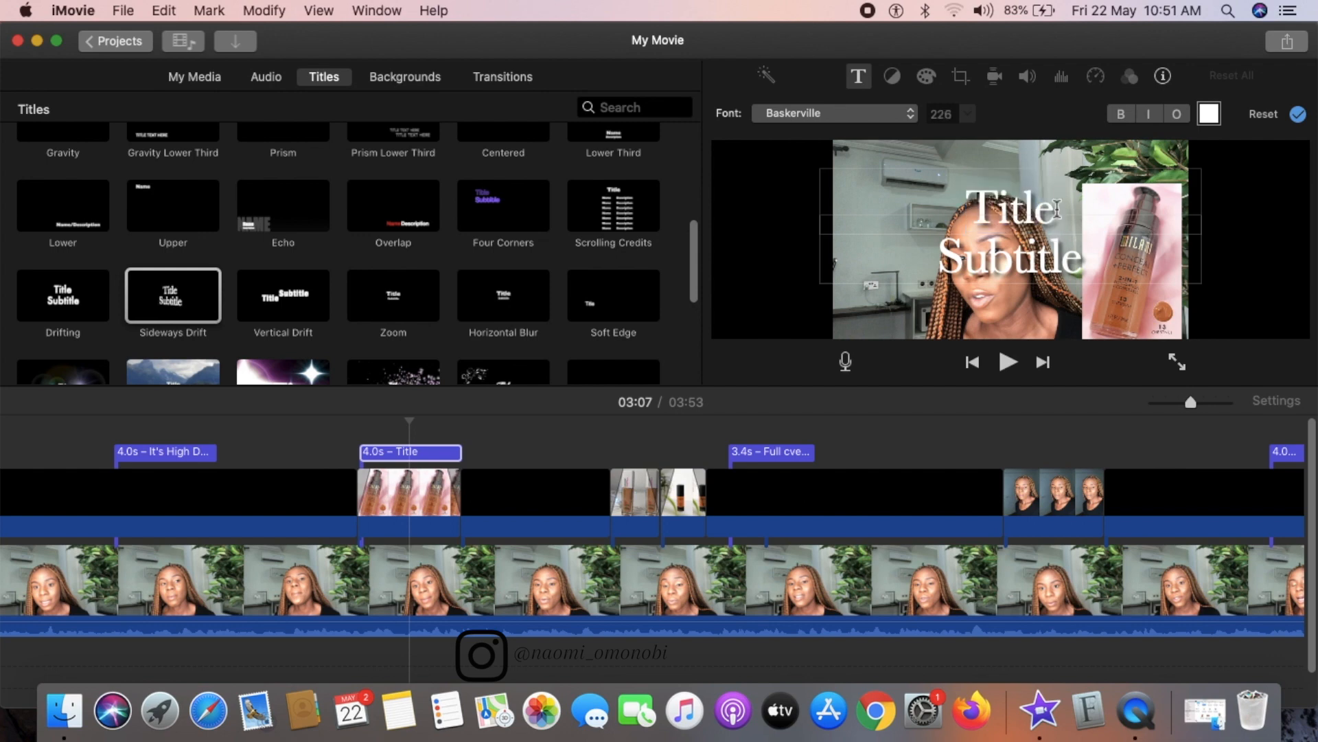
key(BackSpace)
key(BackSpace)
key(BackSpace)
key(BackSpace)
key(BackSpace)
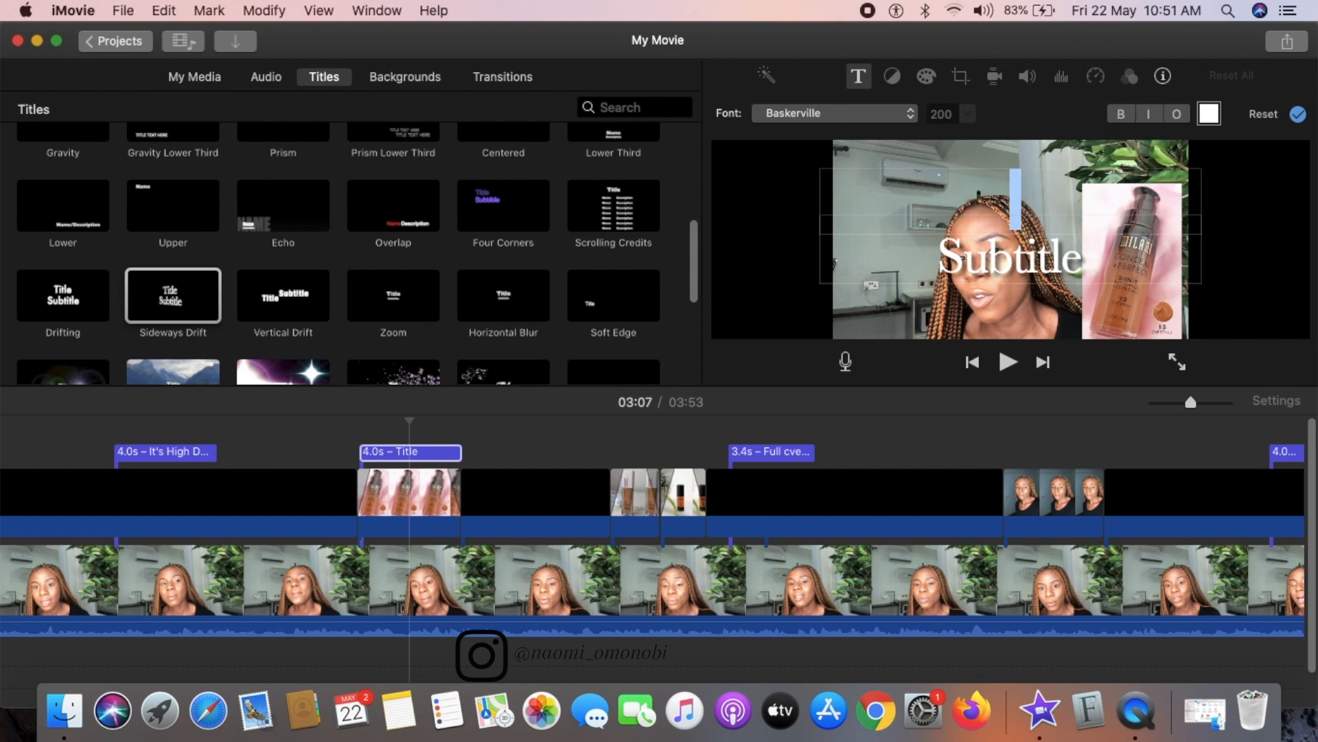
text(Mila)
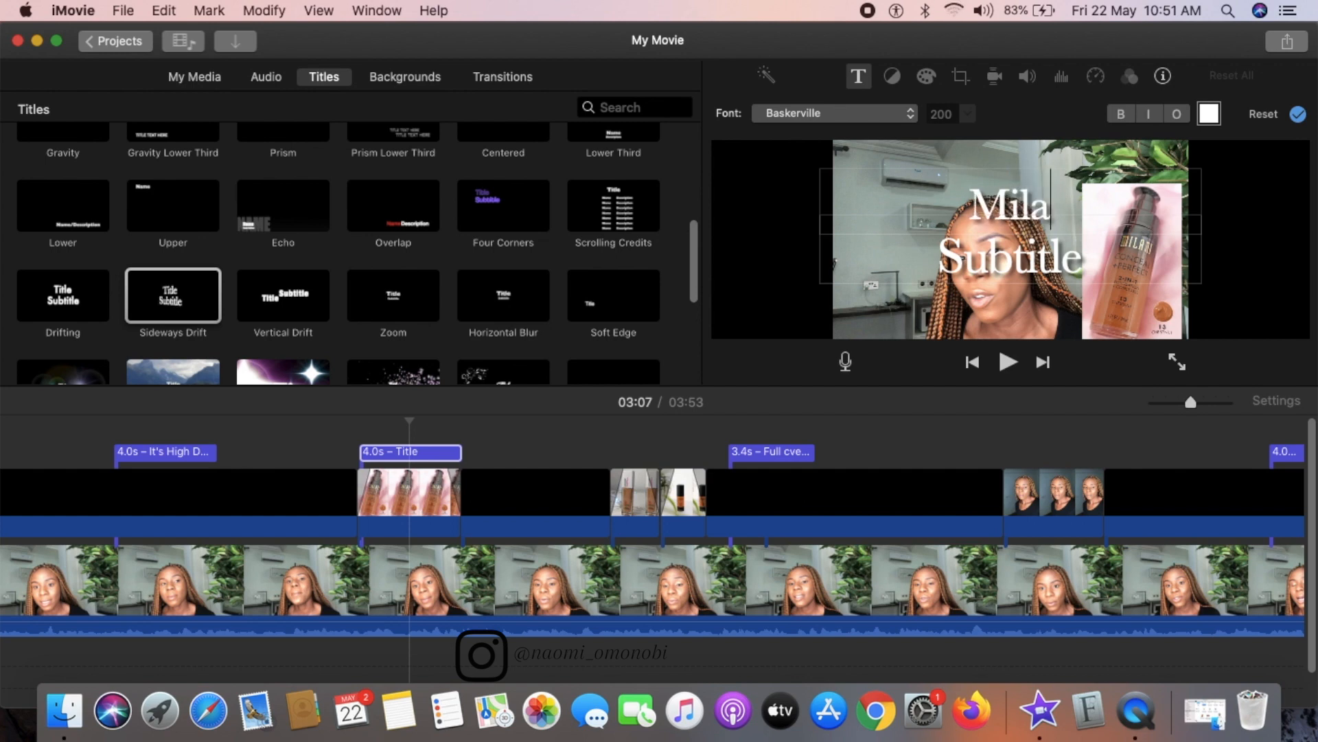
text(ni)
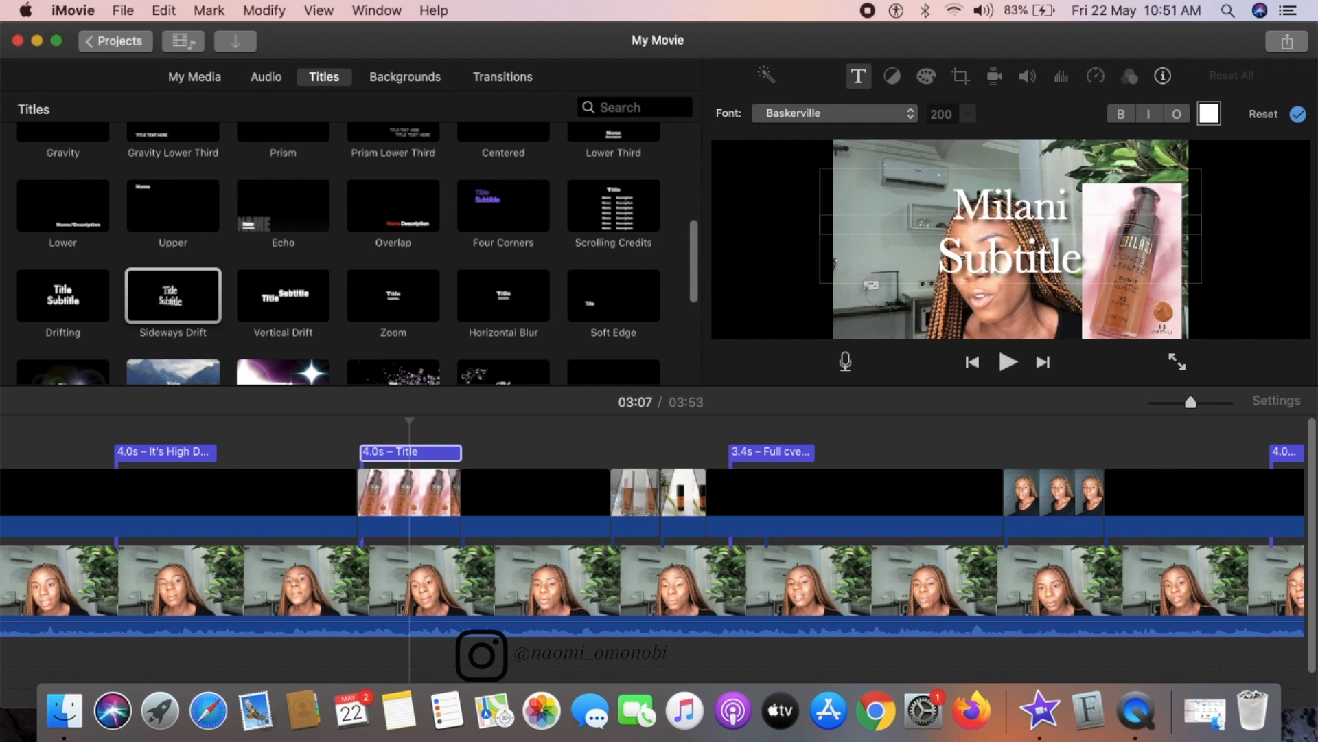
- Replace the placeholder subtitle of the Milani title with "2-in-1"
click(1061, 258)
click(1080, 269)
key(BackSpace)
key(BackSpace)
key(BackSpace)
key(BackSpace)
key(BackSpace)
key(BackSpace)
key(BackSpace)
key(BackSpace)
text(2-in)
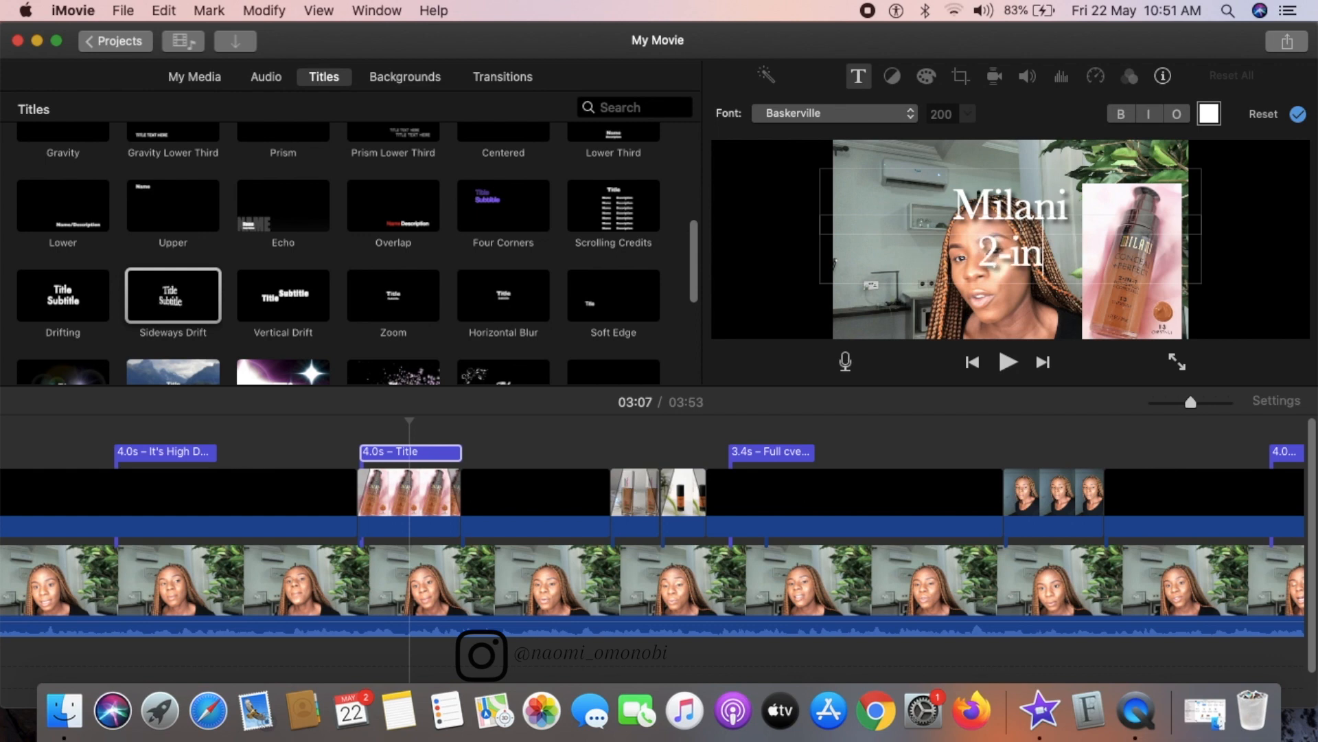
text(-1)
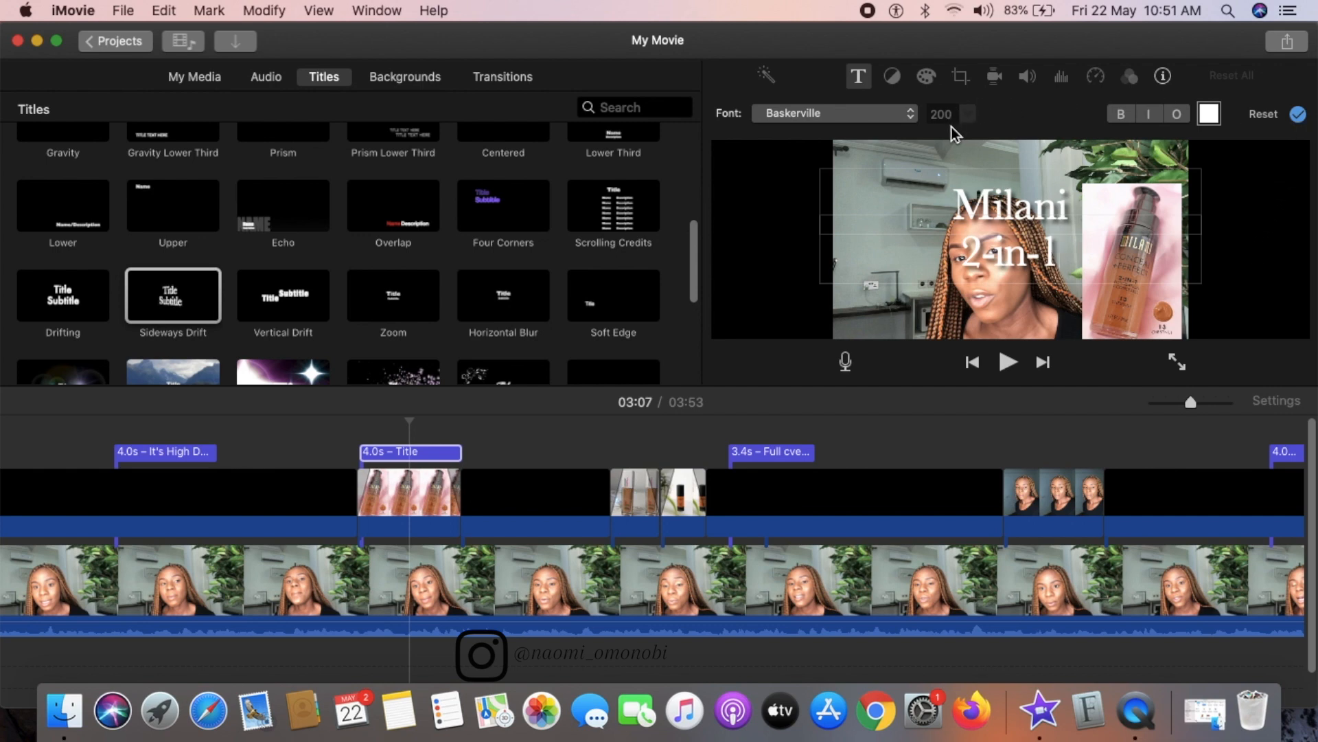
- Review the font choices for the Milani title, keeping Baskerville, and look through the text colour picker's modes without choosing a colour
click(884, 119)
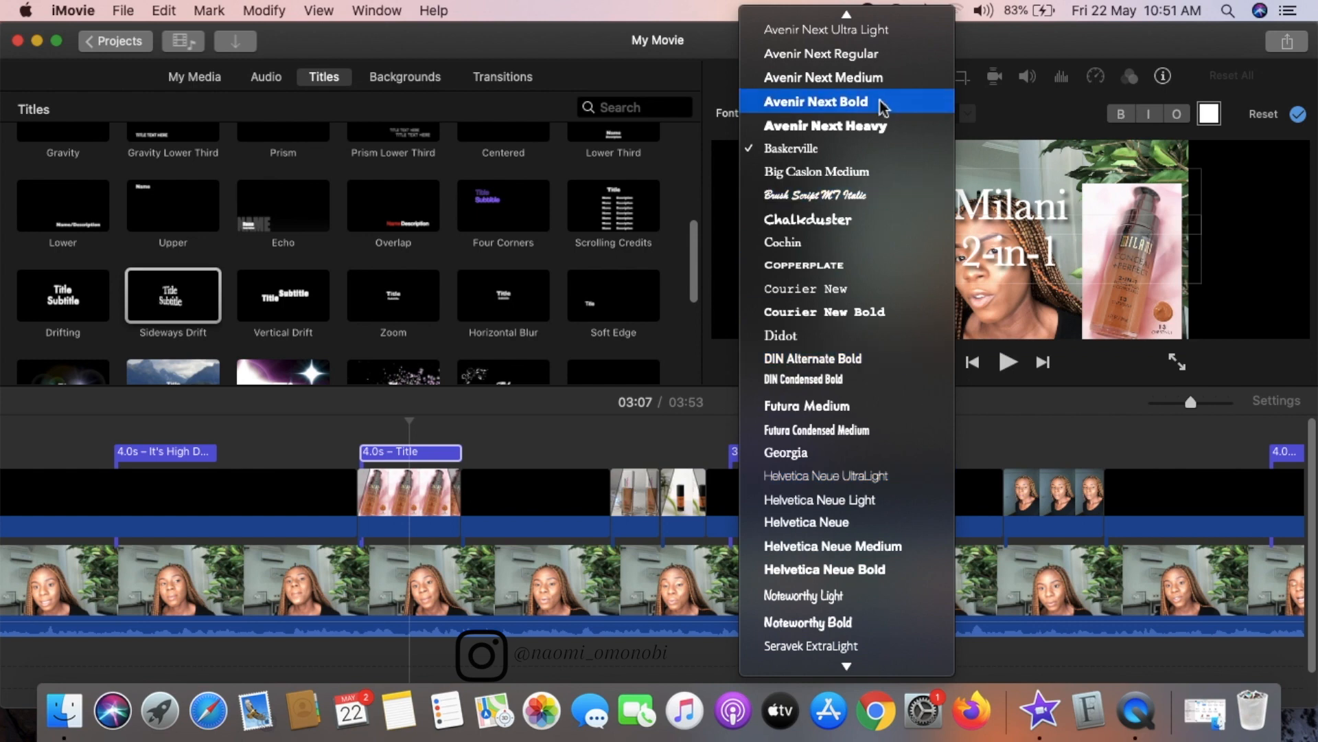
click(884, 149)
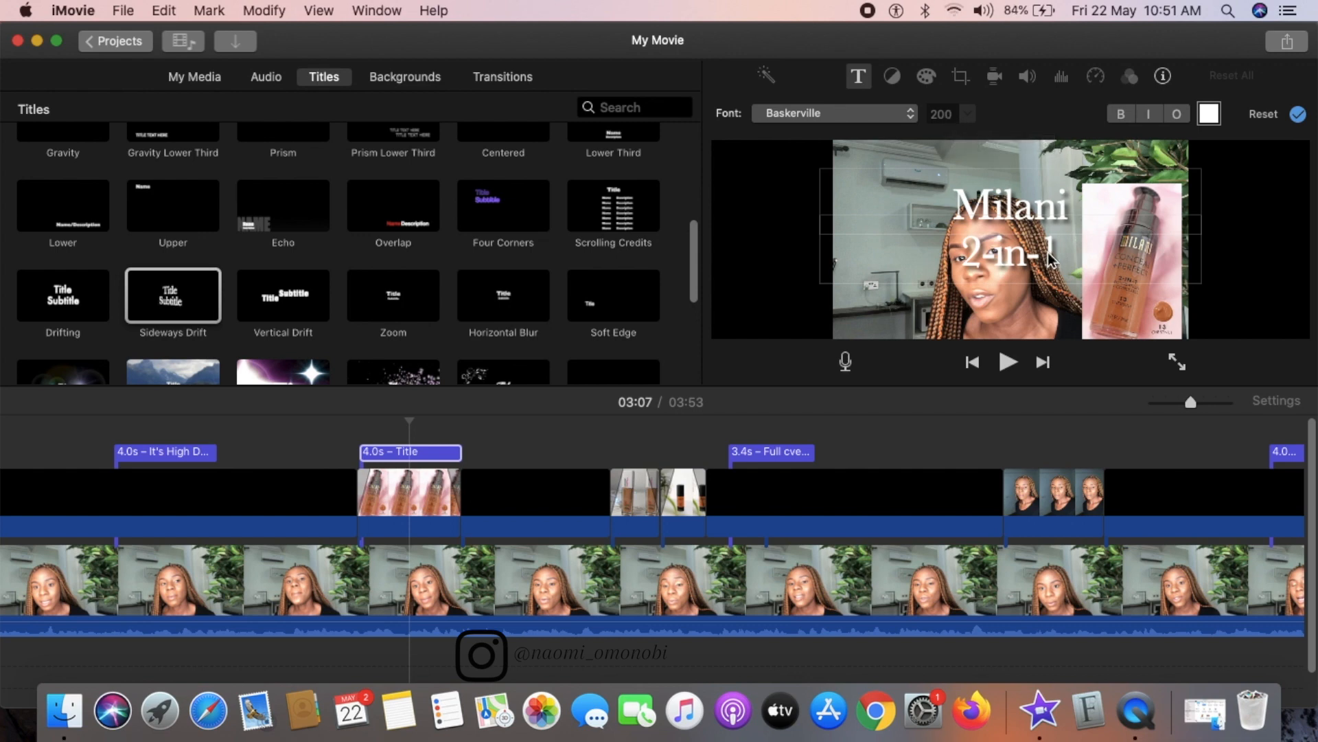
click(1209, 114)
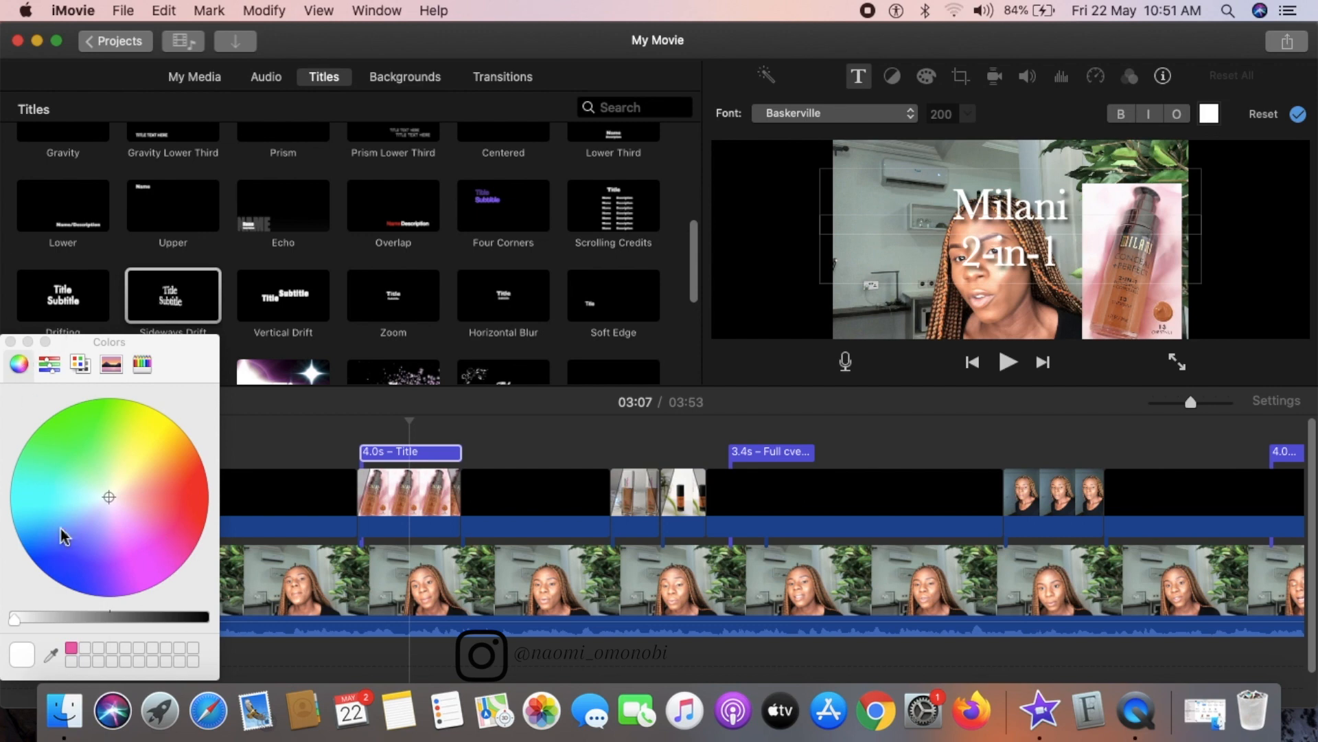
click(49, 365)
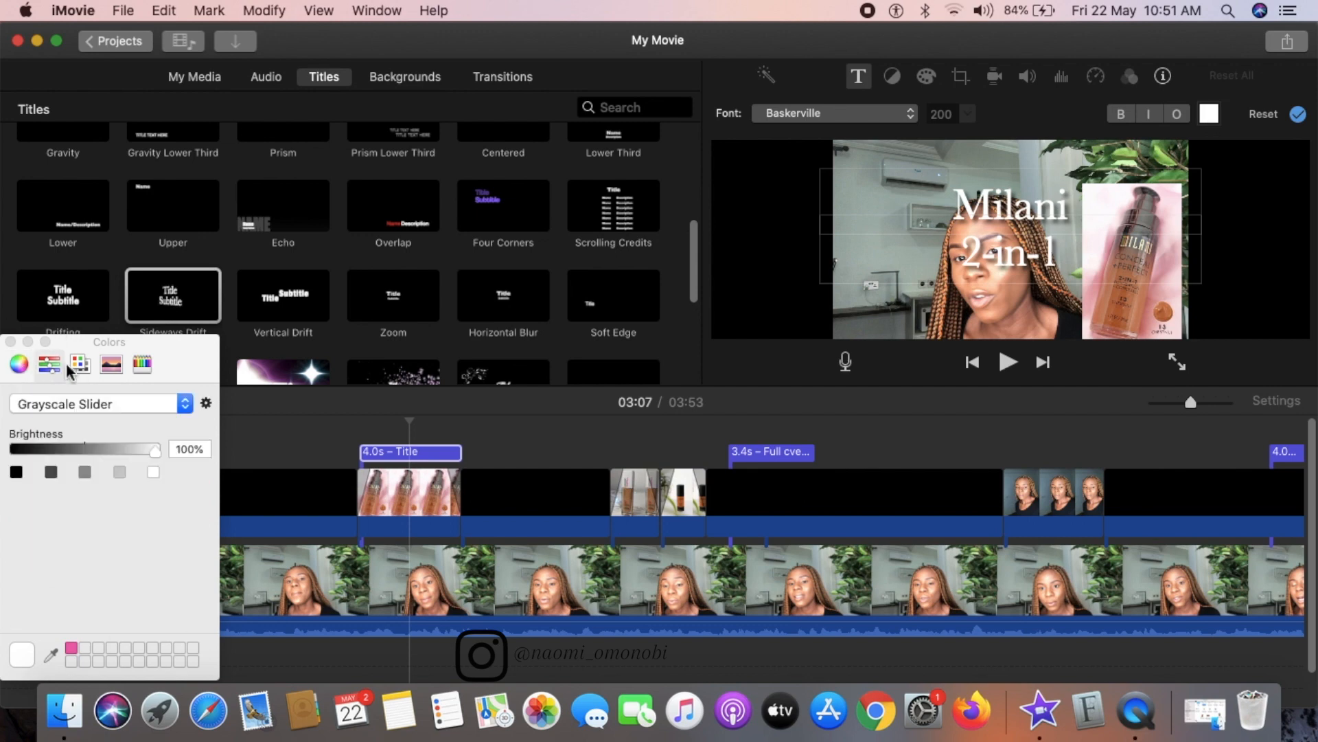
click(78, 366)
scroll(72, 556, up, 2)
click(111, 364)
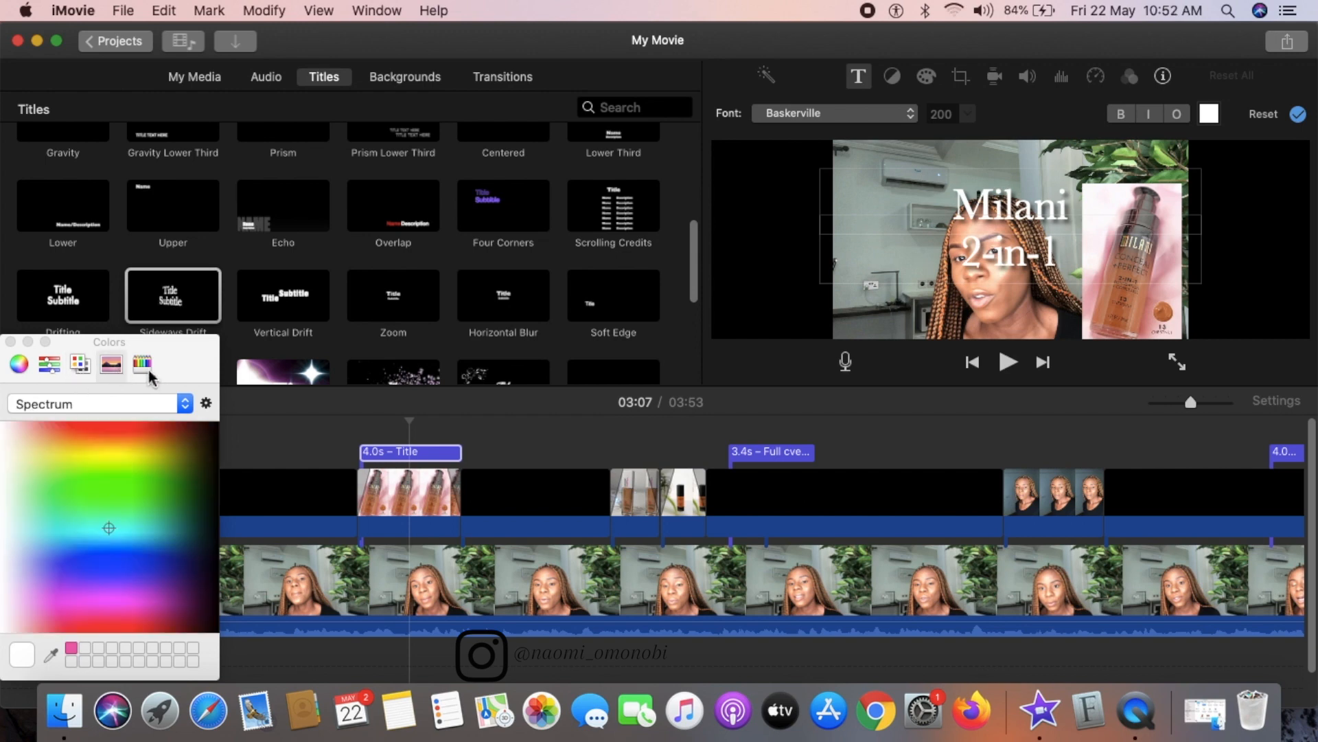
click(142, 364)
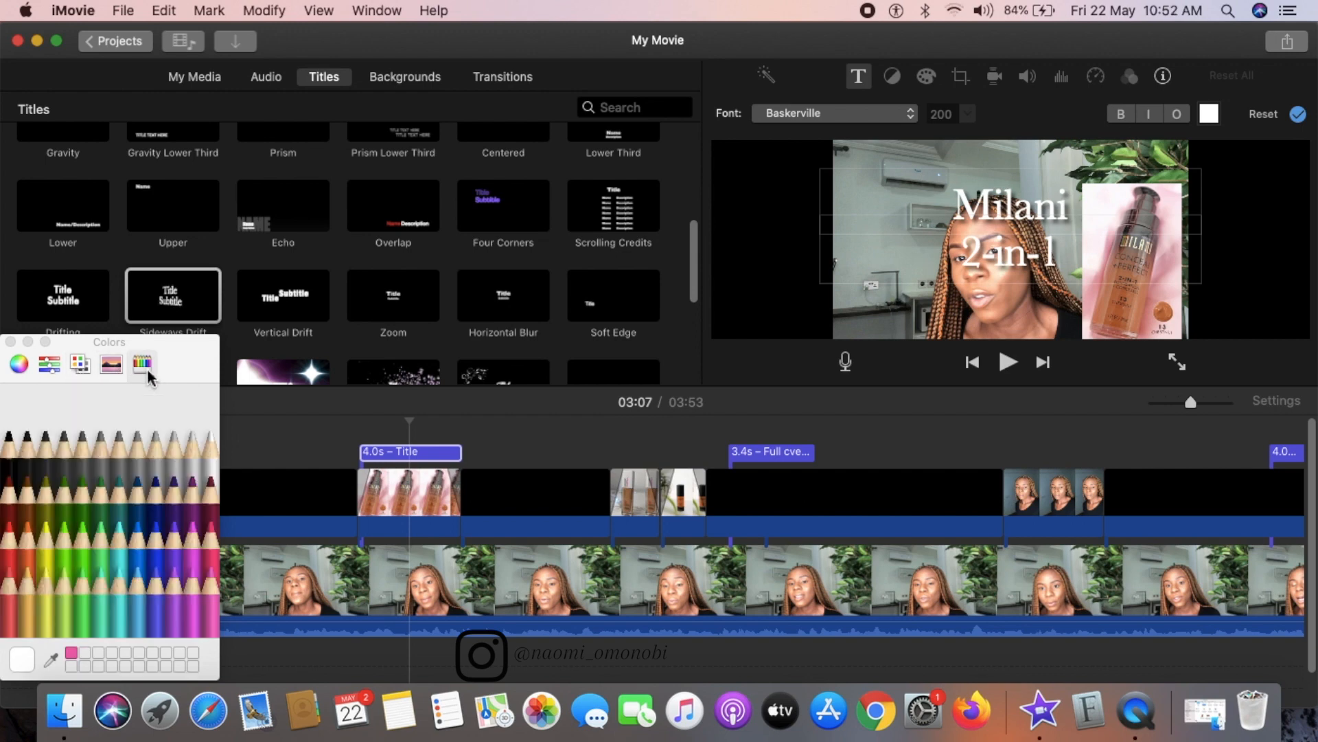
click(12, 367)
click(11, 341)
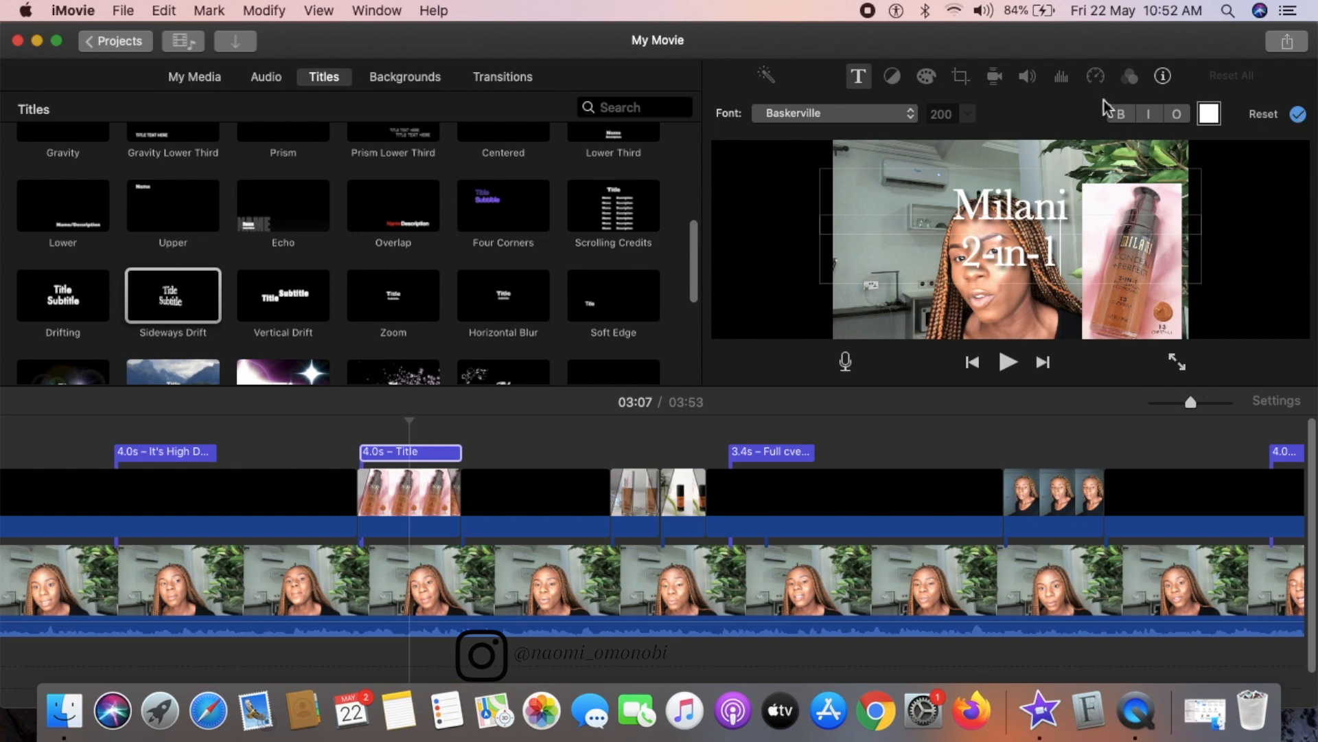
- Try bold on the Milani 2-in-1 title, remove it, and make the text italic instead
click(1120, 114)
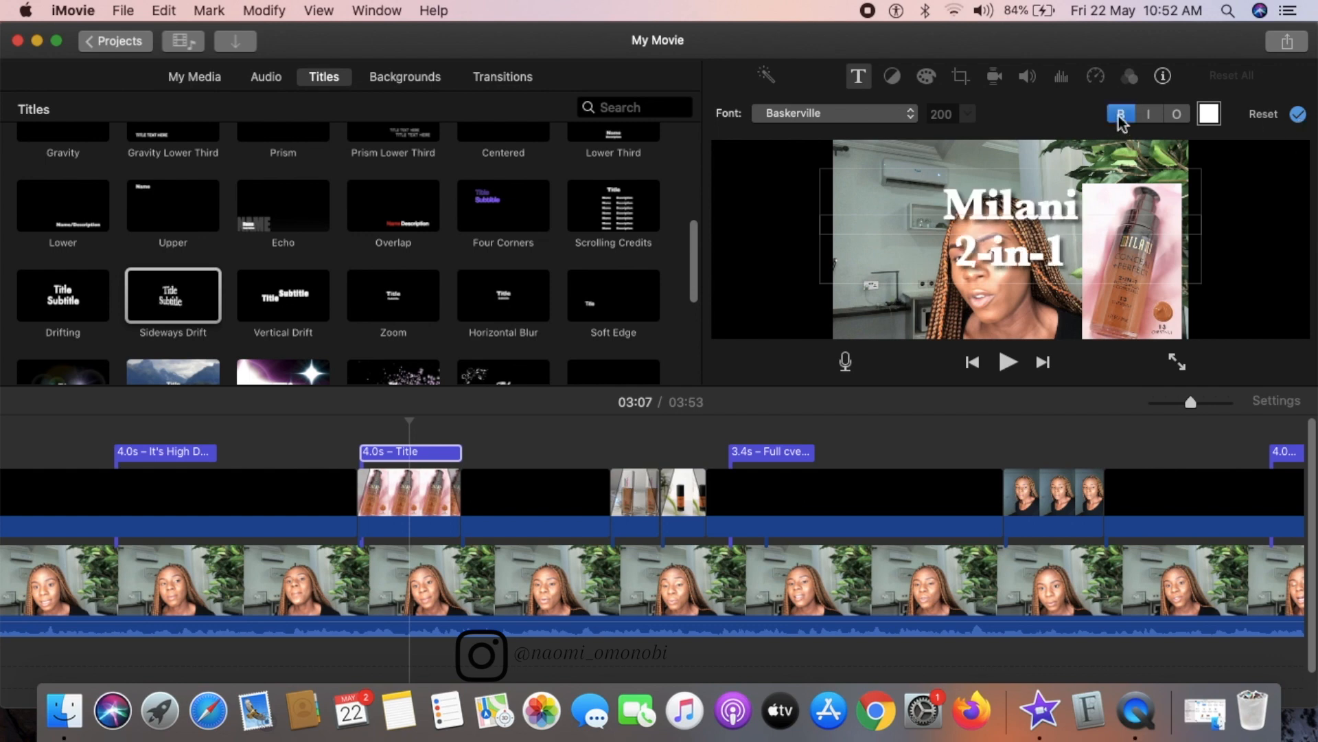
click(1118, 116)
click(1148, 118)
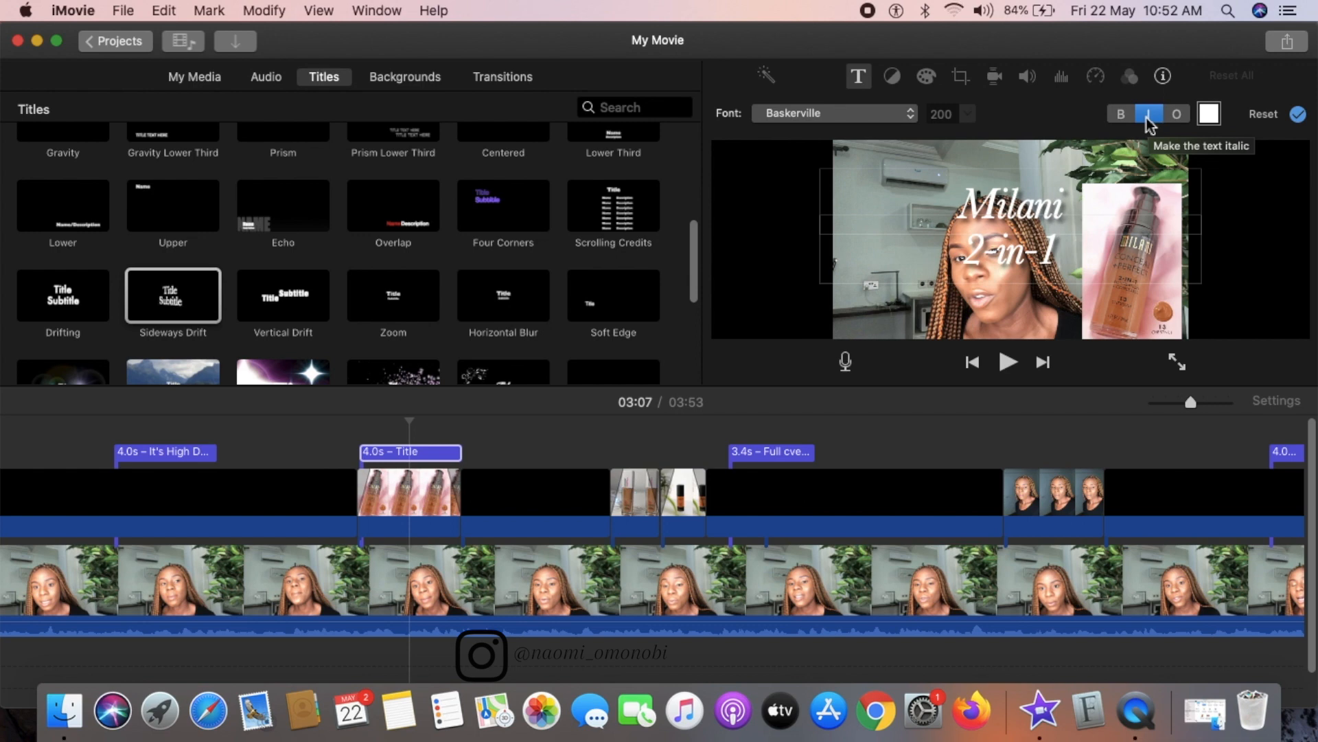
- Make the "Full cverage" heading line of the title at 03:21 italic
double_click(776, 450)
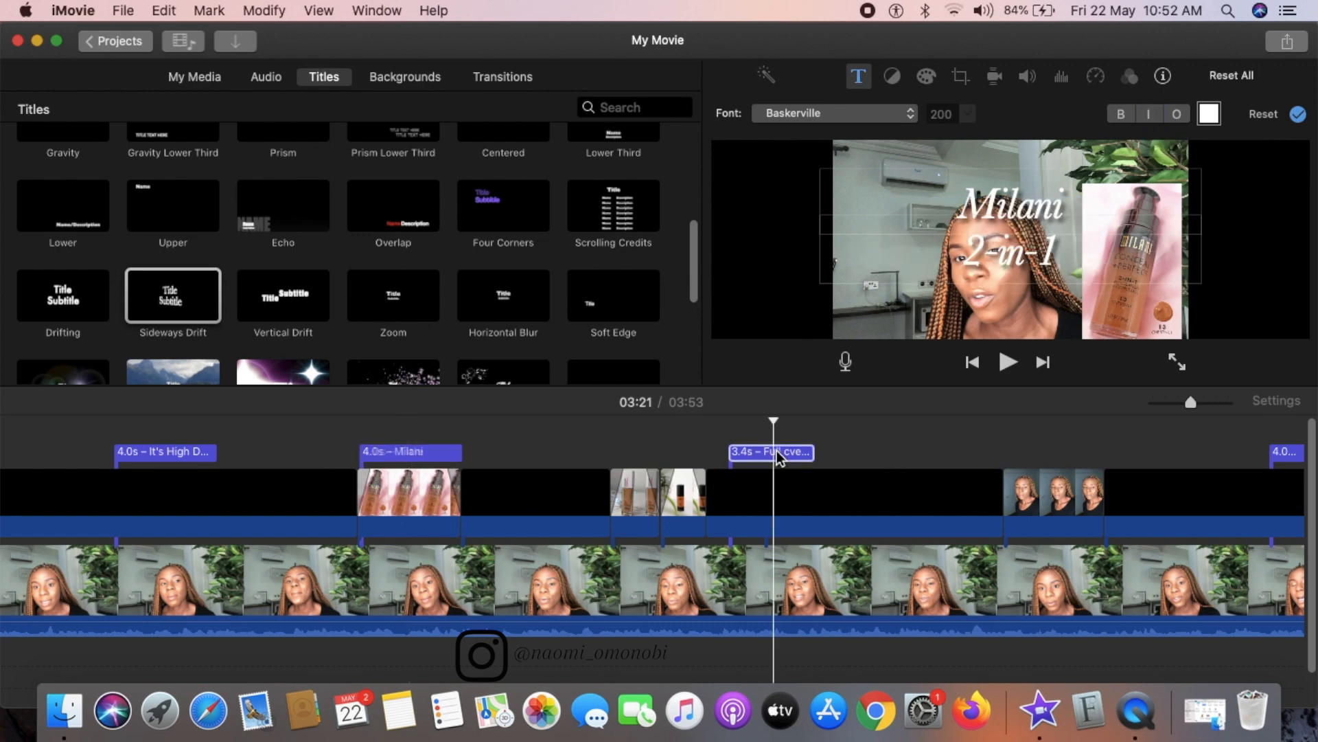
click(1150, 123)
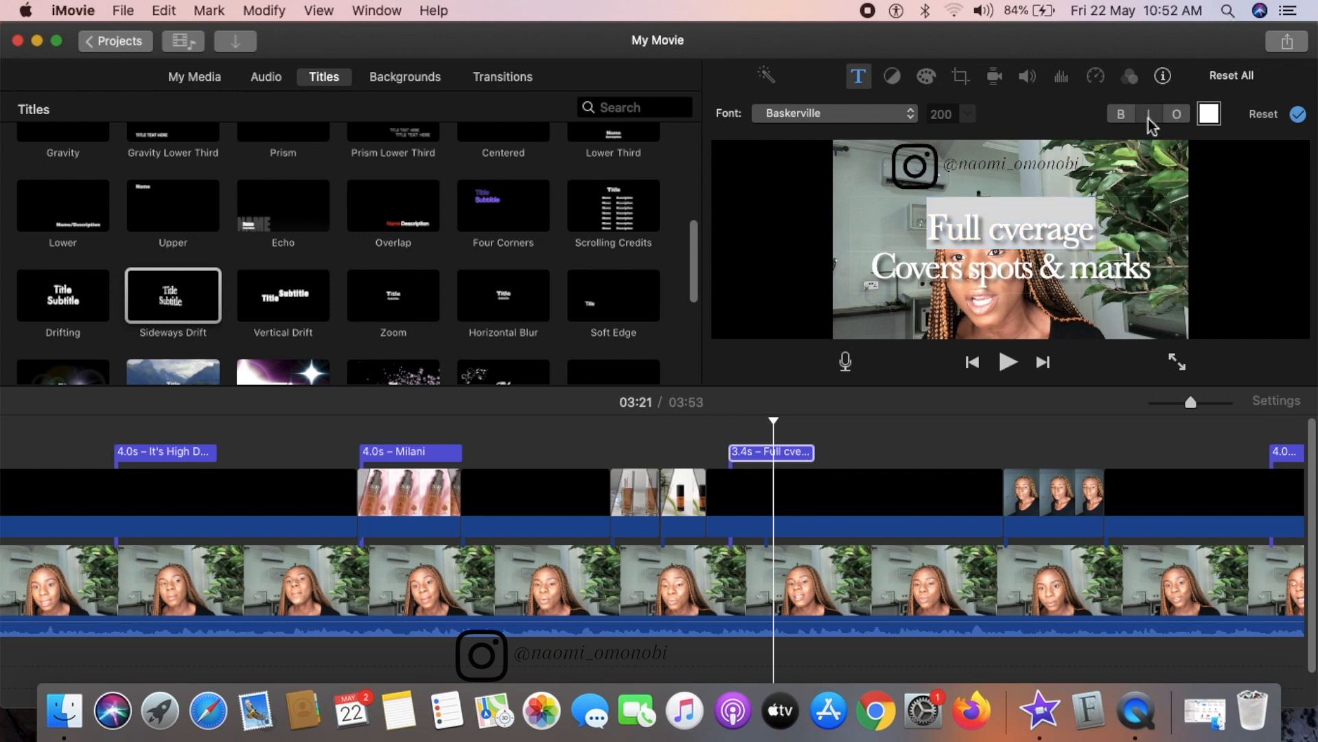
click(1065, 283)
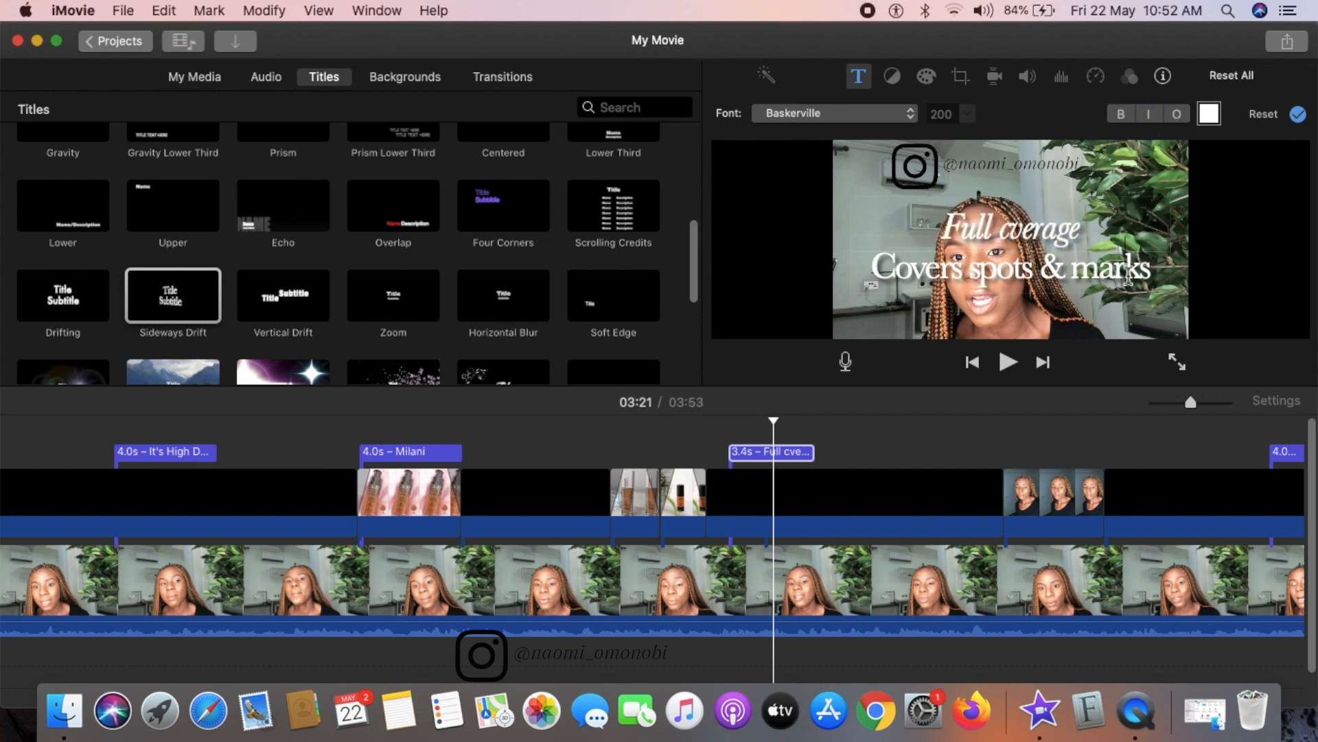
click(874, 276)
- Play back the Milani title and make the "Covers spots & marks" line of the title at 03:21 italic
click(332, 425)
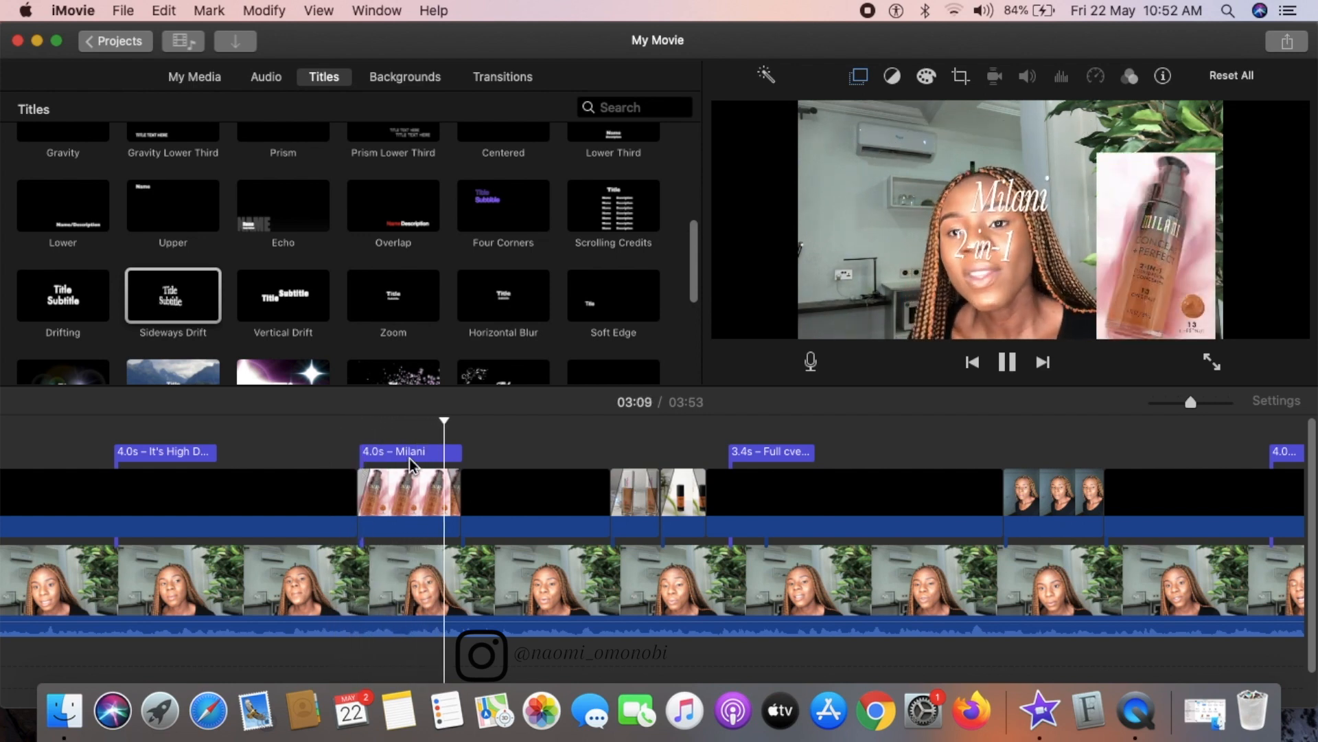
click(755, 453)
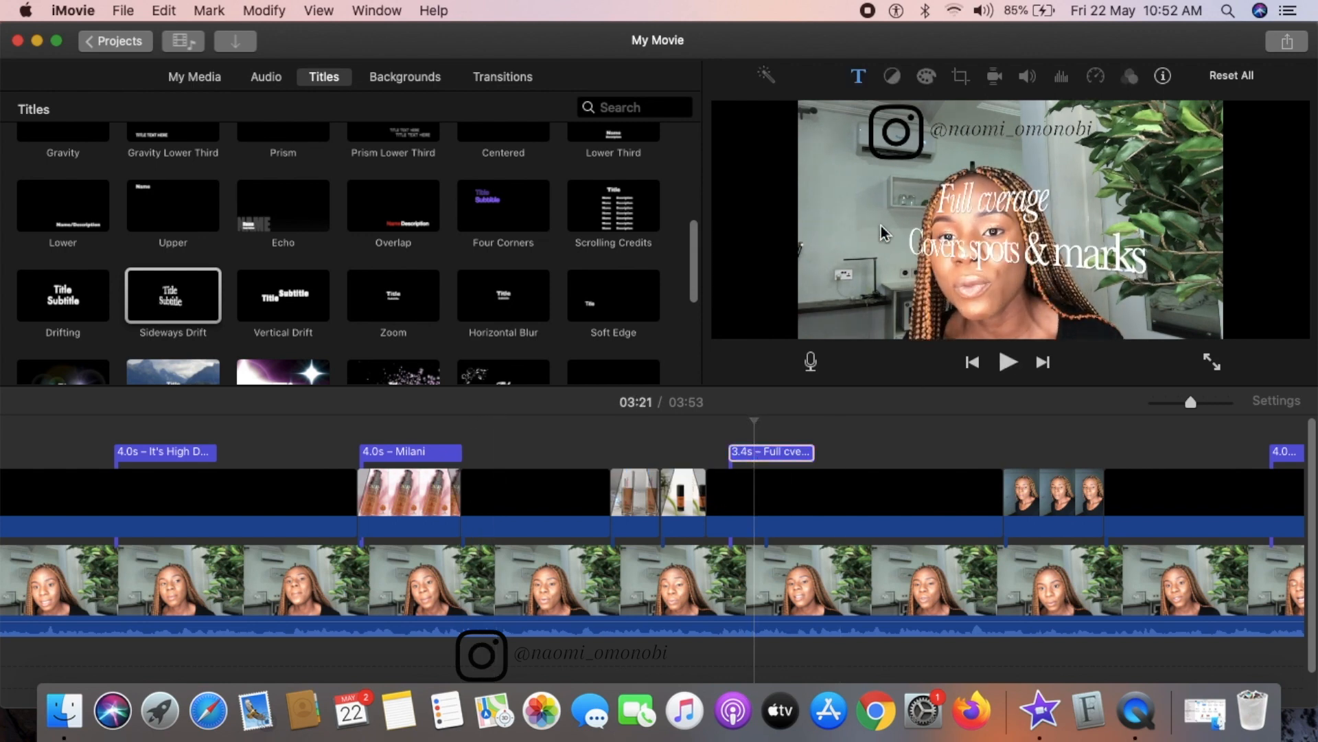
double_click(775, 455)
drag(858, 252, 1170, 260)
click(1157, 117)
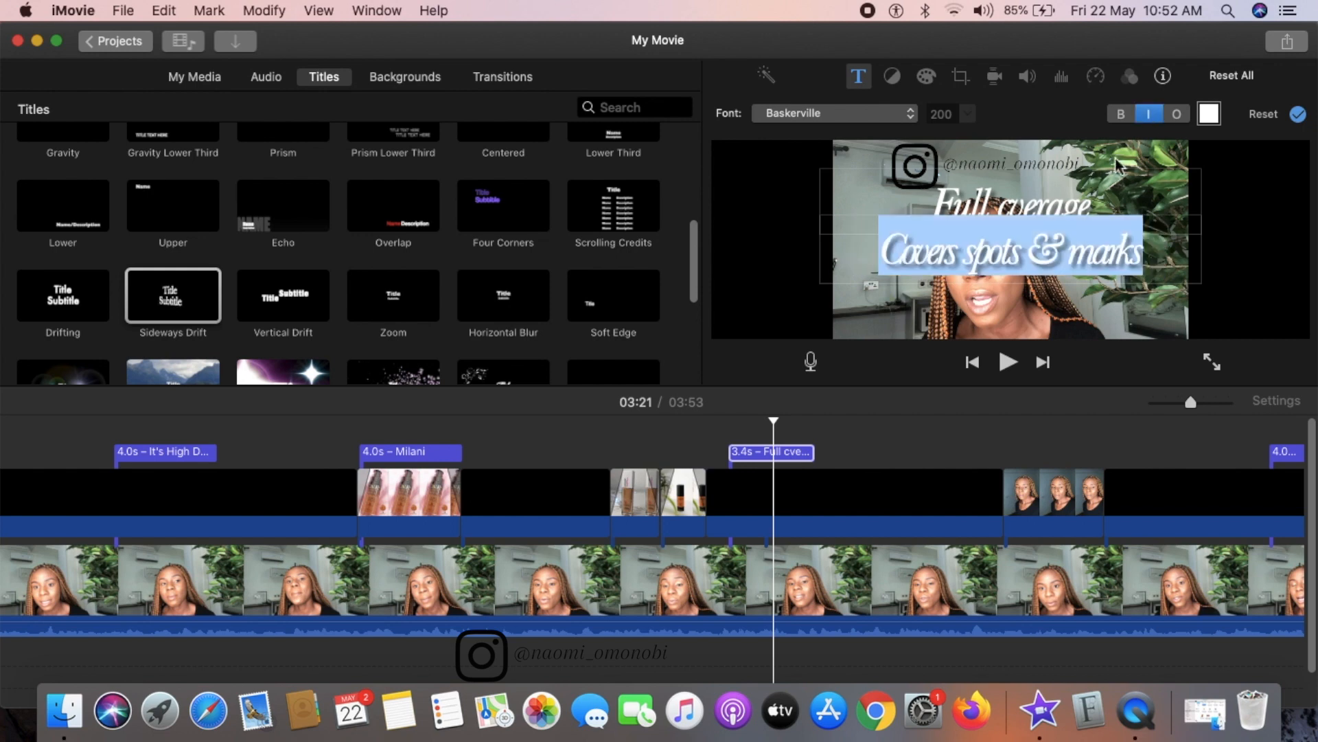
click(1160, 326)
- Make both lines of the "It's High Defination / Has SPF 15" title at 02:57 italic and apply the edit
click(162, 453)
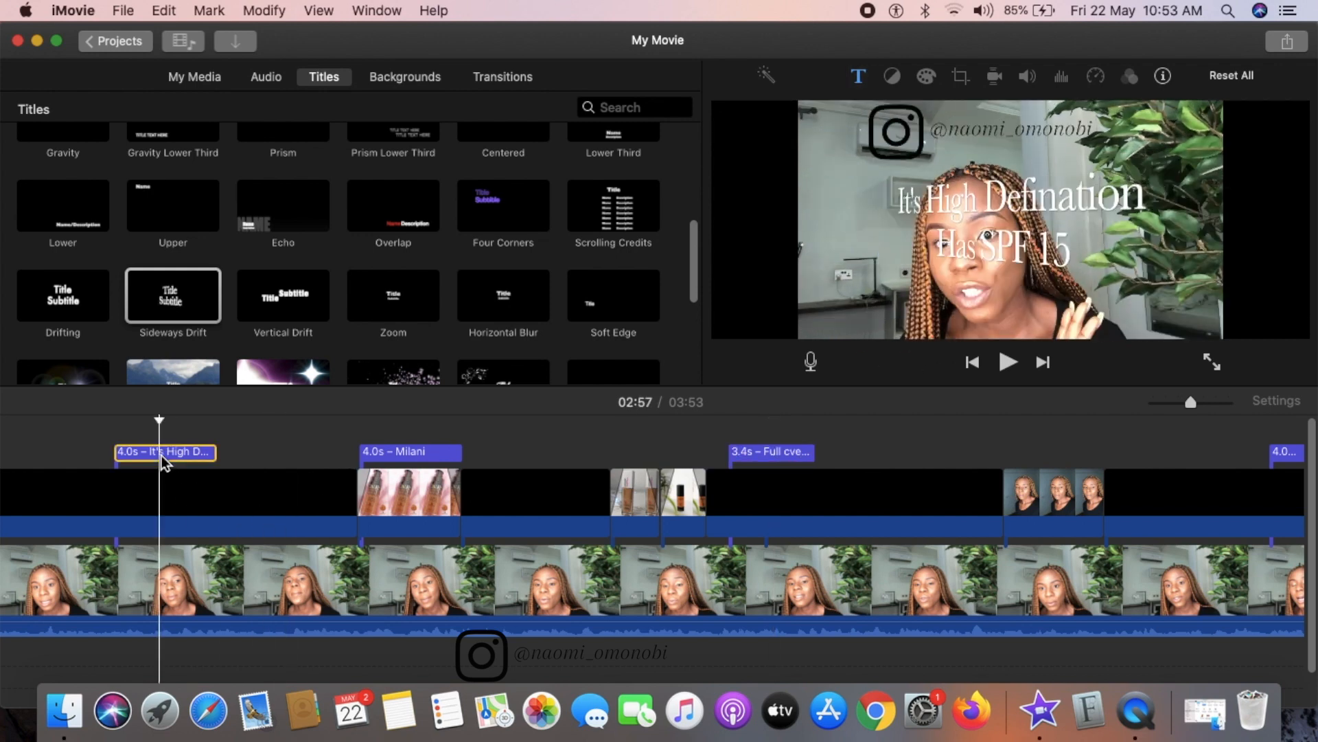
double_click(1003, 206)
click(1148, 114)
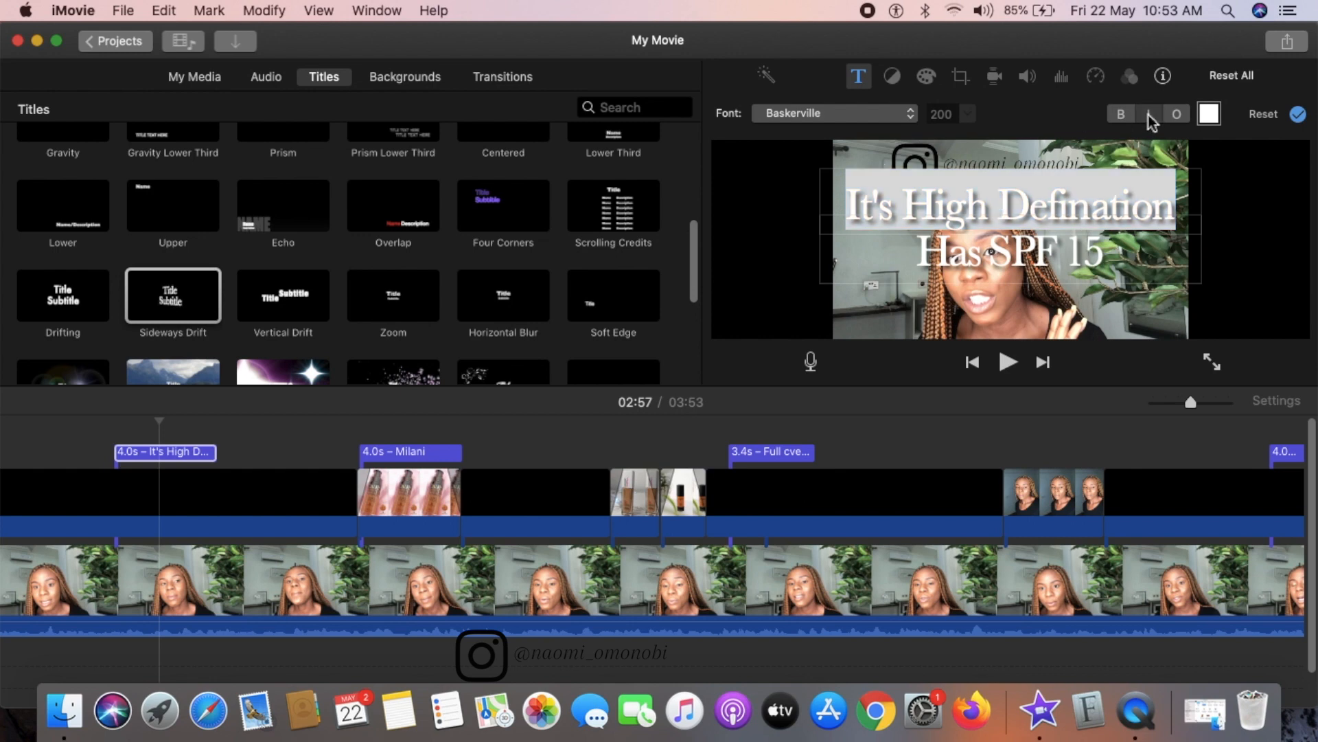
double_click(1021, 261)
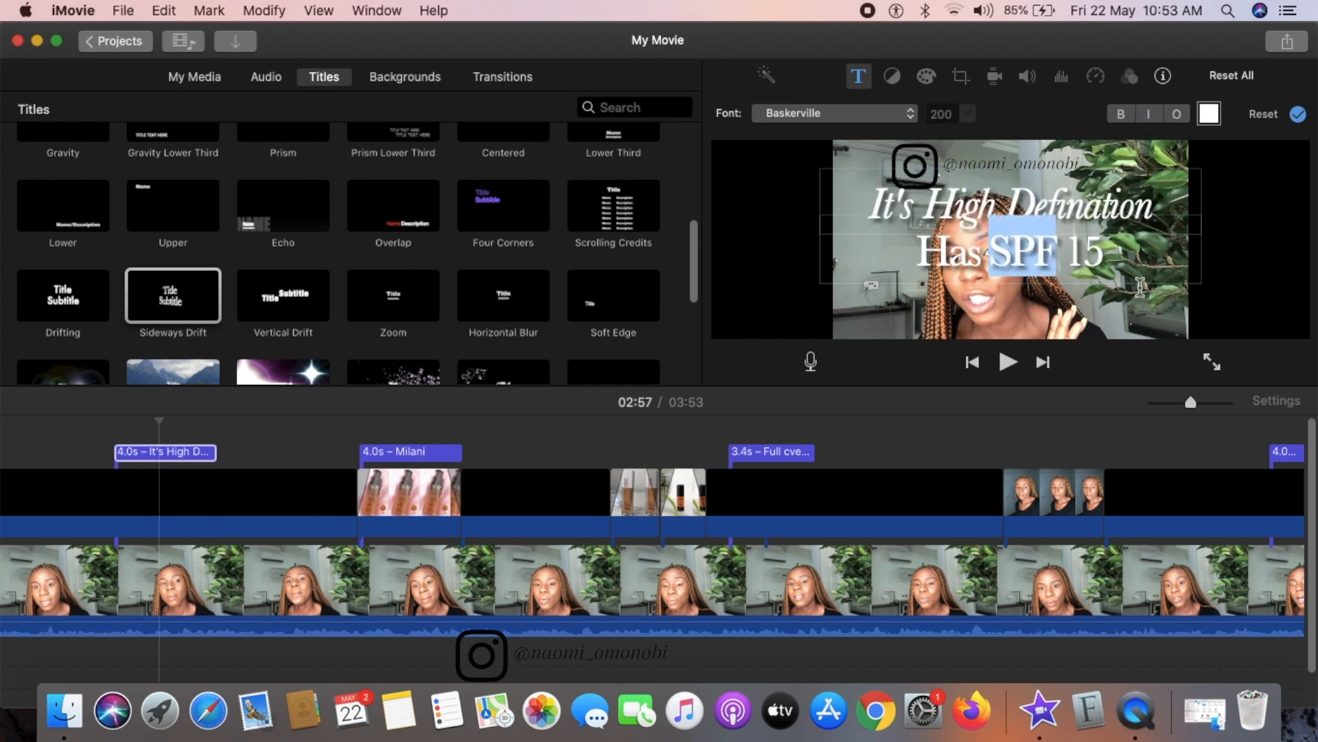
right_click(996, 275)
click(998, 275)
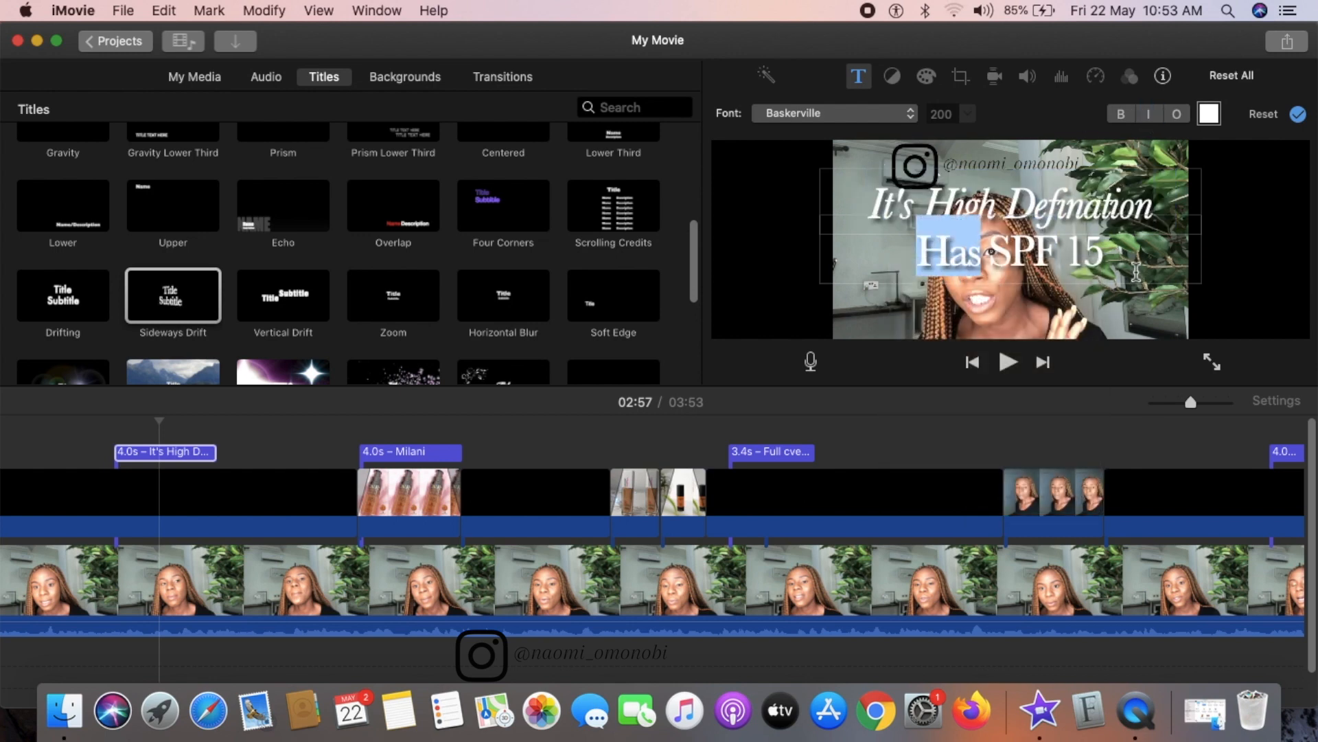
triple_click(998, 282)
click(1148, 114)
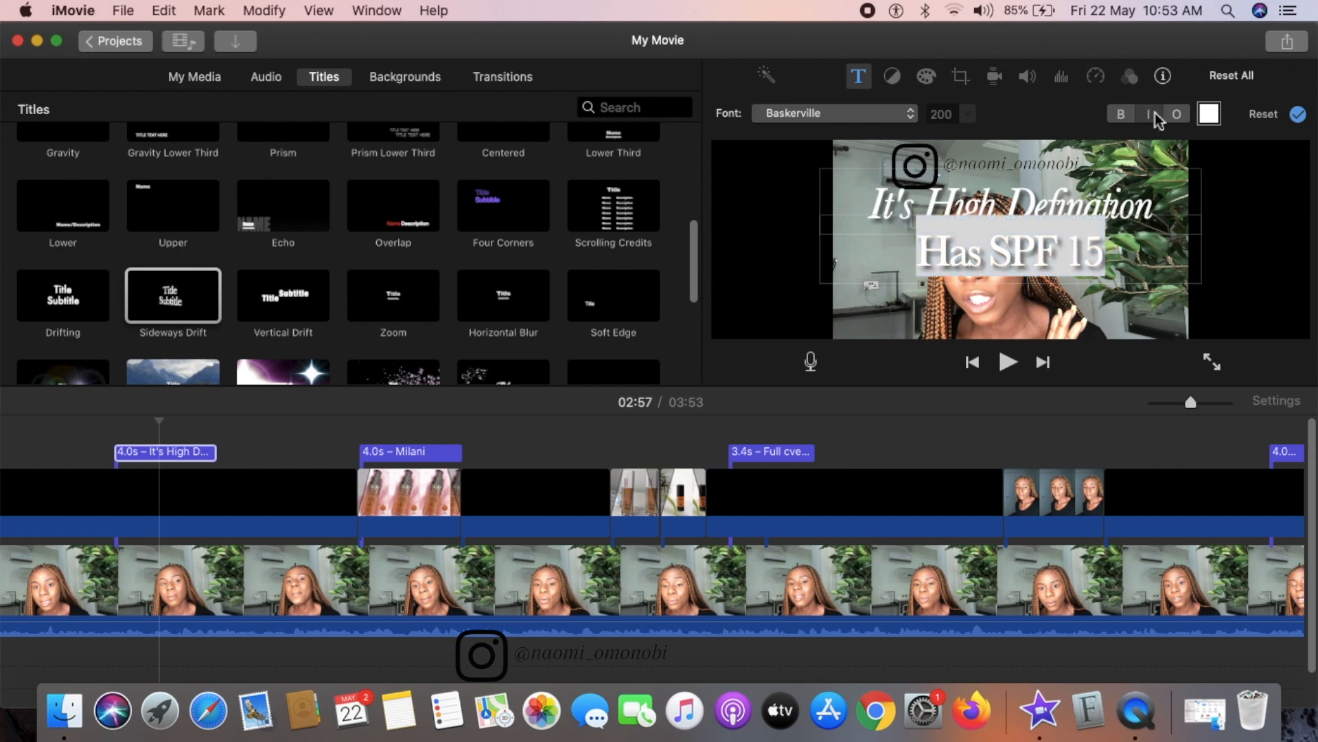
click(1298, 114)
- Make the "Please leave a comment below the description box." title at 03:41 italic
scroll(958, 430, right, 5)
click(1096, 451)
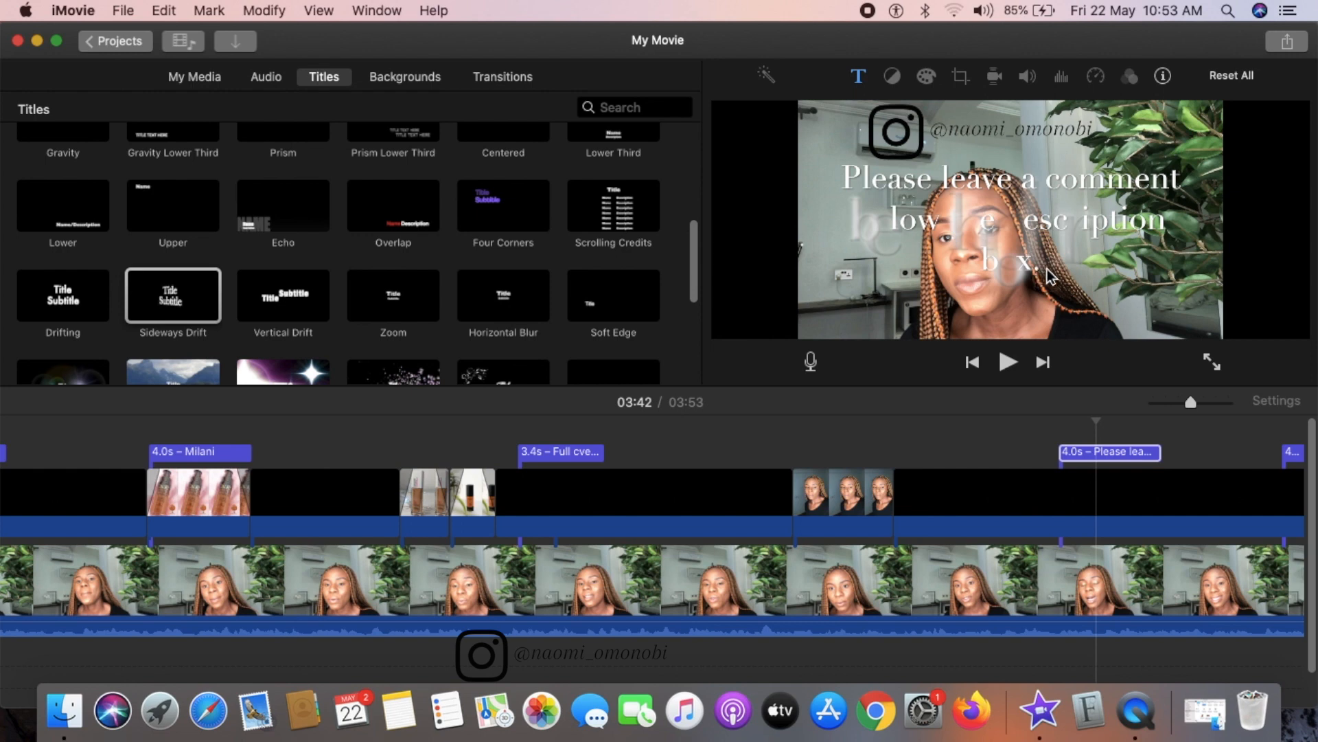
click(1077, 453)
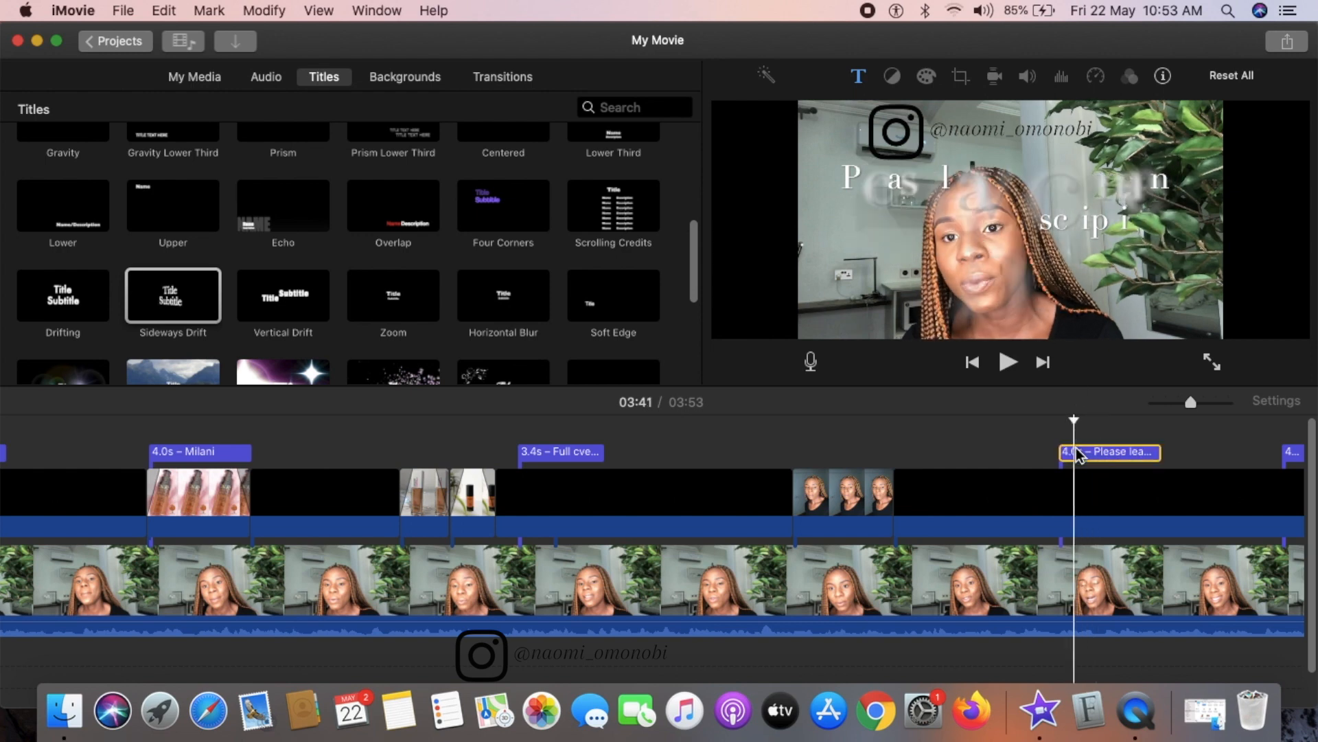
double_click(1077, 453)
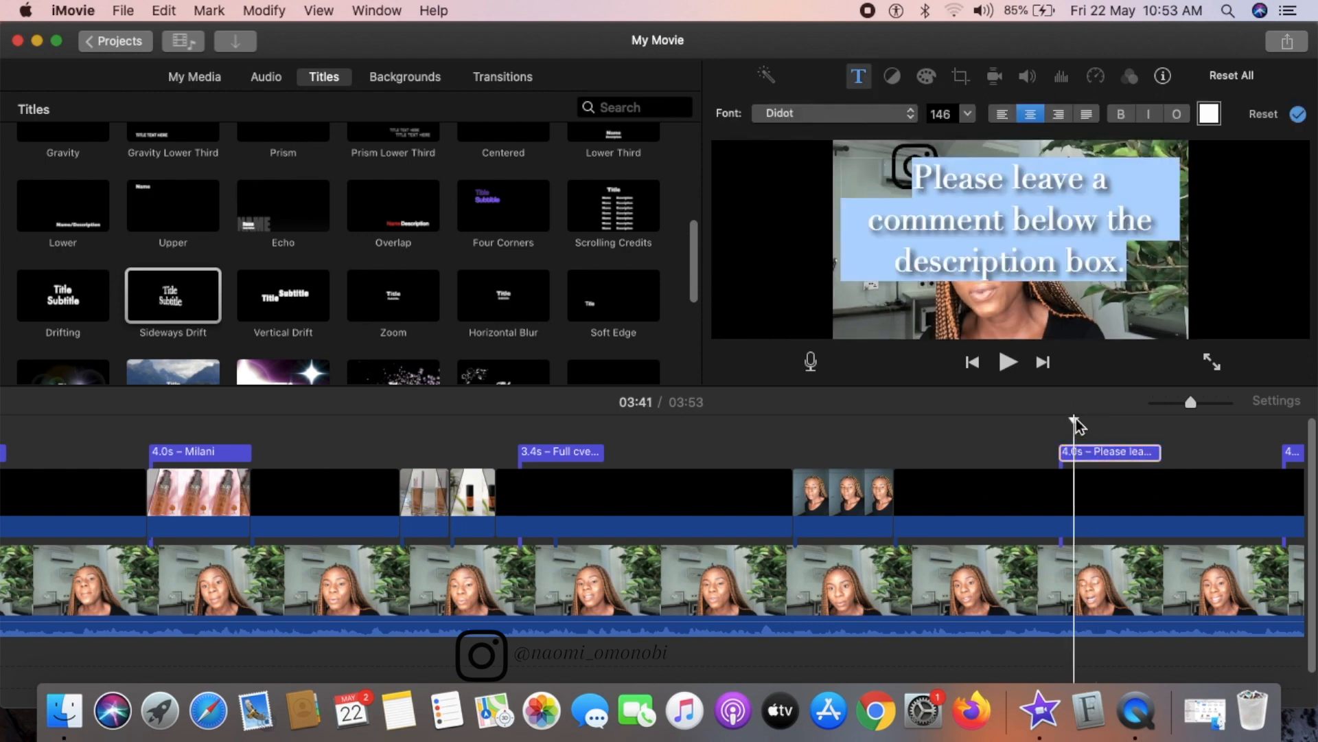
click(1151, 116)
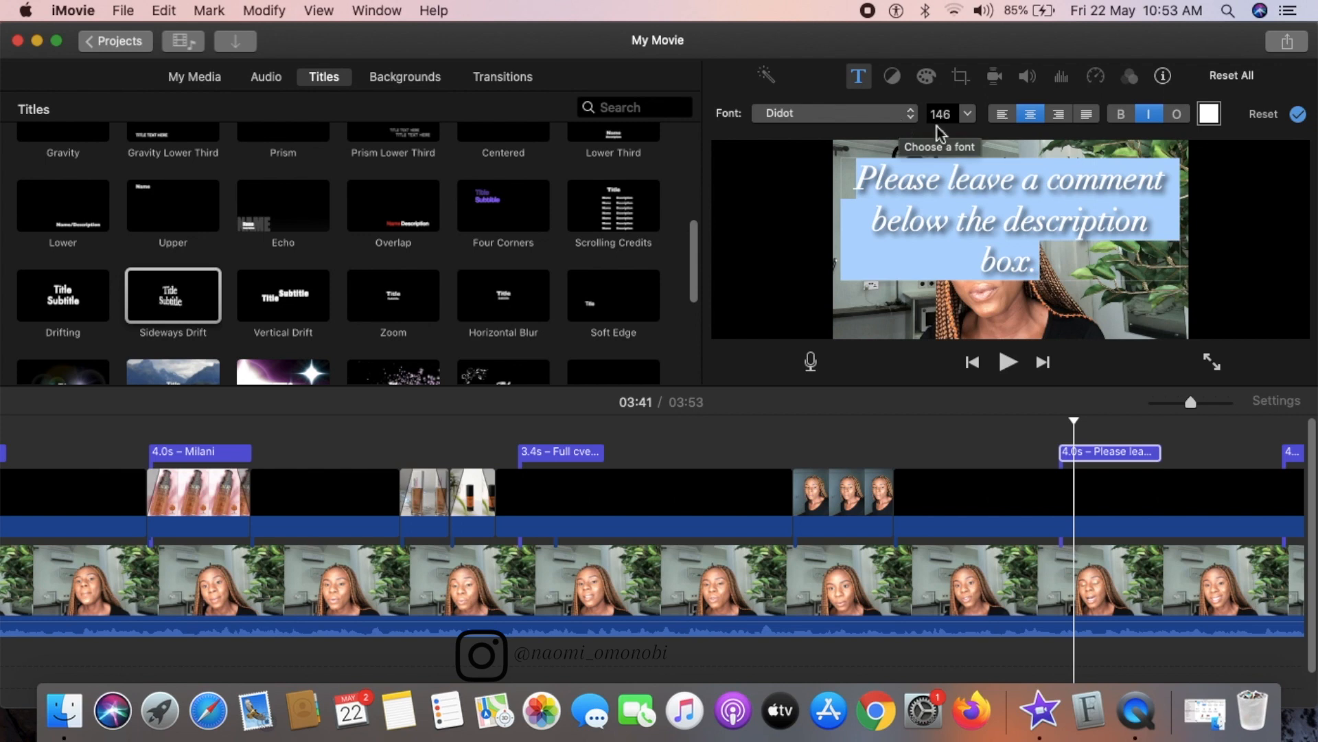
- Try the font and size options on the "Please leave a comment below the description box." title, choosing size 146
click(912, 120)
click(914, 121)
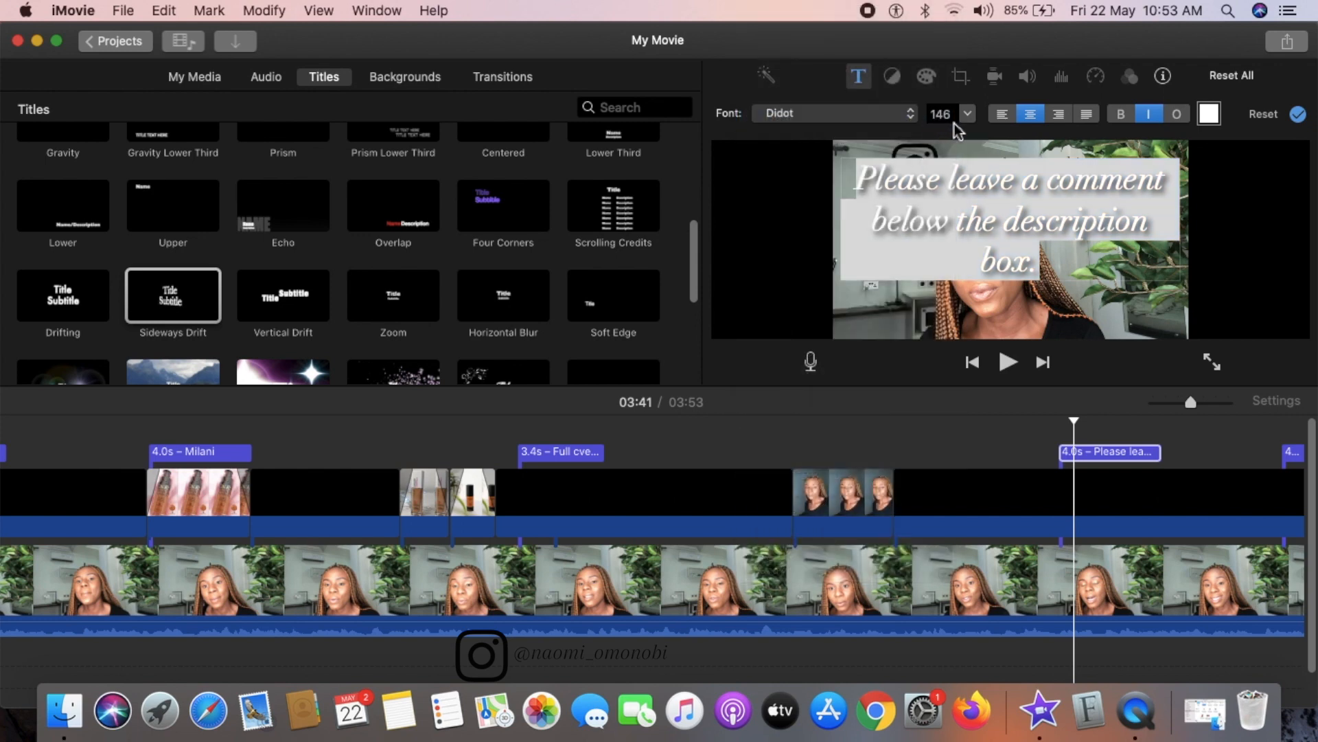
click(970, 120)
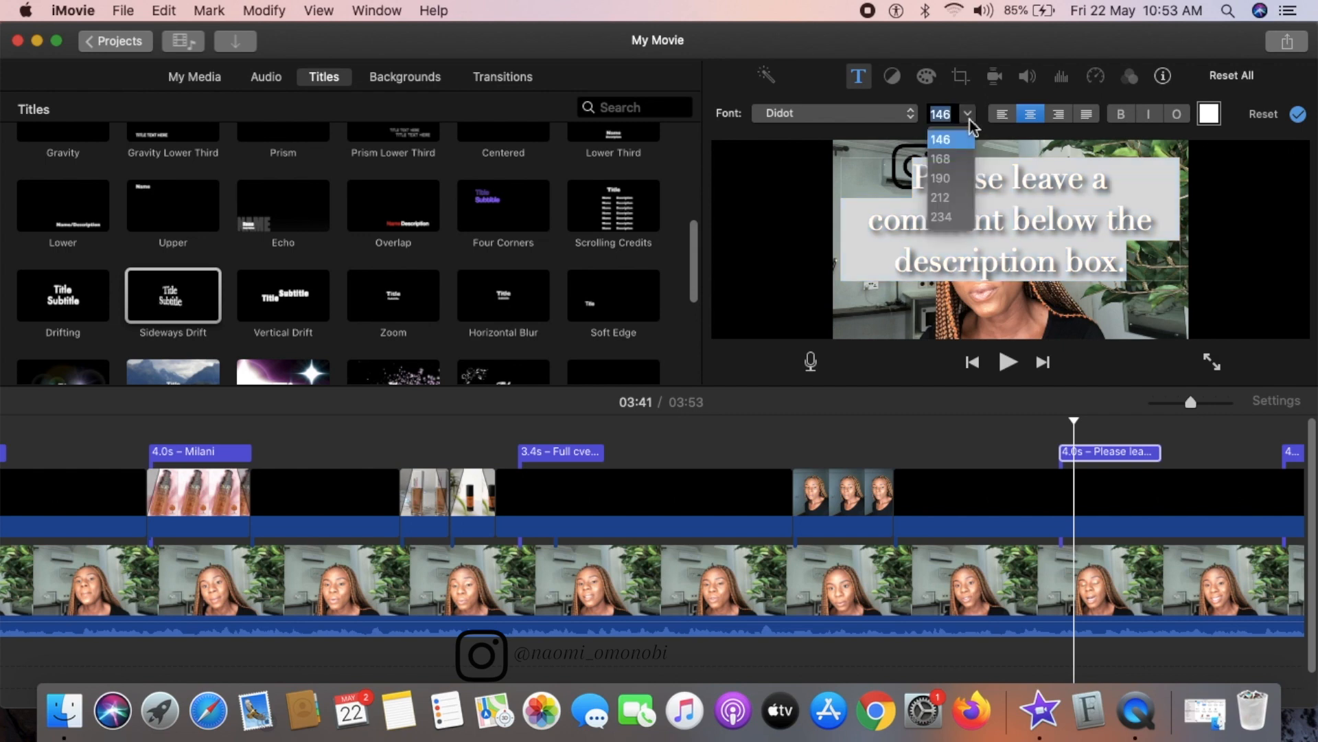
click(965, 142)
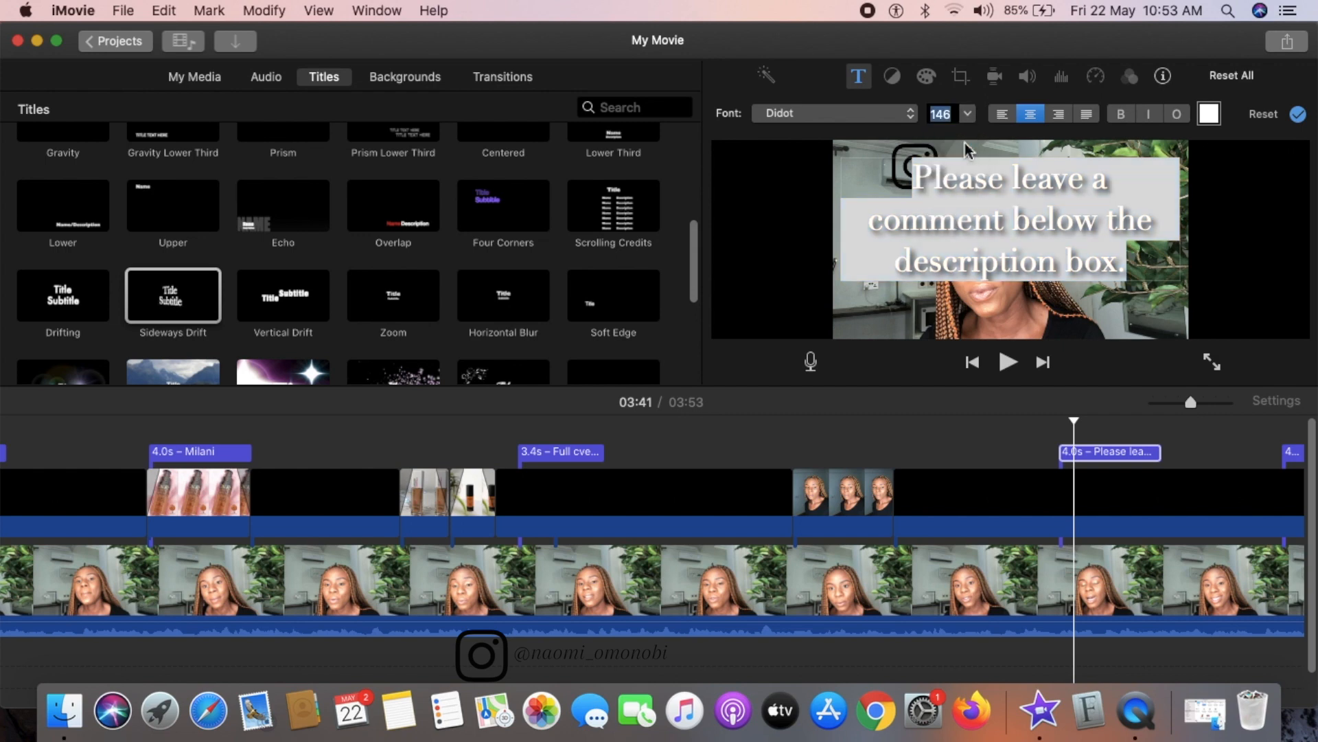
- Try left, right and justified alignment on the title at 03:41 and return it to centre alignment
click(1003, 116)
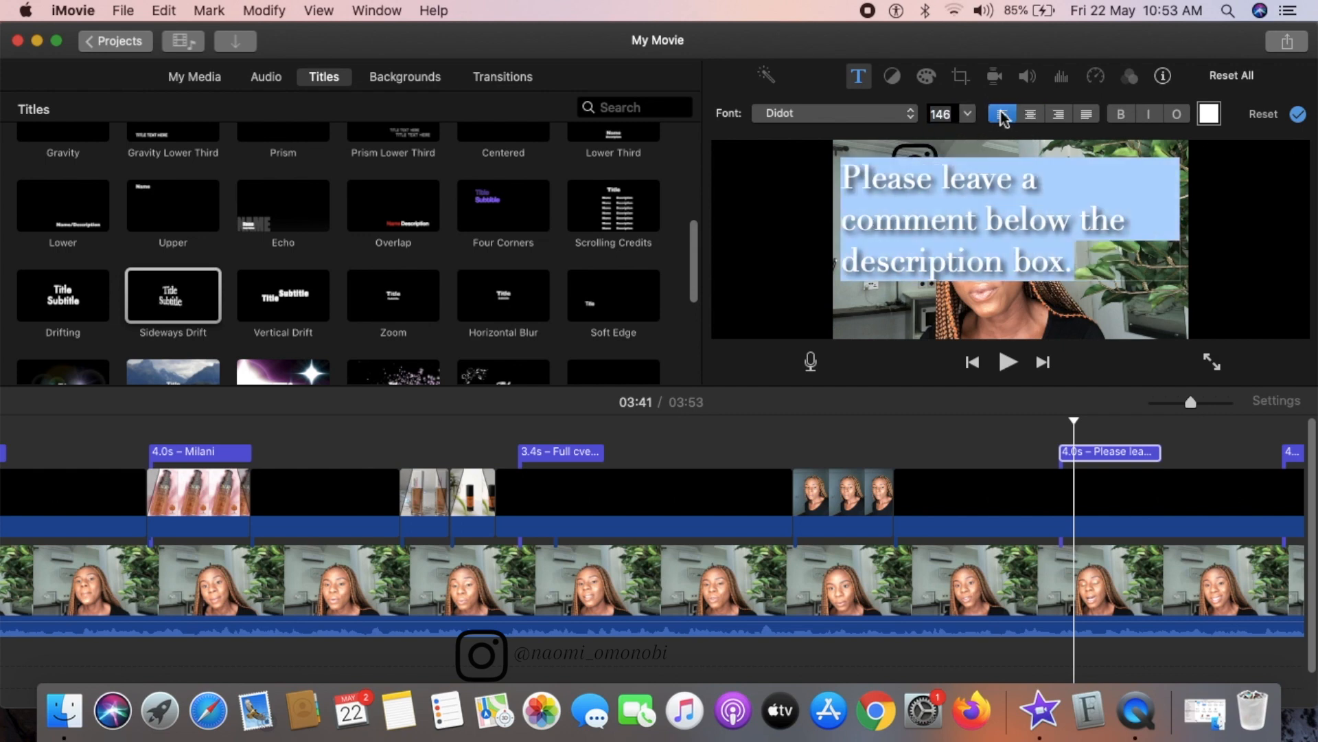
click(1030, 115)
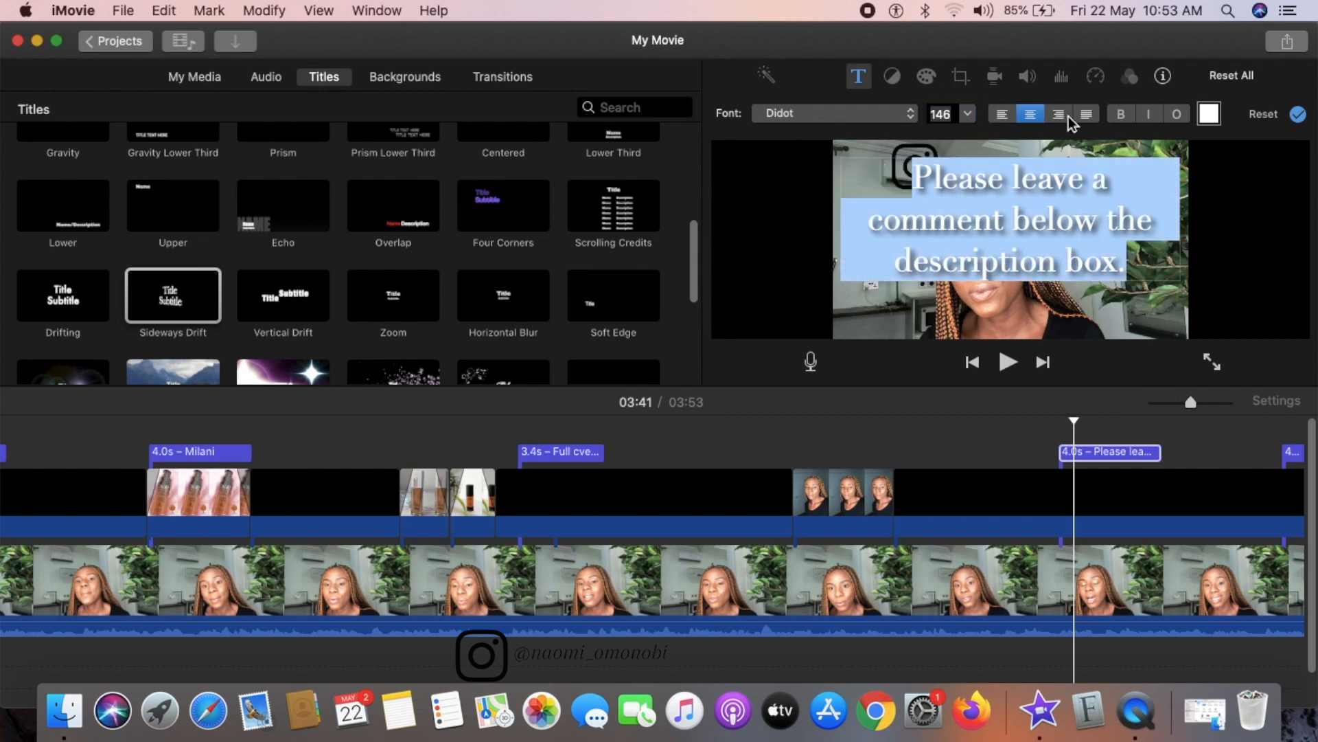
click(1067, 115)
click(1086, 116)
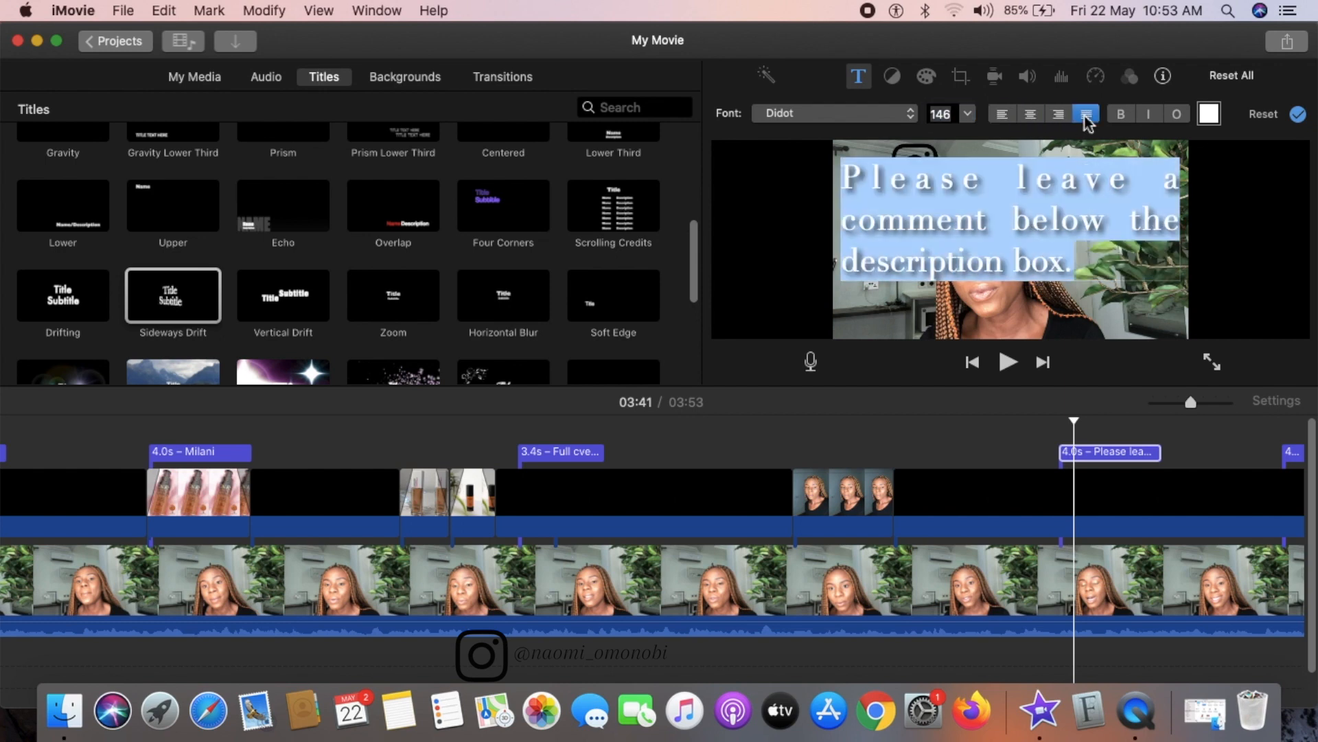
click(1003, 115)
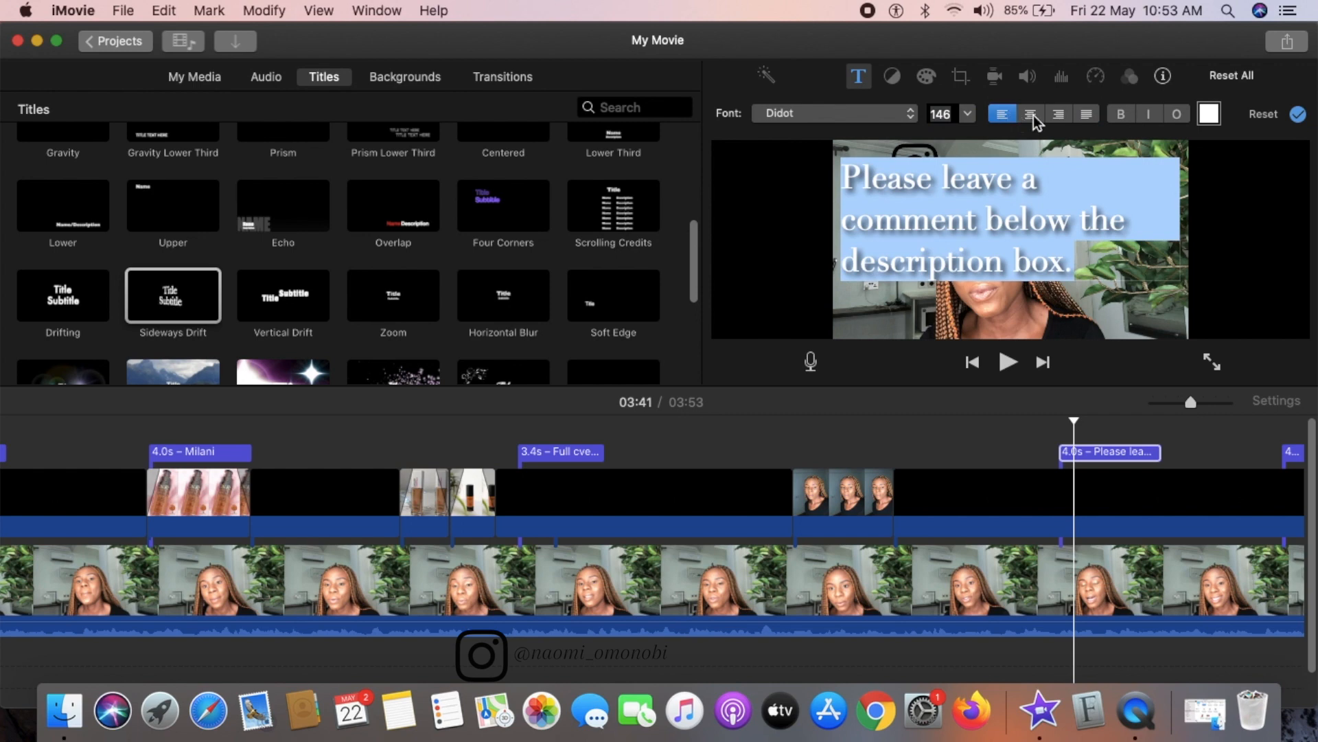
click(1031, 115)
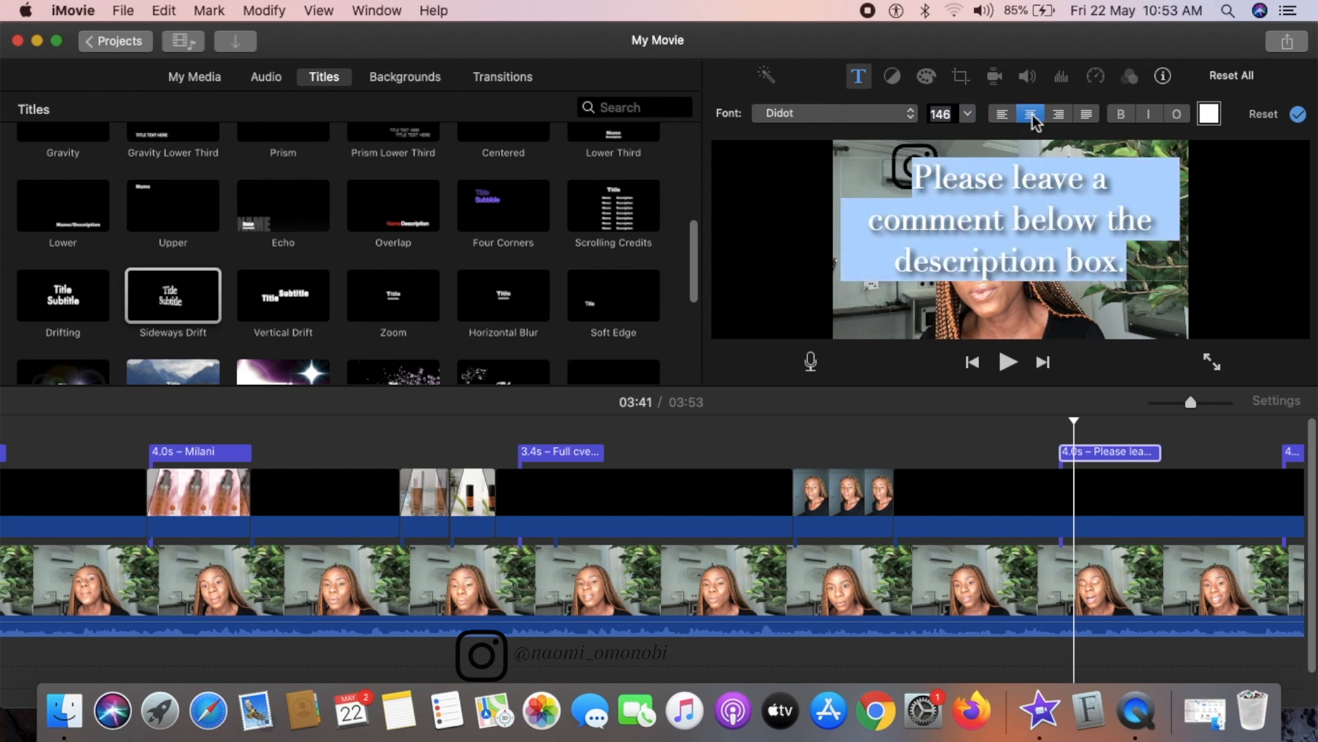
- Italicize the "Please leave a comment below the description box." title at 03:41 and apply the edit
click(1157, 114)
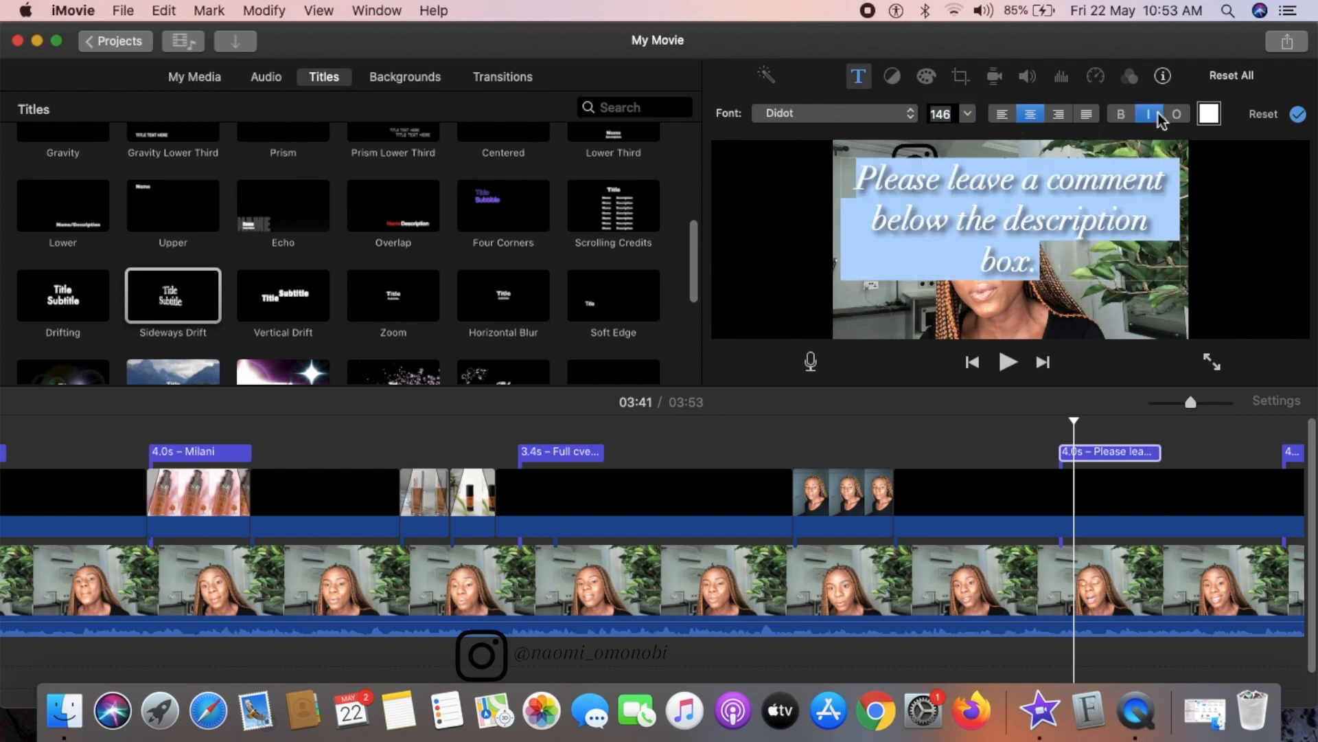
click(1299, 116)
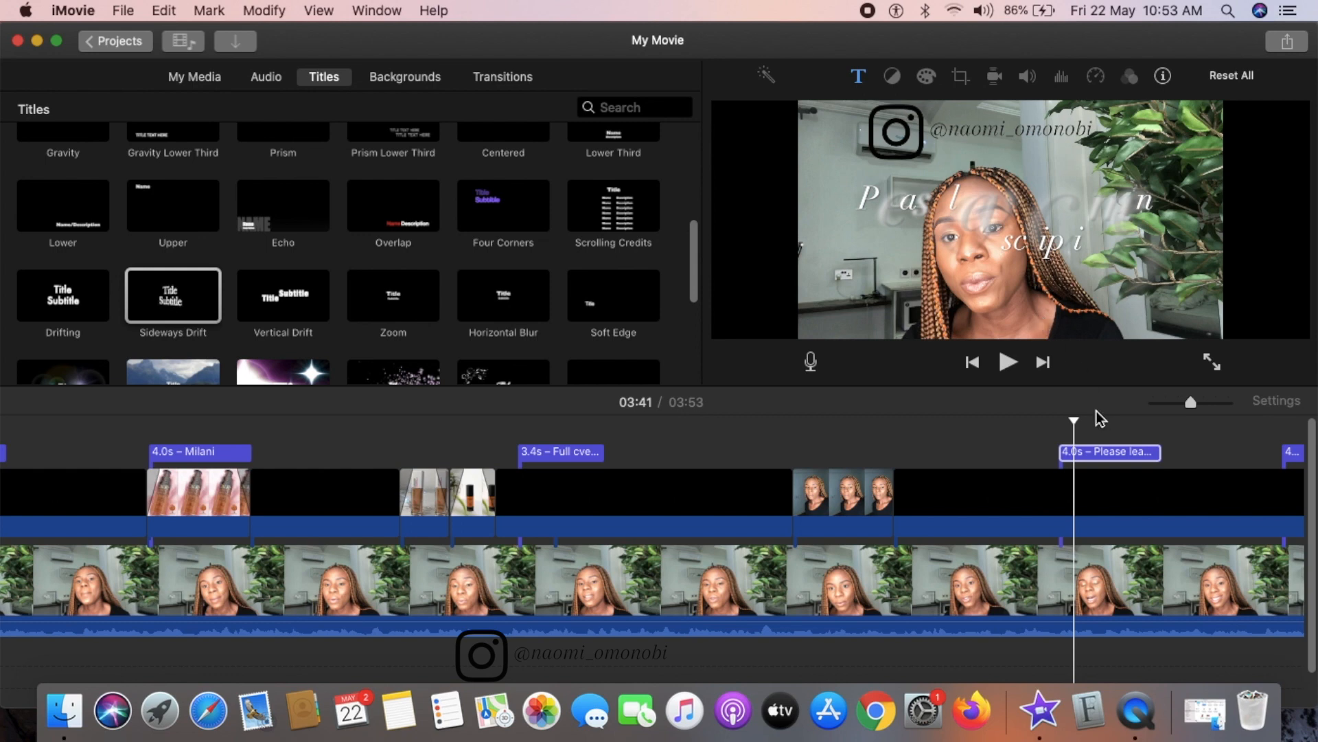
- Make the "Matte" title at 02:50 italic and apply the edit
scroll(1206, 498, right, 5)
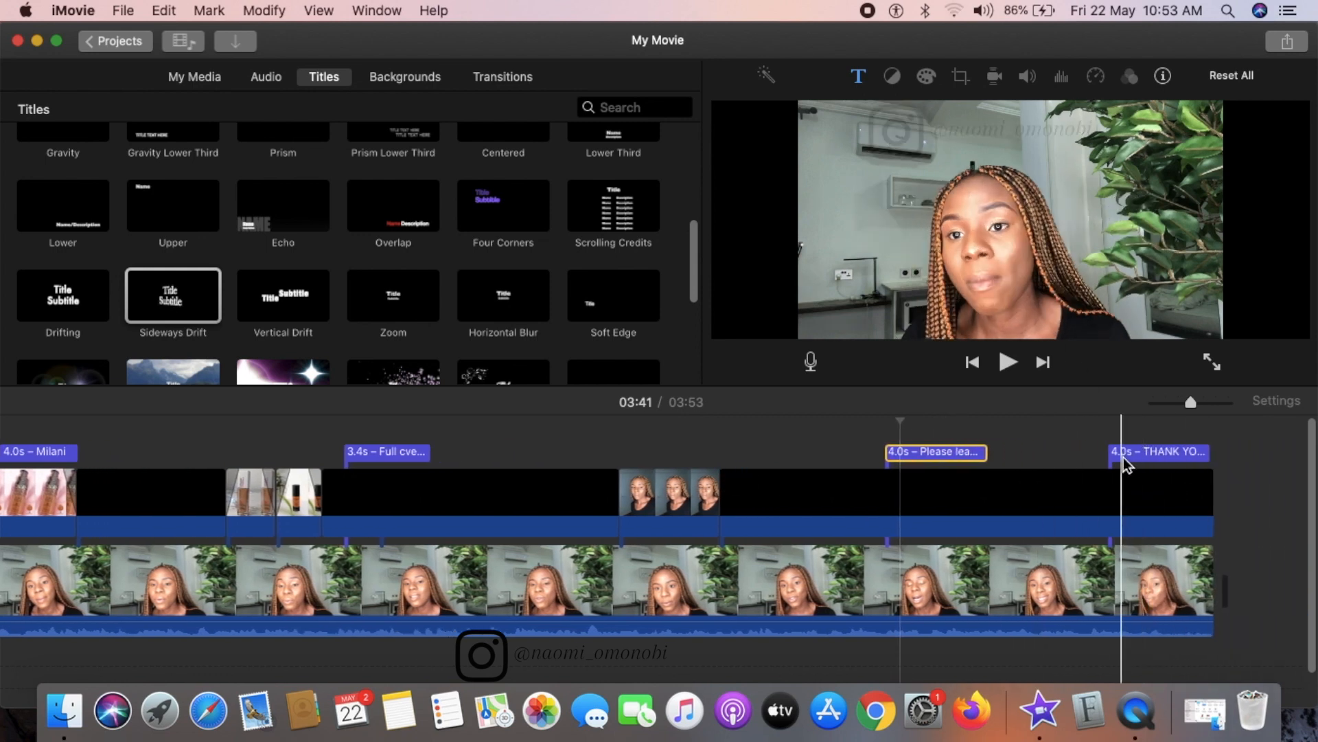
scroll(824, 520, left, 20)
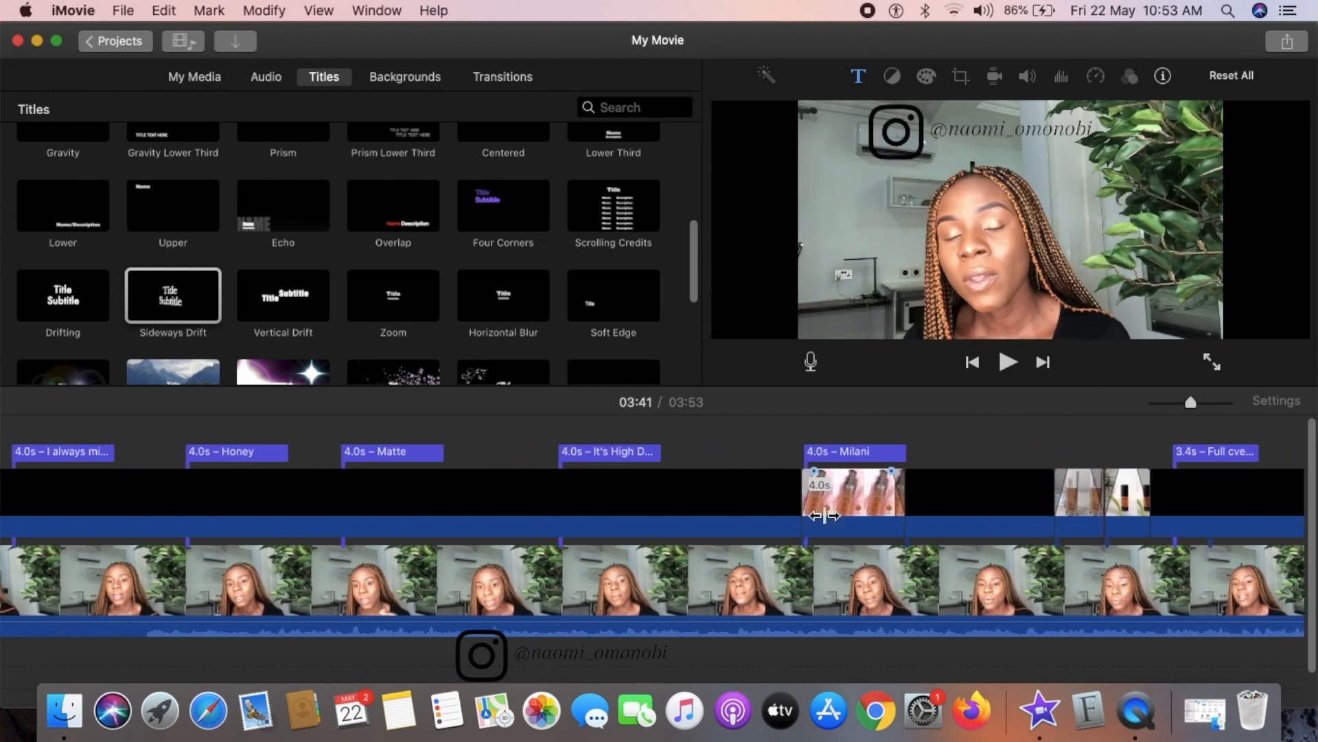
click(420, 480)
click(649, 455)
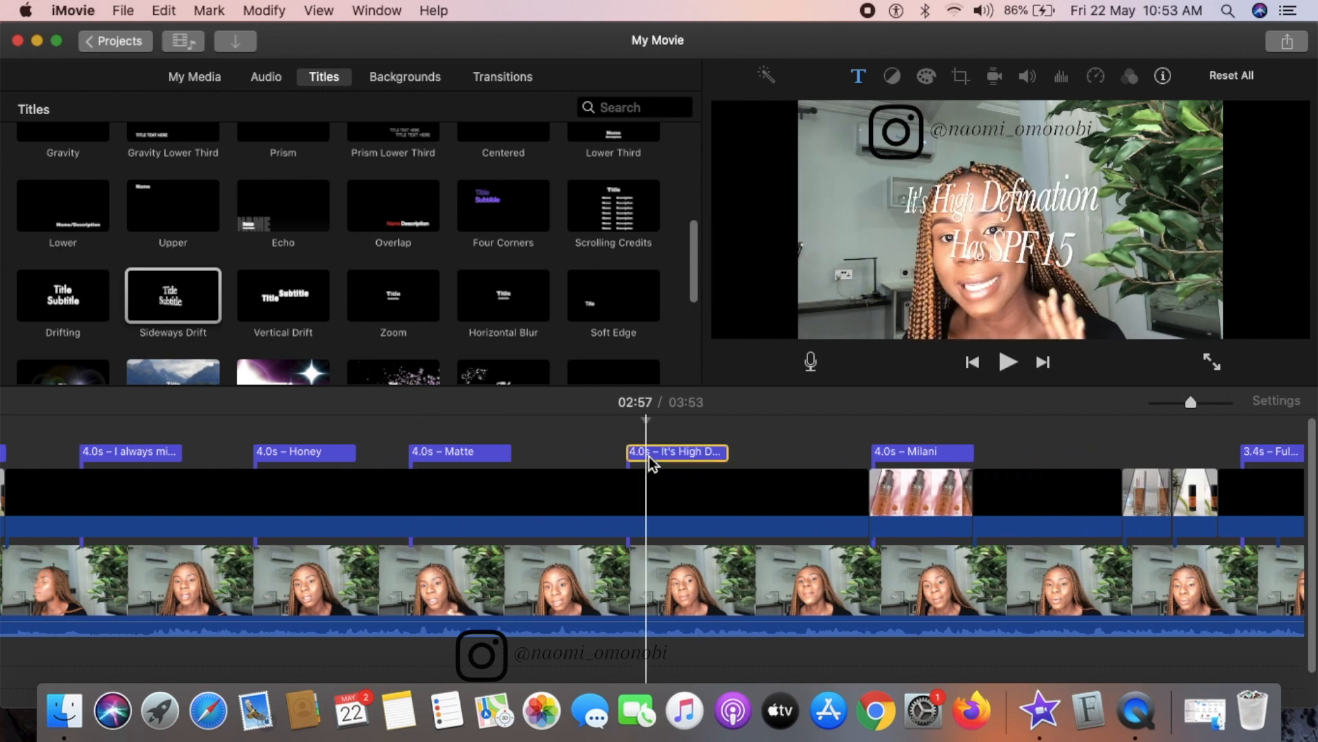
click(496, 456)
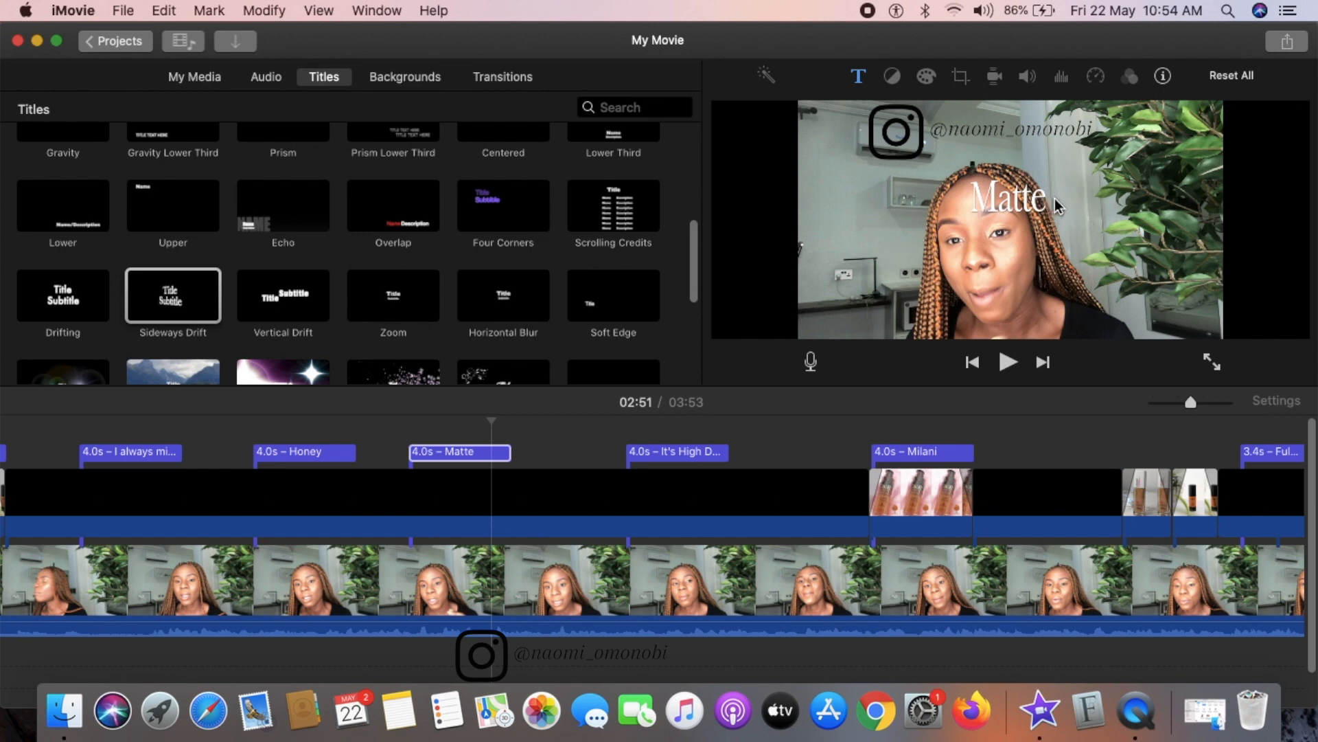
double_click(1010, 200)
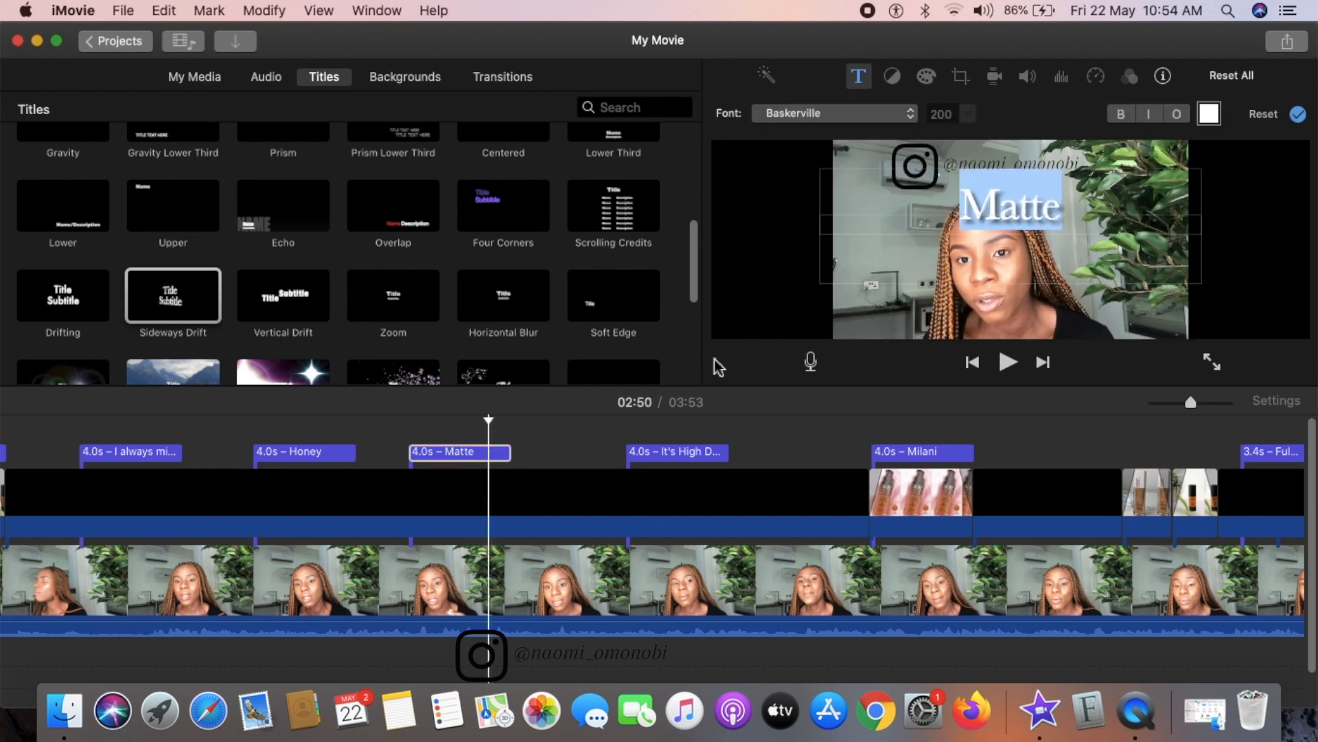
click(1150, 114)
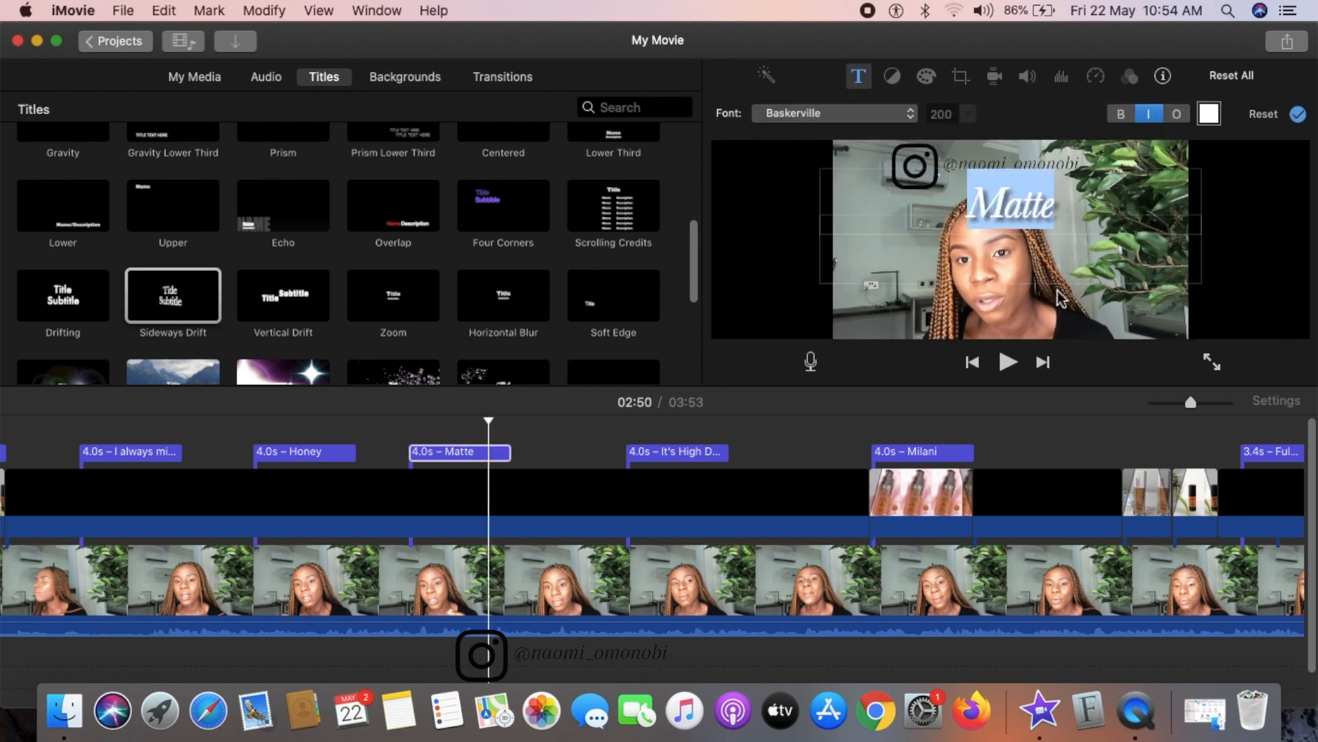
click(1298, 115)
- Make the "Honey" title at 02:44 italic and apply the edit
click(315, 451)
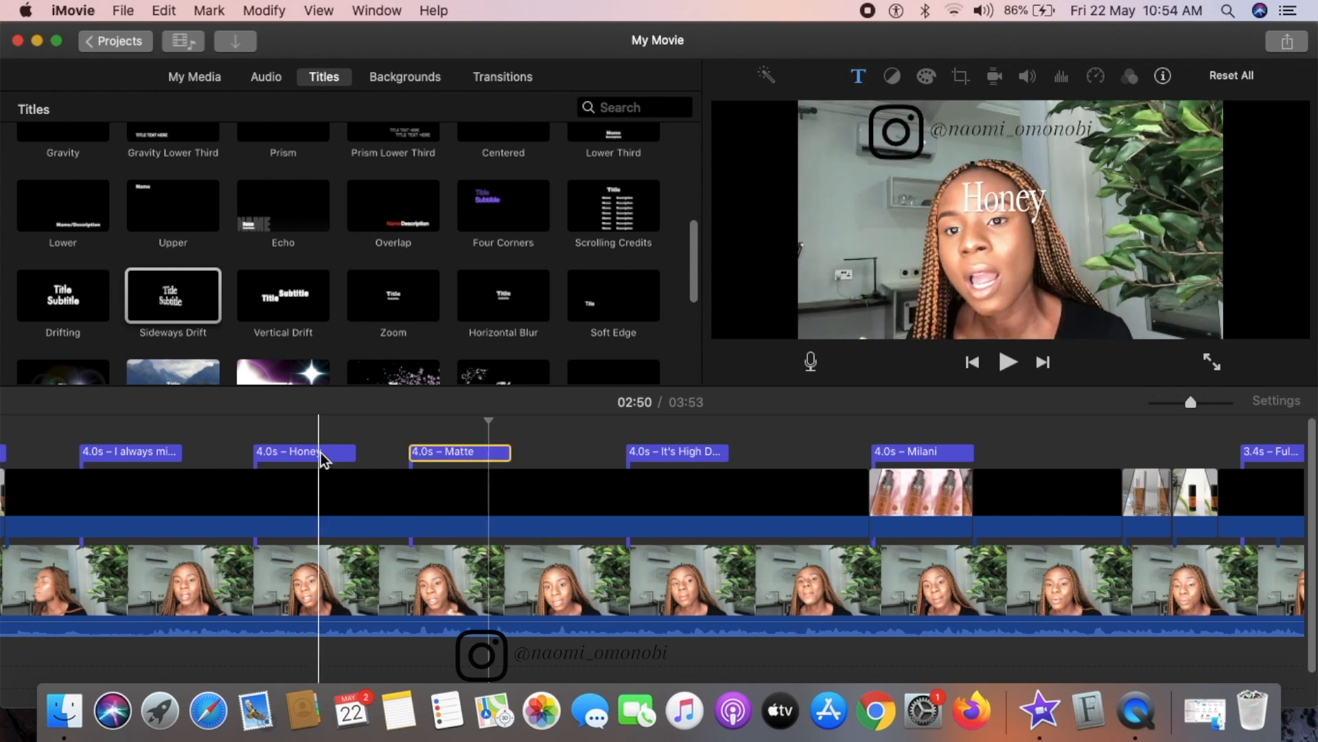
double_click(1022, 205)
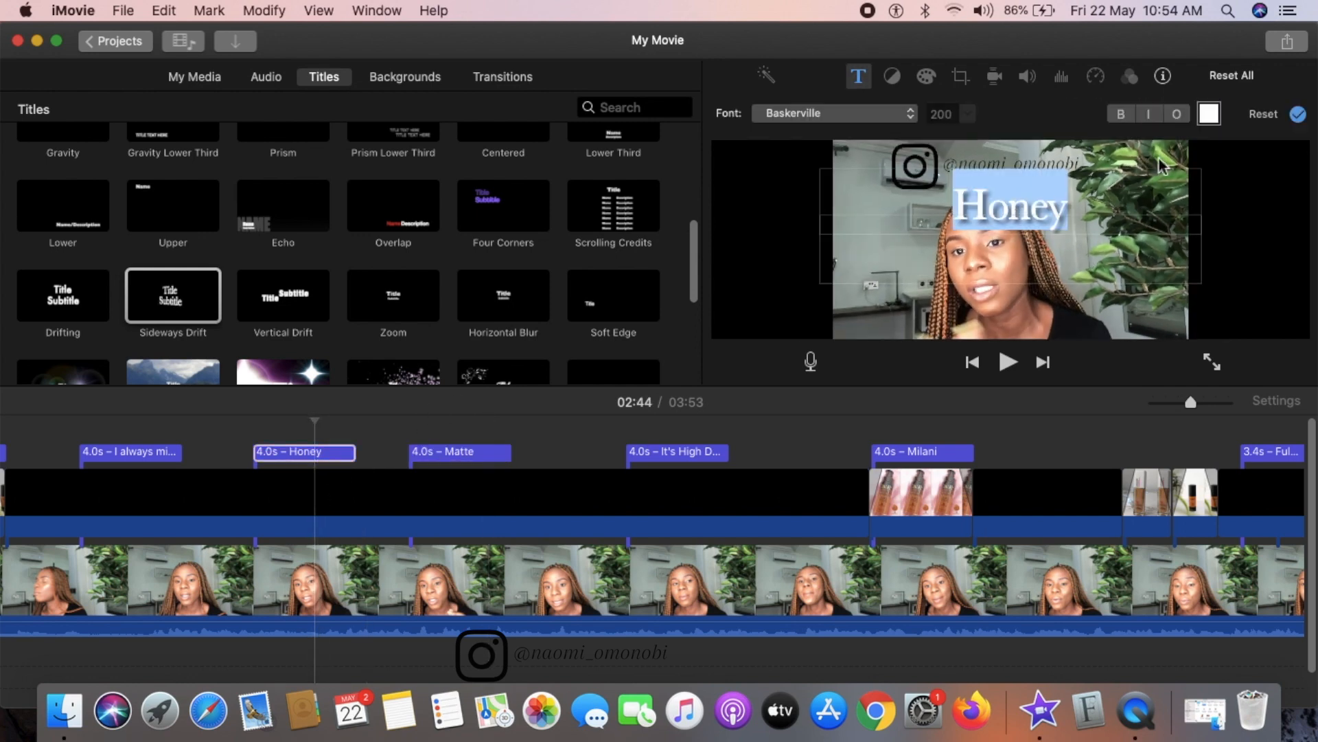
click(1141, 118)
click(1298, 115)
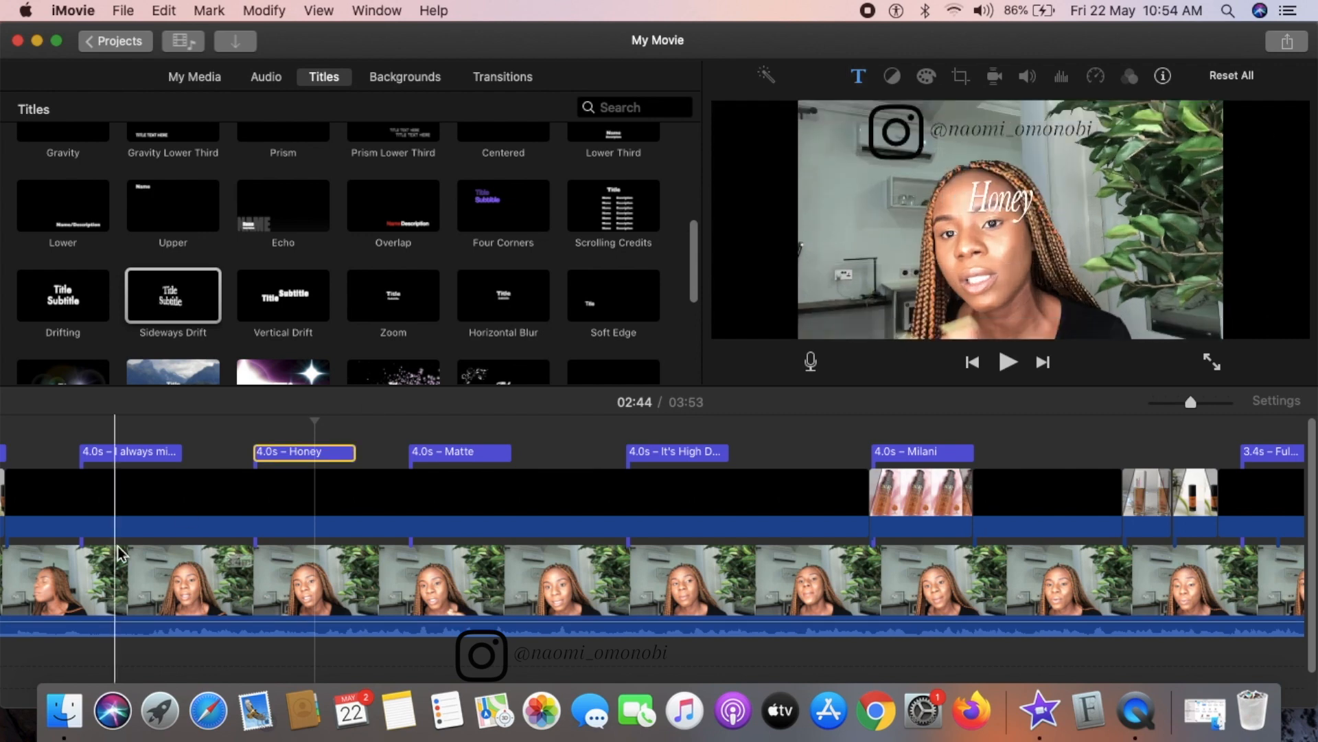
- Make both lines of the "I always mistake them / for Zikel (another good brand)" title at 02:38 italic
click(162, 455)
double_click(161, 458)
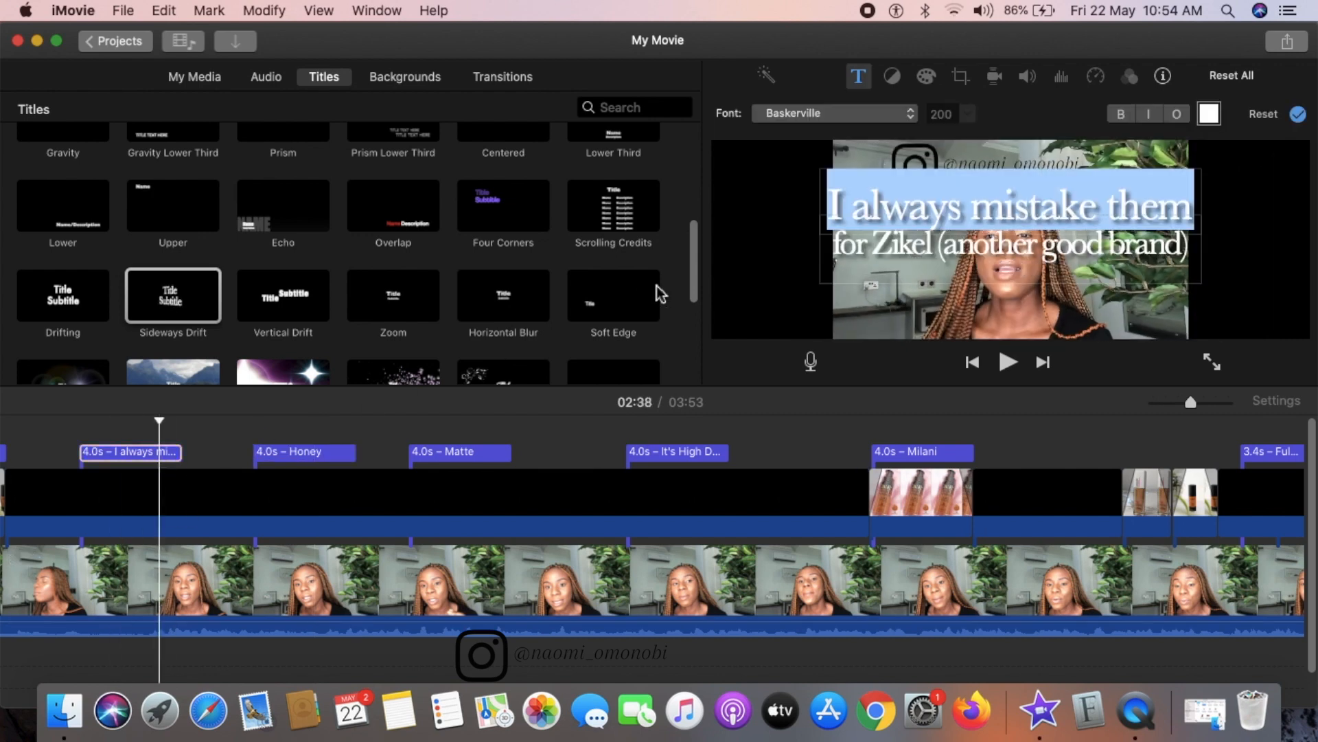
drag(1186, 241, 831, 245)
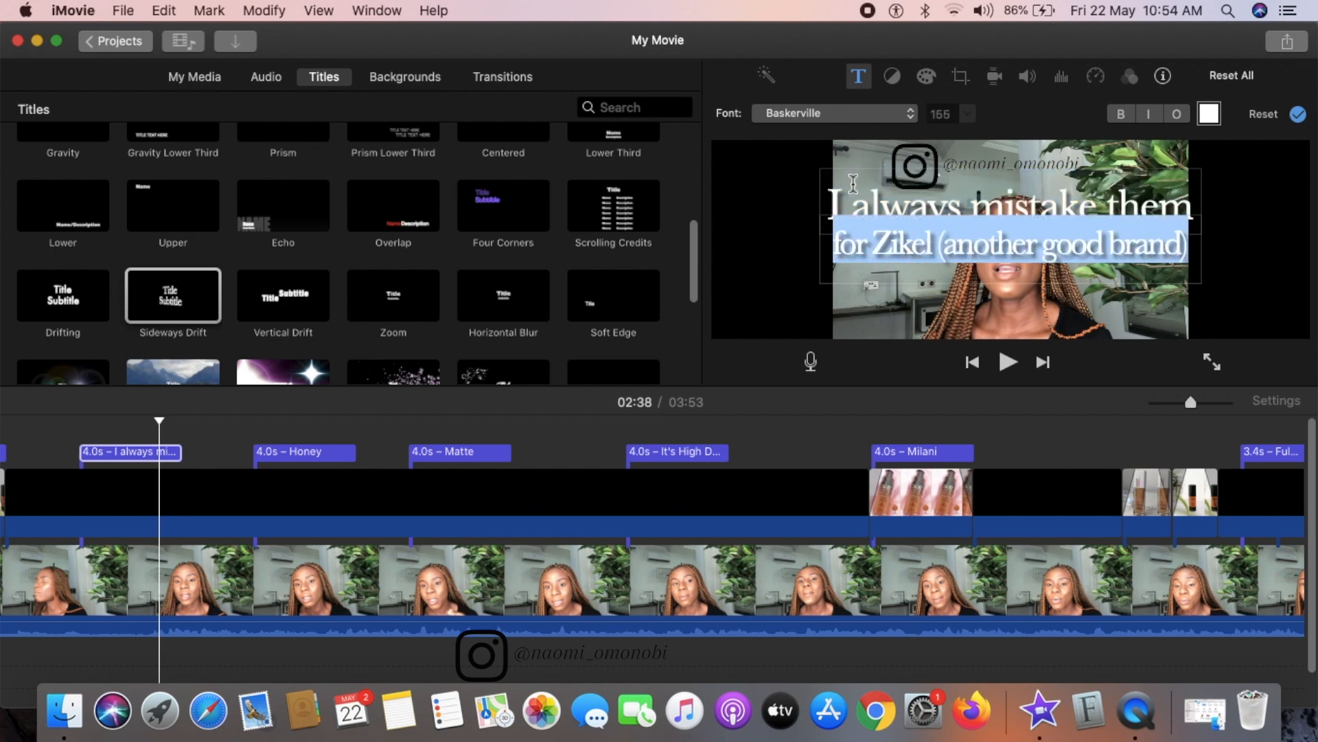
click(1148, 114)
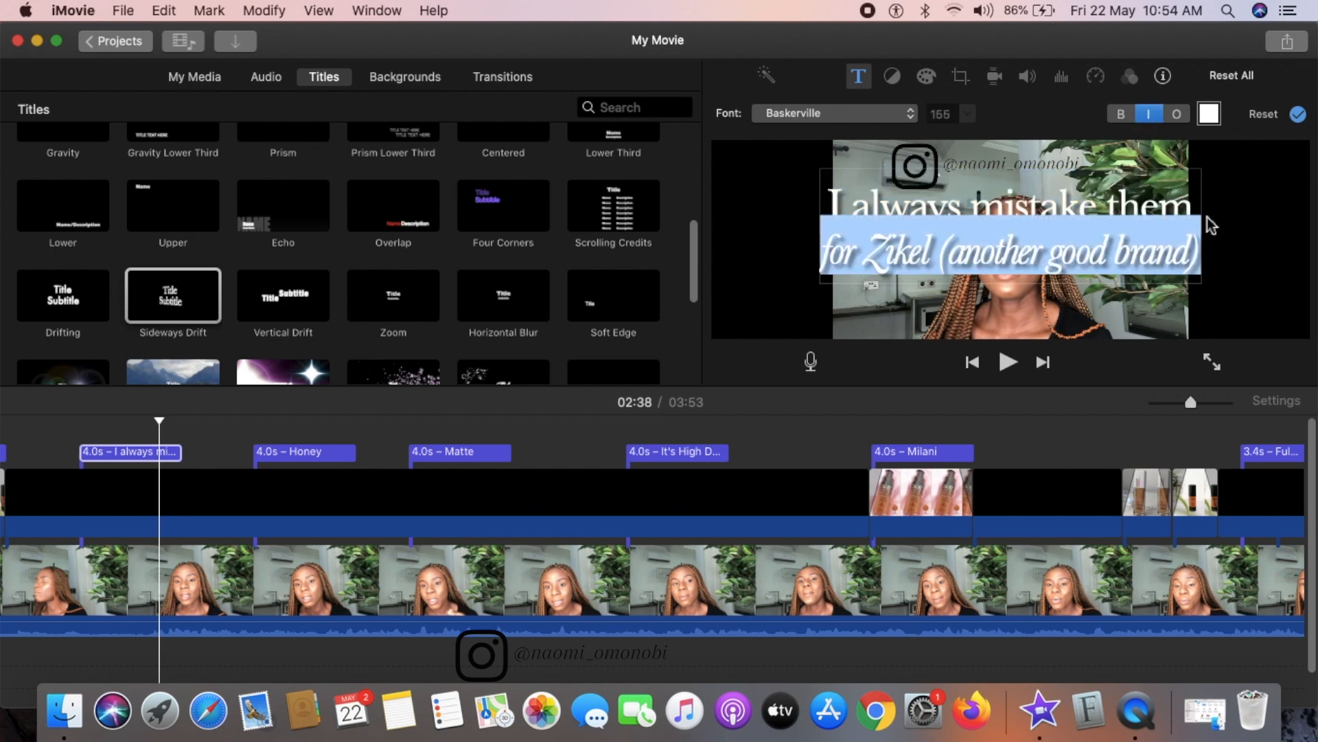
click(1179, 211)
drag(1182, 217, 801, 212)
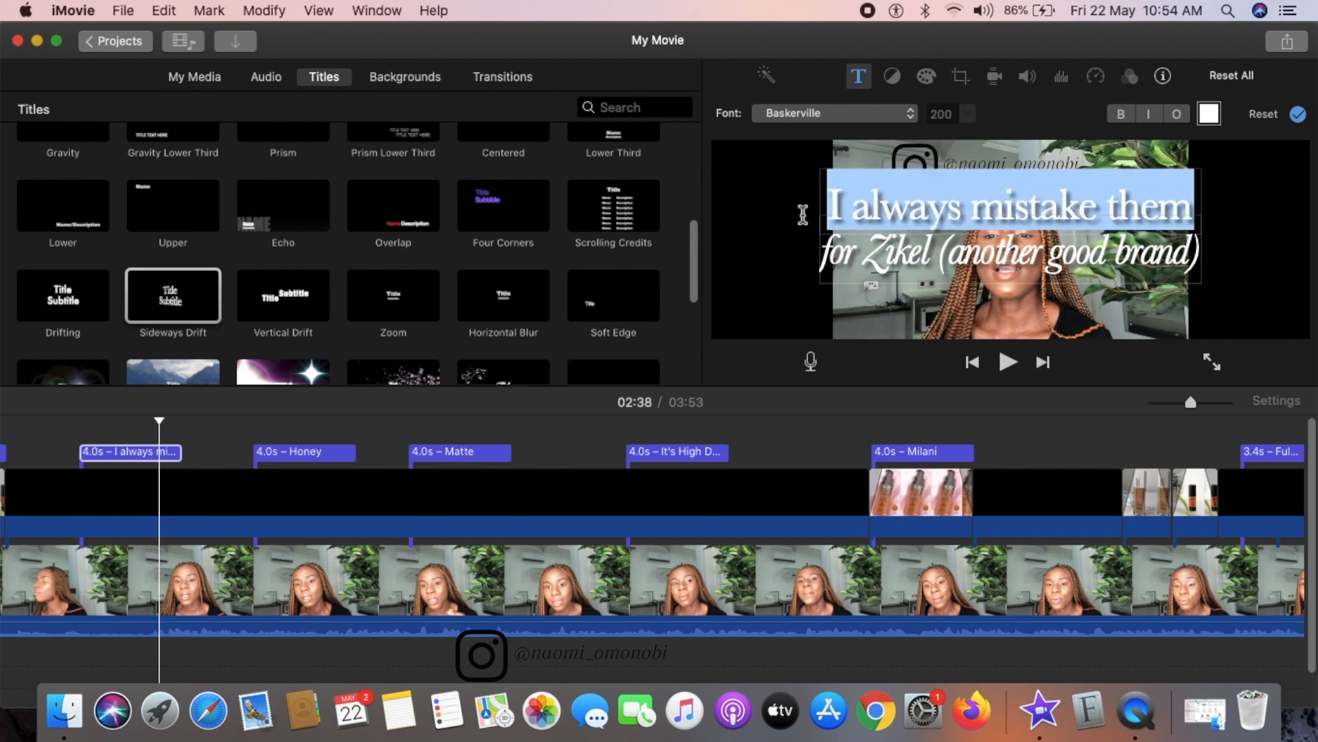
click(1149, 114)
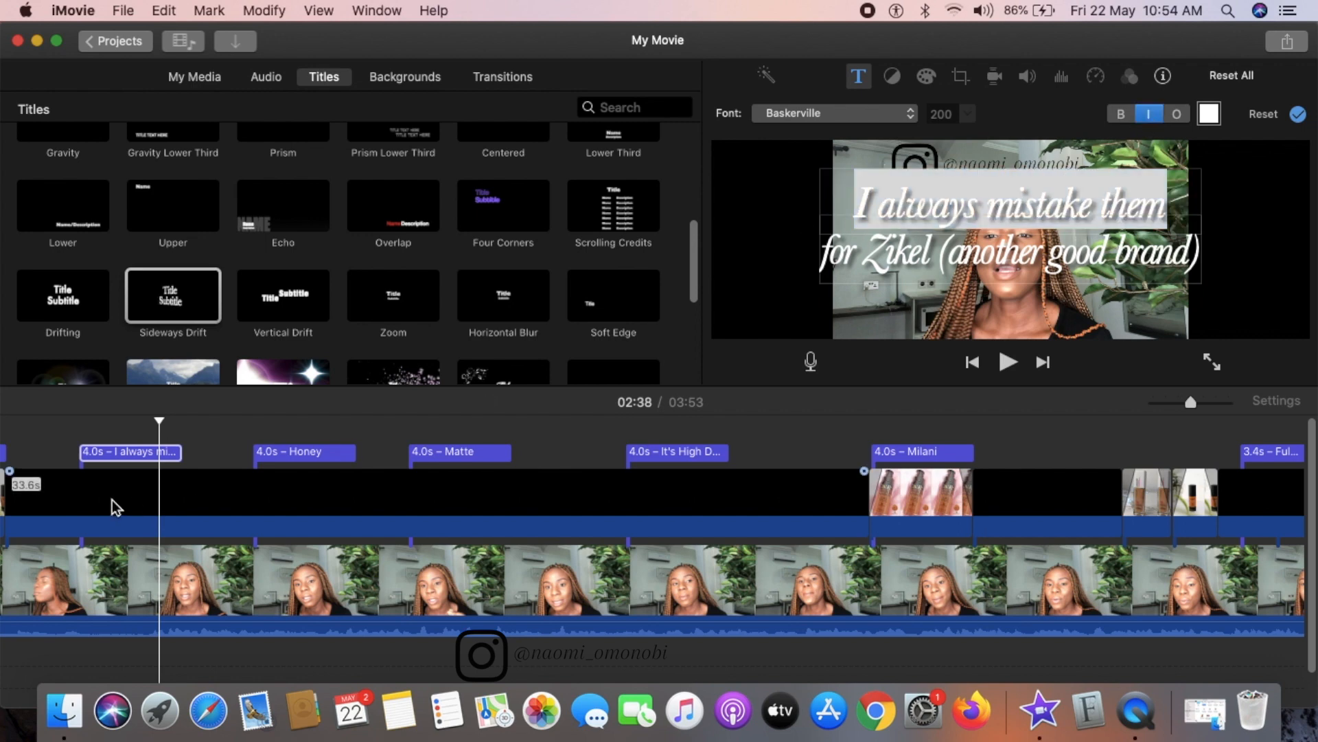
- Make both lines of the "Flawless / Ivy" title at 02:29 italic
scroll(112, 499, left, 5)
click(245, 460)
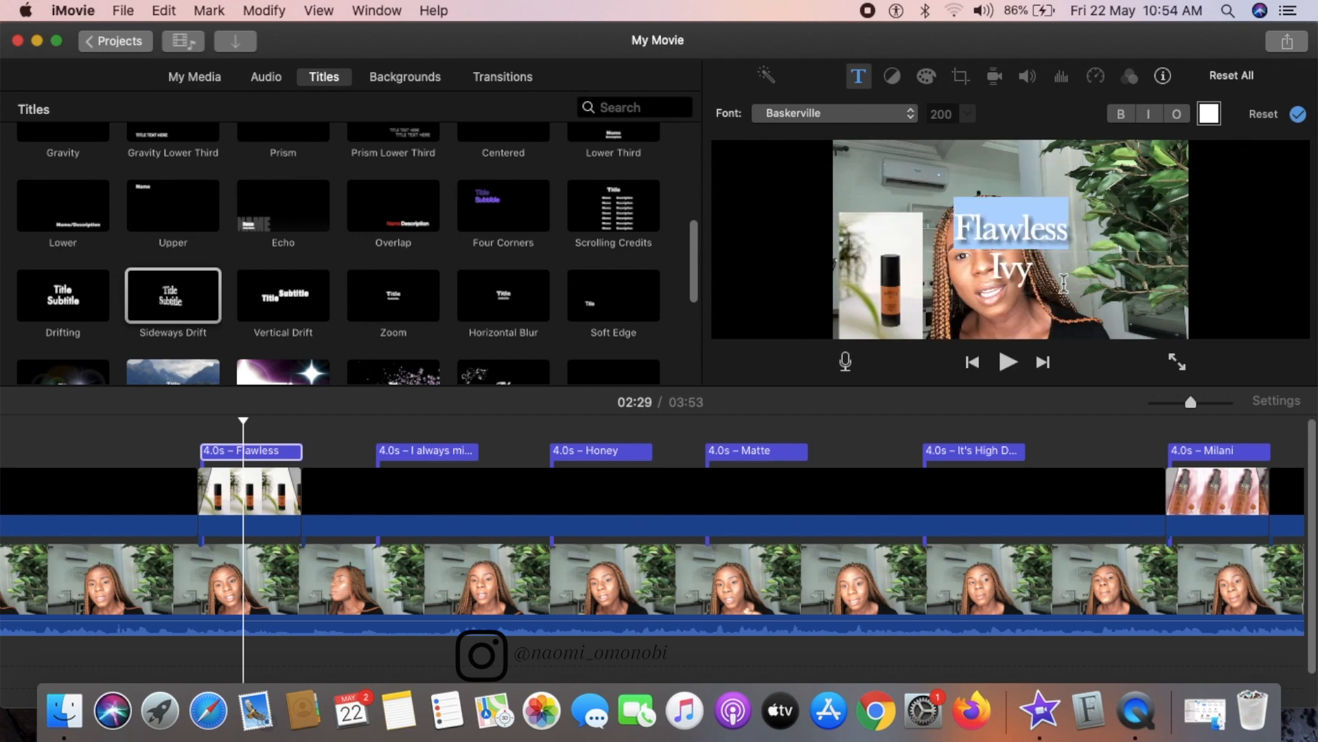
click(1149, 114)
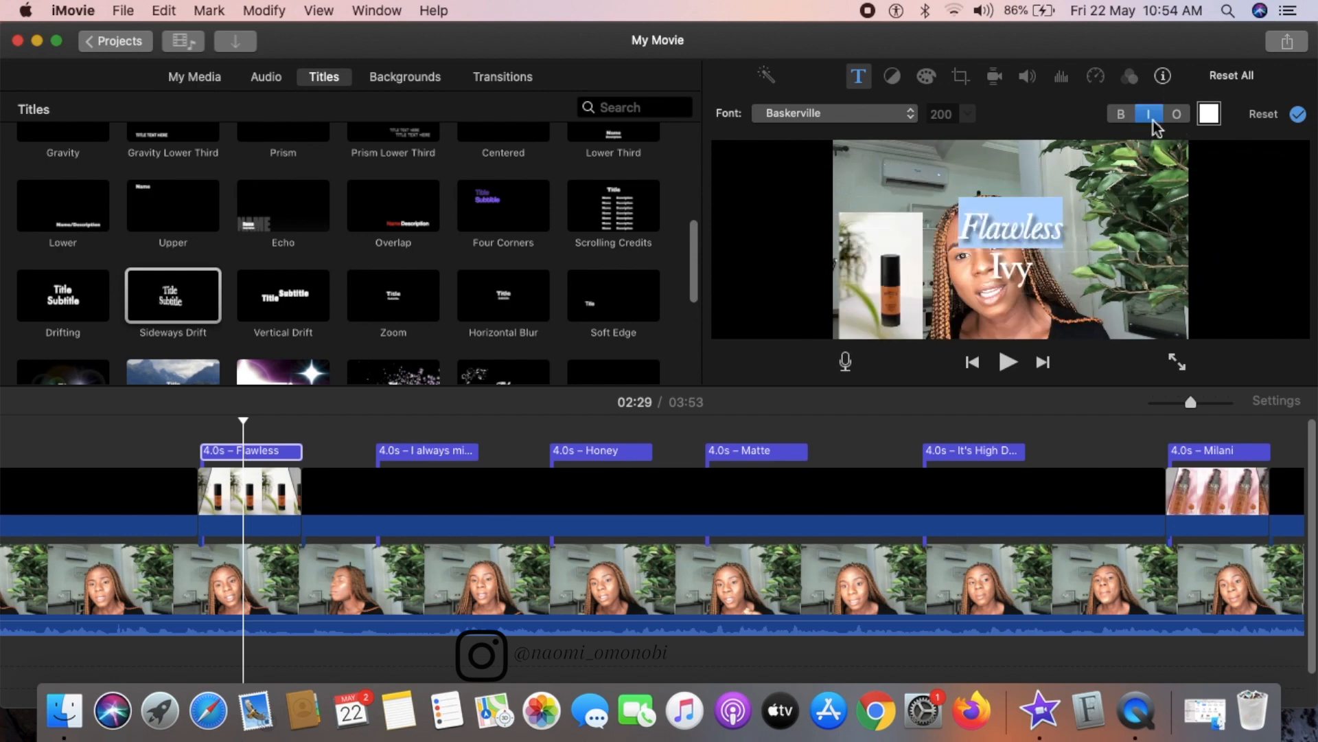
drag(1083, 258, 980, 273)
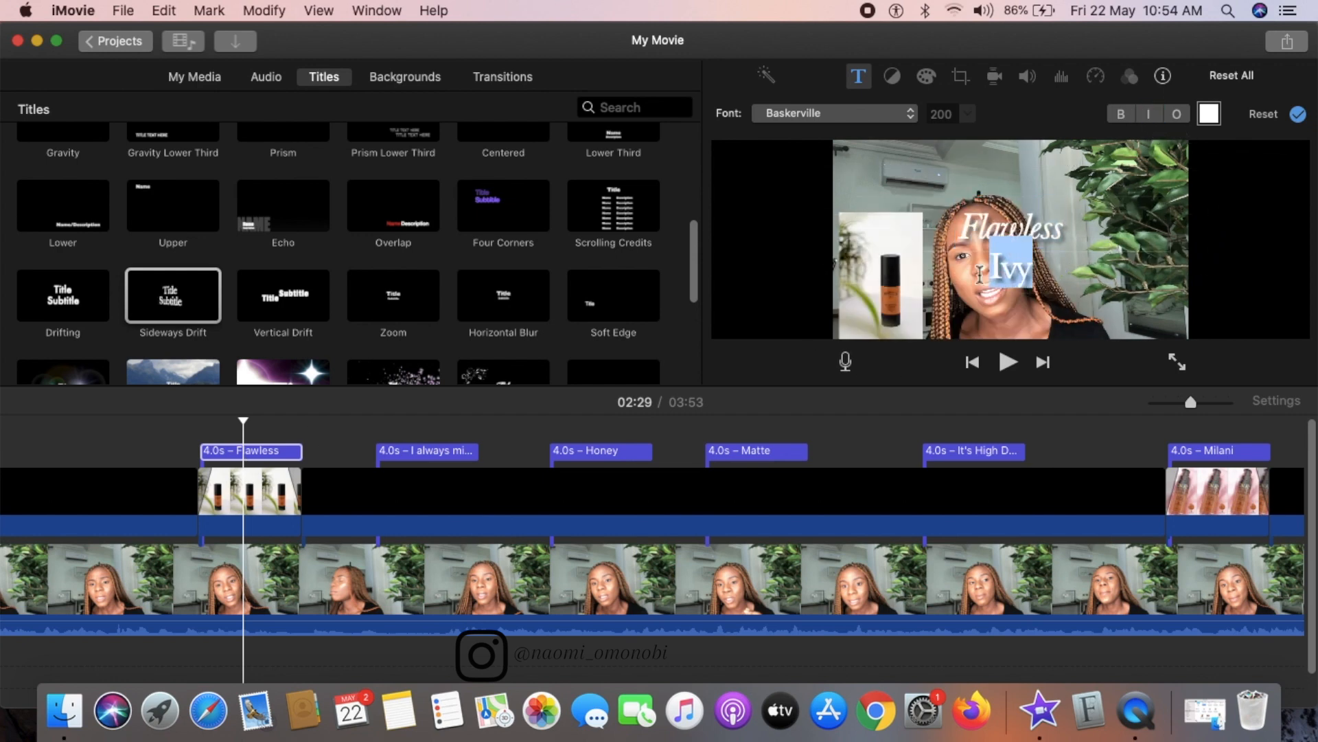
click(1159, 118)
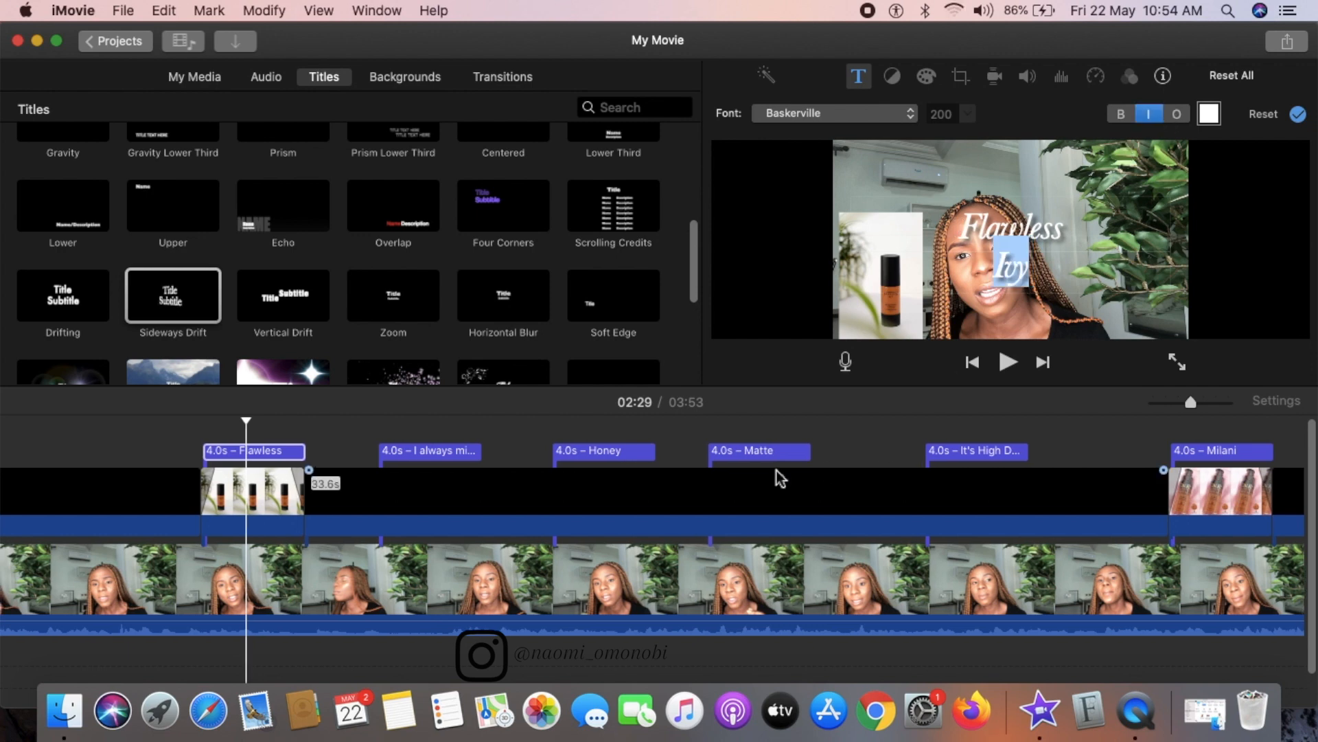
- Make both lines of the "You should definitely prime / but this foundation can last up to 8 hrs" title at 02:14 italic
scroll(780, 476, left, 10)
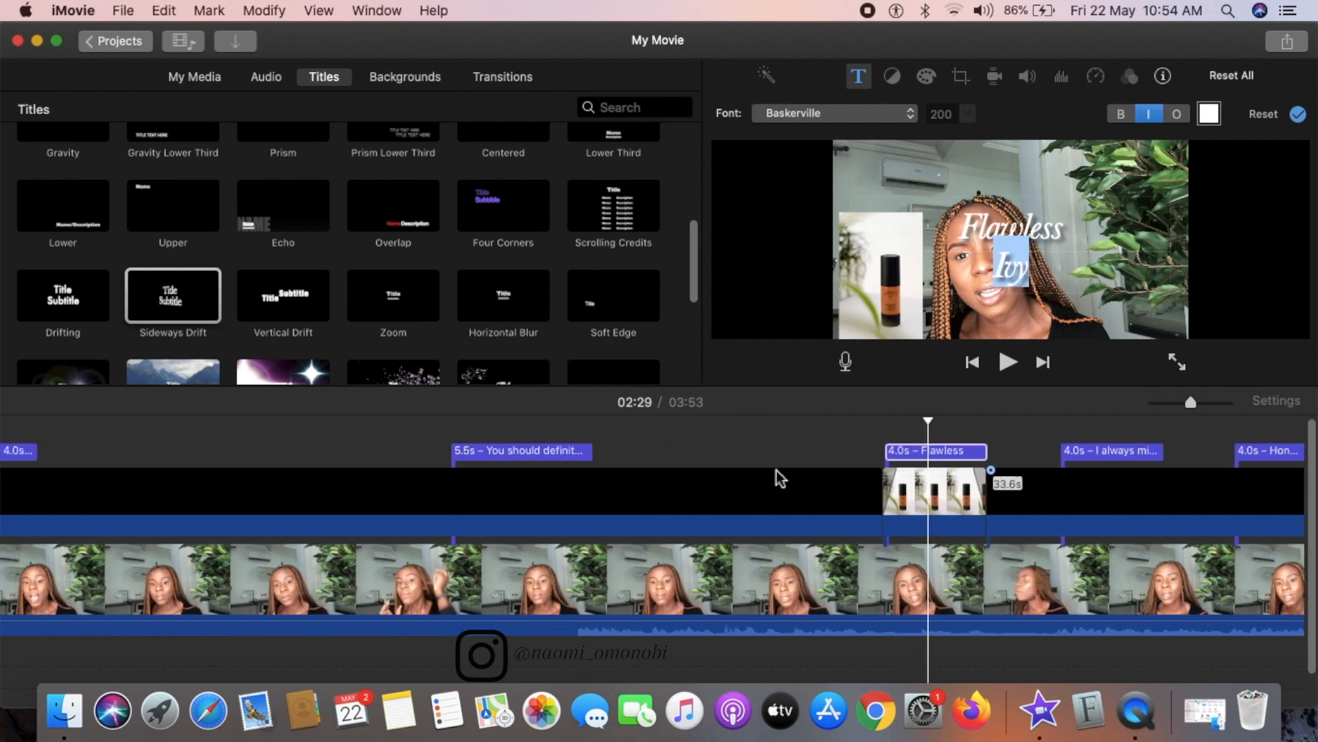
double_click(550, 454)
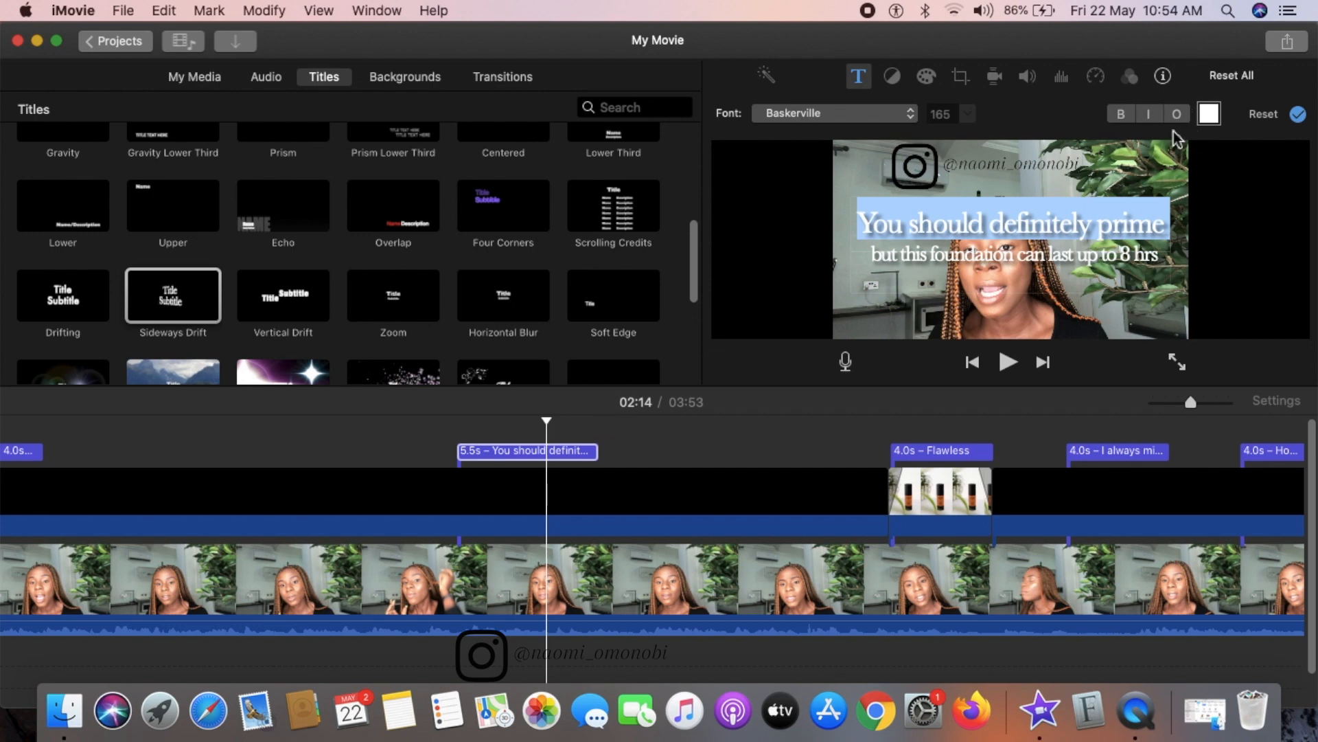
click(1150, 114)
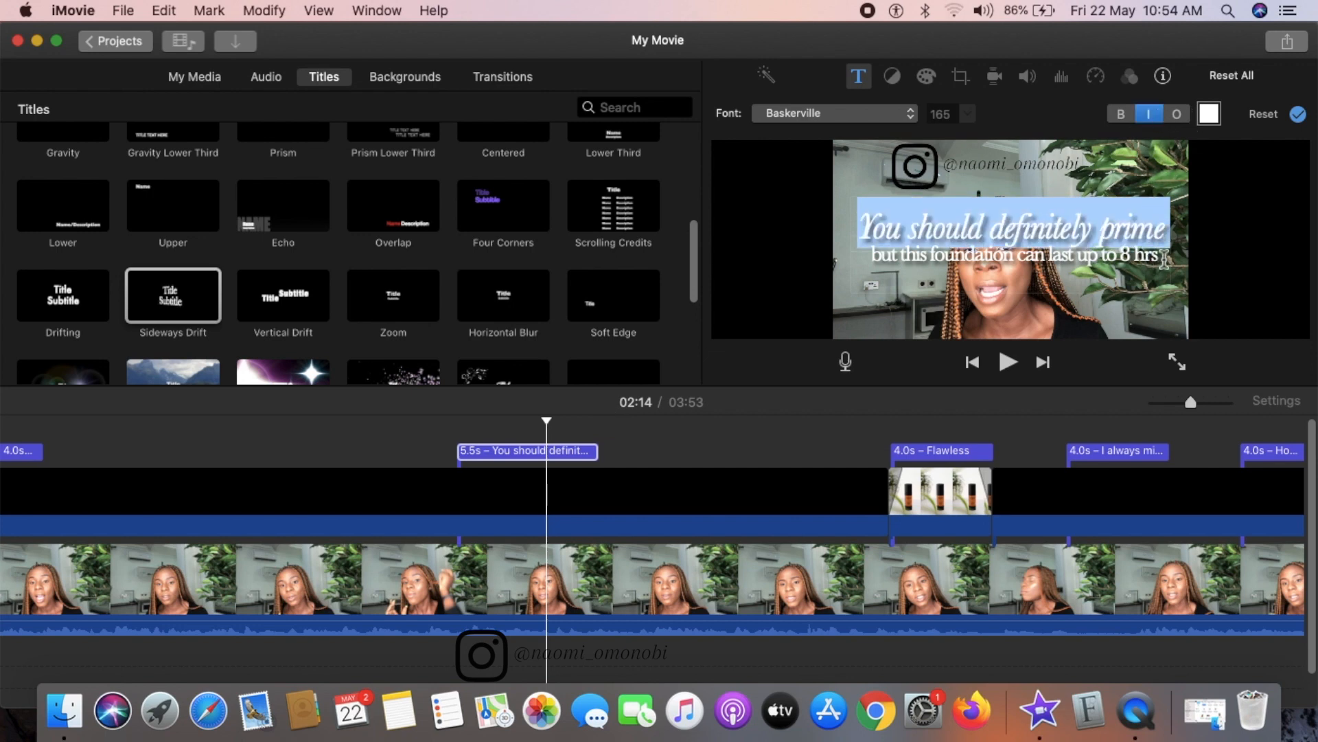
drag(1164, 258, 834, 291)
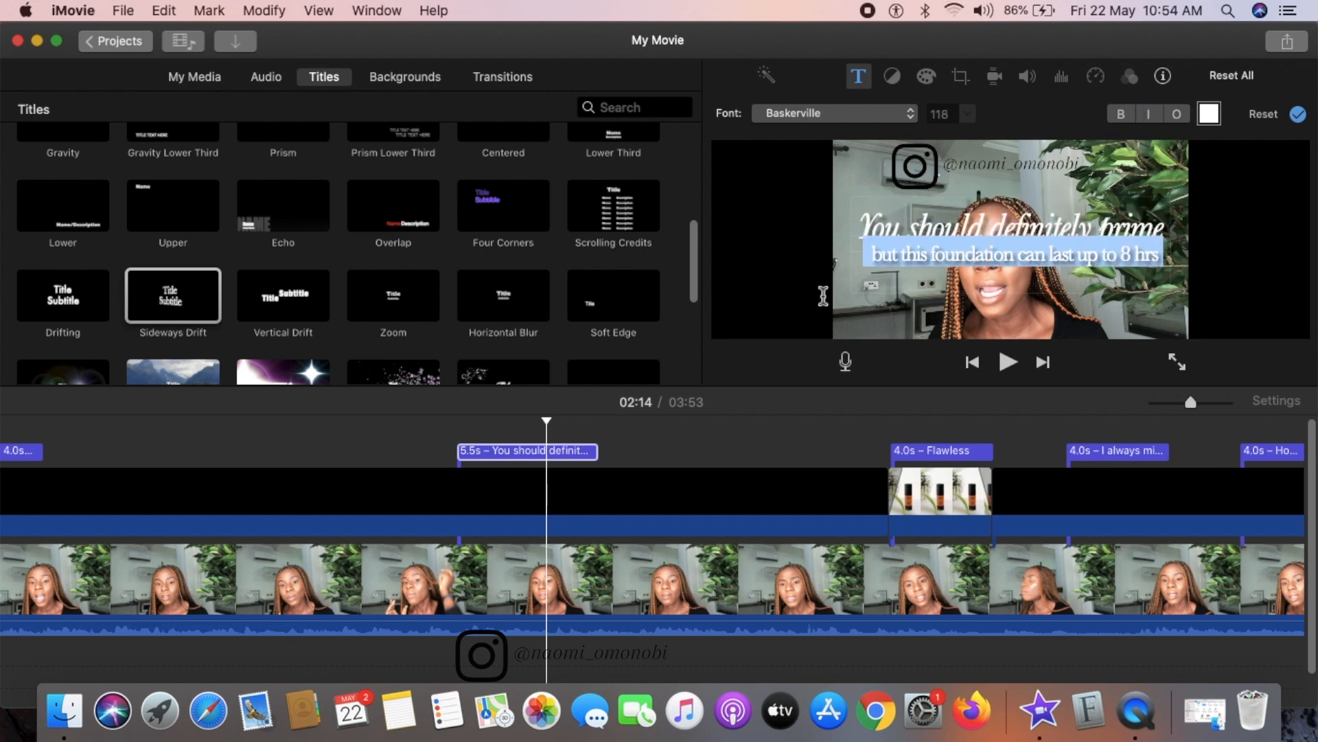
click(1158, 113)
- Make the "N5500 - N6500" heading line of the title at 01:54 italic
scroll(413, 452, left, 3)
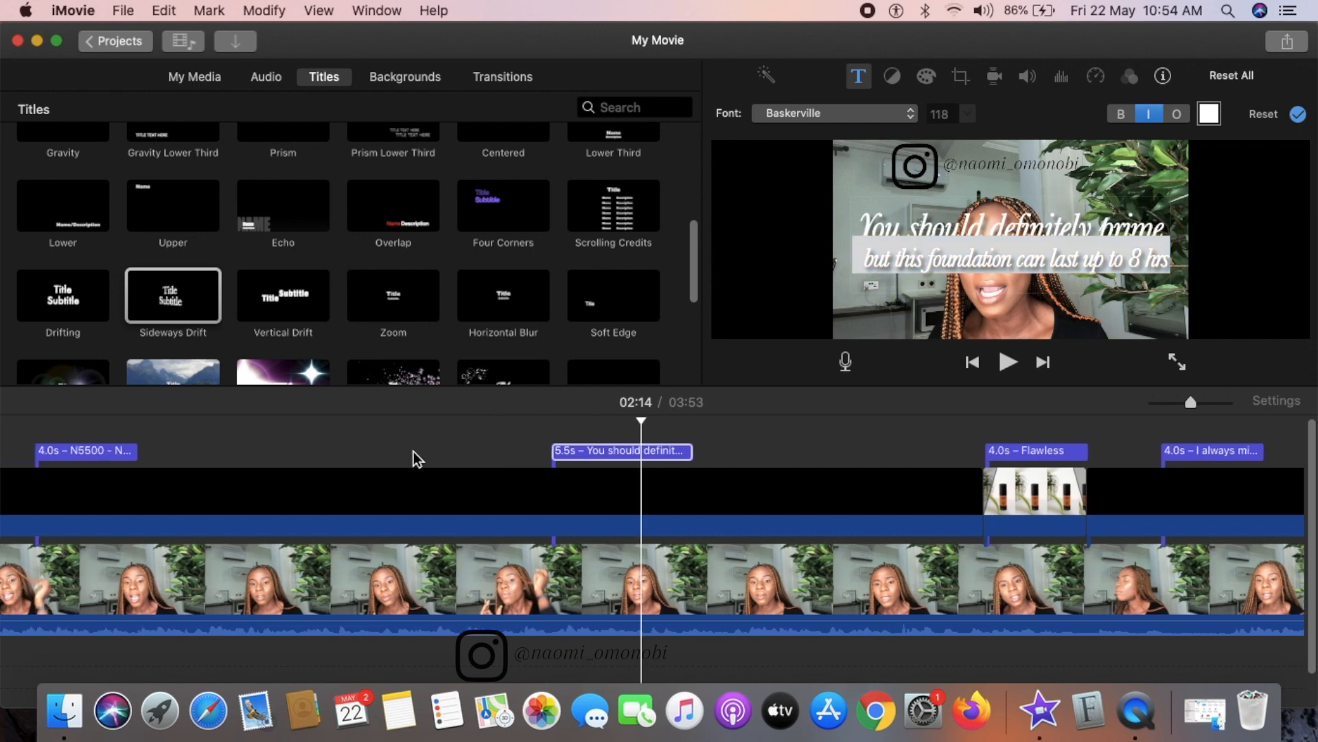
scroll(414, 452, left, 5)
click(297, 451)
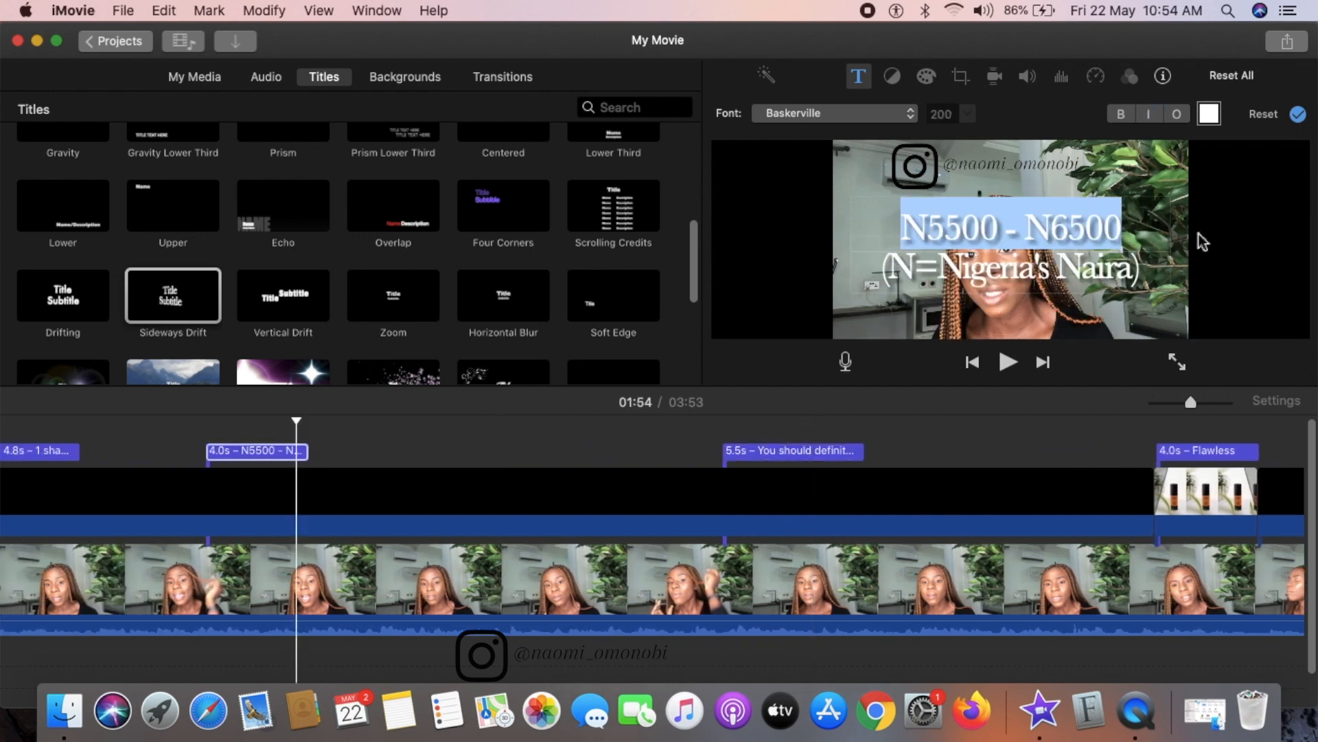
click(1150, 114)
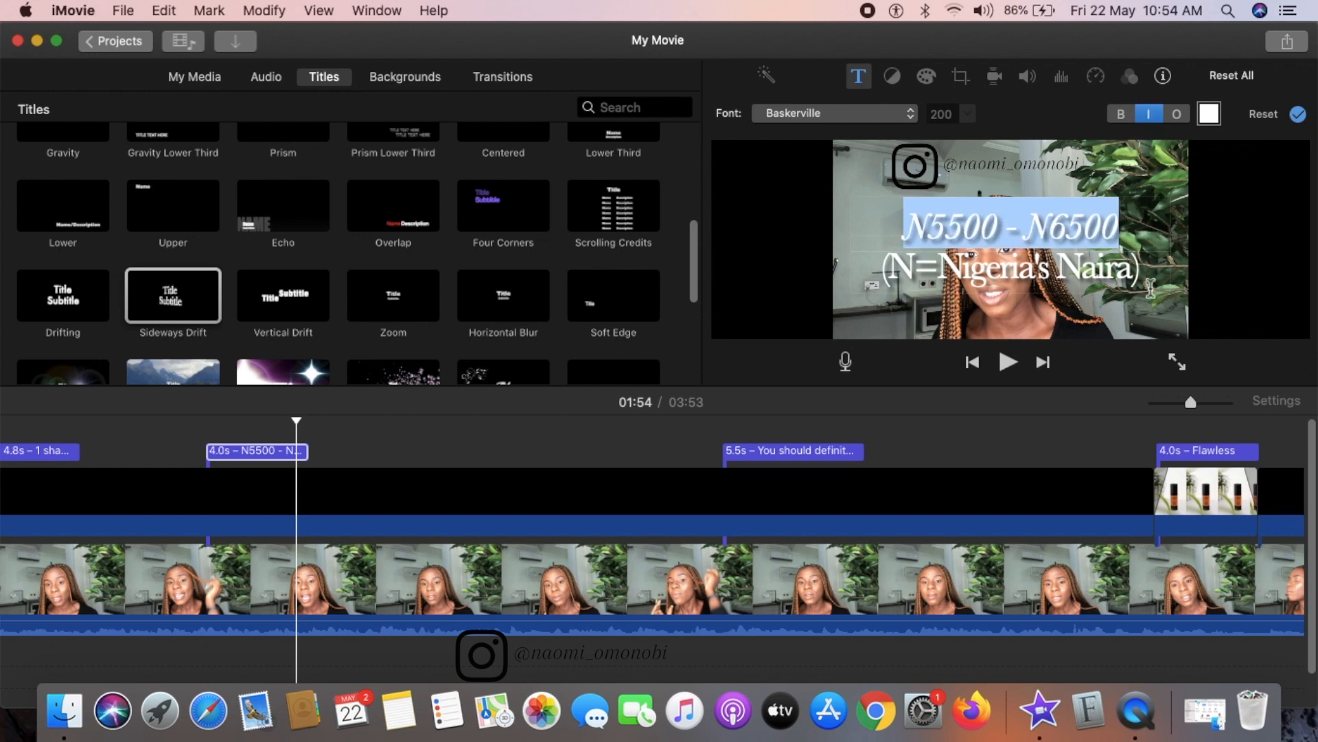
- Make the "(N=Nigeria's Naira)" second line of the title at 01:54 italic
drag(1156, 274, 822, 297)
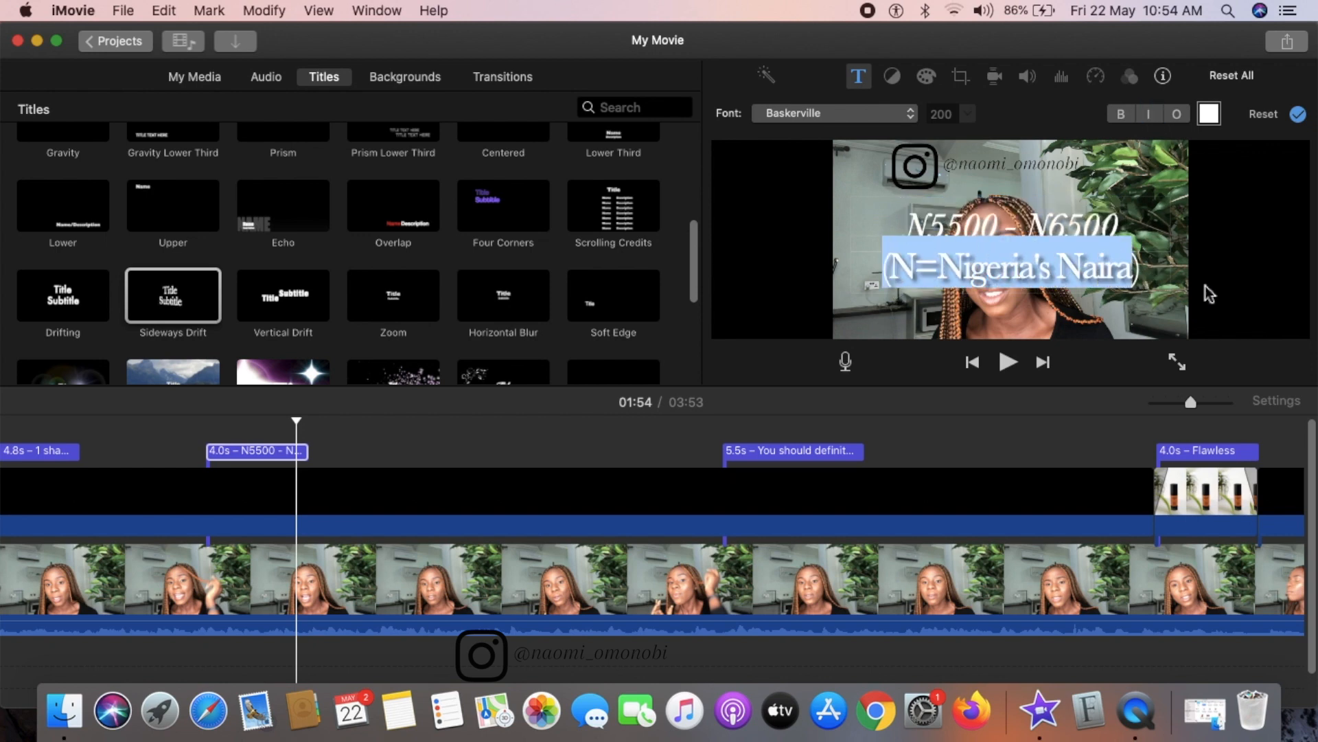
triple_click(1105, 292)
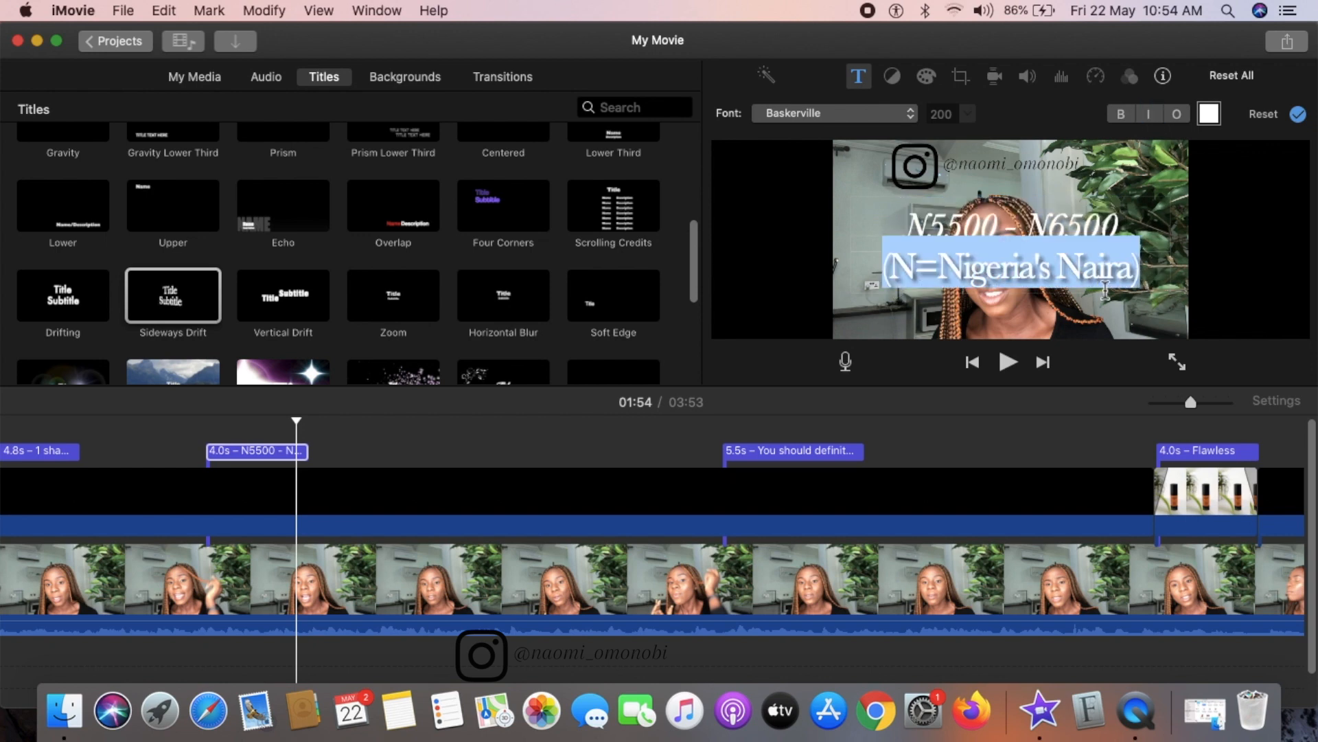
click(1157, 119)
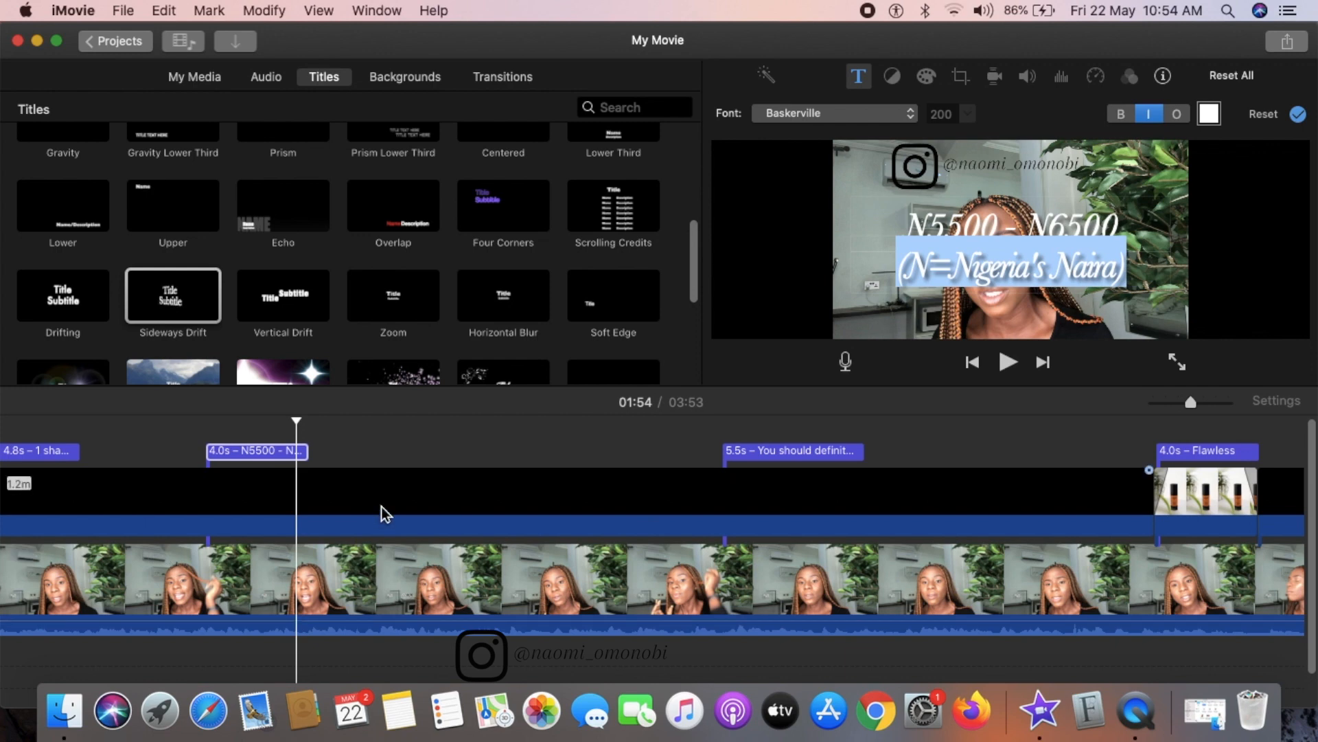
- Make both lines of the "1 shade Lighter / 1 shade Darker" title at 01:45 italic
click(59, 451)
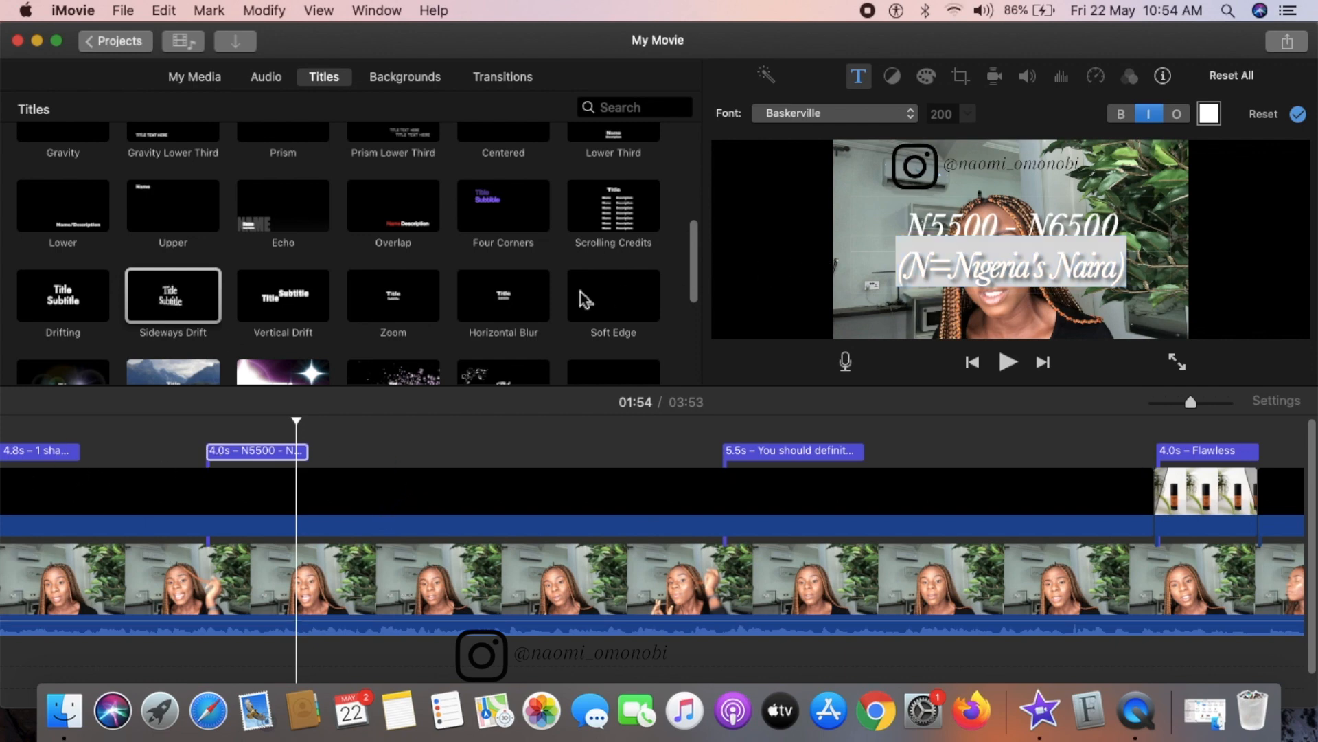
click(55, 457)
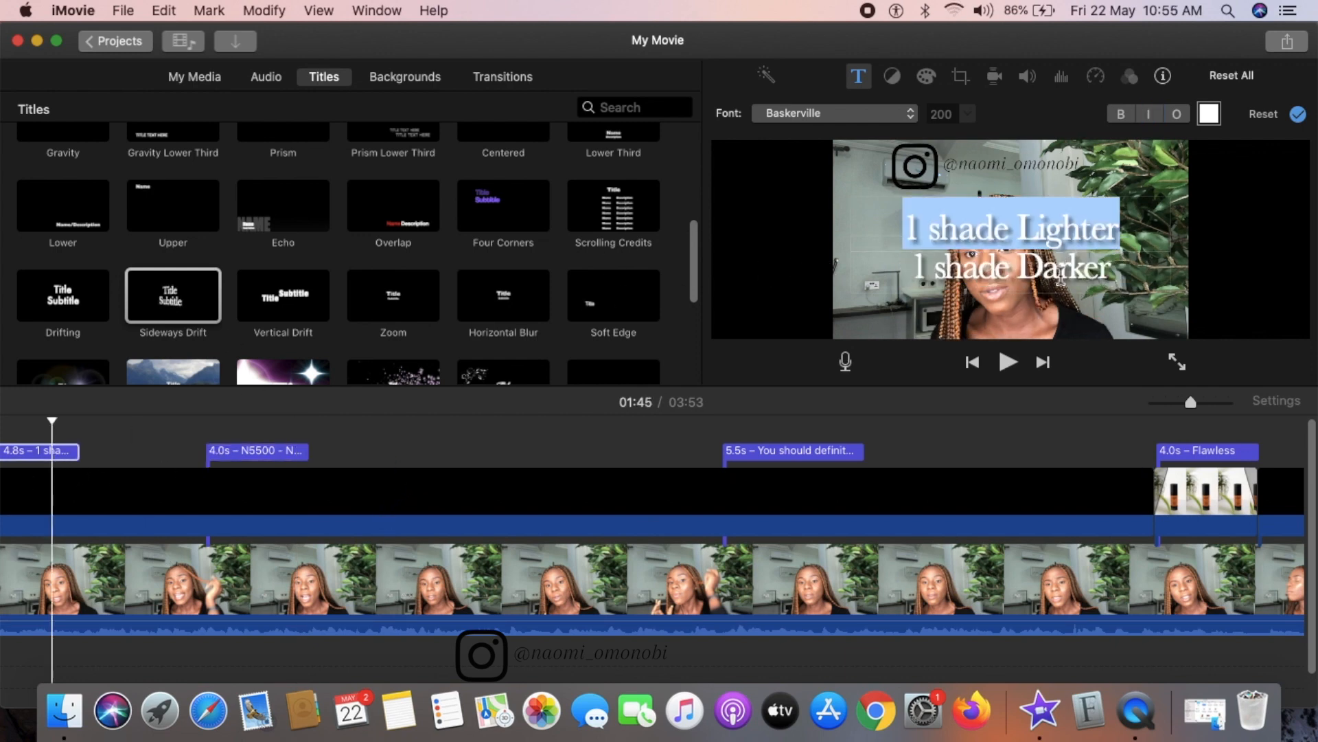
click(1148, 114)
drag(1119, 271, 881, 280)
click(1148, 114)
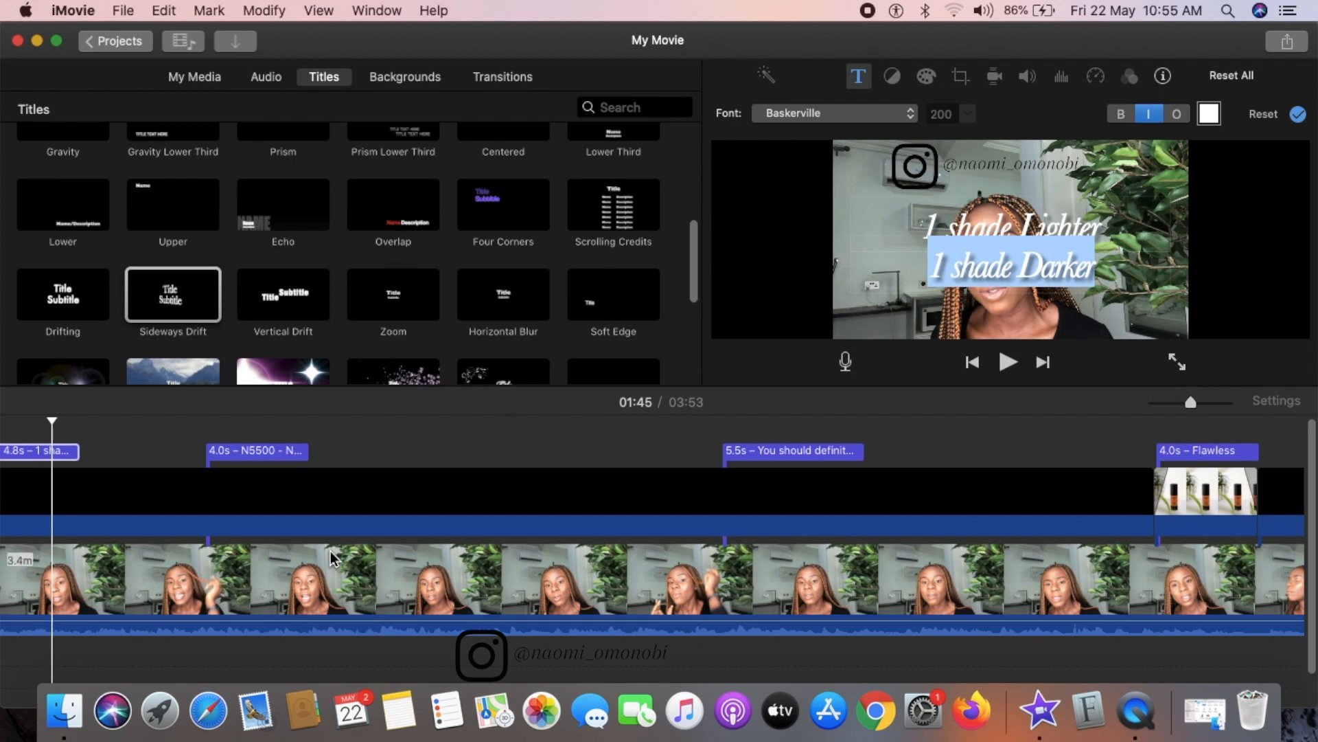
- Make the "Oxidizes" title at 01:35 italic
scroll(330, 551, left, 10)
scroll(351, 558, left, 1)
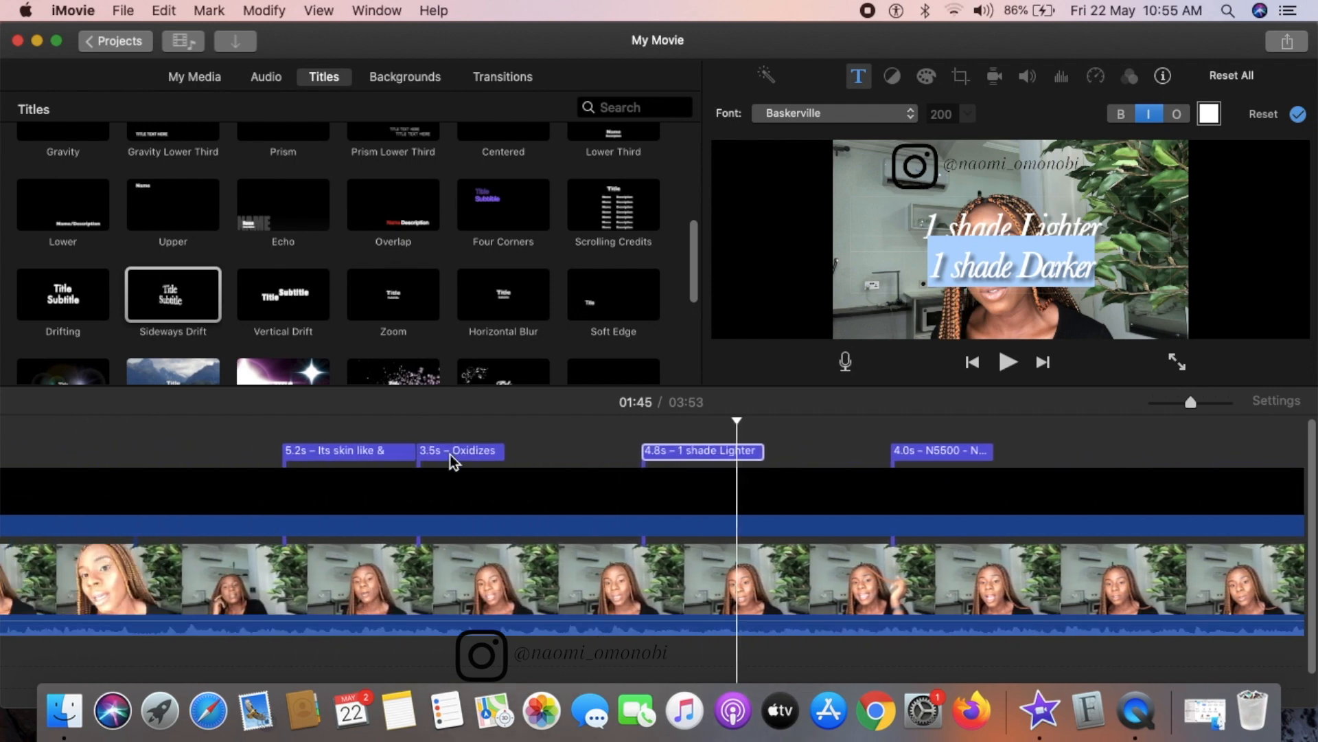
click(471, 451)
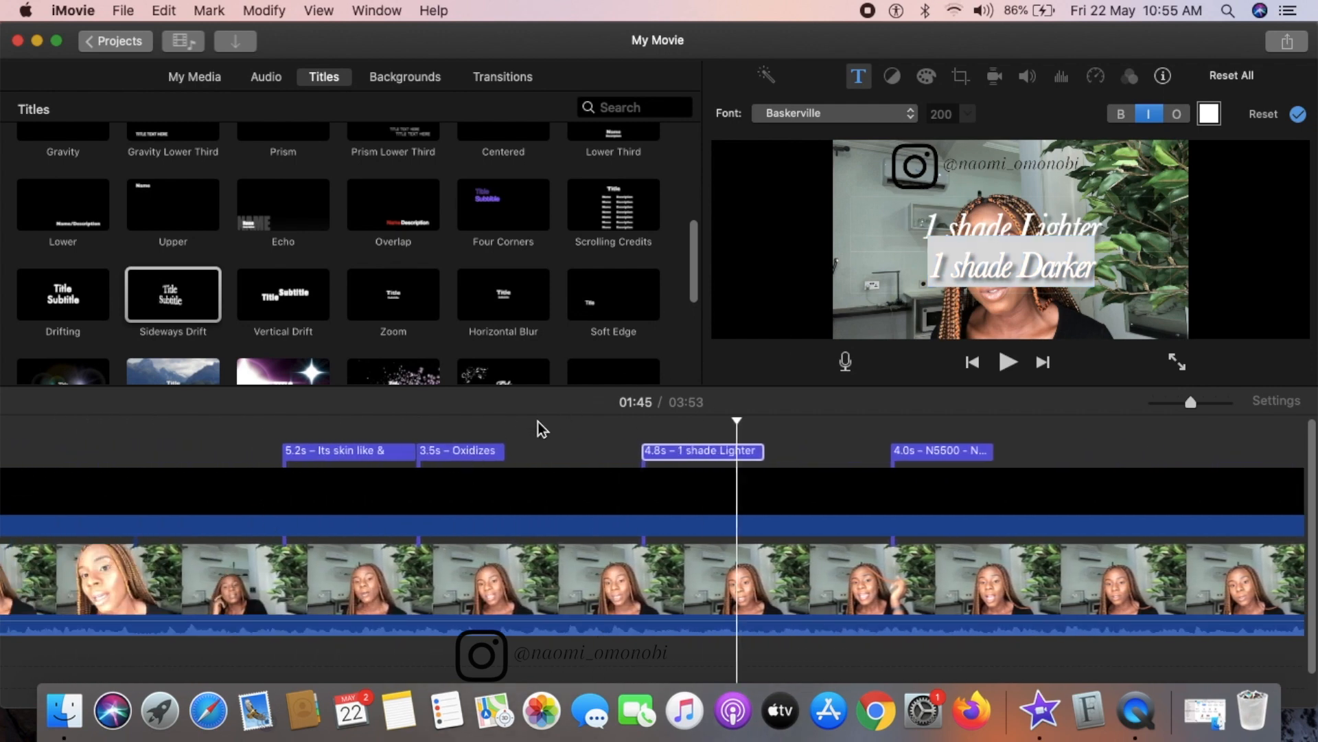
click(484, 452)
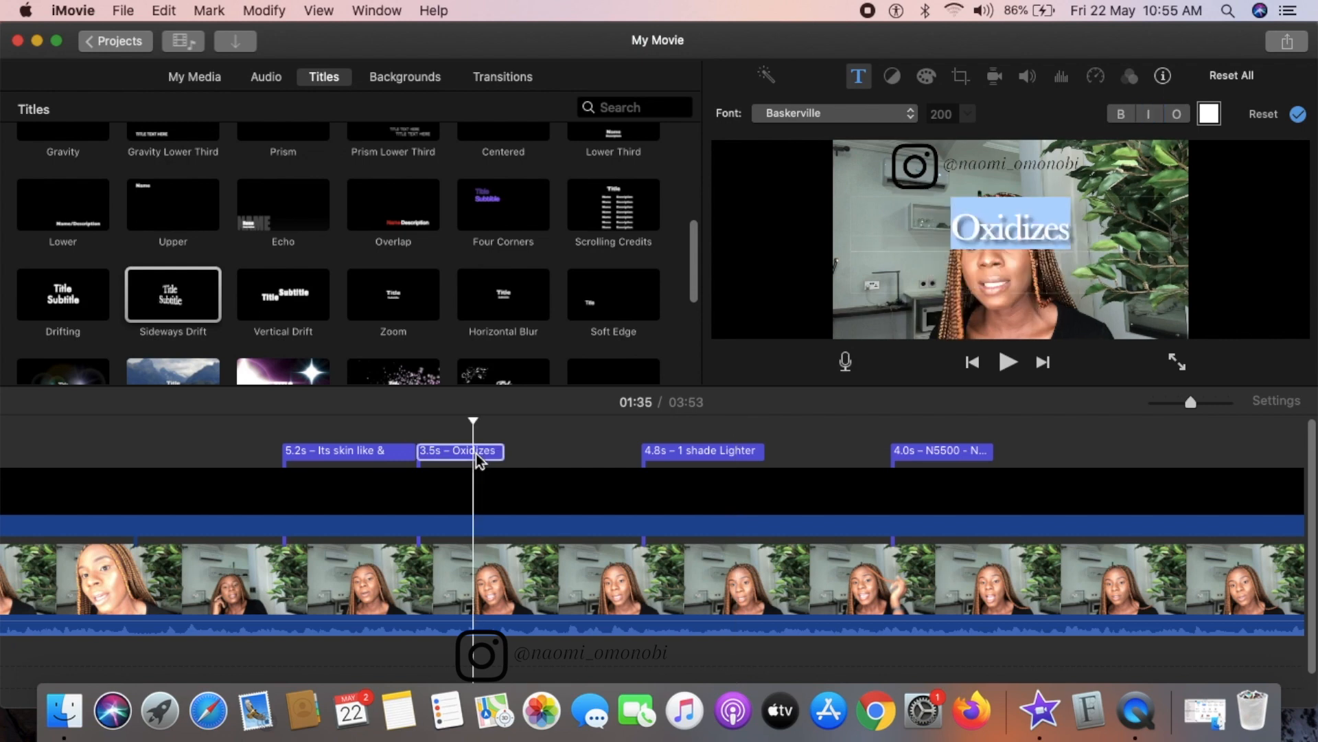
click(1149, 115)
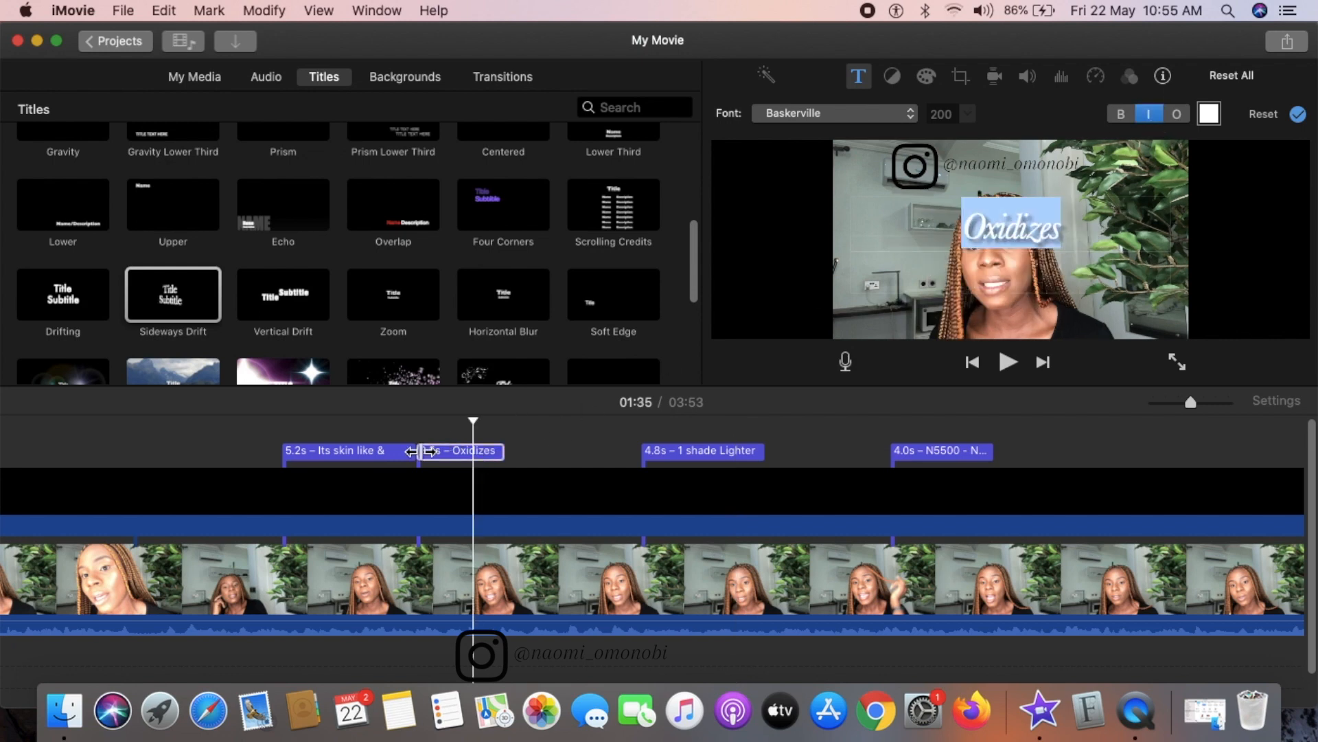
- Make both lines of the "Its skin like & / has full coverage." title at 01:31 italic
click(378, 452)
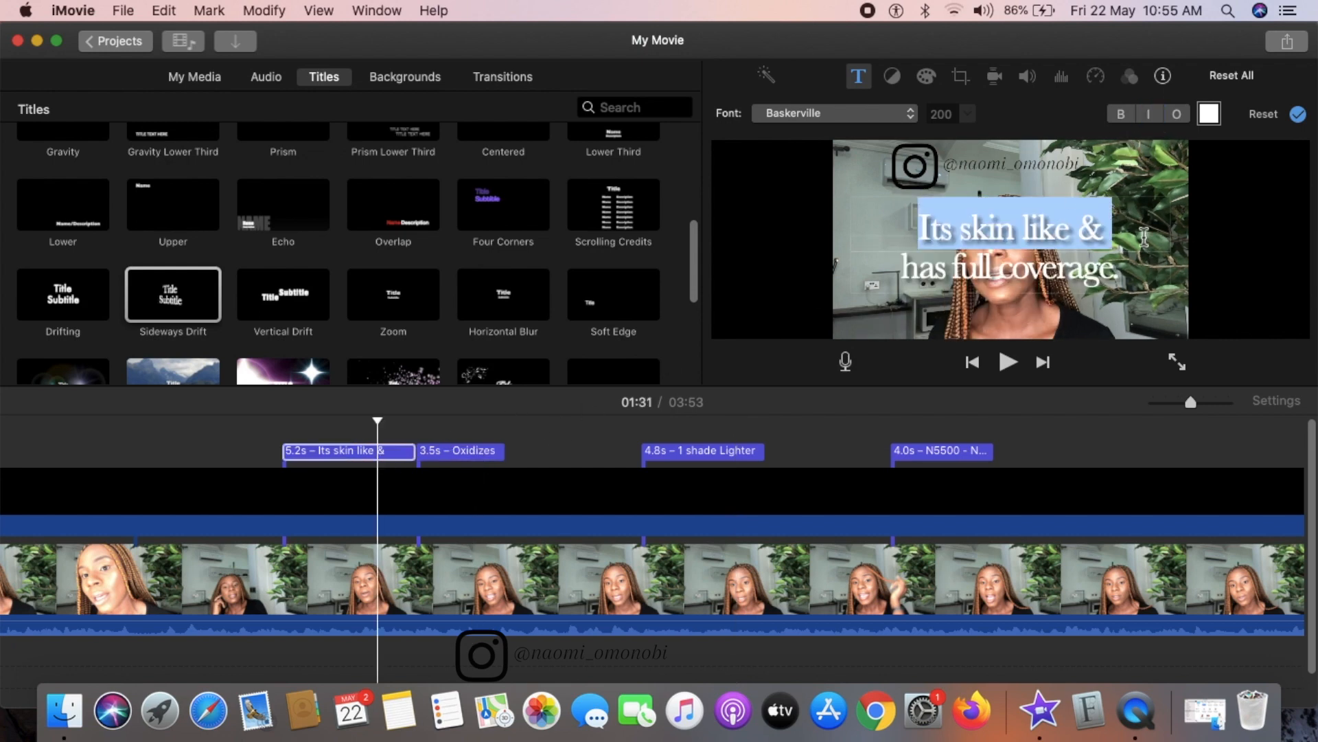
click(1148, 114)
drag(1125, 272, 883, 281)
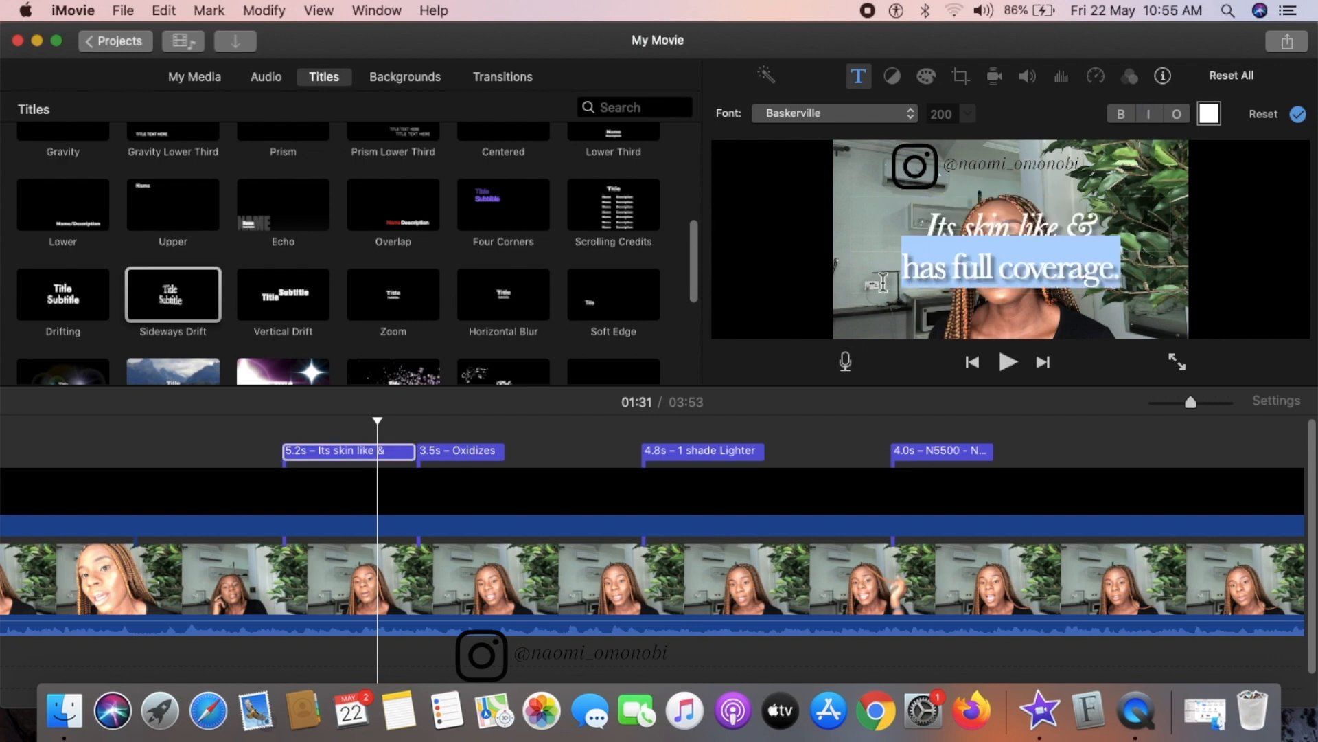
click(1148, 114)
- Make both lines of the "Maybelline Superstay / Foundation(Coconut)" title at 01:14 italic
scroll(377, 456, left, 10)
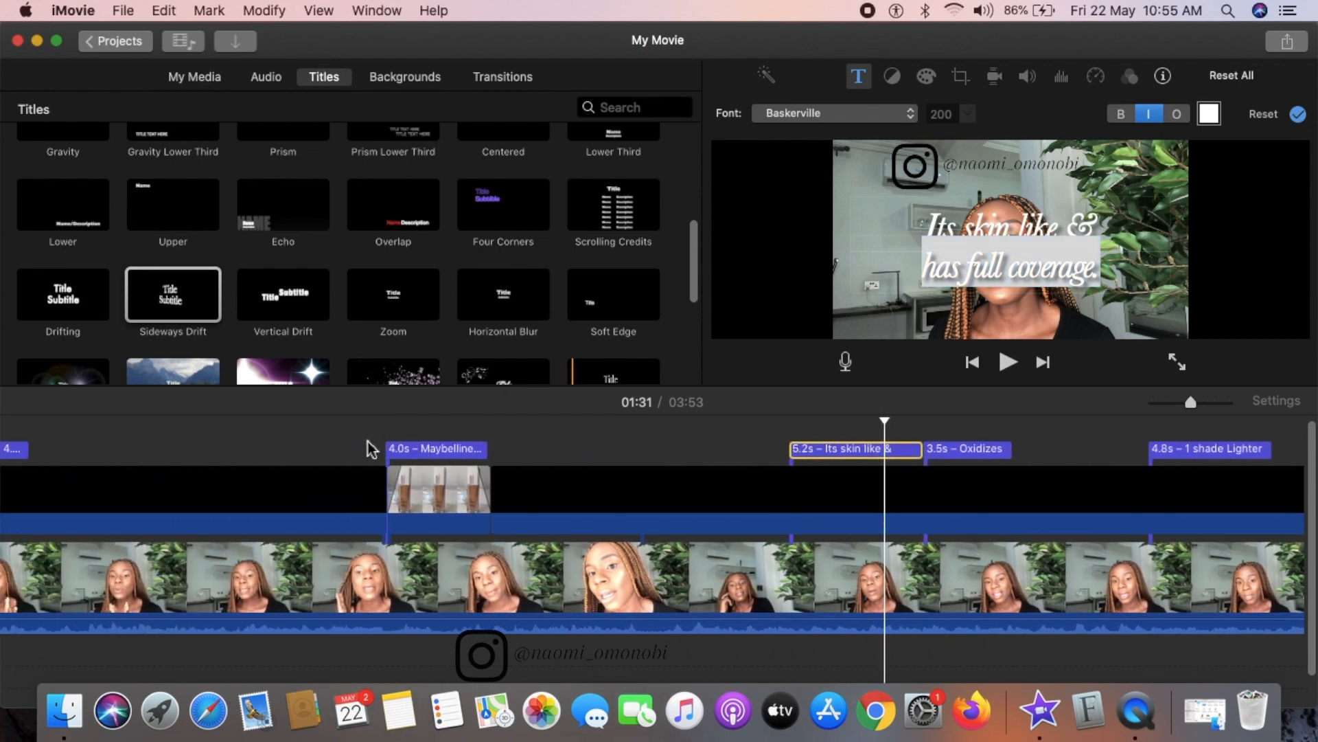
click(437, 449)
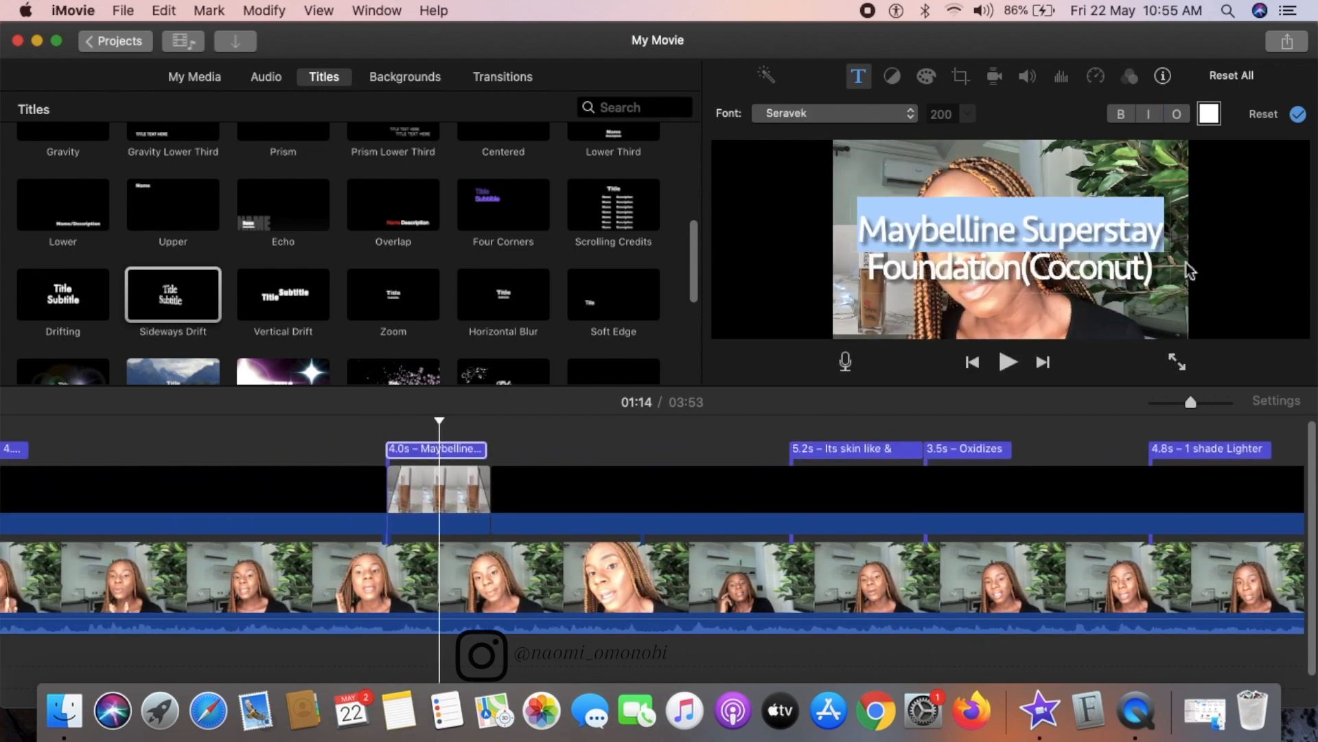
click(1150, 114)
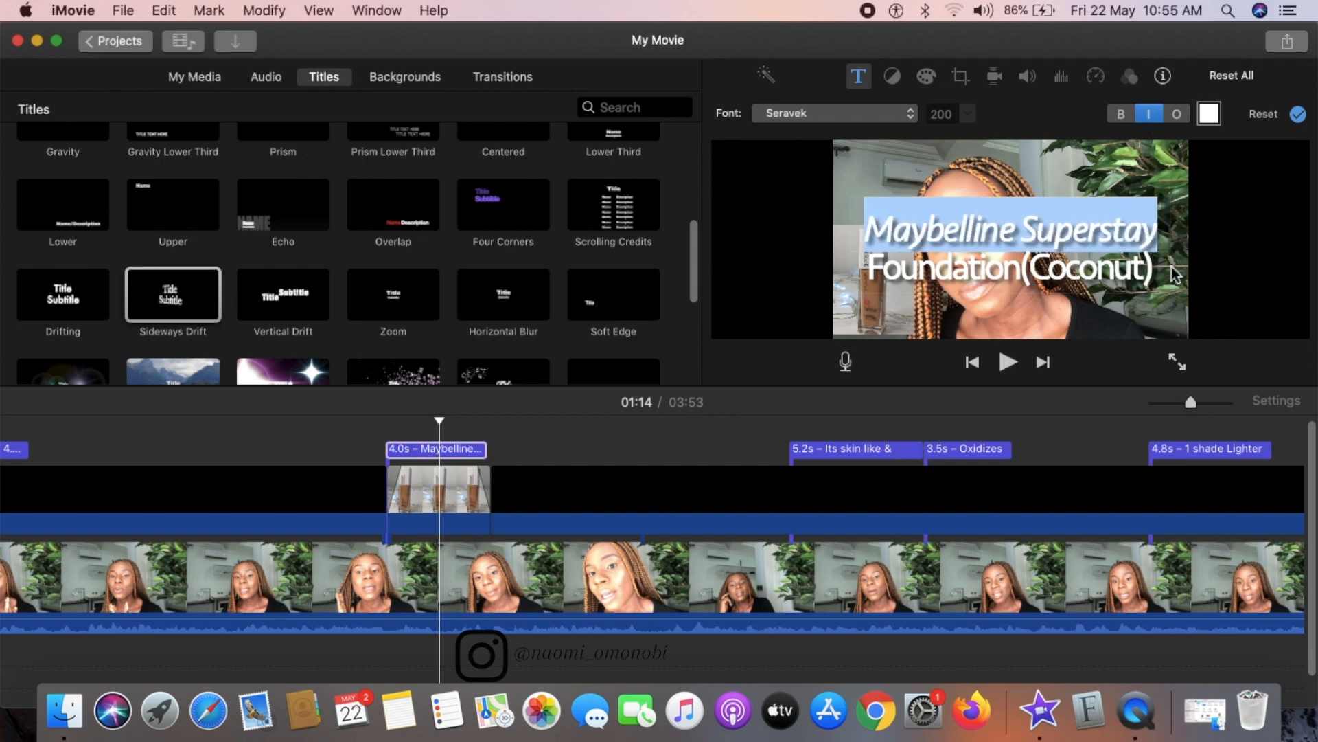
click(999, 285)
click(1154, 116)
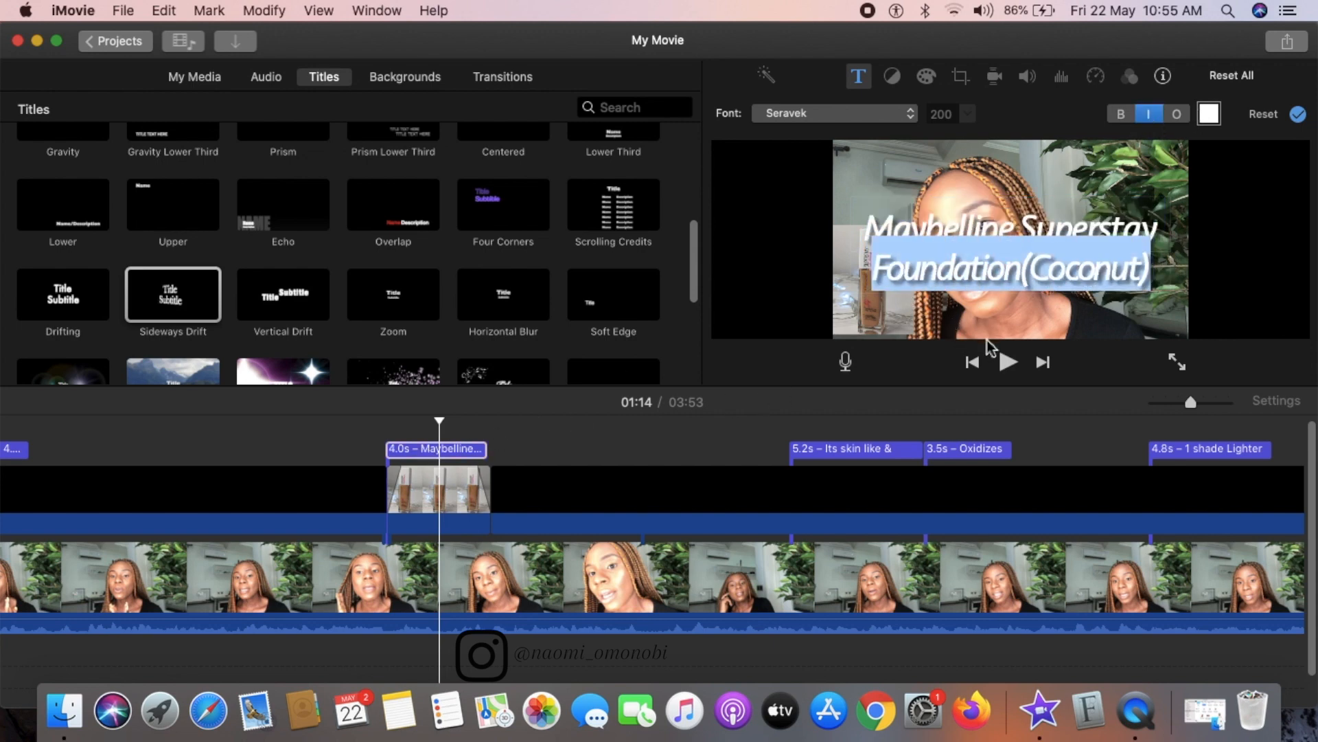
click(990, 346)
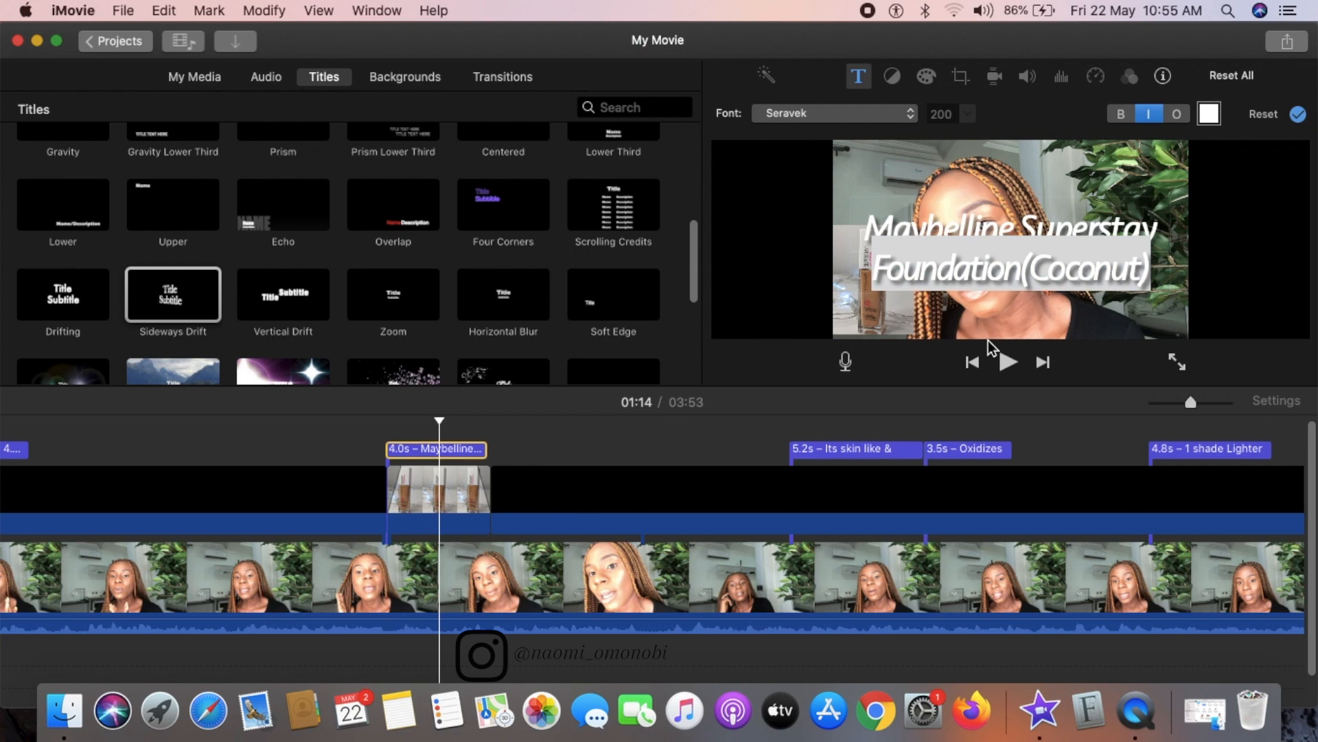
click(1152, 116)
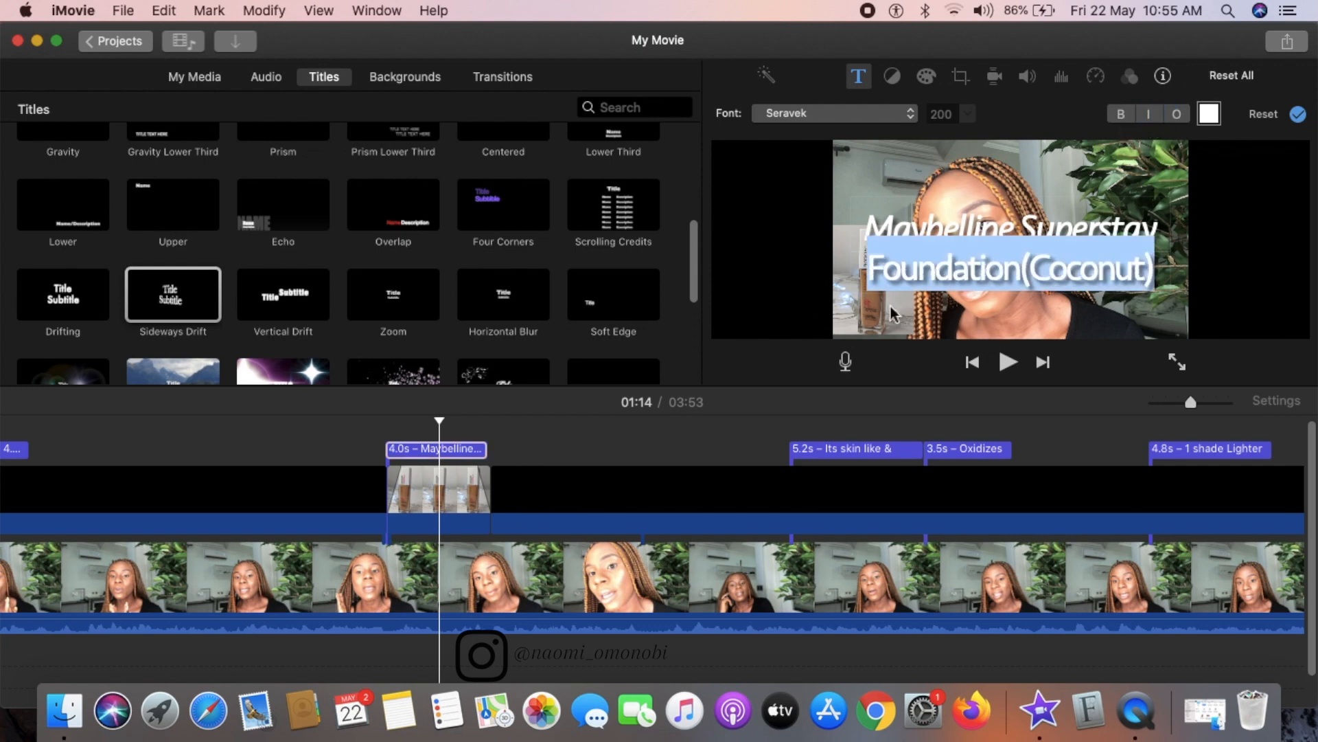
click(1144, 117)
click(925, 201)
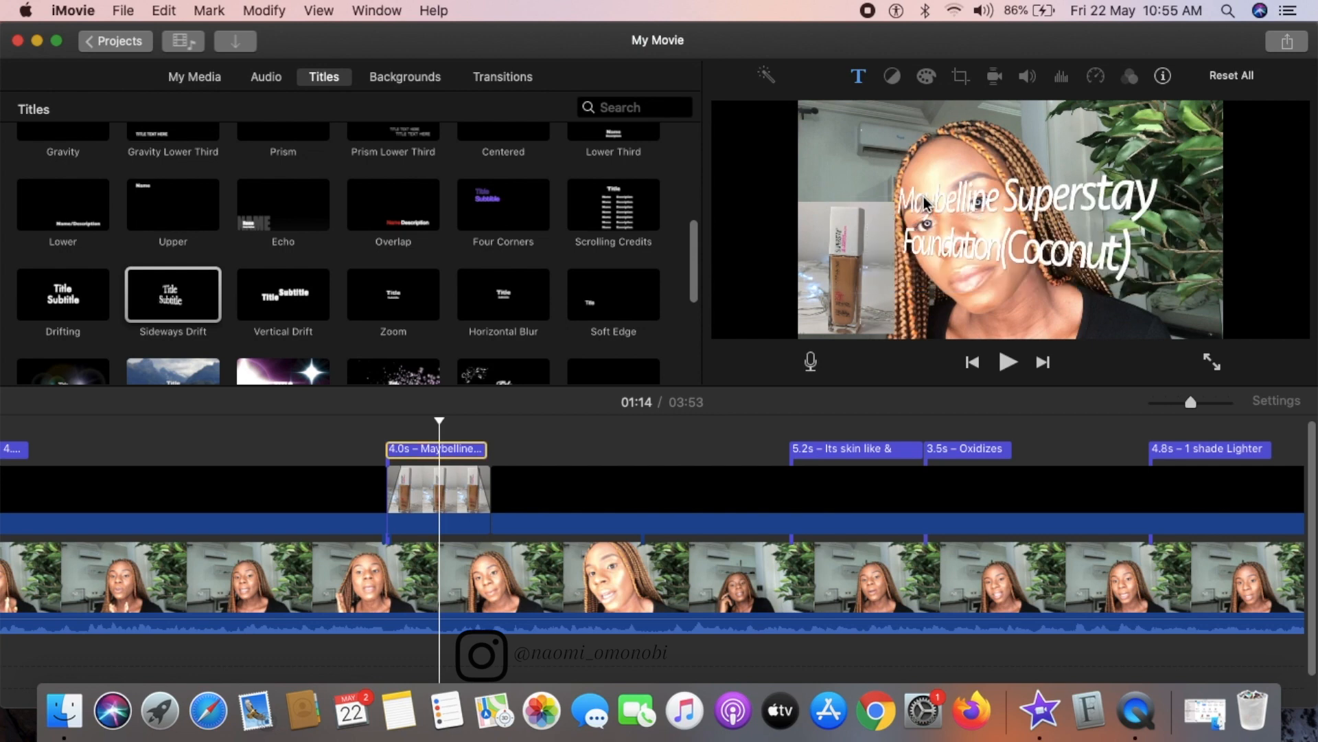
- Make the "FOUNDATIONS" title at 00:55 italic
click(195, 515)
scroll(194, 515, left, 10)
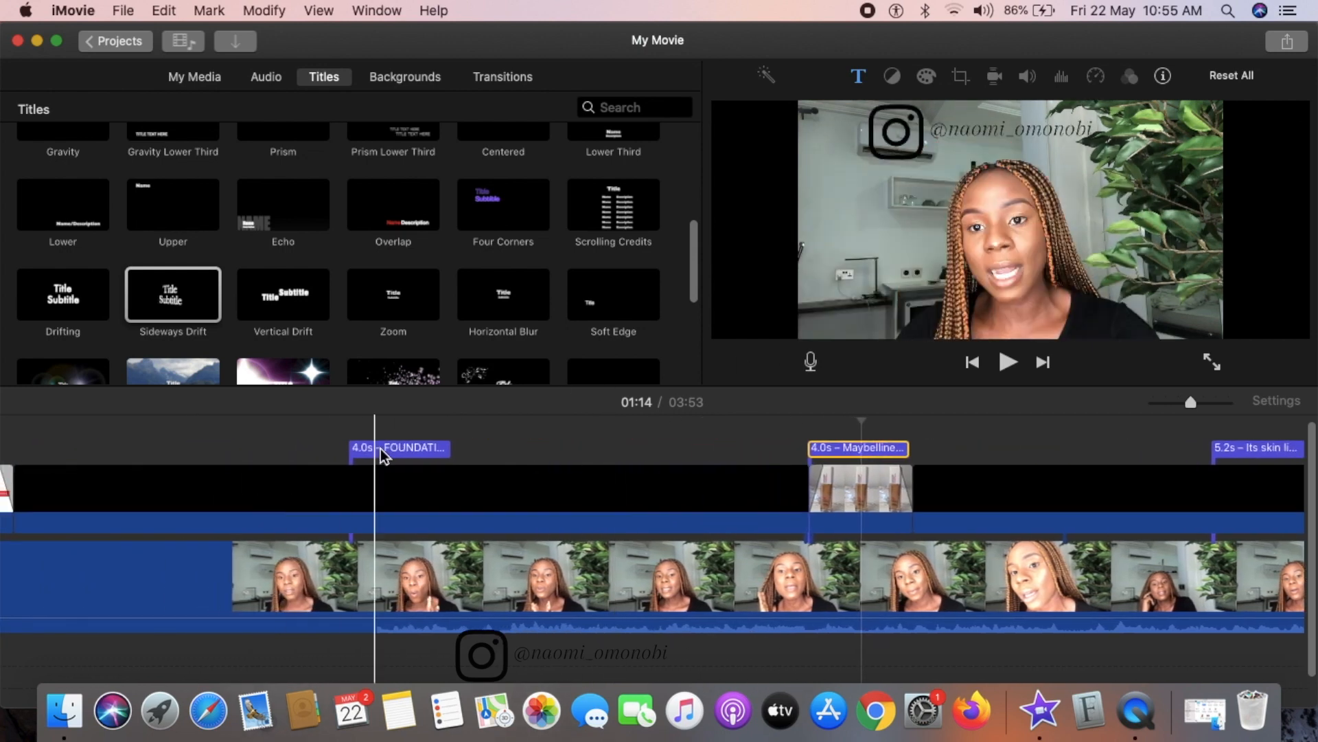
click(384, 453)
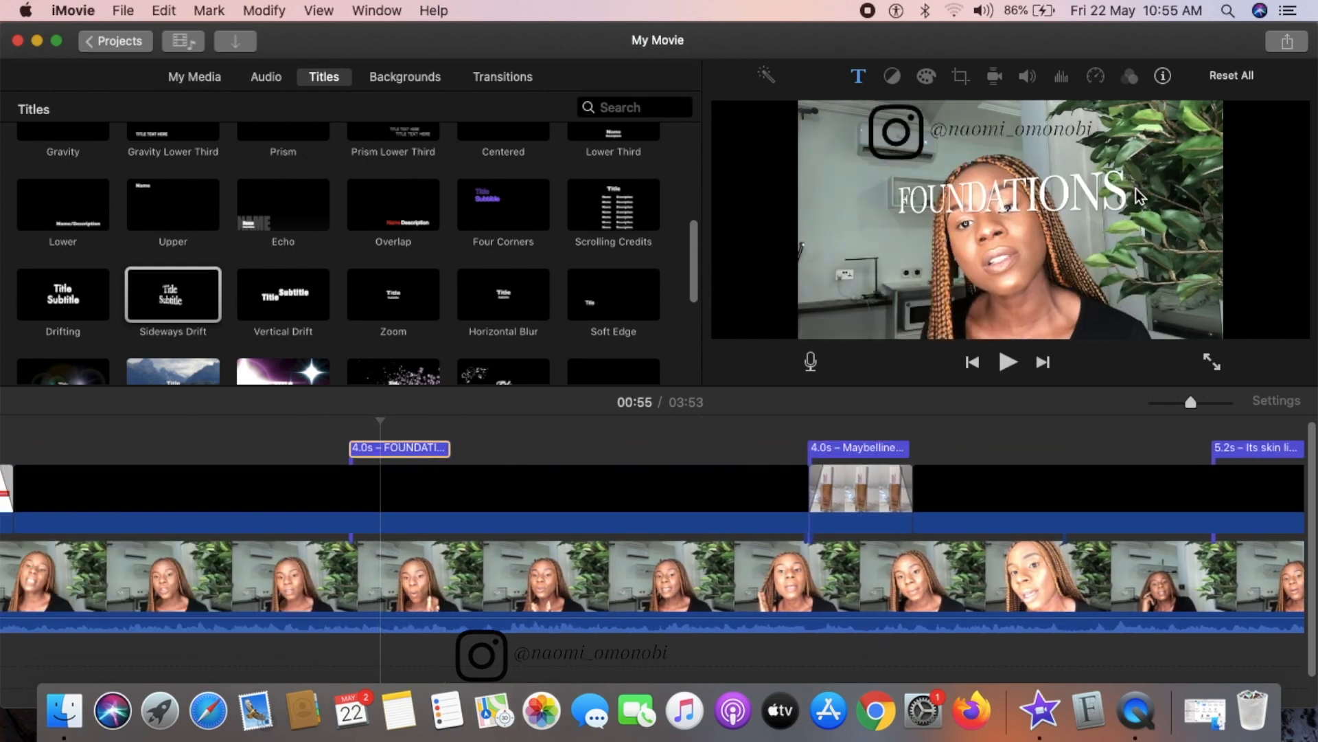
double_click(925, 201)
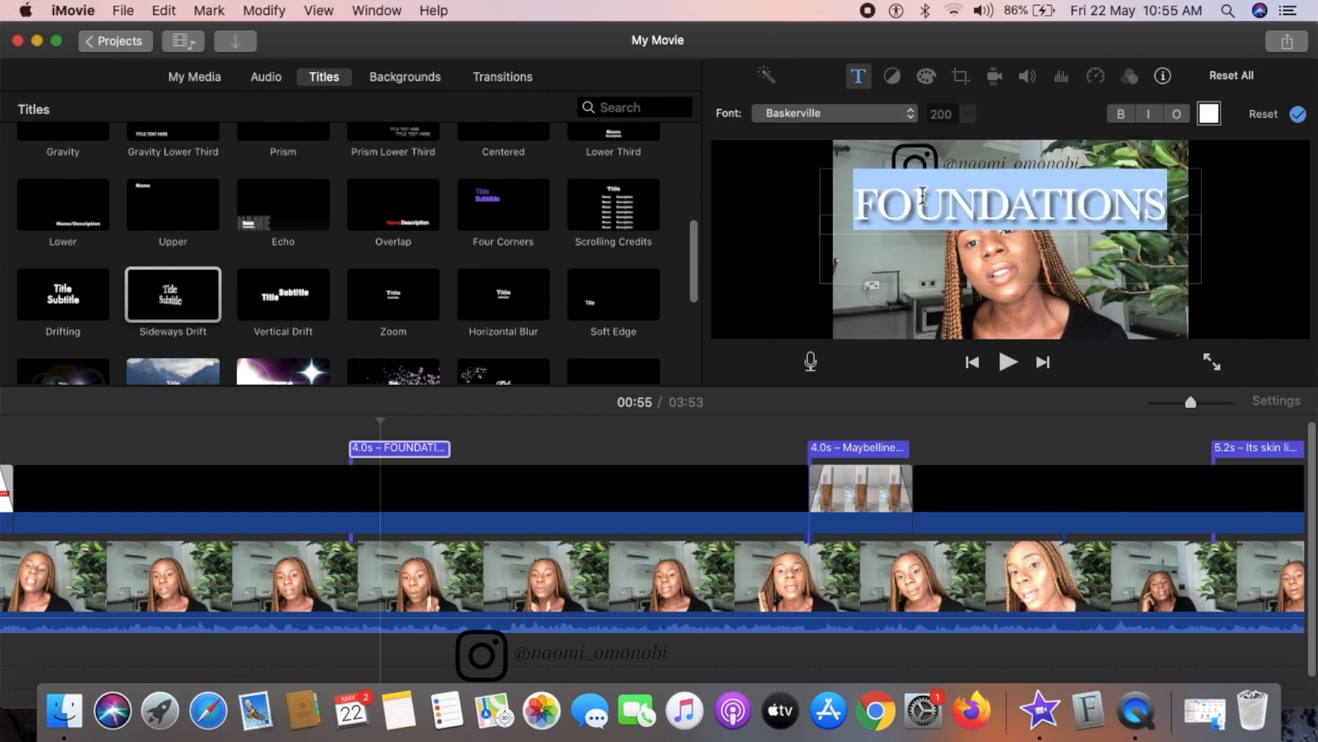
click(1149, 116)
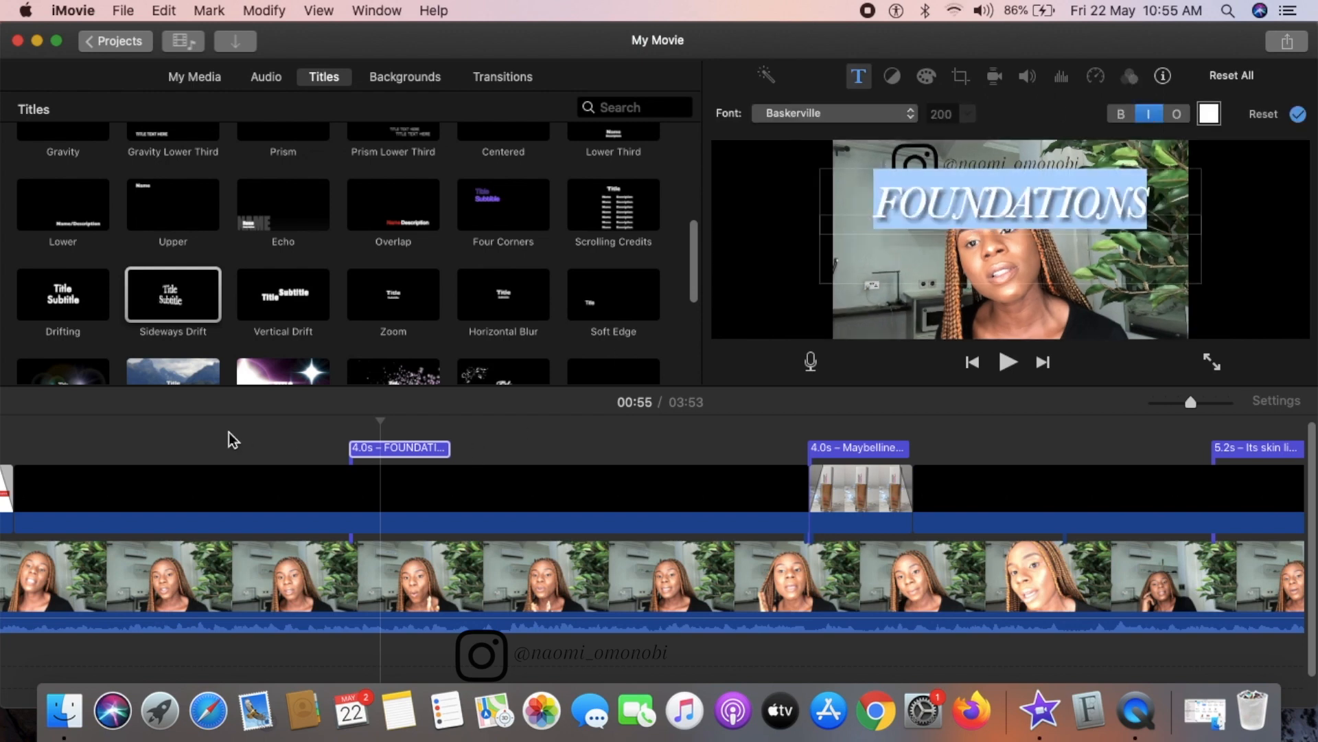
- Play the movie from its beginning to review the opening clip and the pink welcome intro
scroll(233, 439, left, 10)
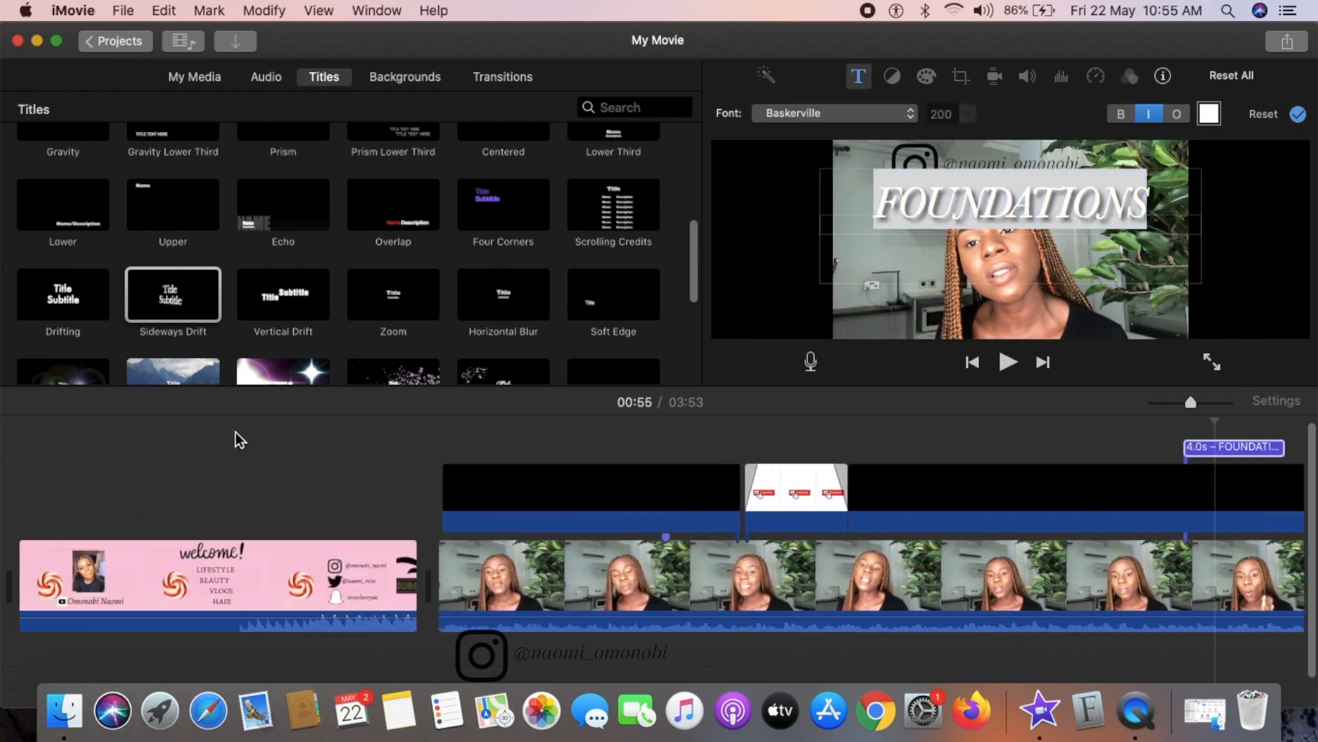
scroll(239, 440, left, 5)
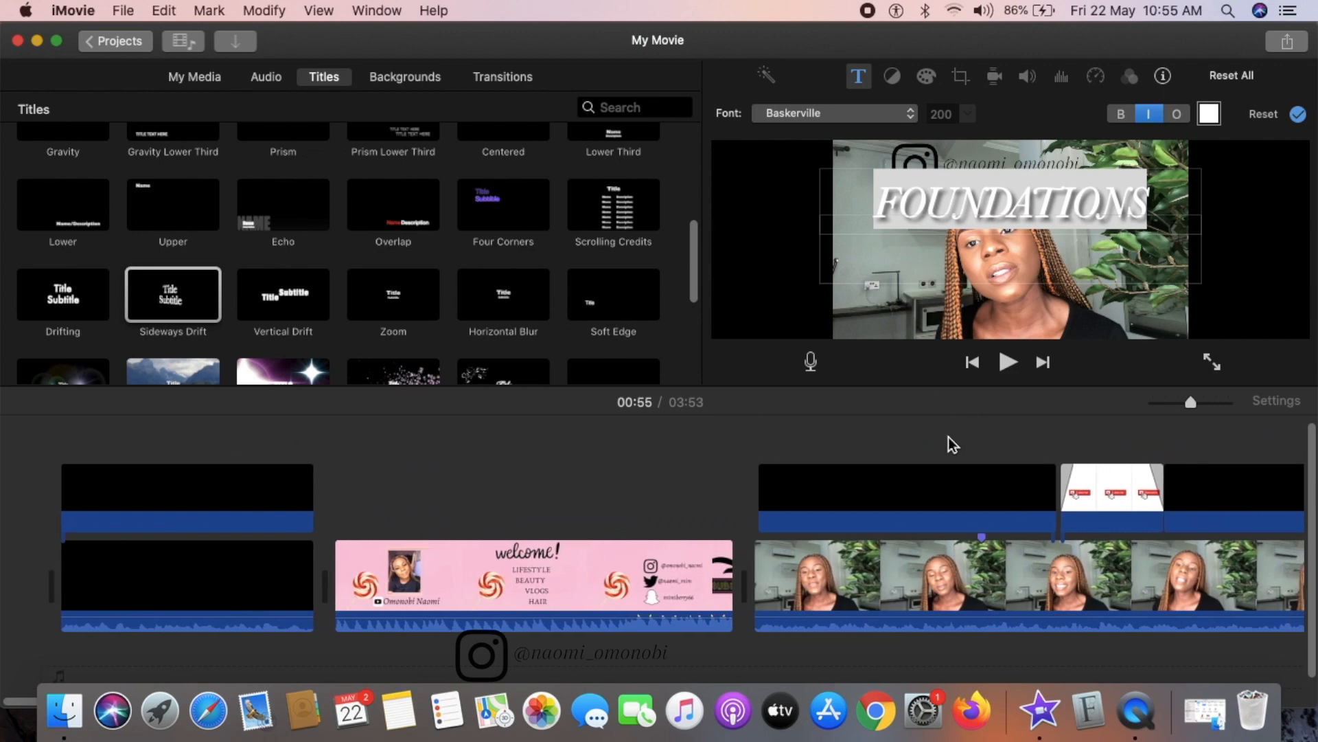
click(936, 445)
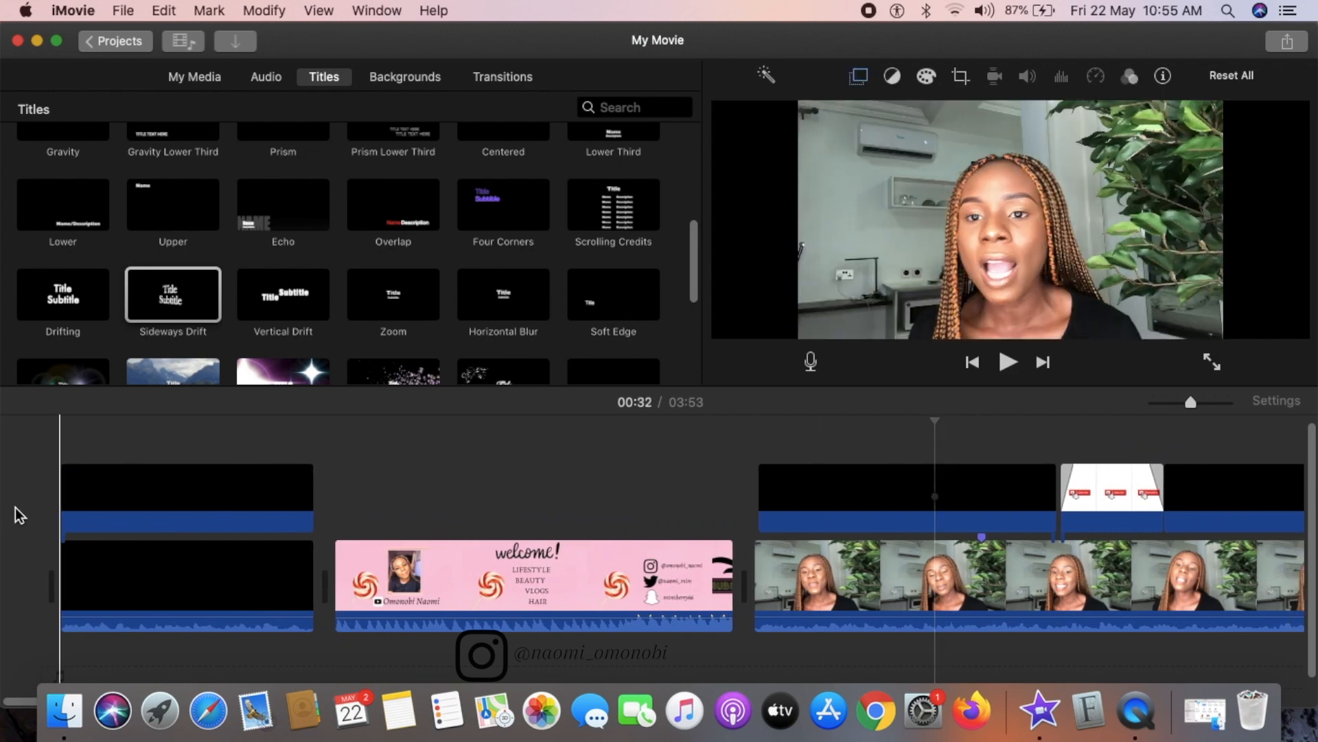
key(backslash)
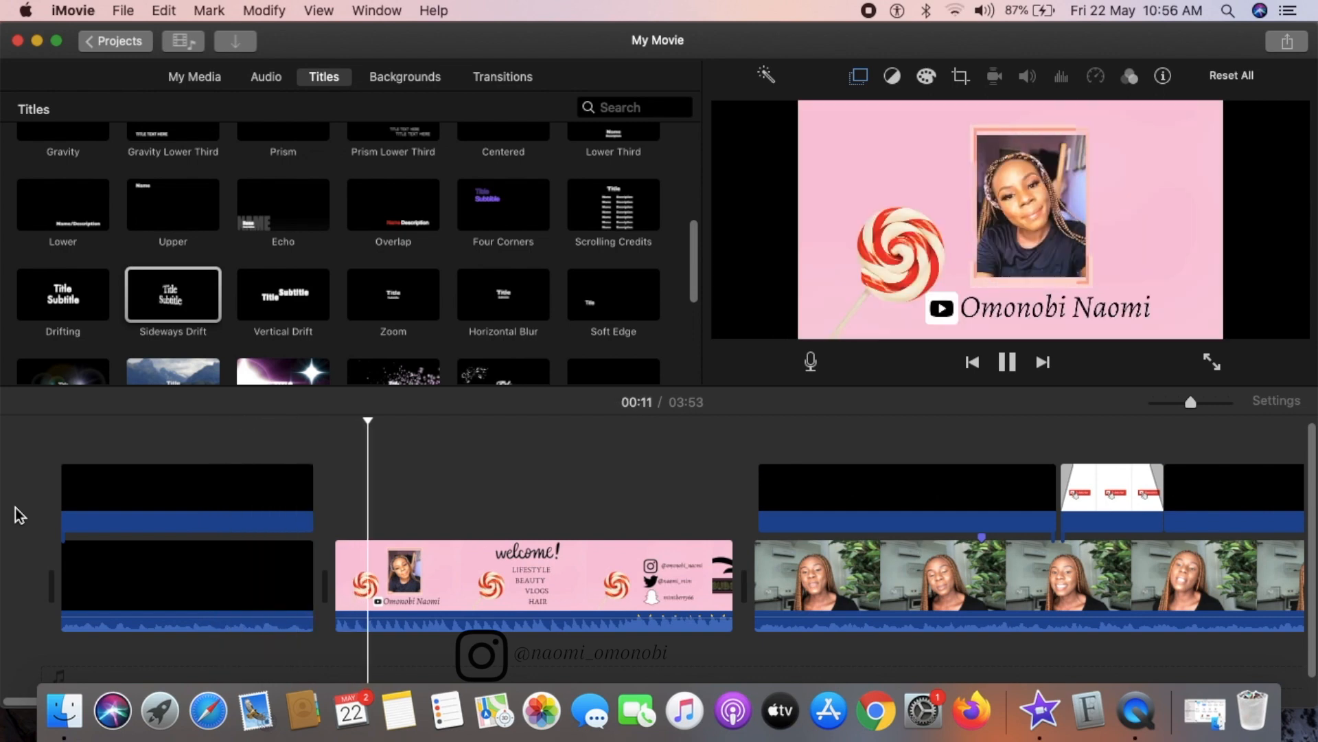
- Skip the playback forward through the main talking clip to check the overlays and the italic titles
click(747, 514)
scroll(747, 514, right, 6)
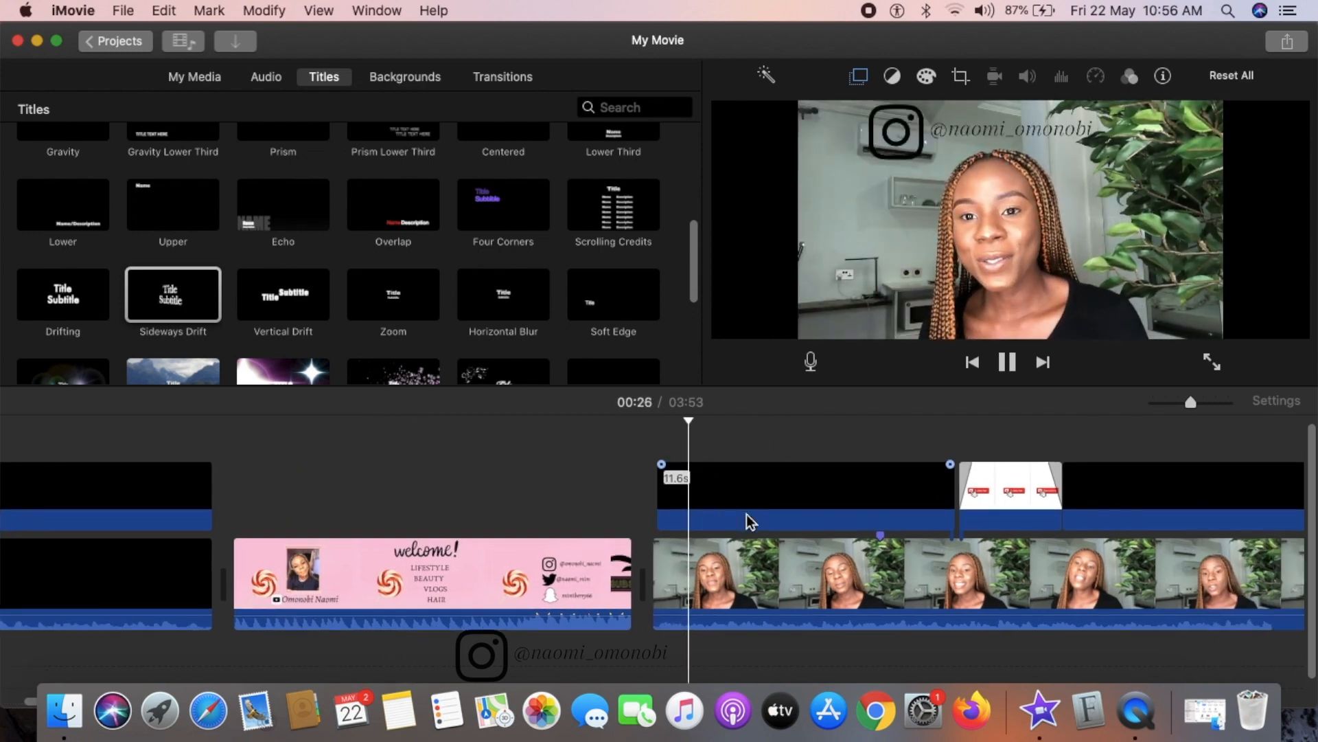
scroll(747, 515, right, 9)
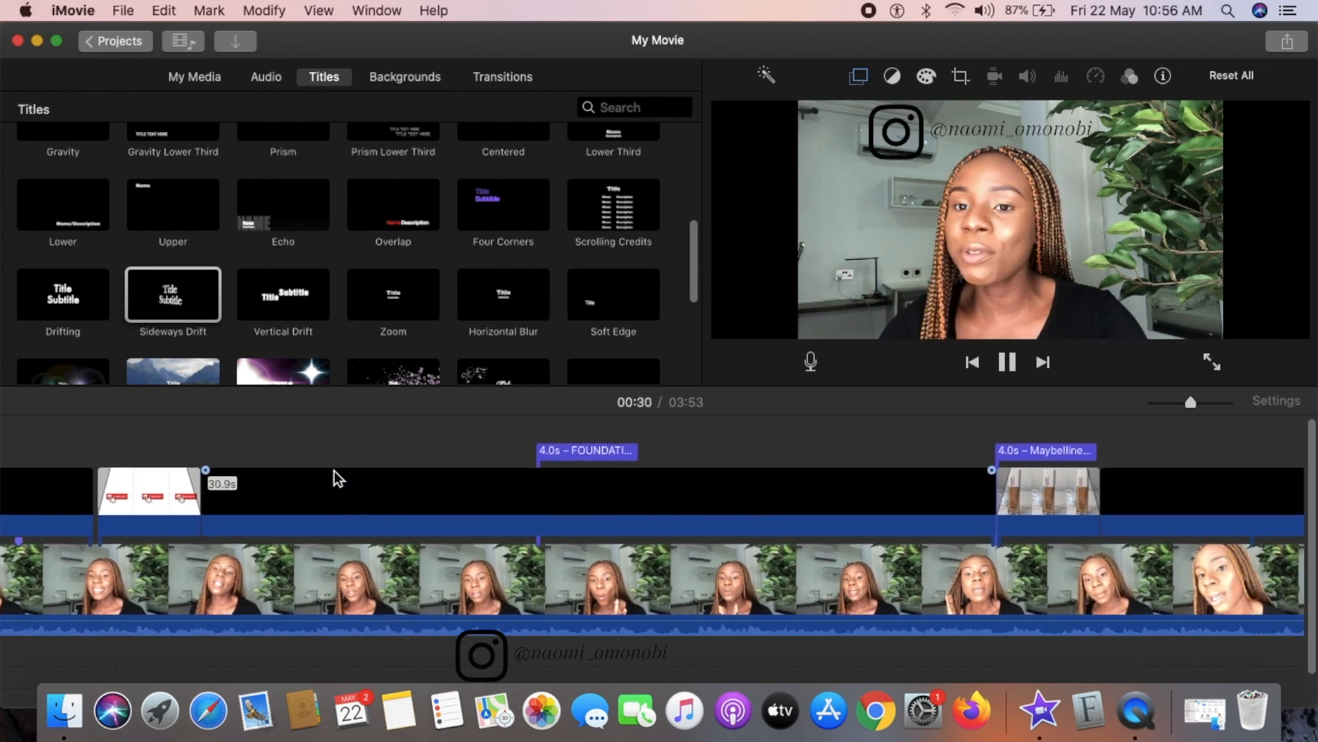
click(339, 462)
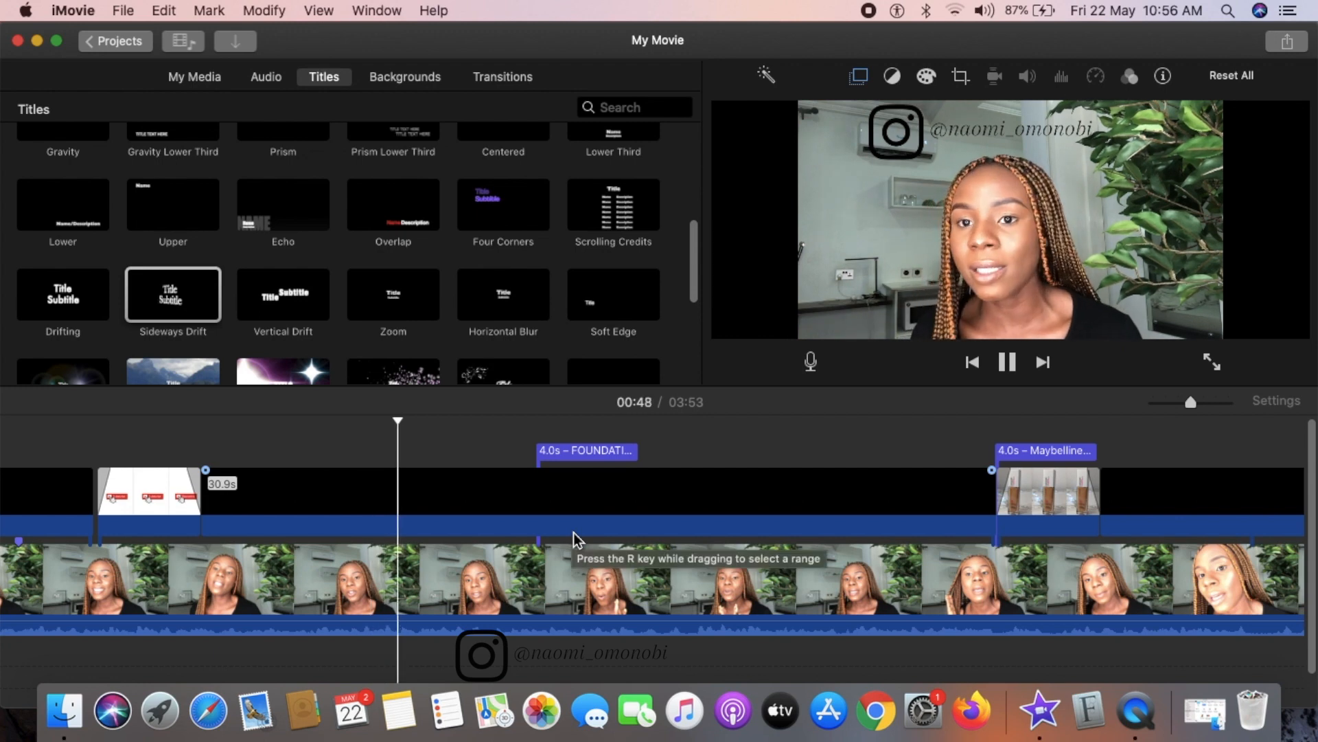
scroll(574, 533, right, 10)
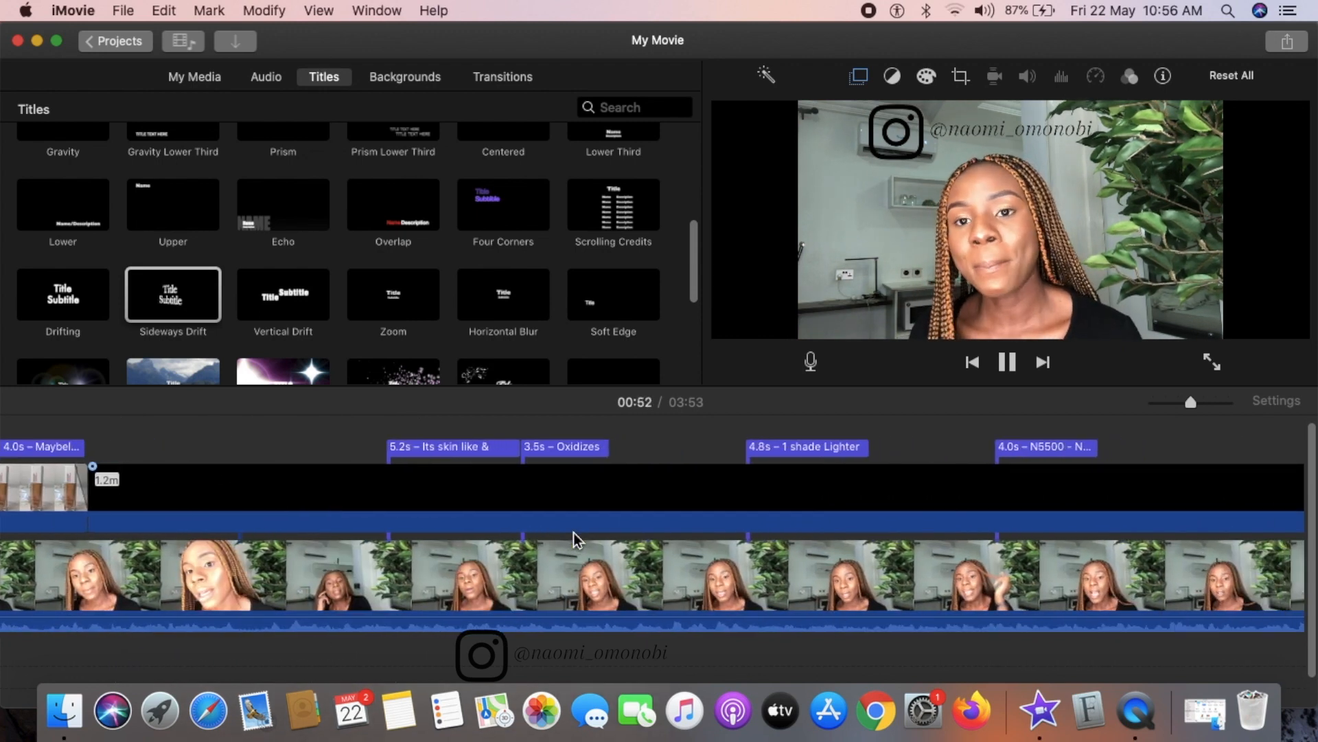
click(663, 458)
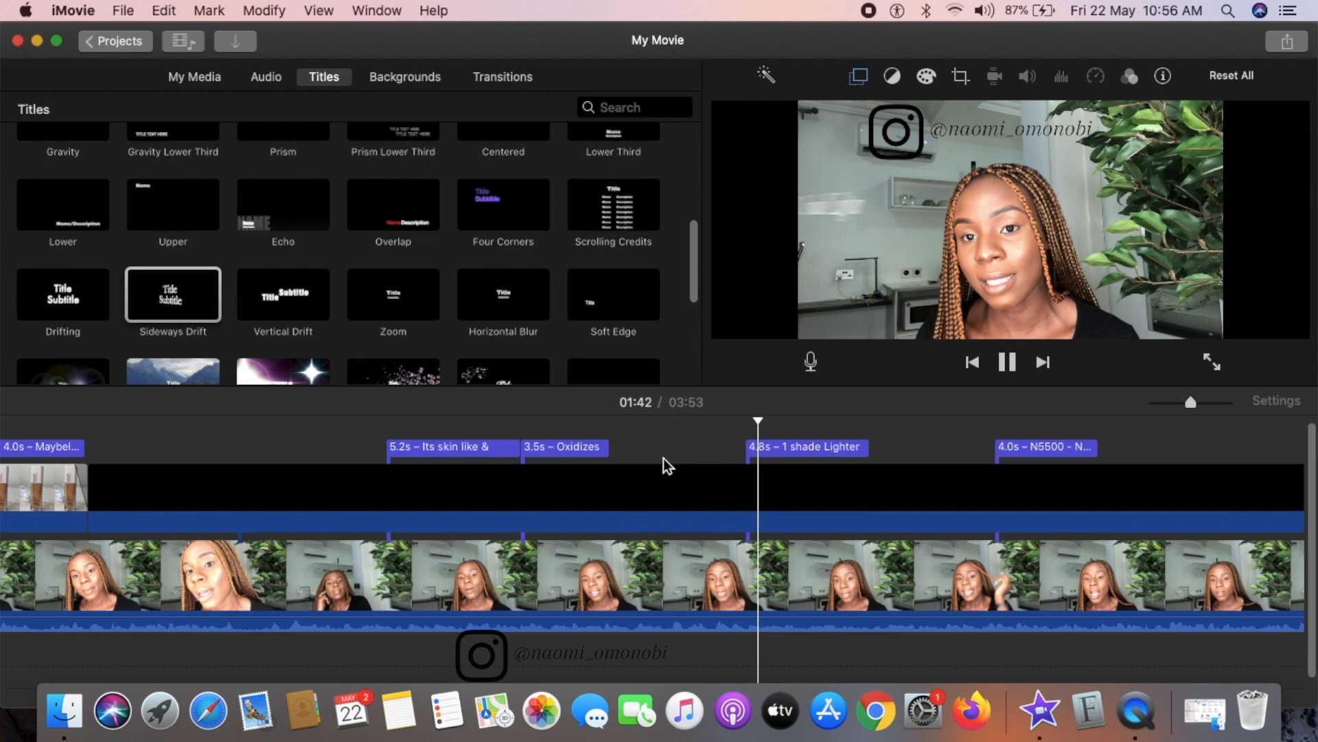
scroll(663, 459, right, 10)
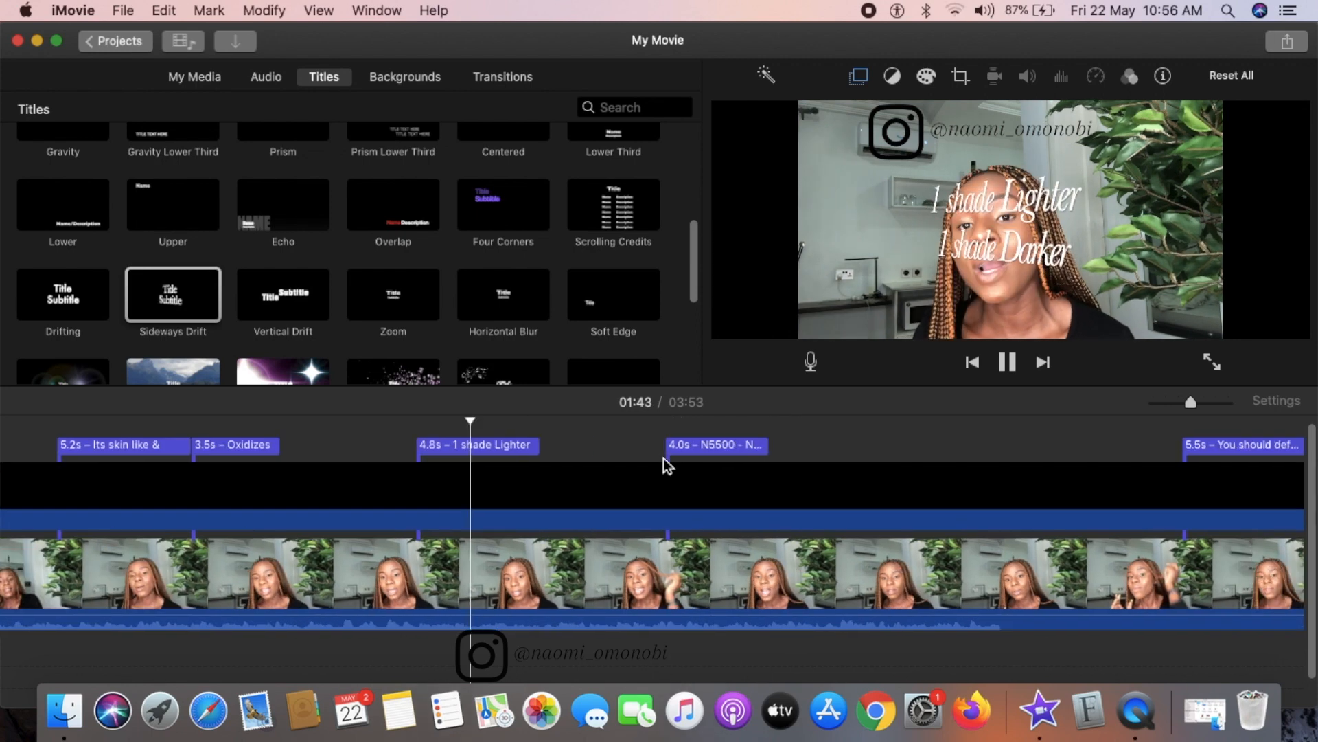
scroll(617, 449, right, 8)
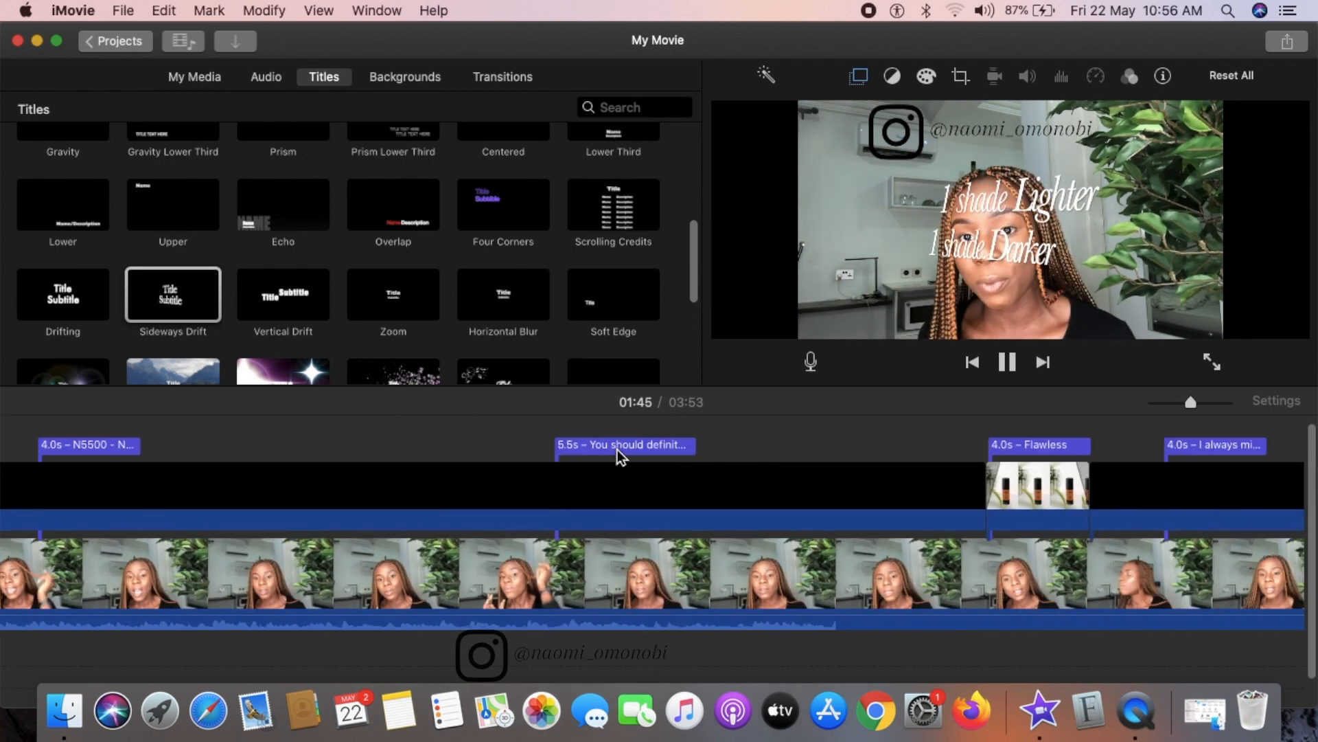